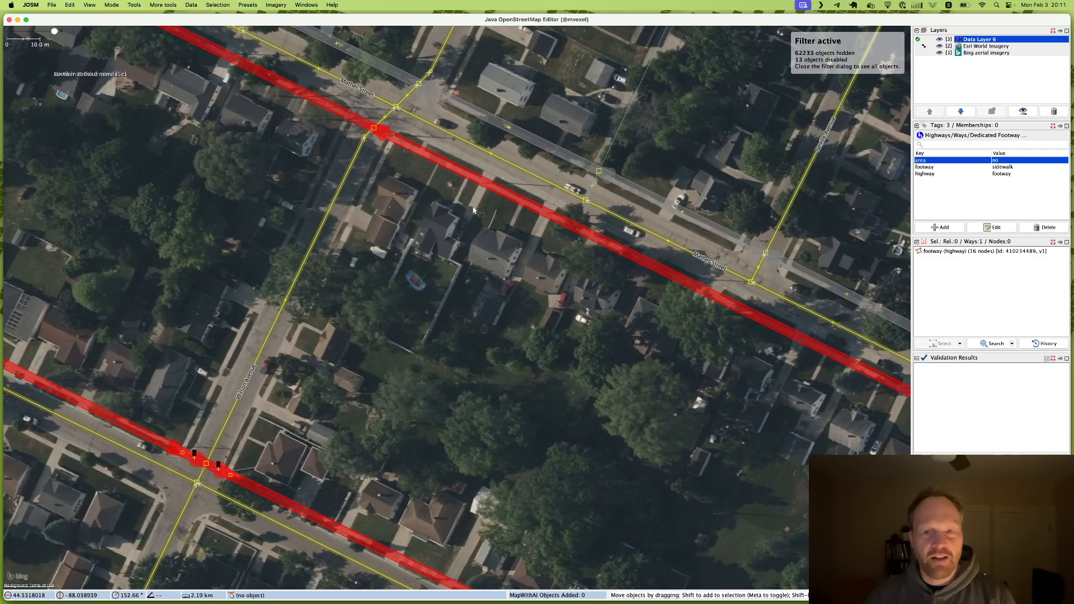
- Compare the Bing and Esri World Imagery backgrounds over the residential blocks around Mather Street
left_click_drag(439, 161, 475, 208)
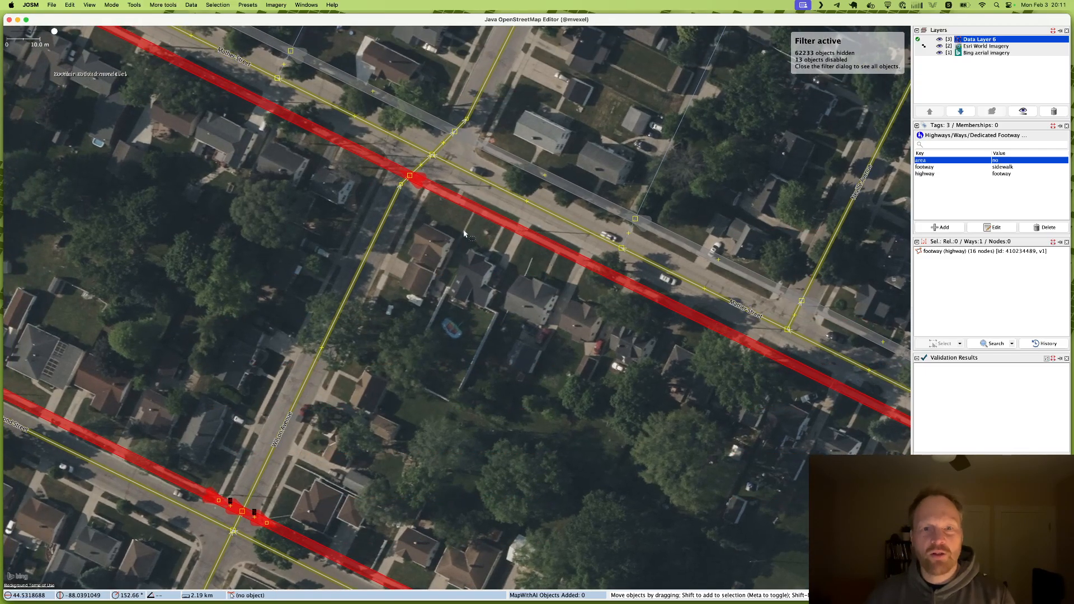
key("super+Tab")
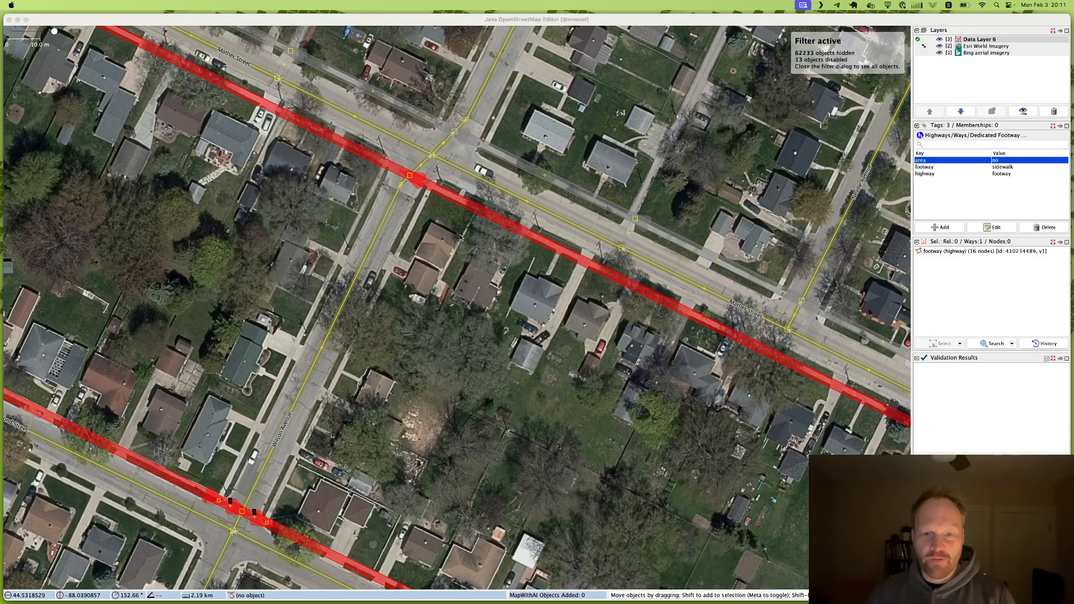
key("super+Tab")
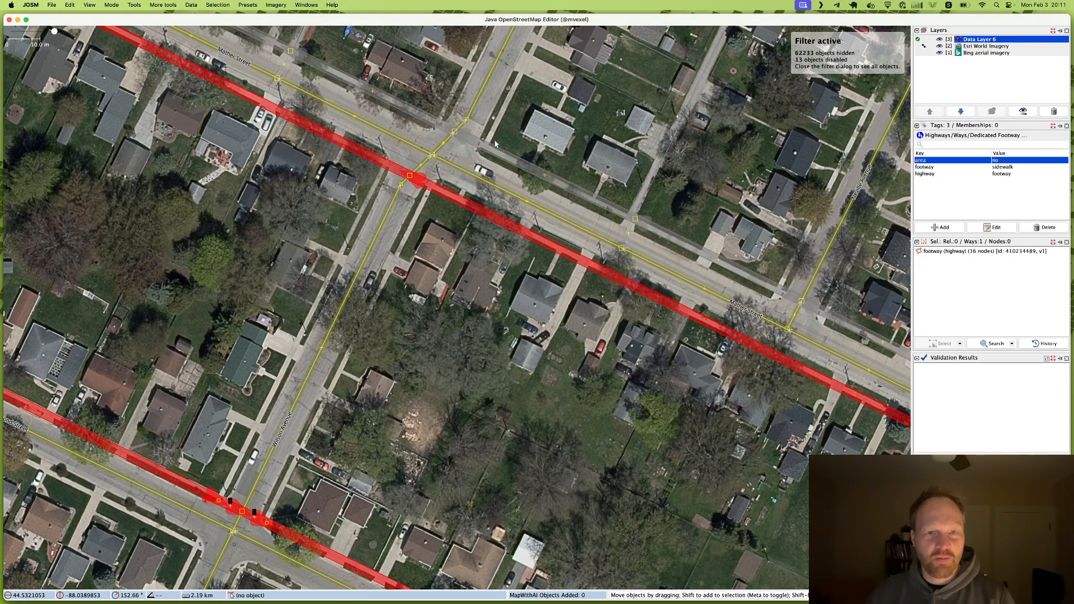
left_click_drag(508, 123, 458, 259)
left_click_drag(558, 190, 464, 367)
left_click_drag(570, 162, 525, 276)
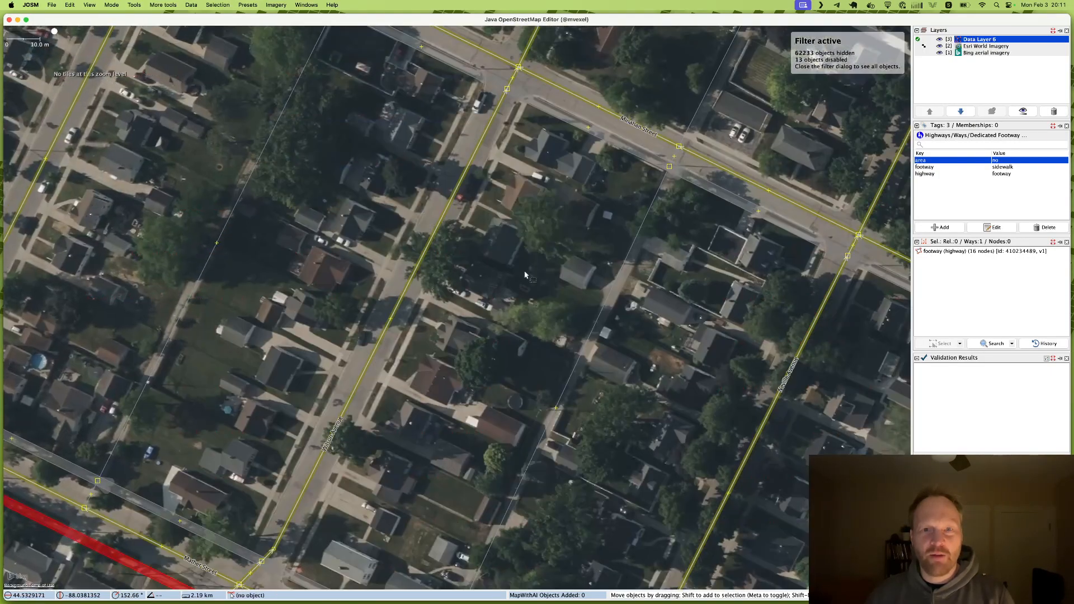
key("alt+2")
key("alt+2")
key("alt+2")
key("alt+2")
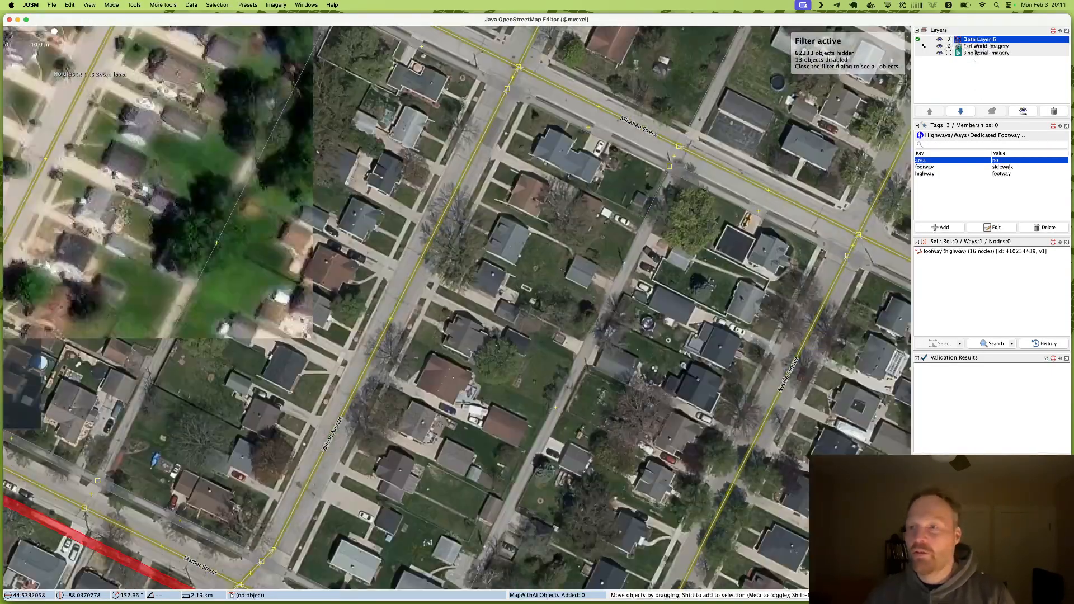
- Delete the Bing aerial imagery, data and Esri World Imagery layers
left_click(975, 52)
key("alt+2")
key("alt+2")
key("alt+2")
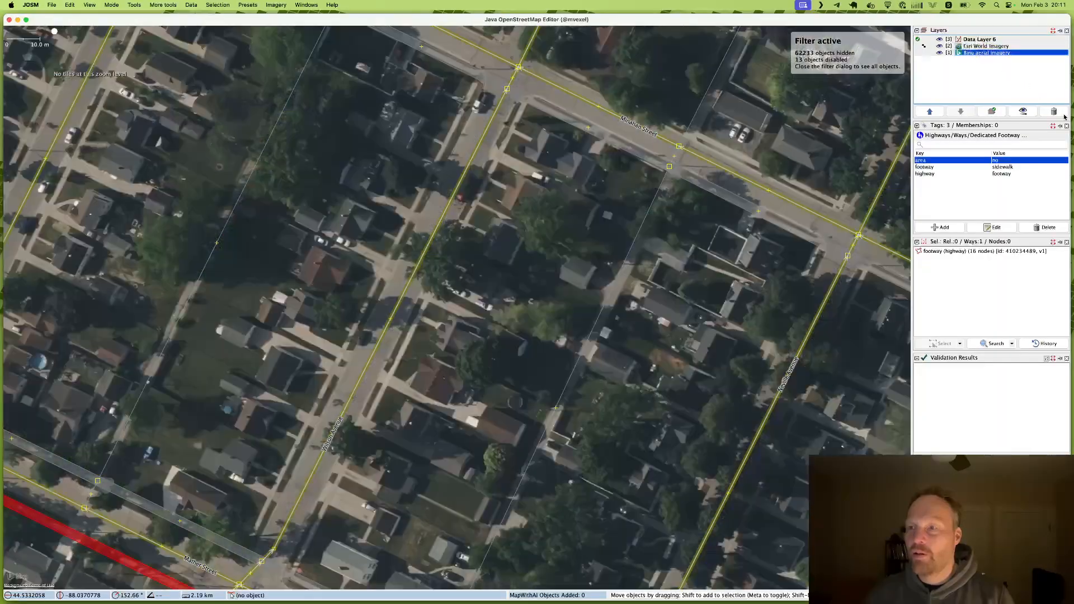
left_click(1054, 111)
left_click(1054, 112)
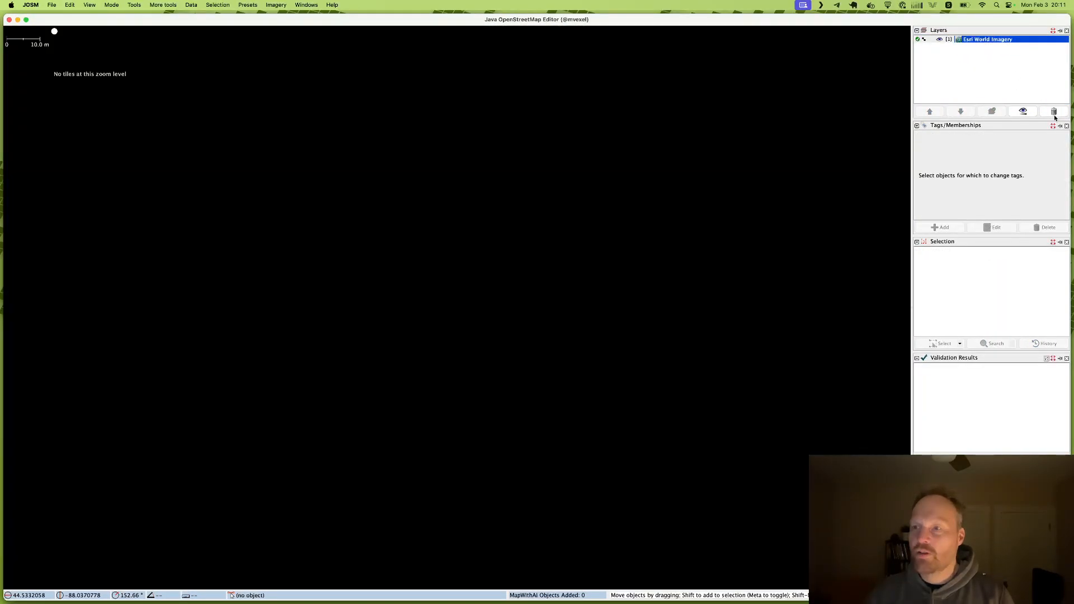
left_click(1054, 112)
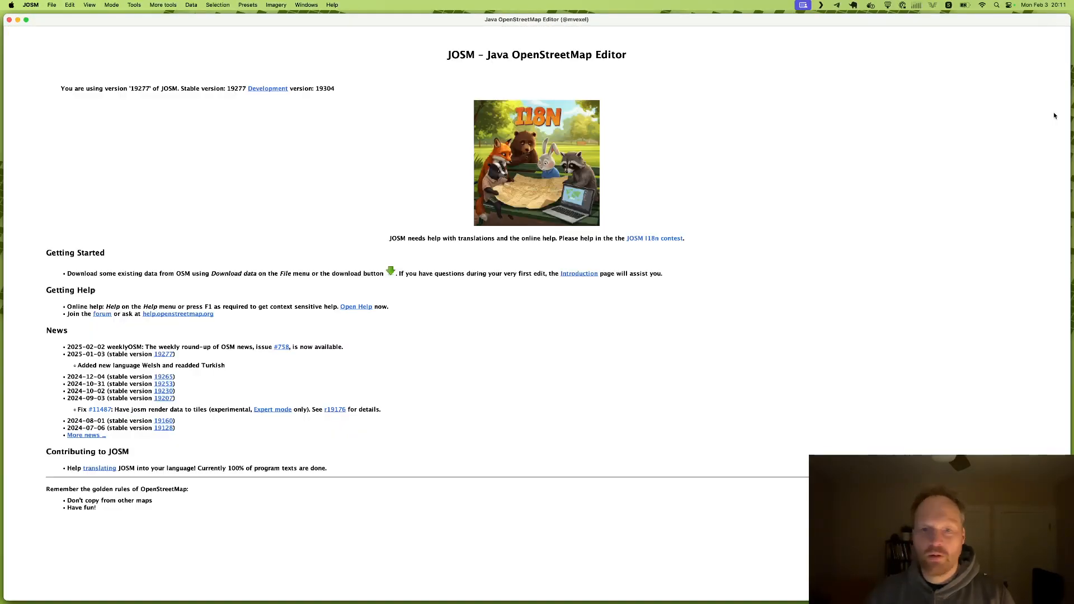
- Download OpenStreetMap data for the preselected area of about 44.532, -88.060 to 44.548, -88.033
key("super+shift+Down")
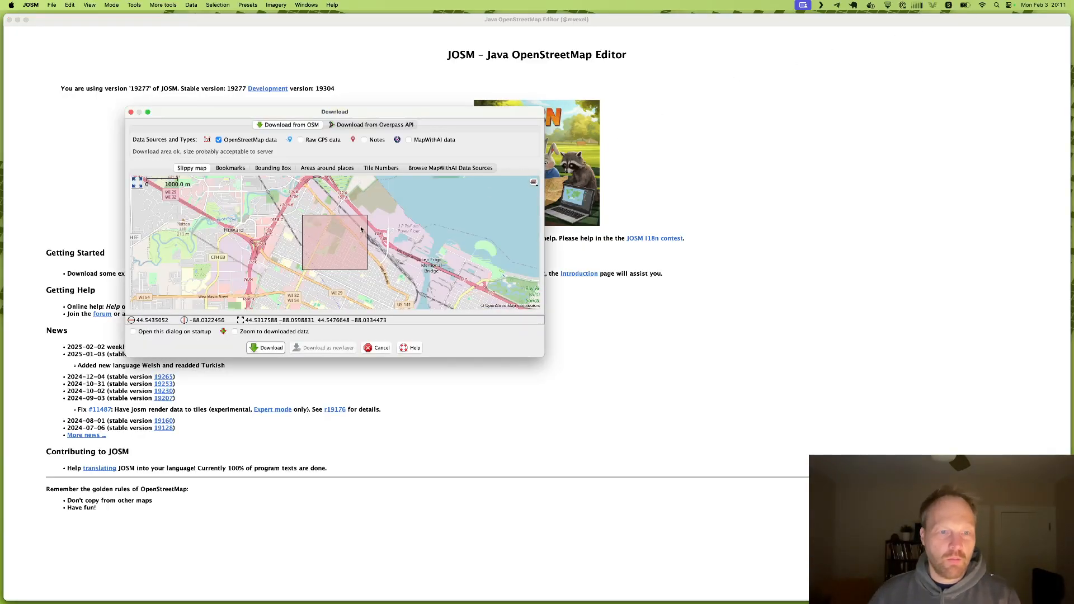
left_click(264, 349)
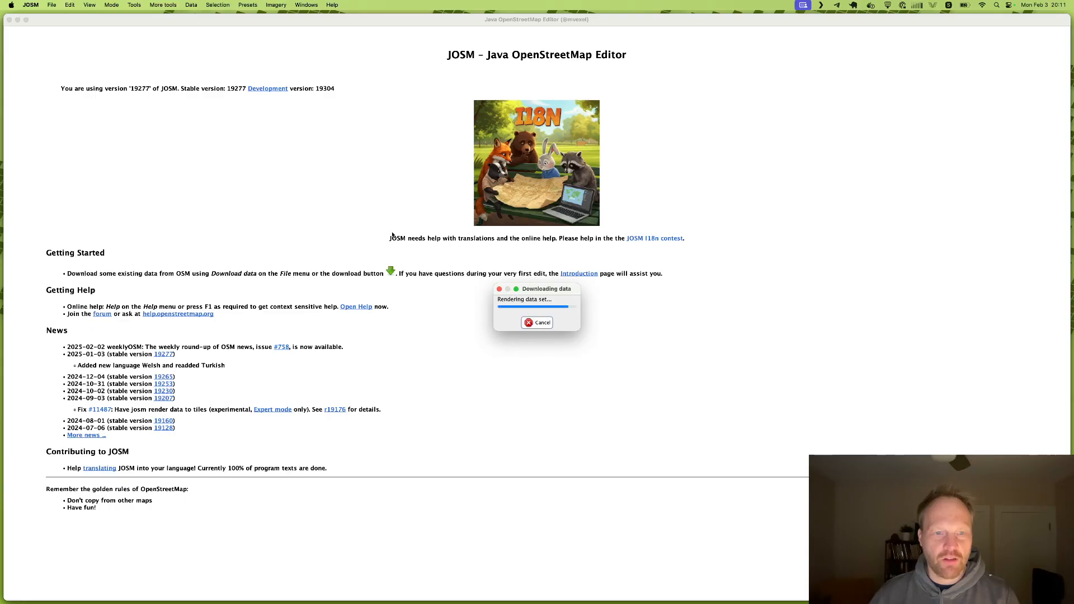
- Try to download OpenStreetMap data for a larger Green Bay area of about 44.518, -88.055 to 44.547, -88.003
key("super+shift+Down")
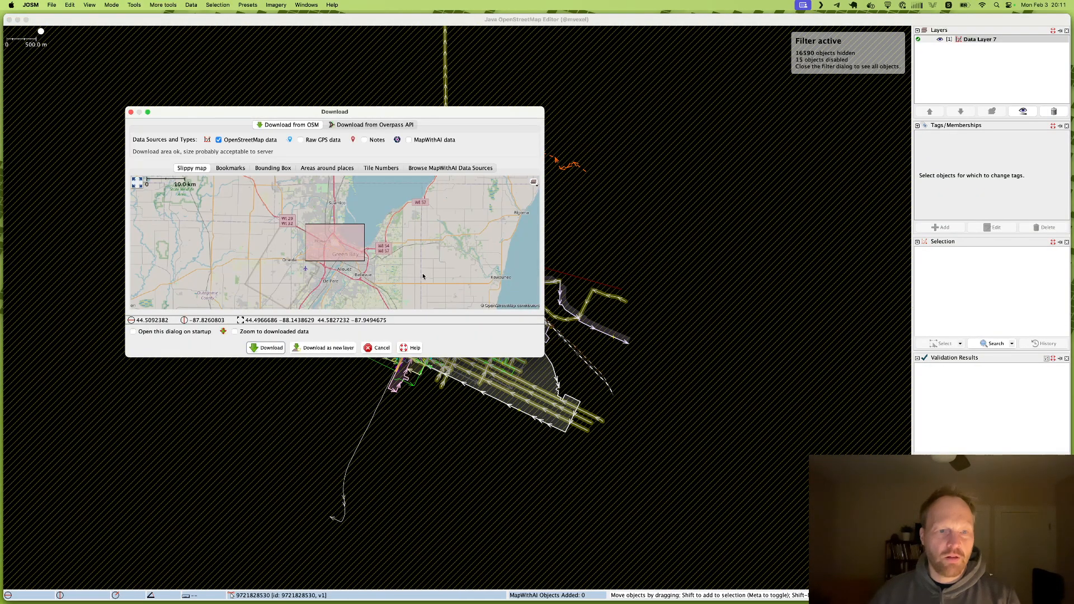
scroll(349, 256, "up", 3)
scroll(338, 251, "down", 2)
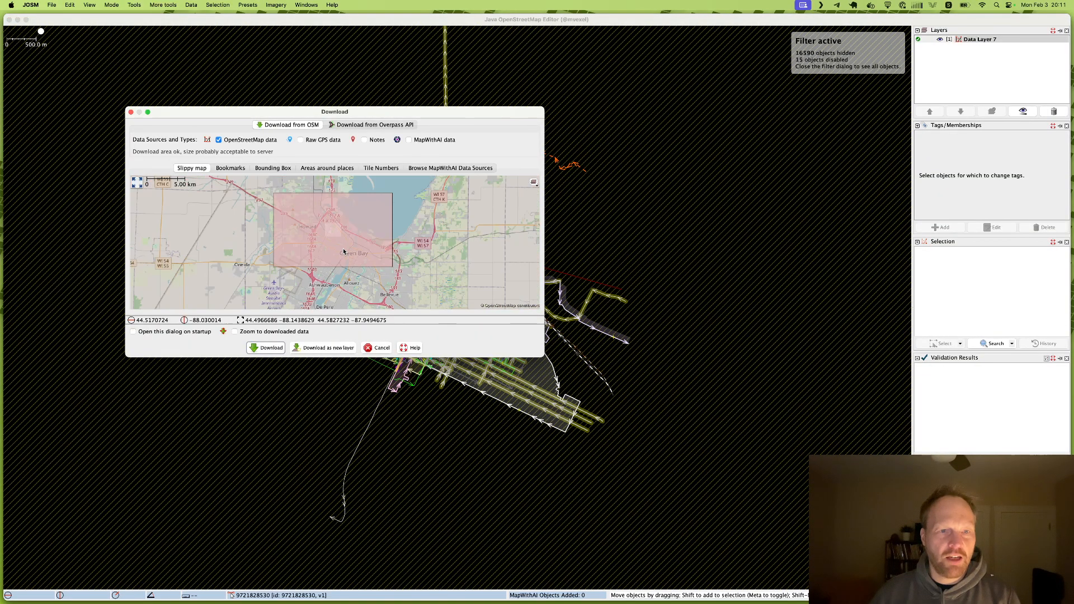
left_click_drag(327, 223, 359, 248)
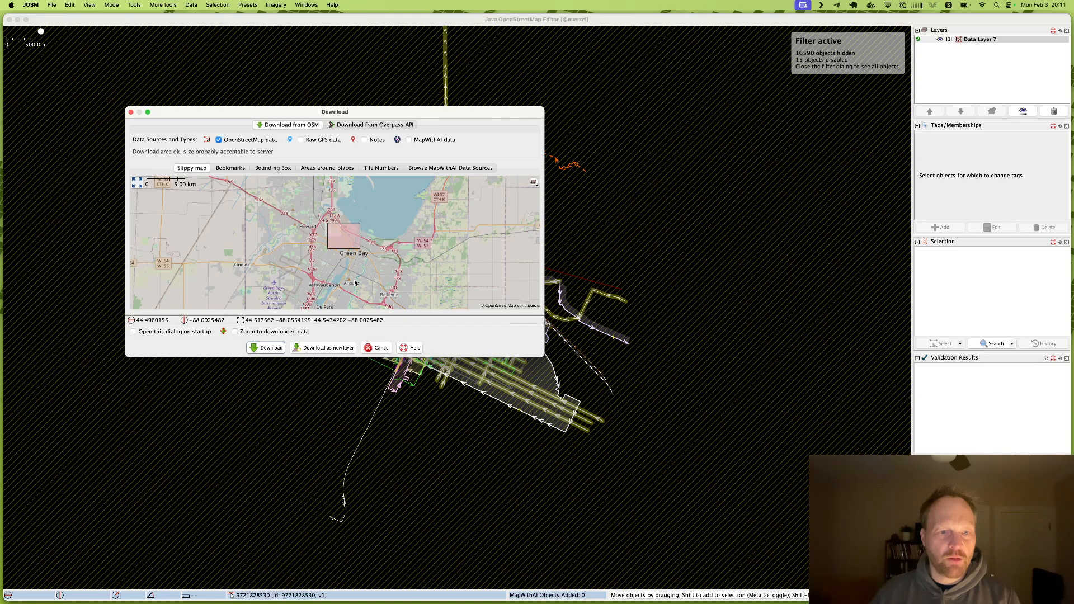
left_click(273, 348)
left_click(649, 346)
- Download OpenStreetMap data for the adjoining area to the east, about 44.526, -88.040 to 44.542, -88.010
key("super+shift+Down")
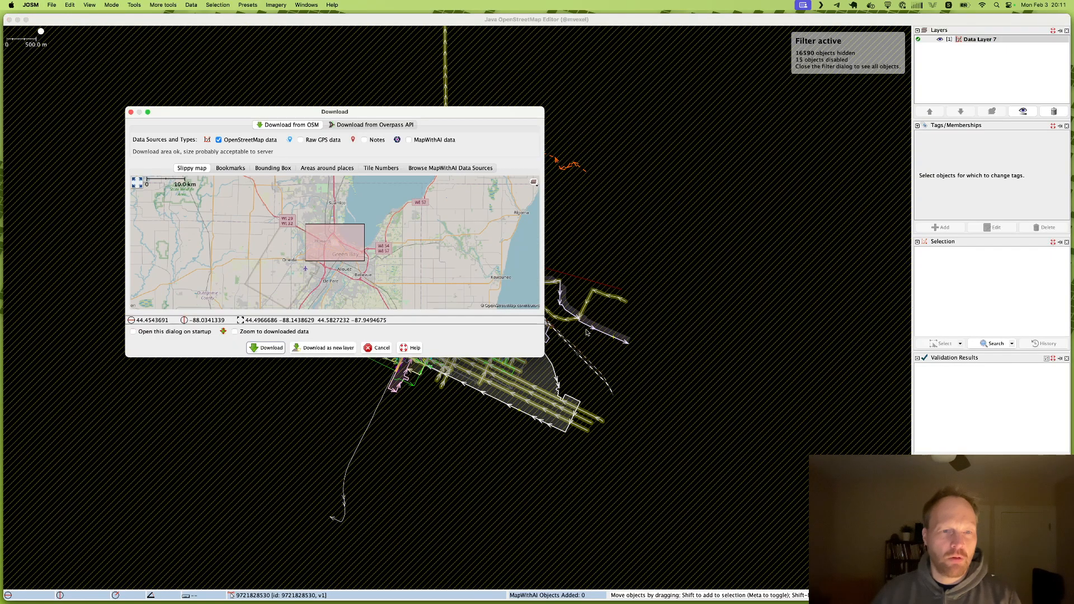
scroll(385, 255, "up", 3)
left_click_drag(324, 240, 567, 305)
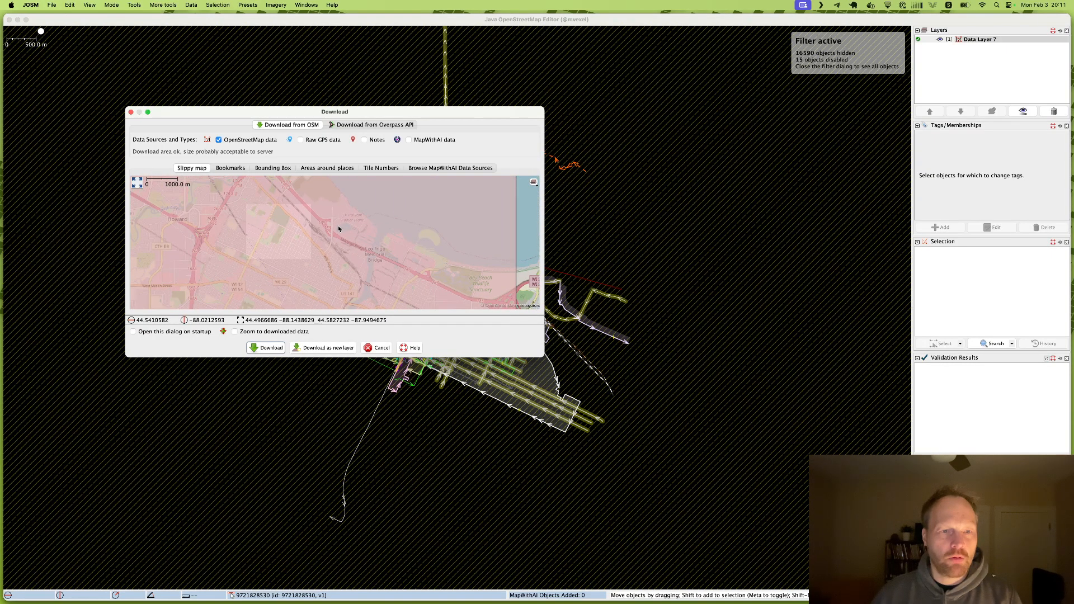
scroll(304, 235, "up", 2)
left_click_drag(287, 211, 416, 318)
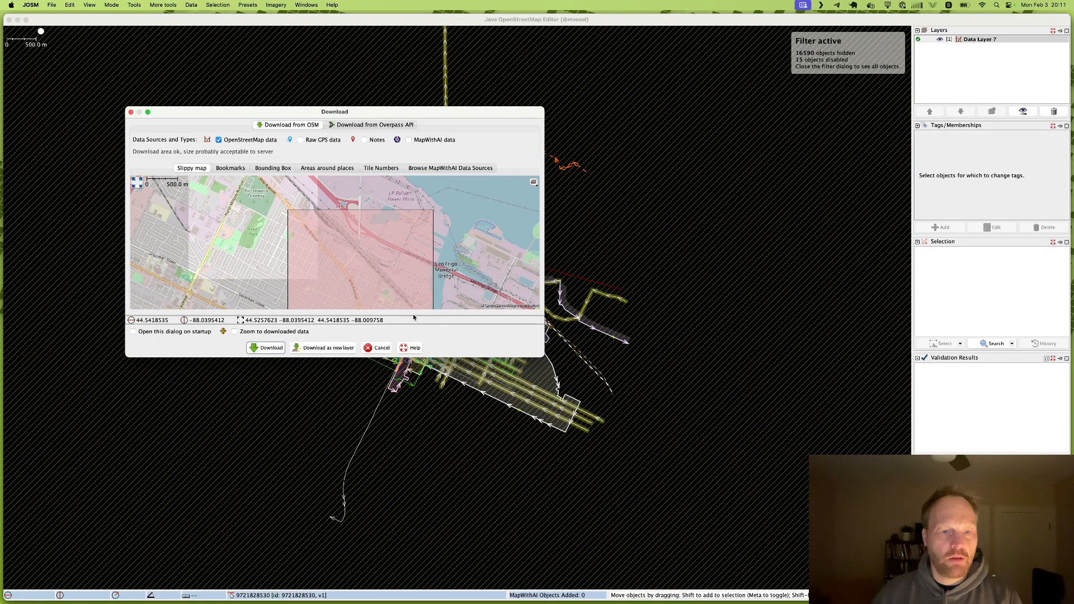
left_click(274, 348)
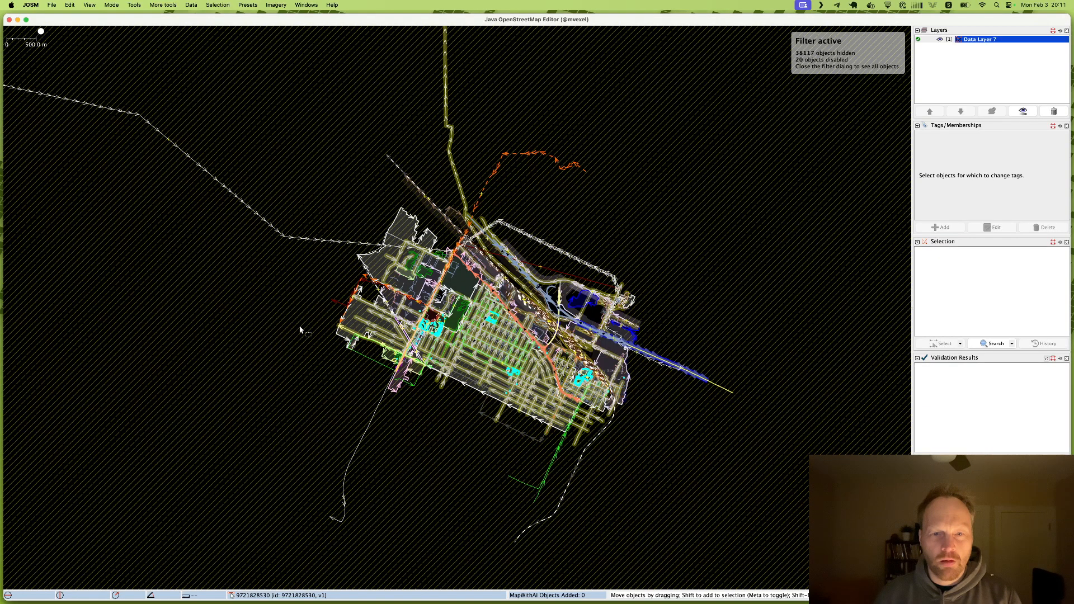
- Download OpenStreetMap data for the adjoining area to the southwest, about 44.517, -88.065 to 44.537, -88.039
key("super+shift+Down")
scroll(332, 249, "up", 3)
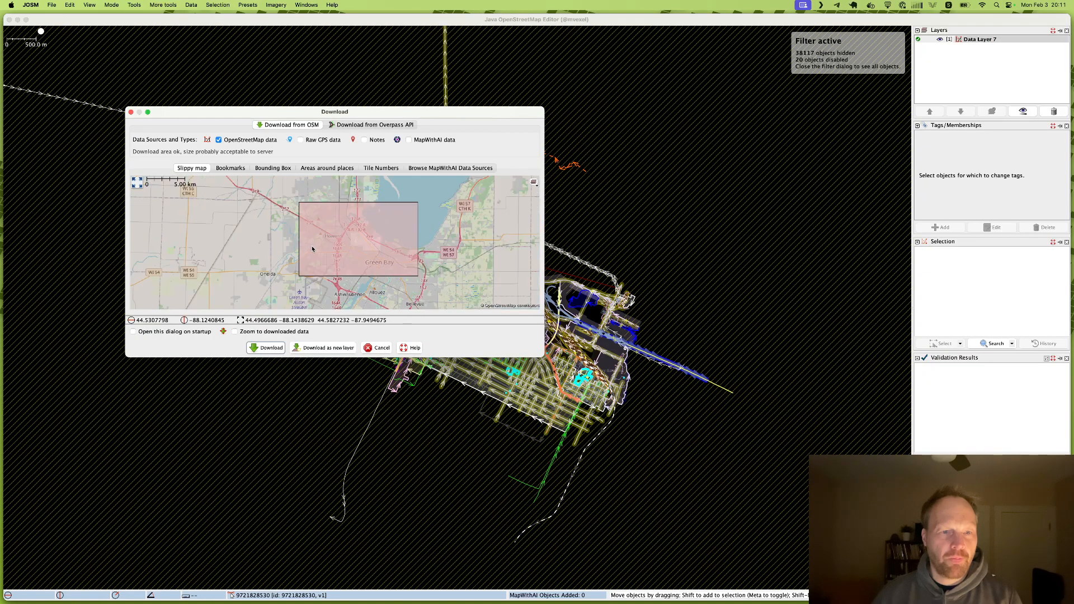
left_click_drag(352, 219, 418, 288)
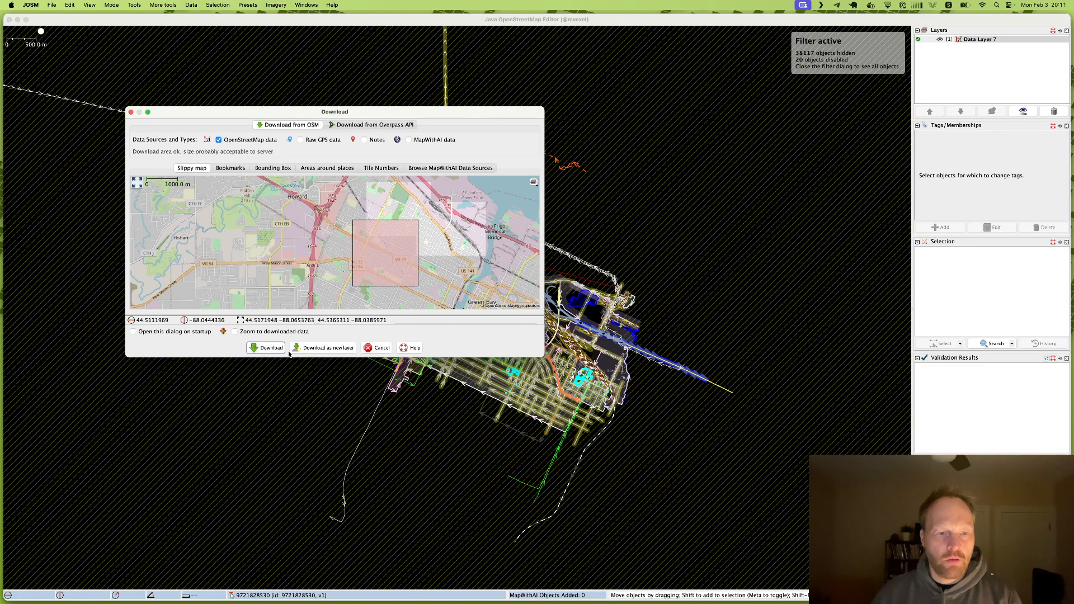
left_click(269, 349)
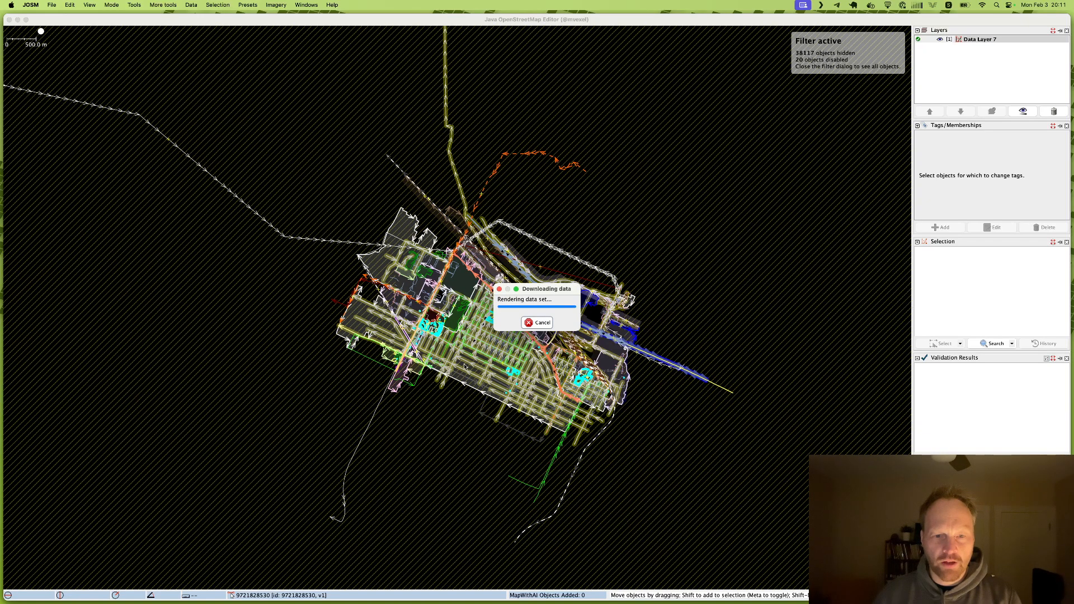
- Try to download OpenStreetMap data for central Green Bay, about 44.512, -88.050 to 44.533, -88.008
key("super+shift+Down")
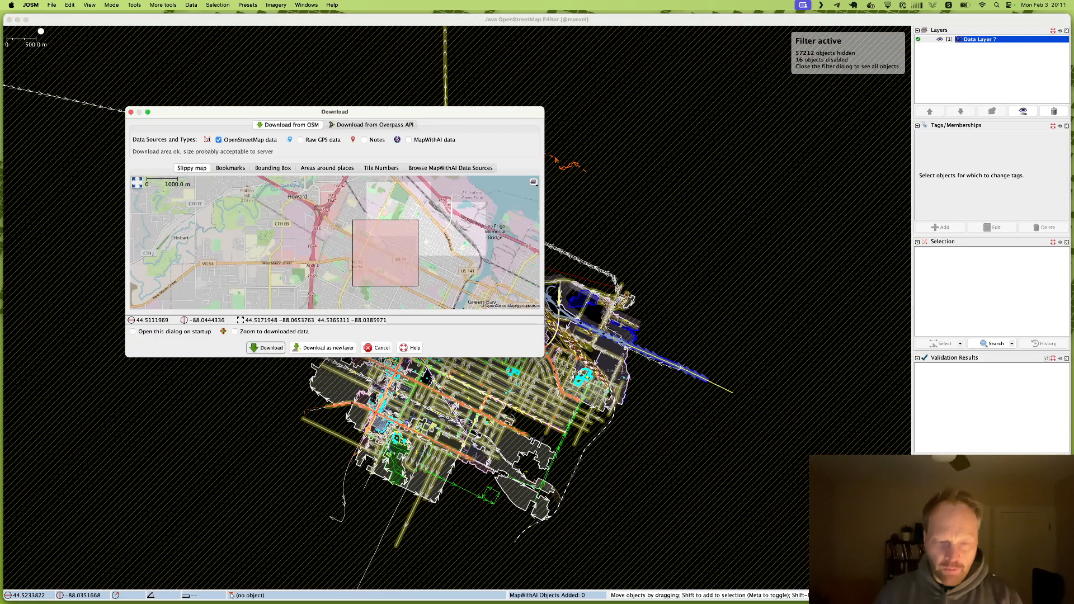
scroll(360, 256, "up", 2)
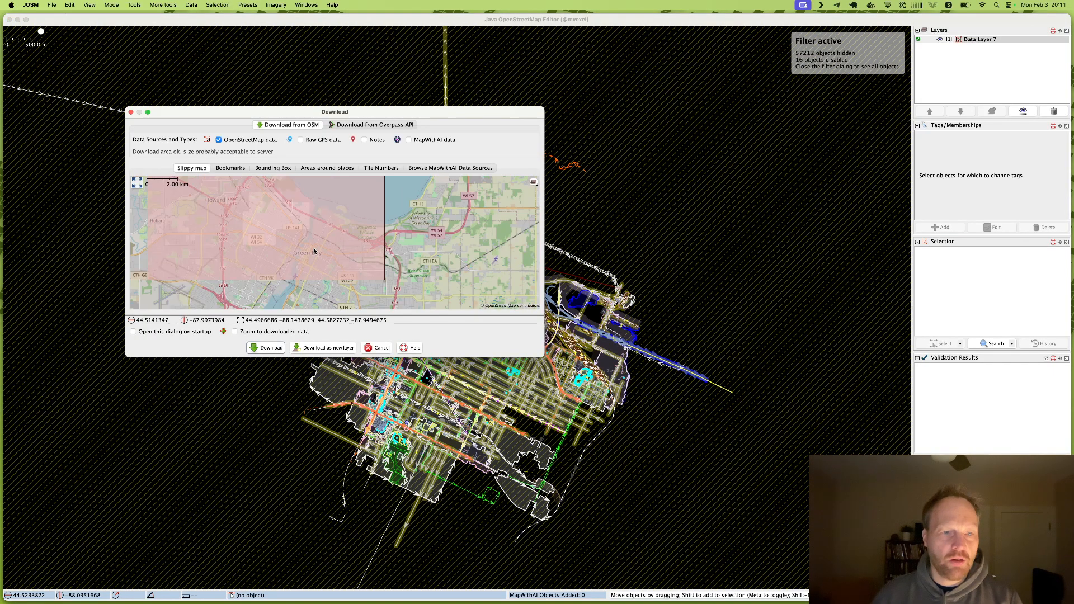
left_click_drag(261, 217, 316, 254)
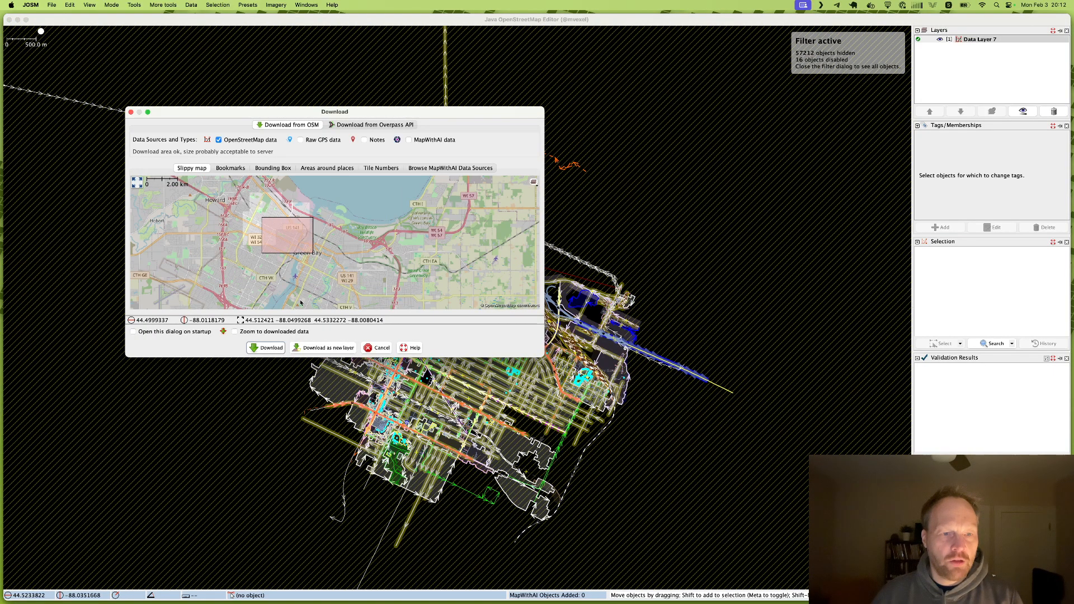
left_click(267, 348)
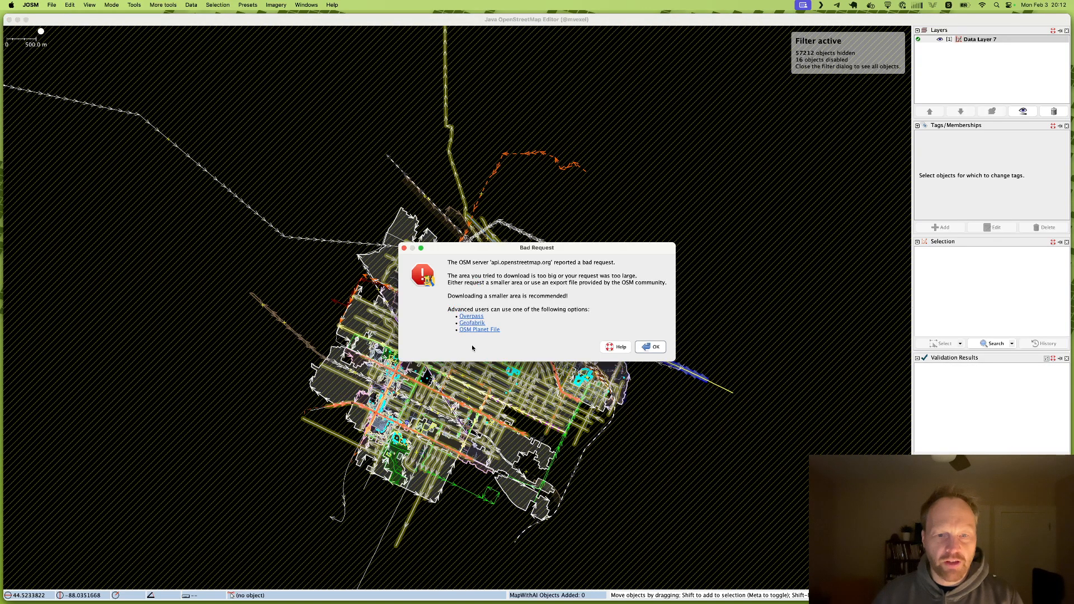
left_click(650, 347)
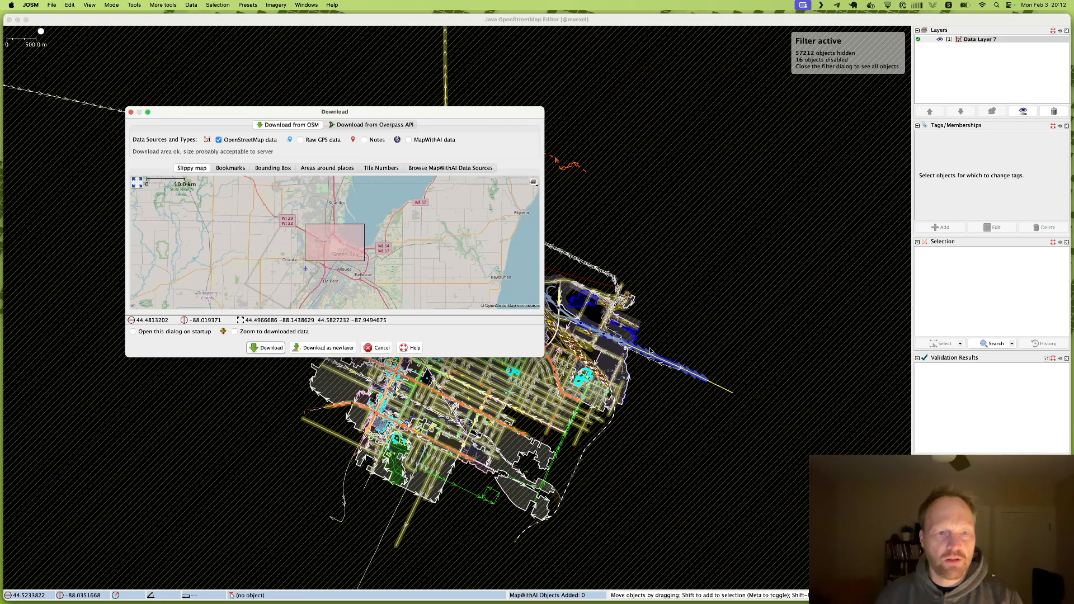
- Download OpenStreetMap data for a new rectangle on the southeast side of the loaded areas, reaching across the river
scroll(352, 243, "up", 4)
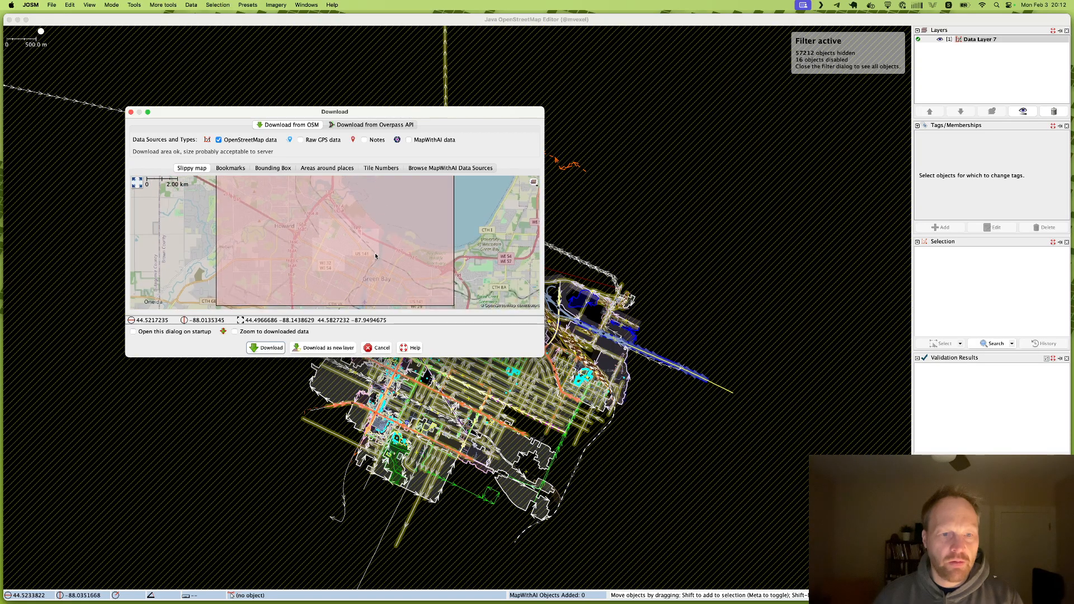
left_click_drag(342, 227, 418, 273)
left_click(272, 347)
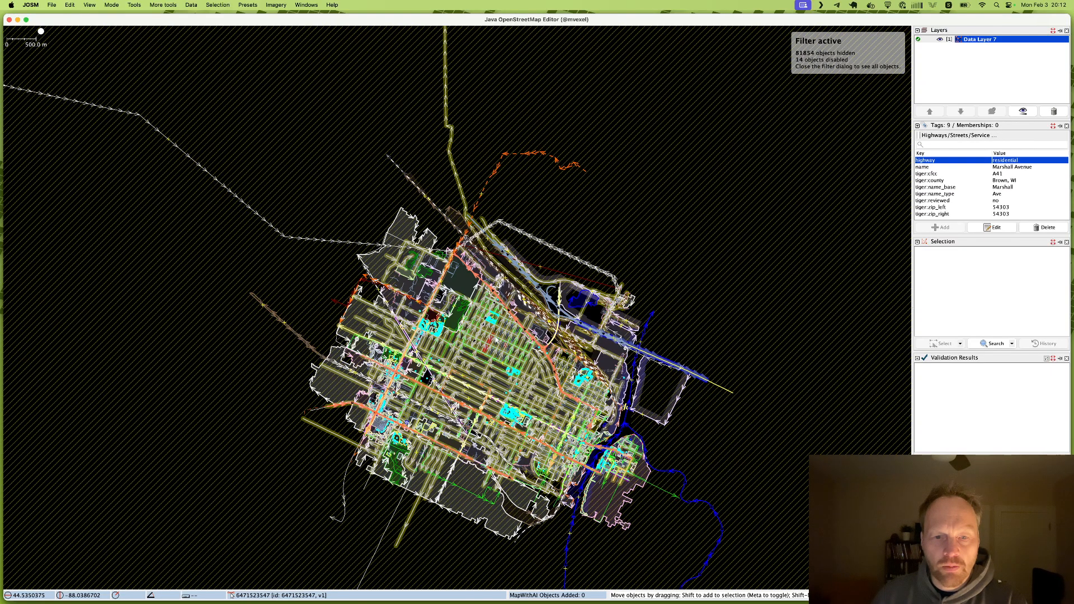
- Show Bing aerial imagery behind the residential street grid and remove that imagery layer again
scroll(495, 336, "up", 1)
scroll(489, 336, "up", 5)
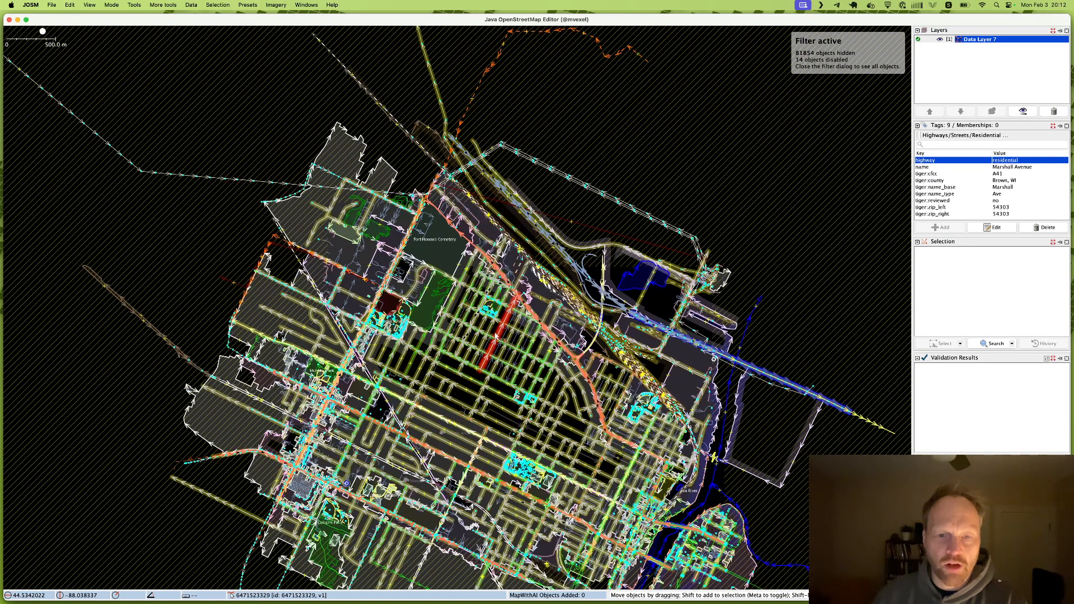
scroll(490, 334, "up", 3)
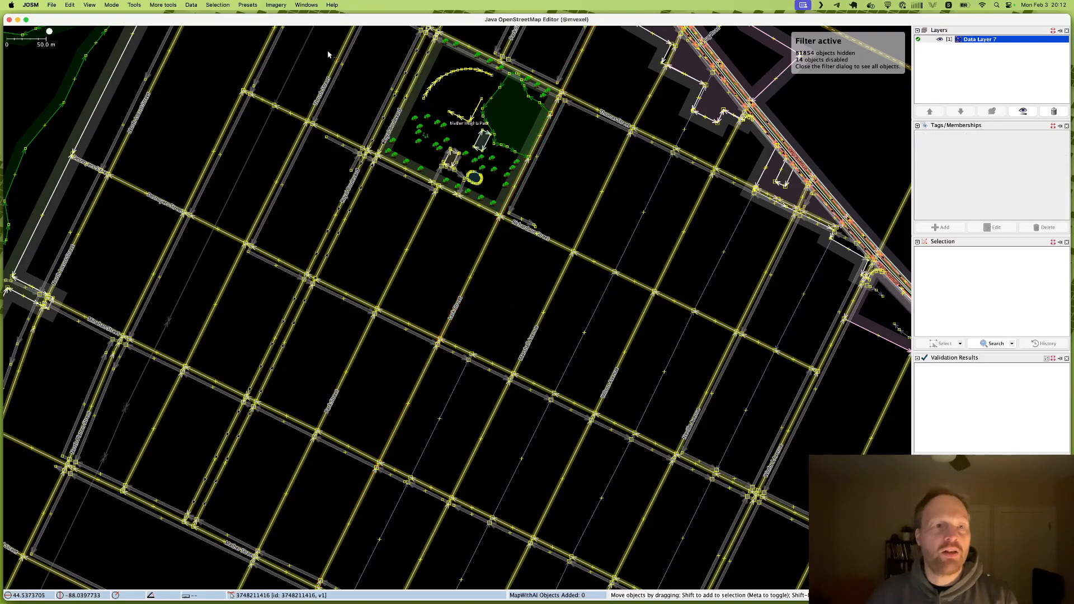
left_click(286, 4)
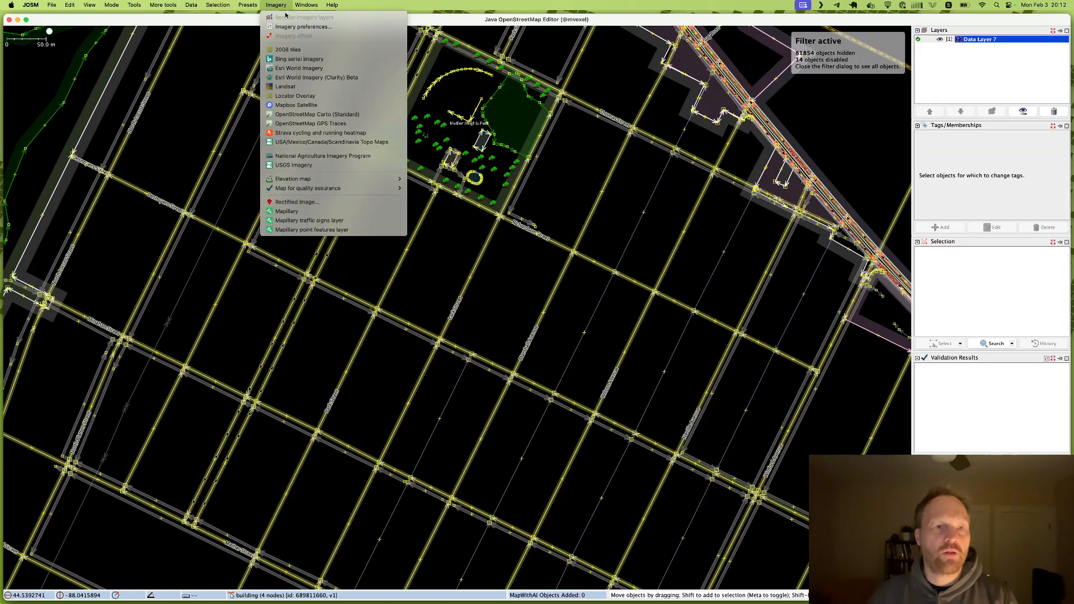
left_click(296, 59)
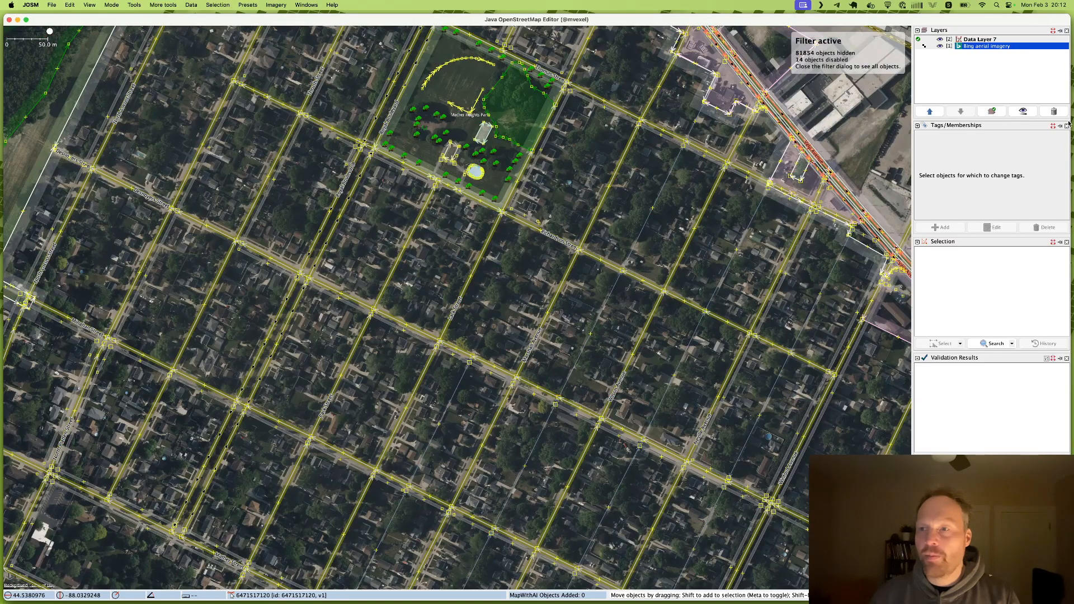
left_click(987, 47)
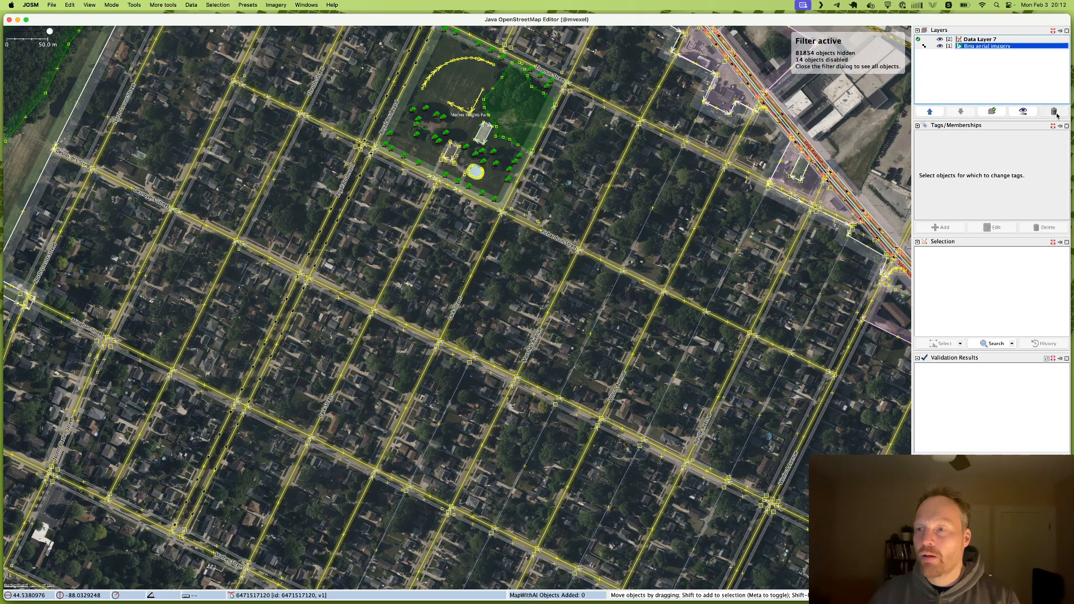
left_click(1055, 113)
- Add Esri World Imagery as the background layer behind the residential street grid
left_click(129, 4)
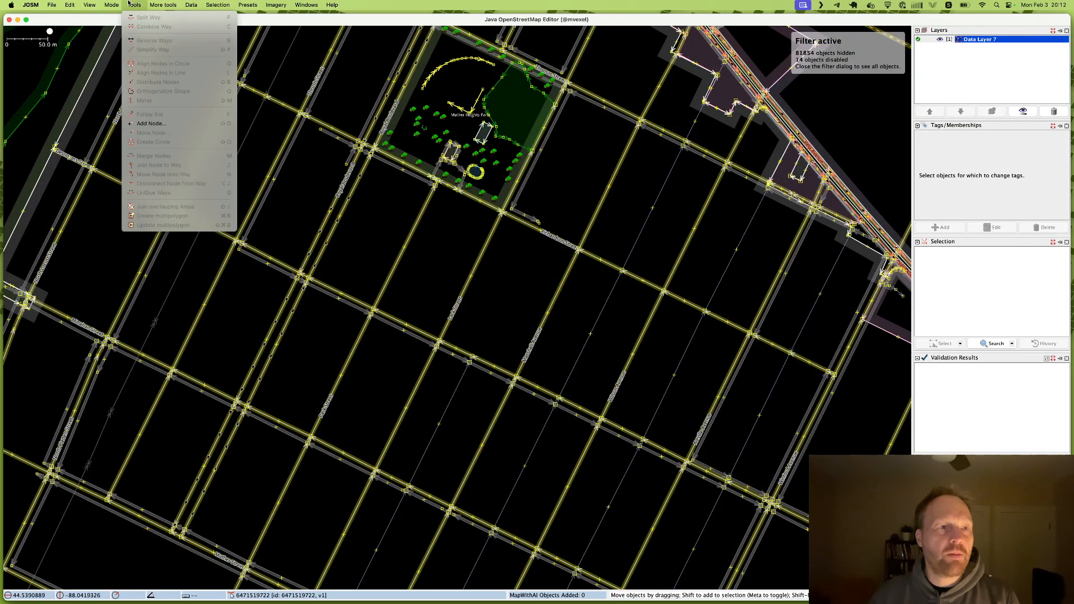
mouse_move(236, 3)
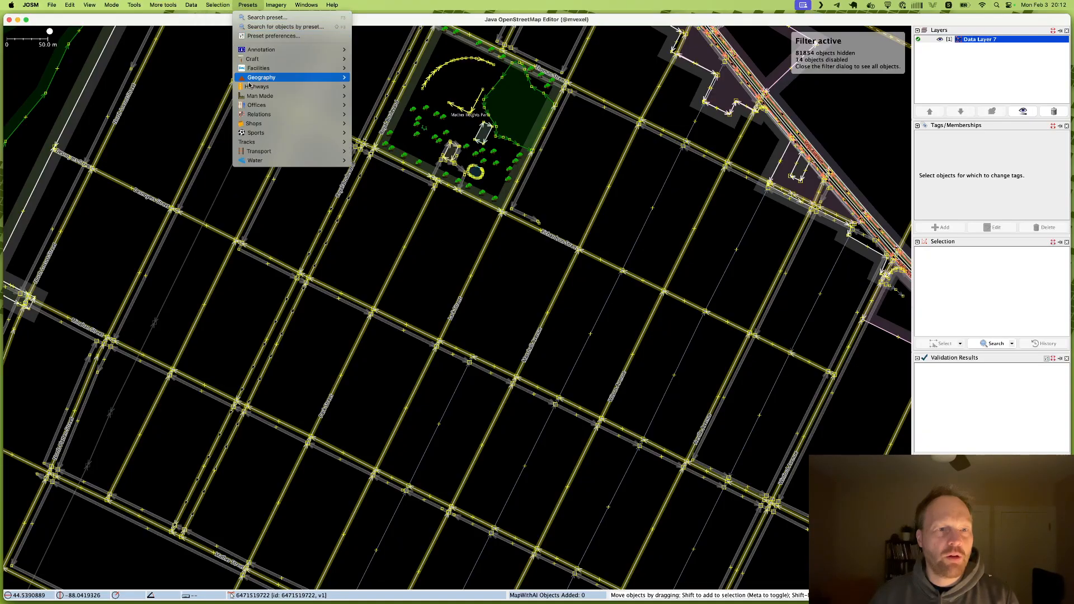
mouse_move(278, 5)
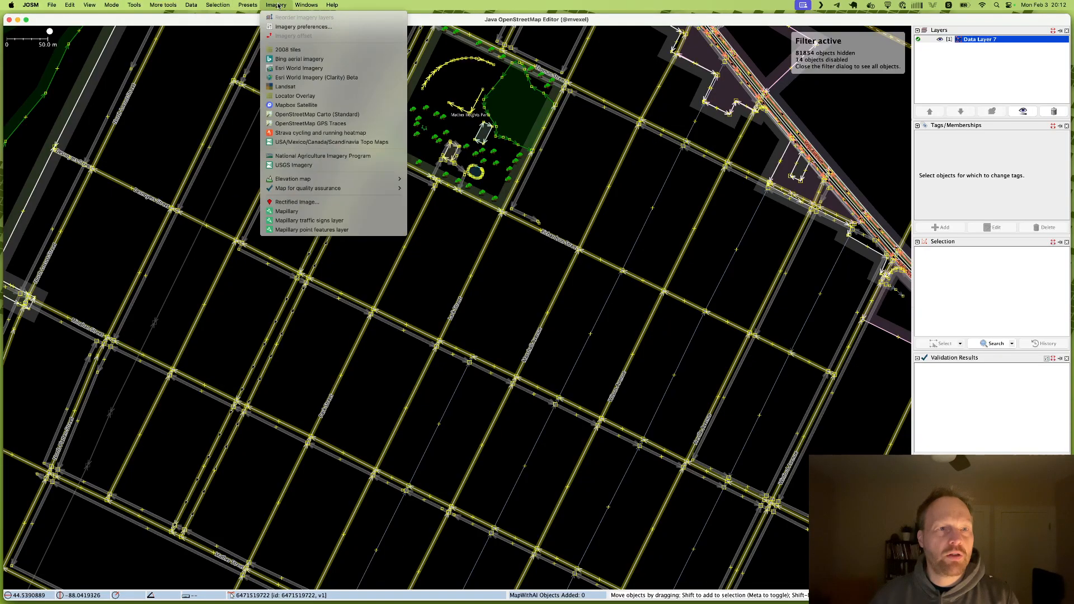
left_click(290, 69)
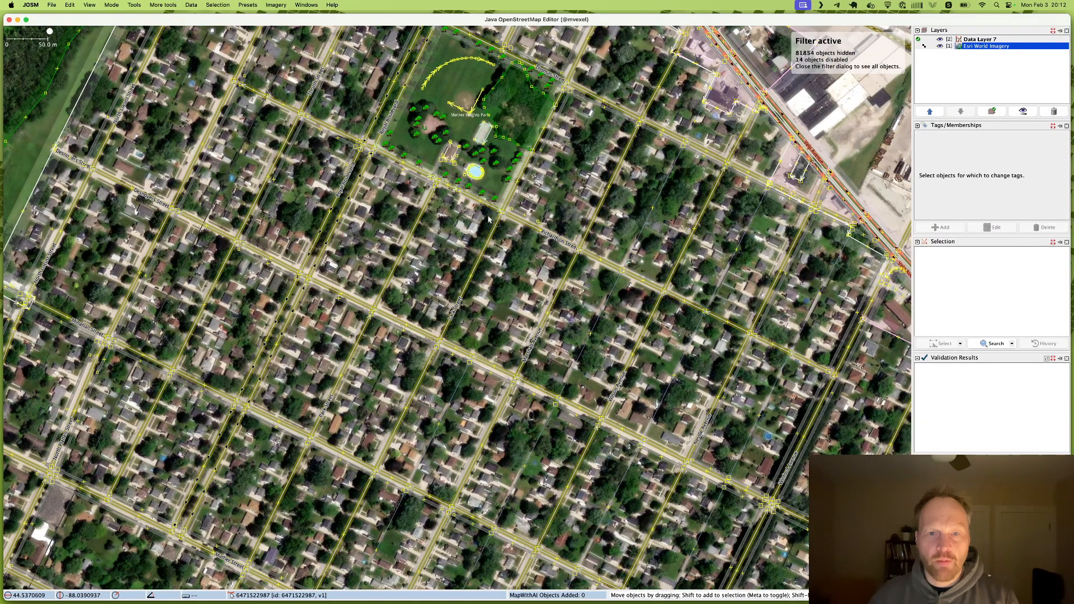
scroll(510, 258, "up", 5)
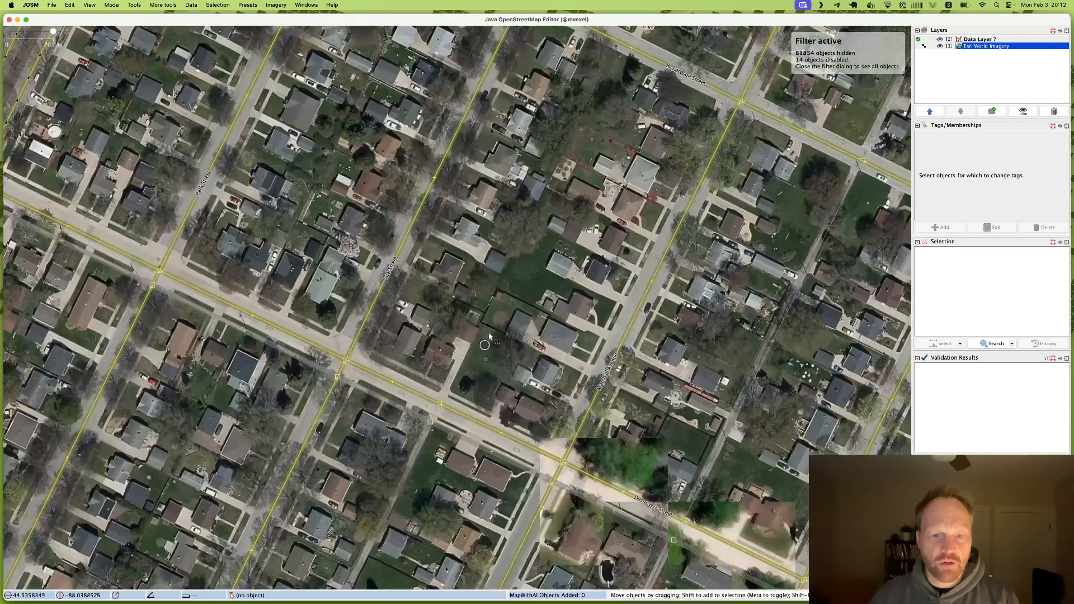
scroll(490, 337, "up", 1)
left_click_drag(462, 385, 412, 311)
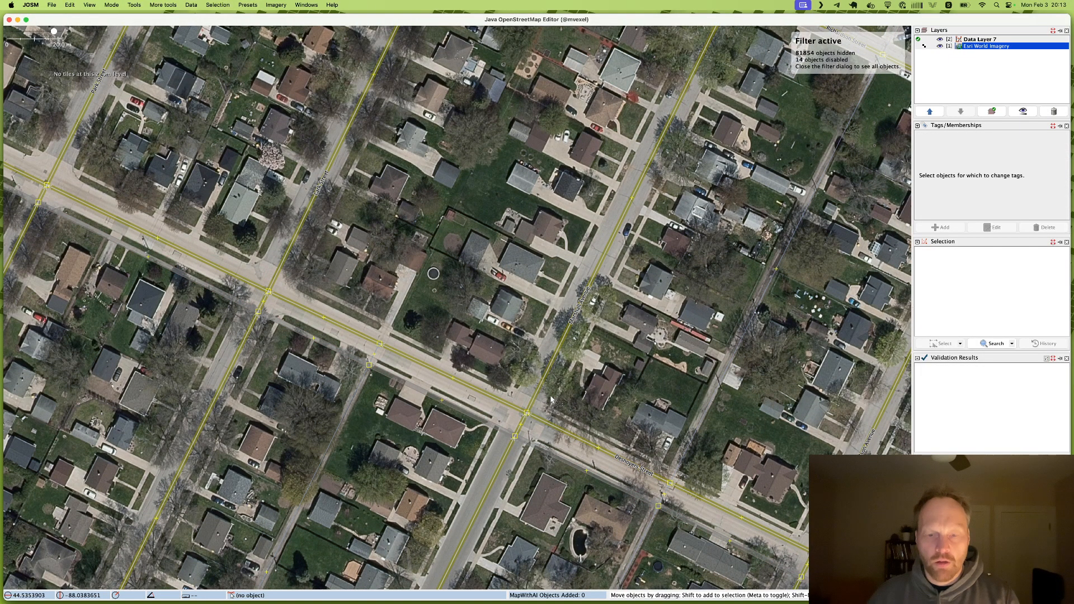
- Start a new way at the footway beside the diagonal main road and draw it southwest, joining the far sidewalk of the first cross street
key("a")
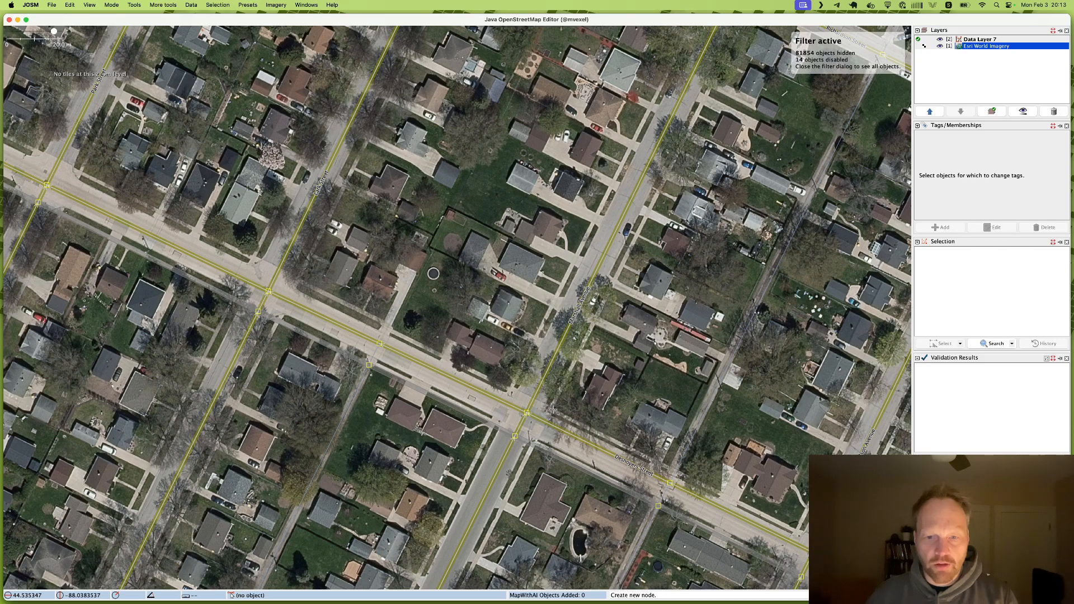
left_click_drag(632, 458, 529, 403)
left_click_drag(734, 336, 509, 562)
left_click_drag(633, 255, 477, 534)
left_click_drag(617, 176, 446, 449)
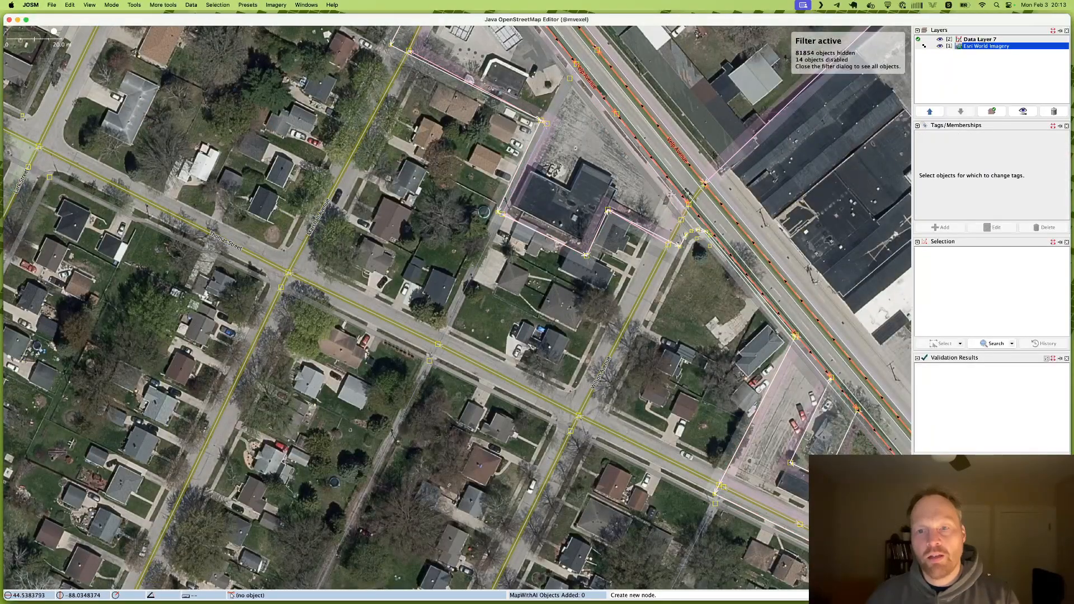
left_click(664, 199)
left_click(664, 198)
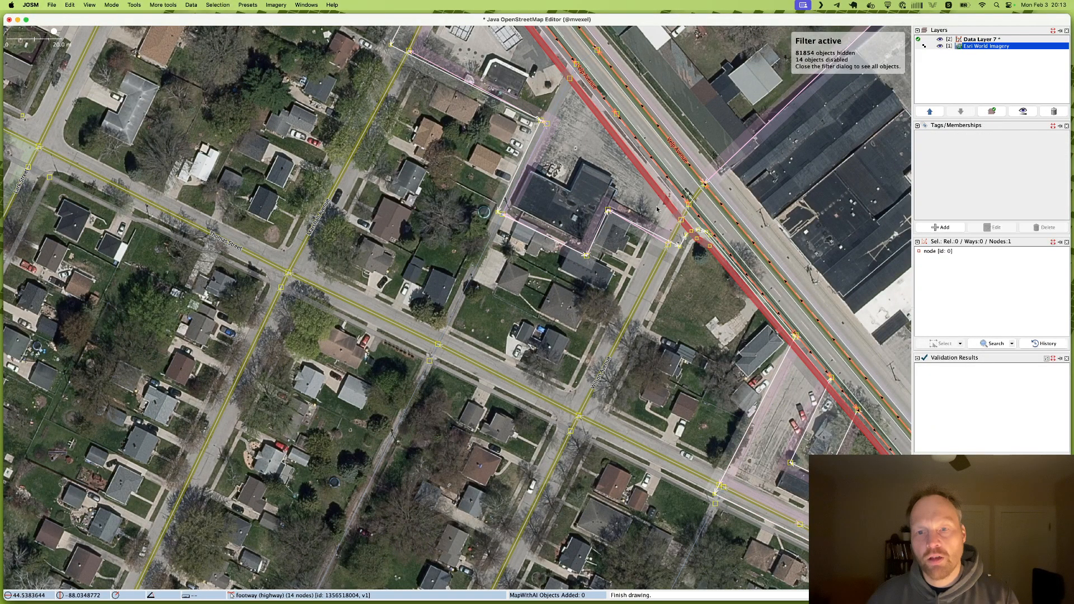
left_click(561, 405)
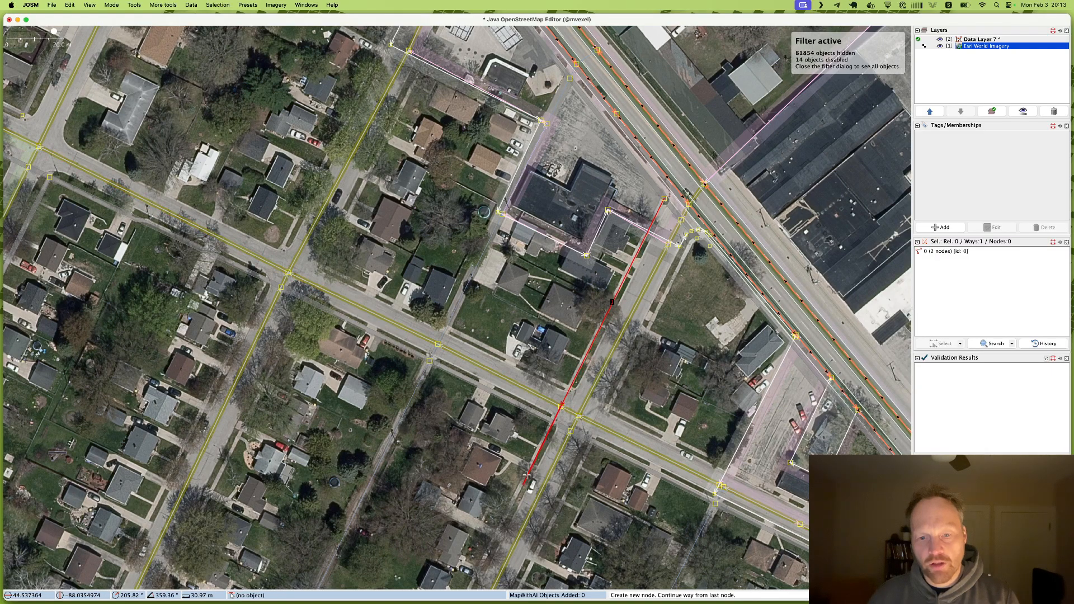
left_click_drag(531, 486, 535, 477)
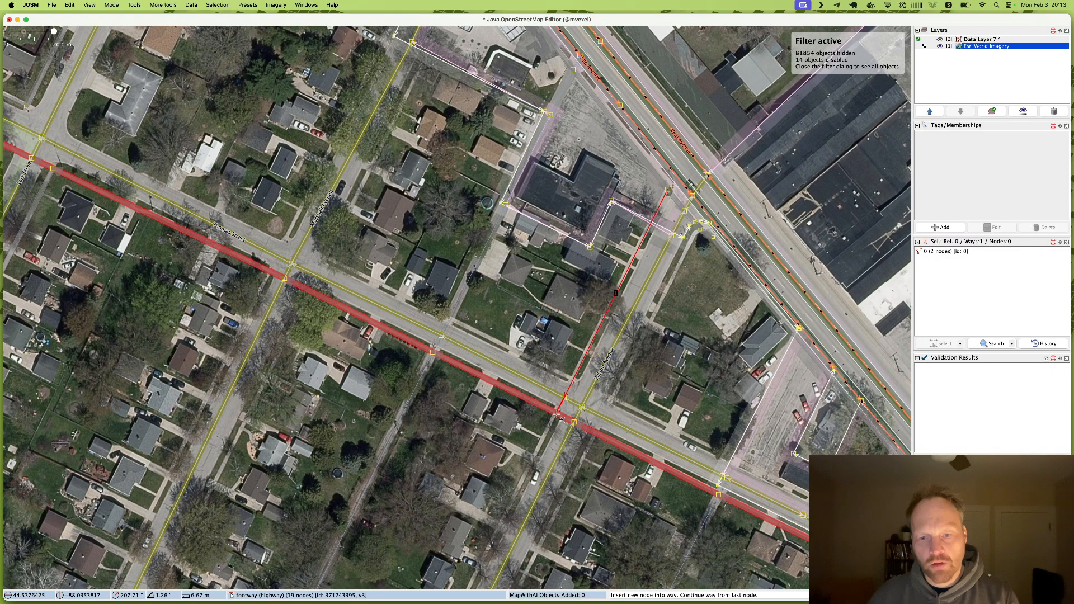
left_click(555, 413)
- Continue the way southwest along the northwest side of the street, adding nodes at Richardson Street and on both sides of Desnoyers Street
scroll(510, 419, "down", 5)
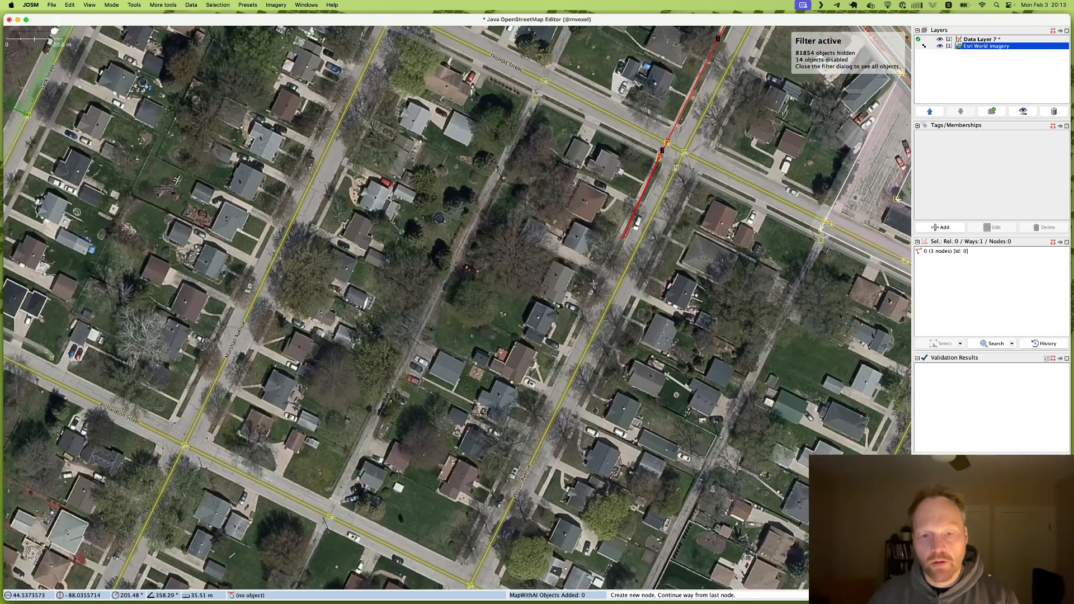
scroll(509, 419, "down", 3)
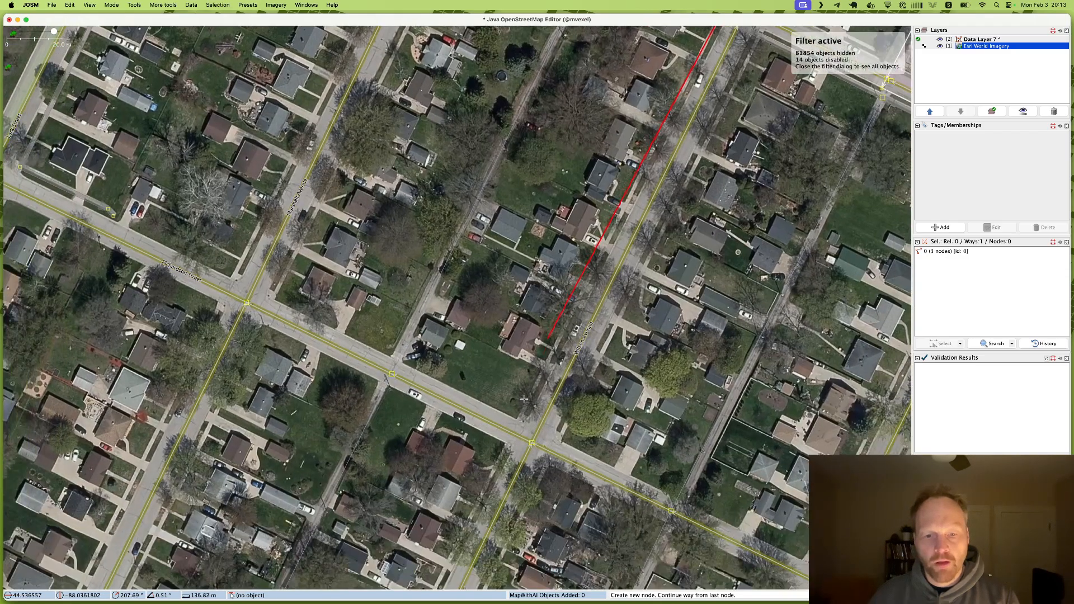
left_click(512, 434)
scroll(512, 434, "down", 5)
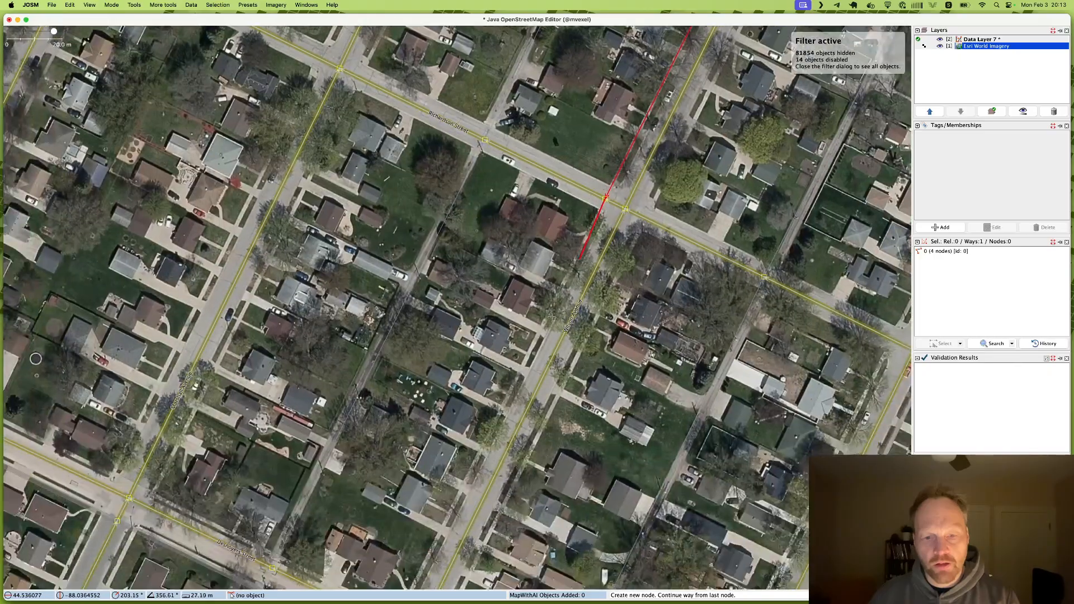
scroll(497, 412, "down", 4)
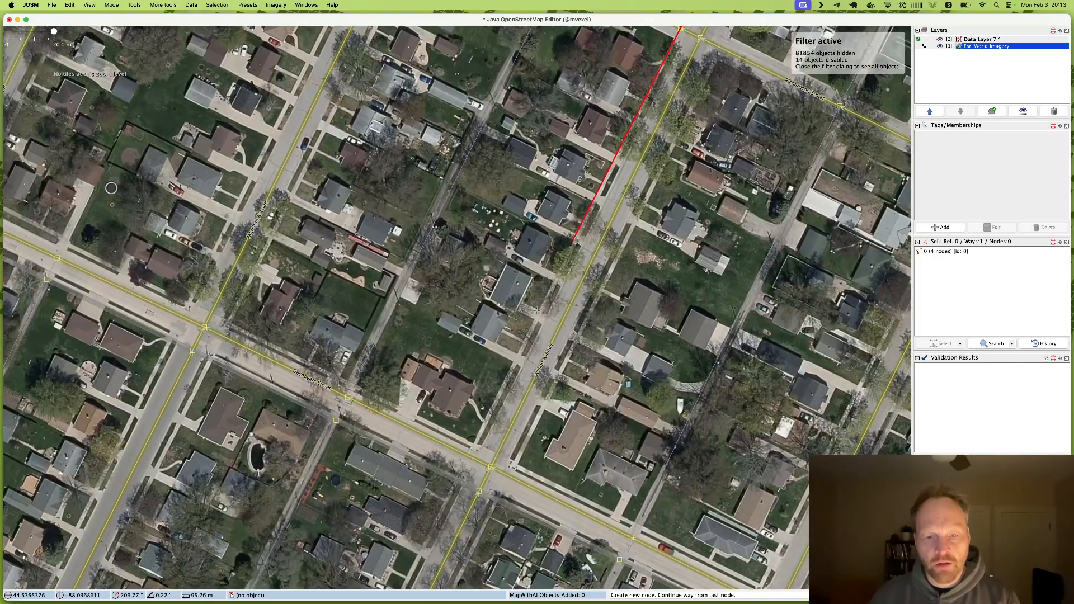
left_click(471, 456)
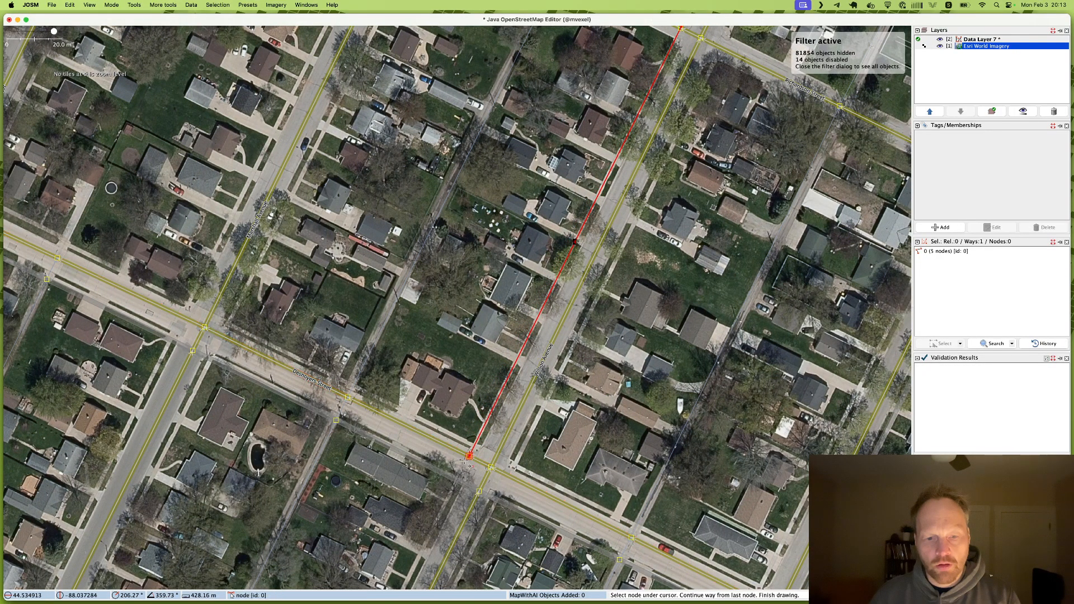
left_click(457, 481)
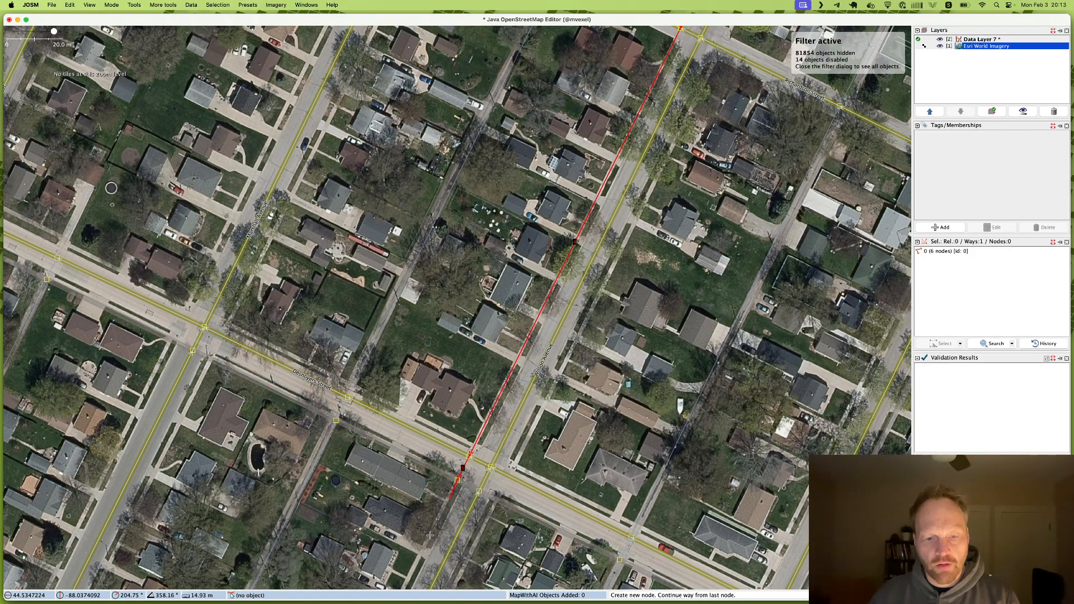
- Extend the way across the following street, joining its far sidewalk, and end it at Mather Street's northern sidewalk, about 772 m in total
scroll(470, 448, "down", 6)
scroll(489, 384, "down", 5)
scroll(489, 384, "left", 3)
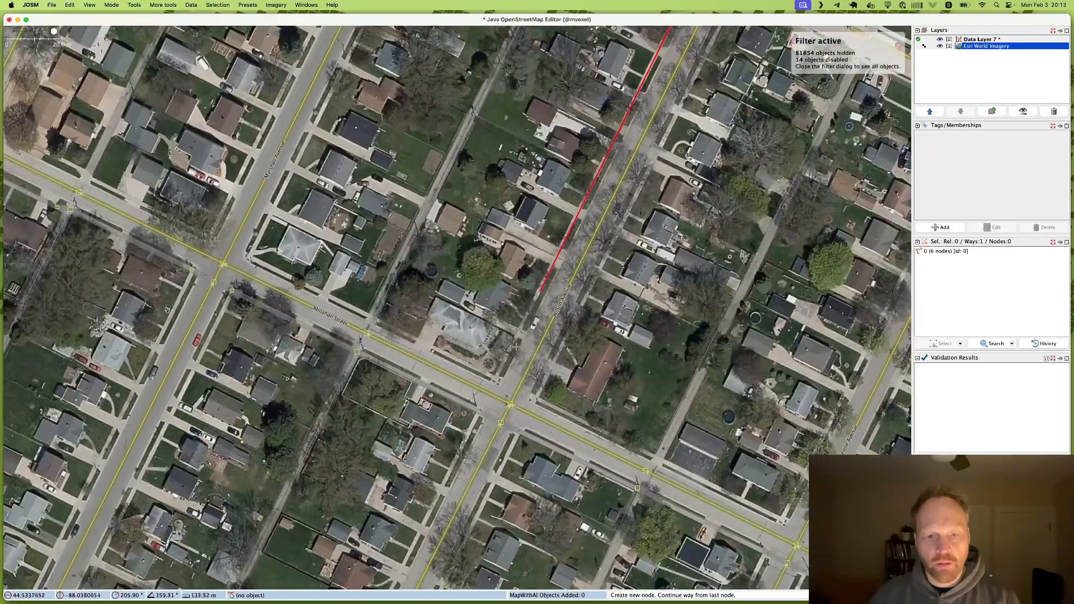
left_click(489, 393)
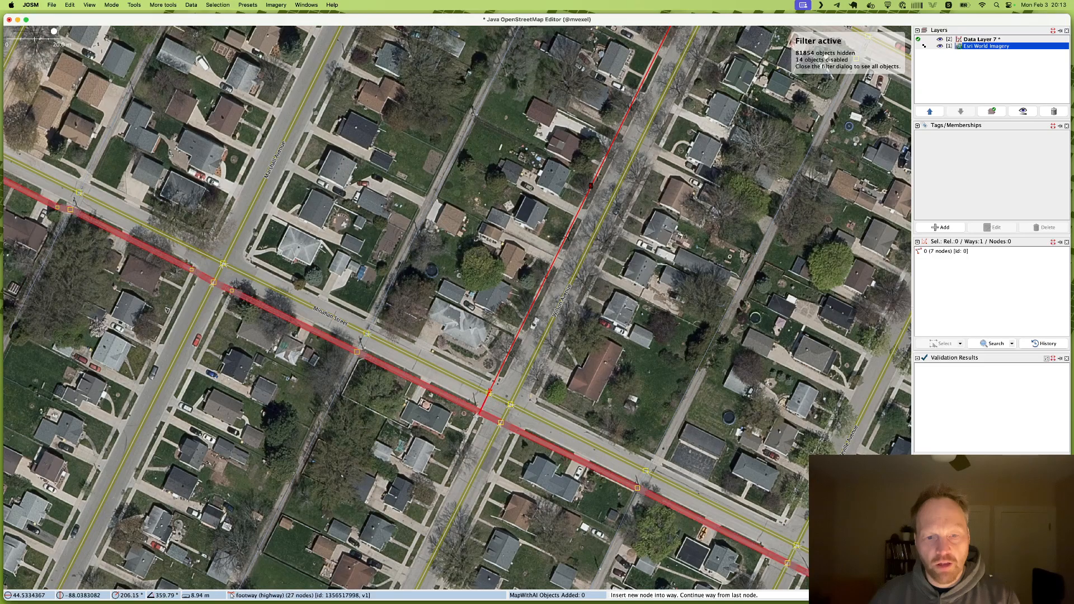
left_click(480, 415)
scroll(480, 415, "down", 10)
scroll(480, 415, "left", 6)
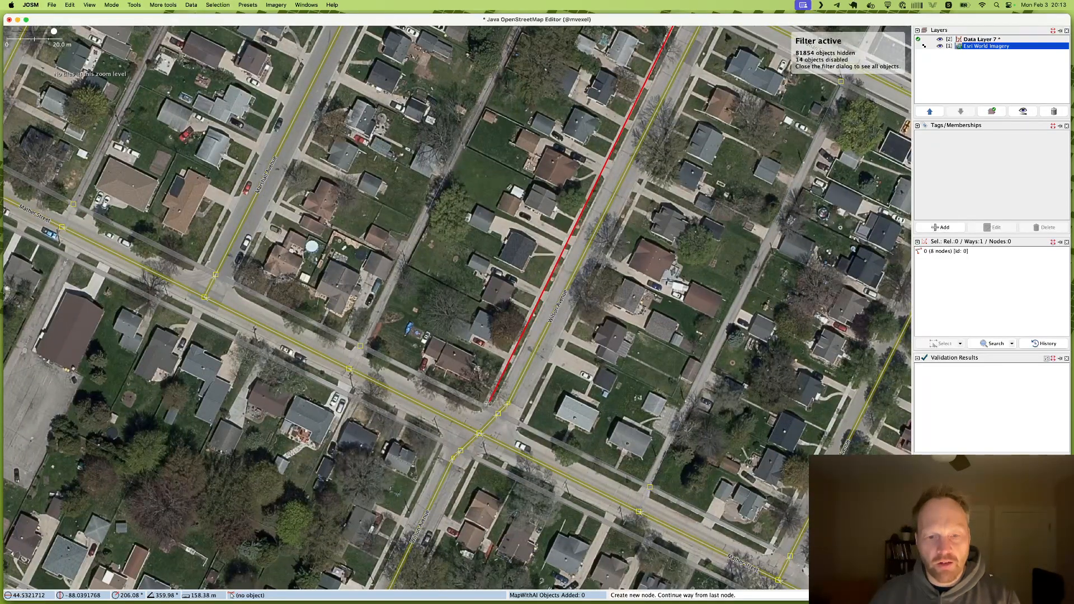
left_click(485, 405)
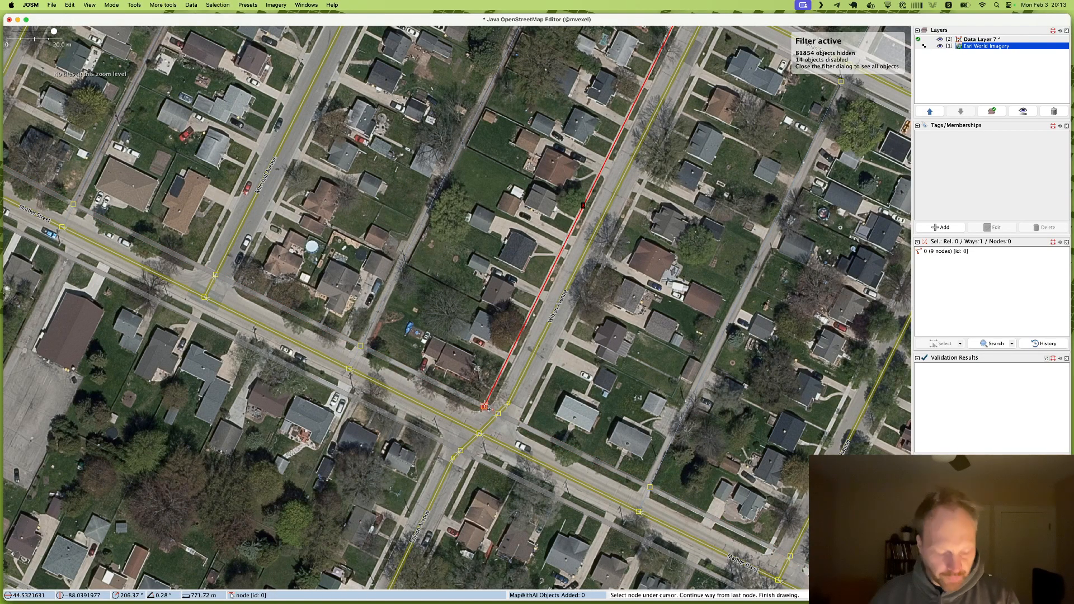
- Tag the new way with the Dedicated Footway preset, giving highway=footway and footway=sidewalk, and deselect it
key("F3")
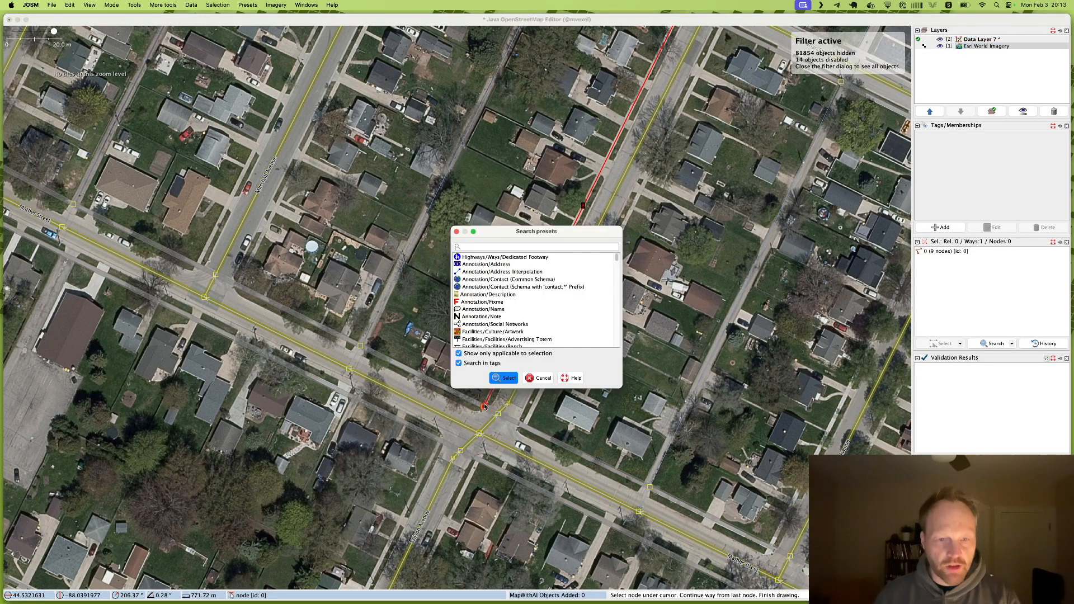
key("Down")
key("Return")
key("Return")
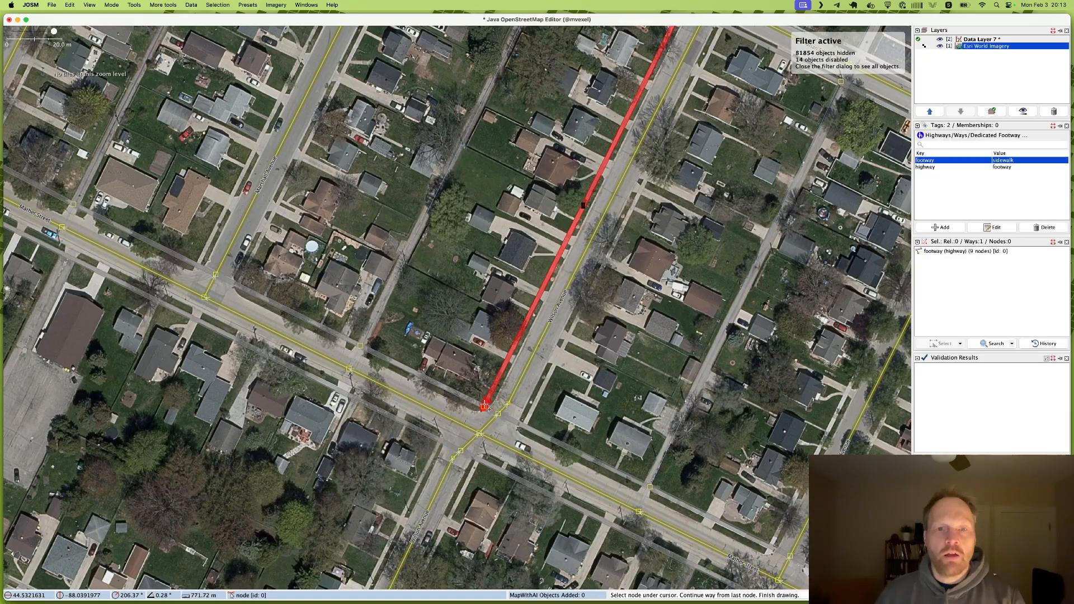
key("Escape")
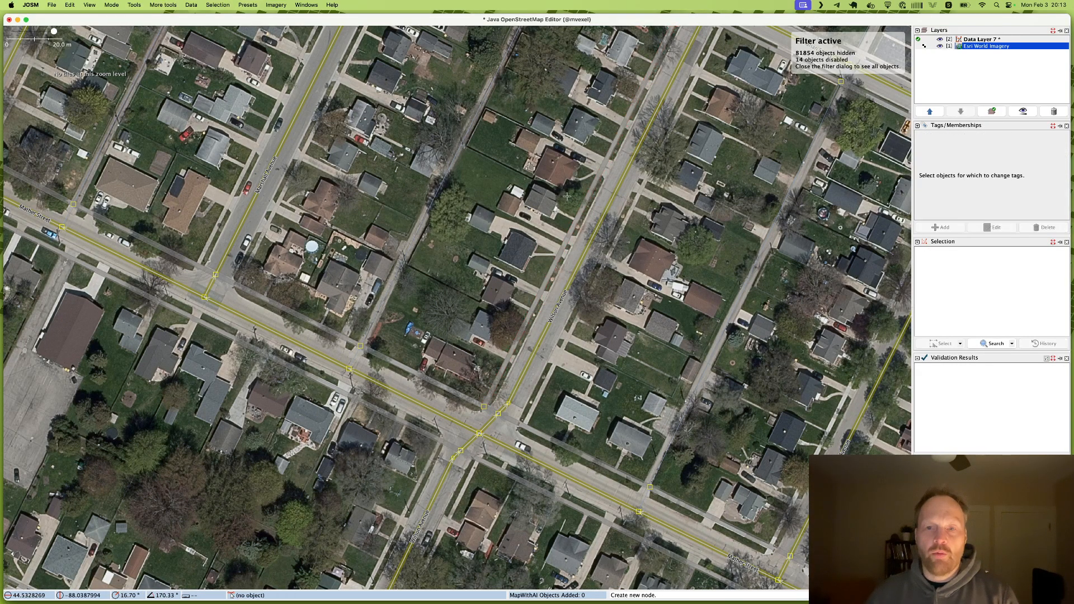
- Examine how the existing sidewalk along Mather Street's north side crosses the side streets, selecting its crossing nodes and the footway itself
key("s")
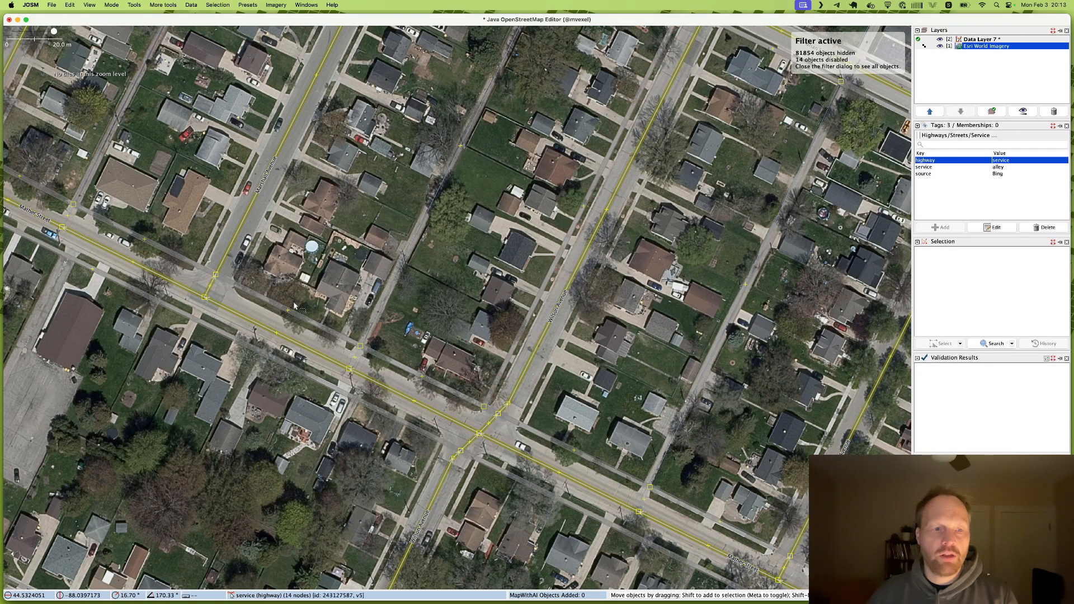
left_click(216, 274)
left_click_drag(286, 263, 516, 324)
scroll(451, 337, "up", 4)
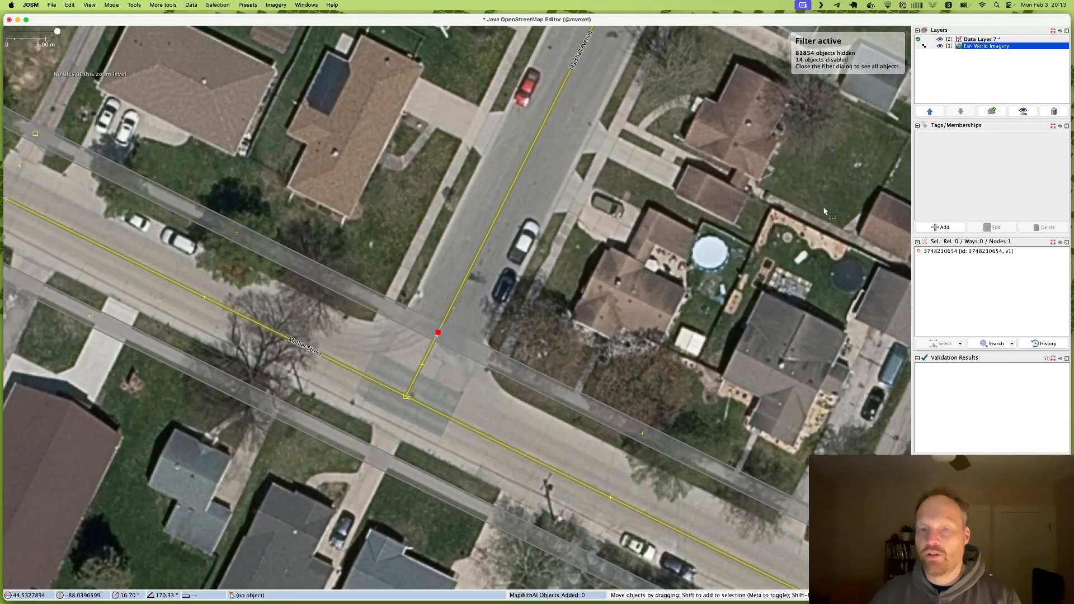
left_click(435, 364)
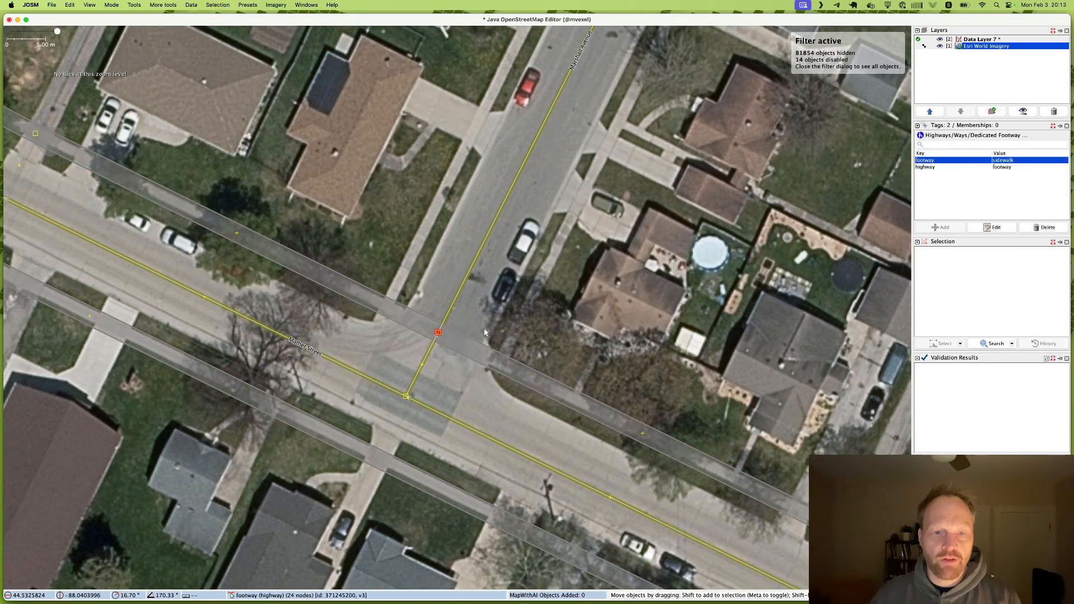
left_click(438, 334)
left_click_drag(637, 313, 564, 378)
left_click_drag(252, 235, 620, 429)
left_click_drag(343, 299, 354, 312)
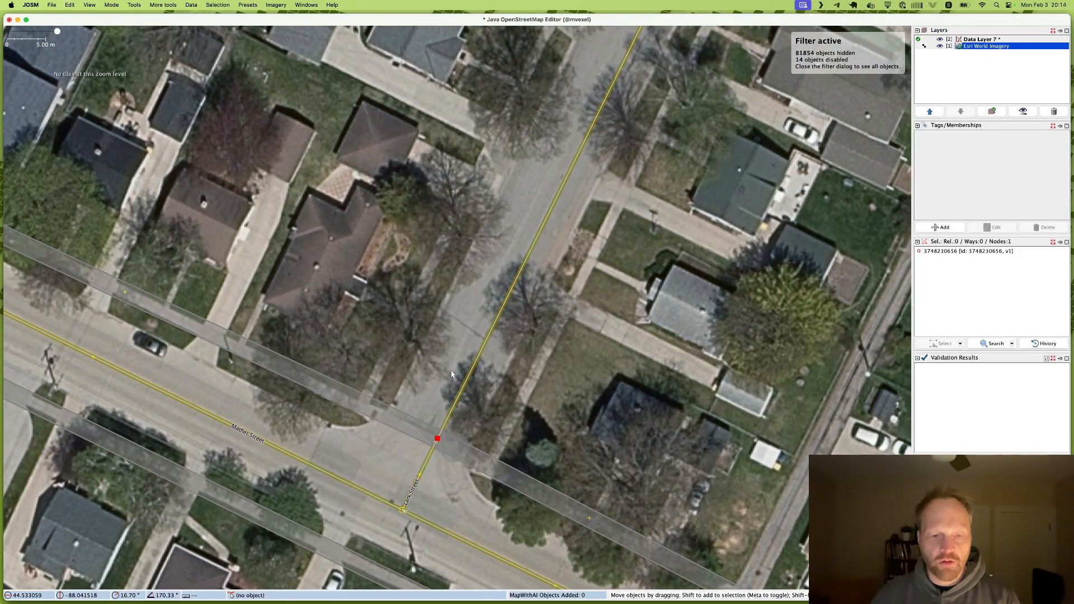
left_click(377, 417)
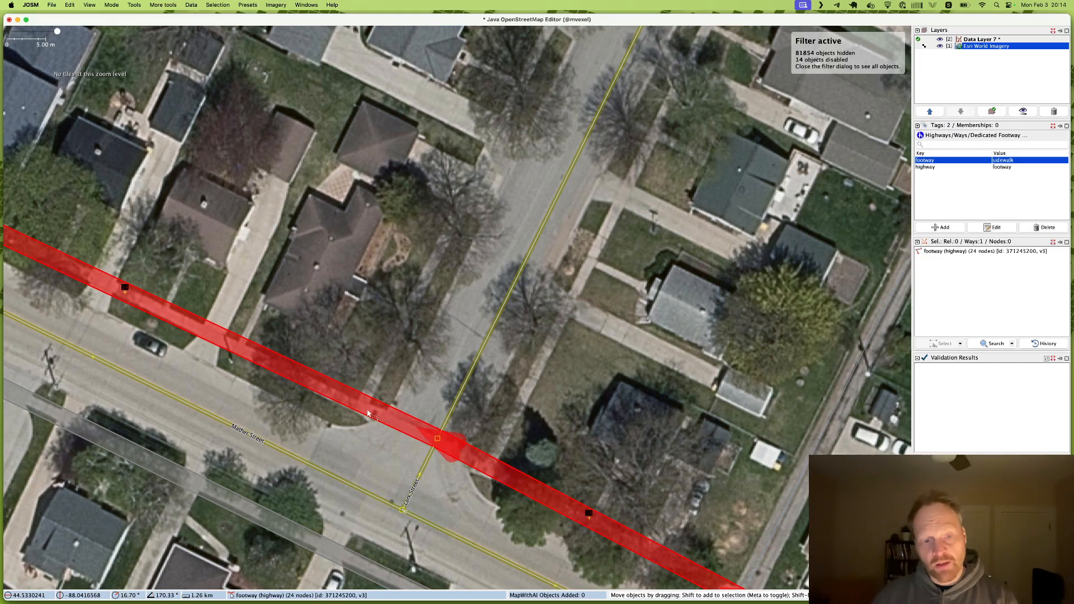
- Survey the residential blocks from Mather Street northward past Desnoyers Street to the park for existing and missing sidewalks
scroll(367, 412, "up", 1)
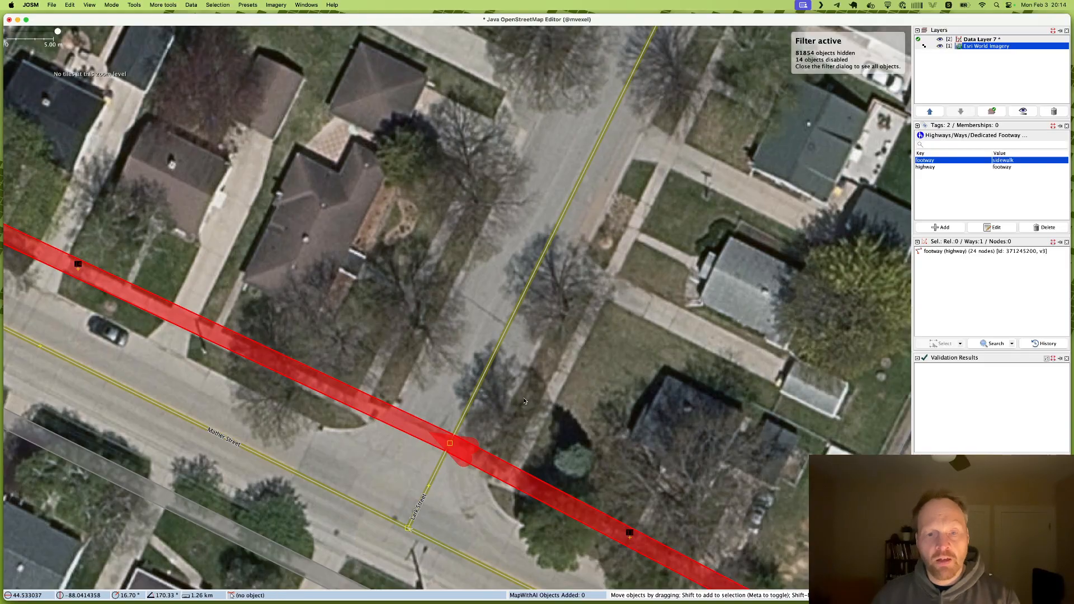
scroll(442, 402, "down", 3)
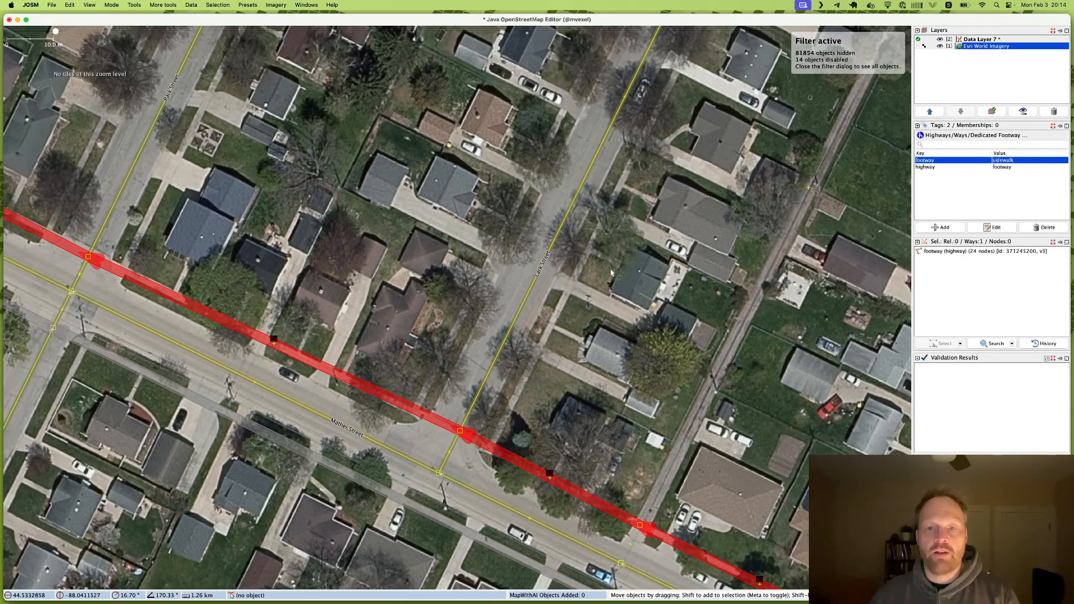
left_click_drag(651, 129, 579, 226)
scroll(578, 224, "down", 1)
left_click_drag(508, 164, 402, 379)
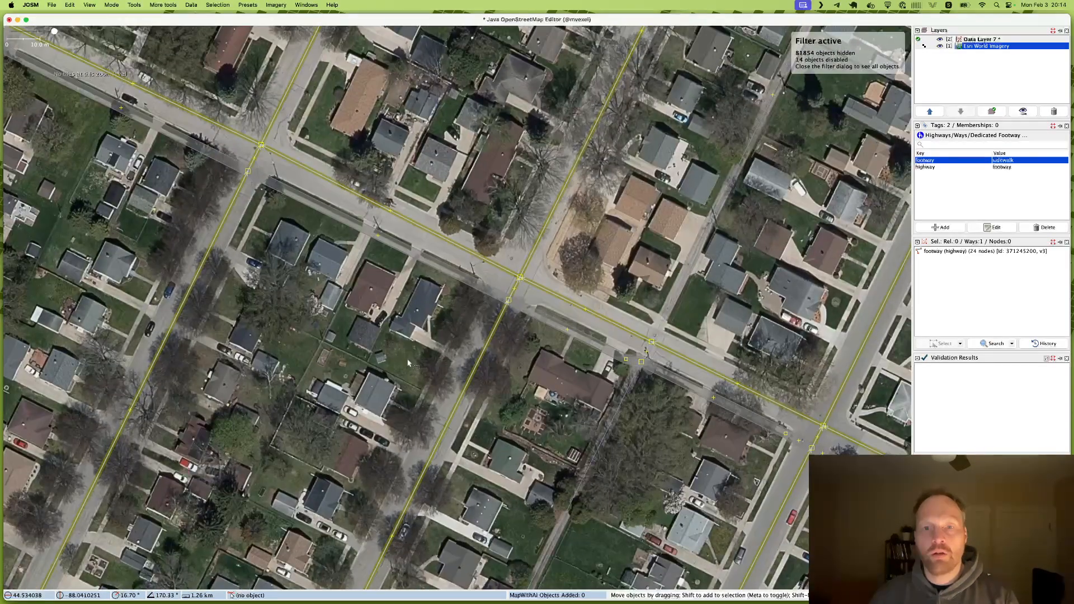
left_click_drag(639, 233, 502, 405)
scroll(502, 405, "down", 2)
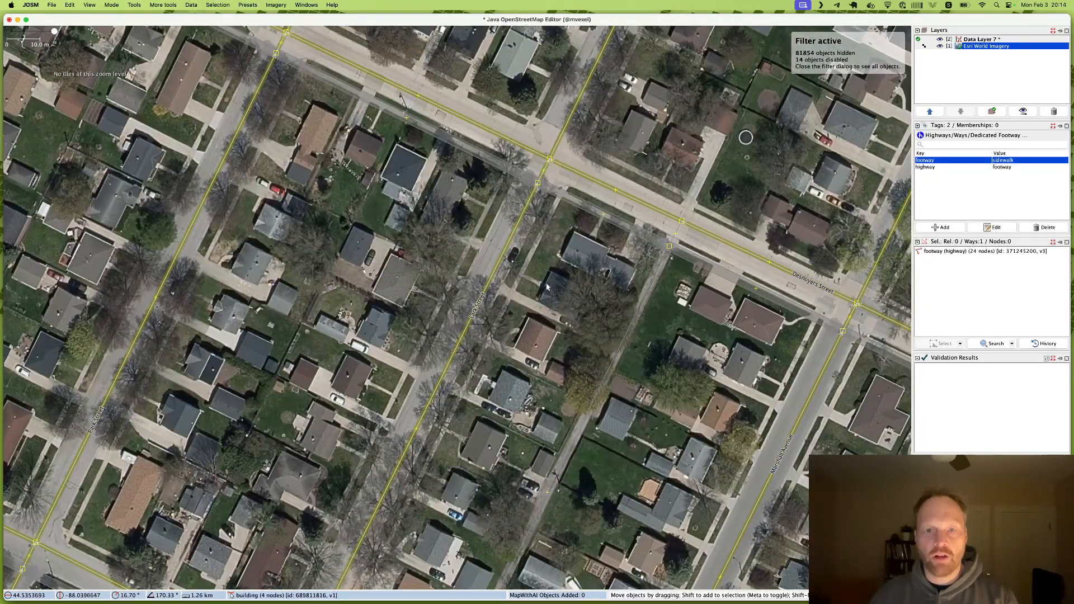
scroll(550, 277, "down", 3)
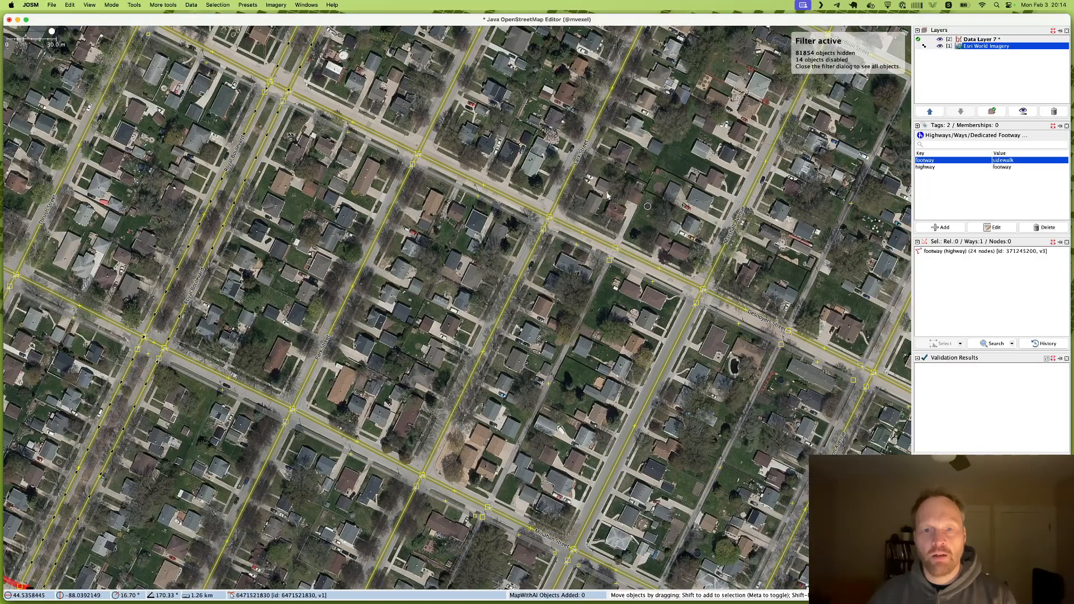
left_click_drag(604, 203, 523, 381)
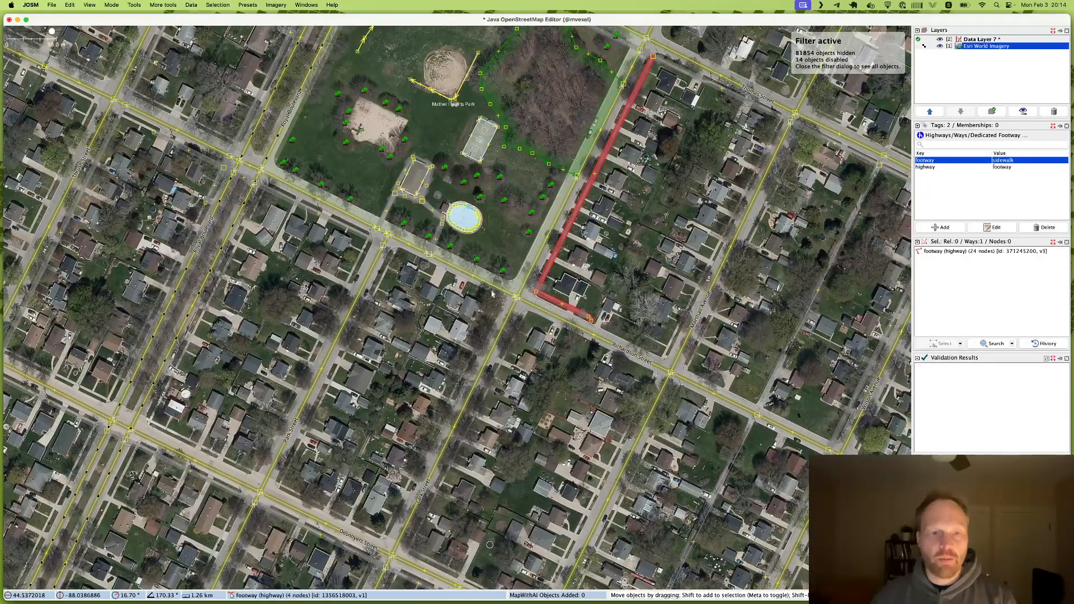
- Examine the node where Thomas Street's southern sidewalk crosses the side street at Mather Heights Park, along with the footway itself, and clear the selection
left_click_drag(614, 238, 593, 321)
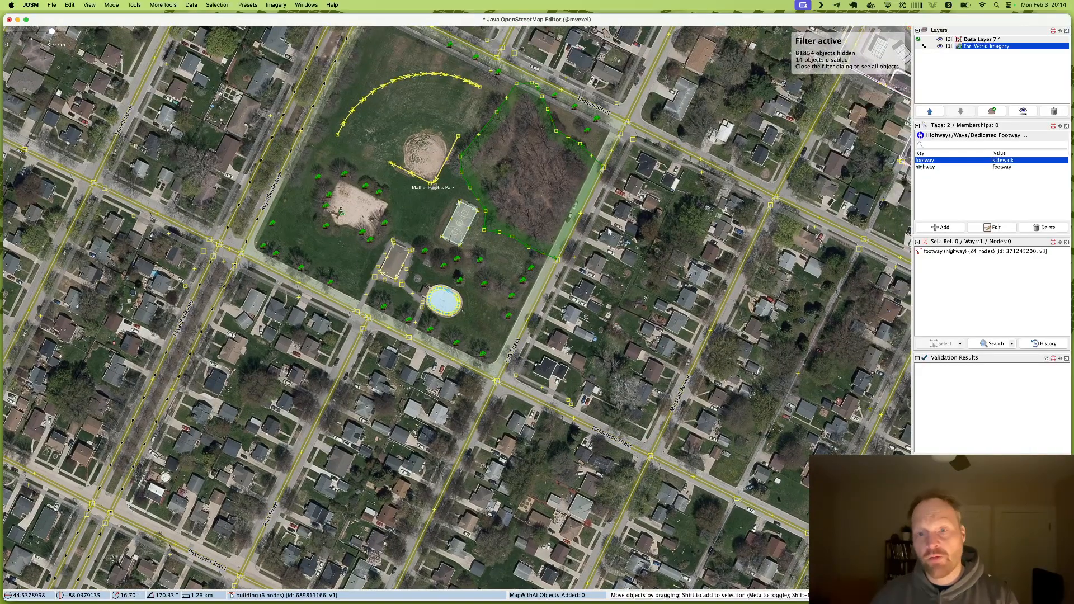
left_click_drag(647, 207, 547, 425)
left_click_drag(523, 192, 512, 279)
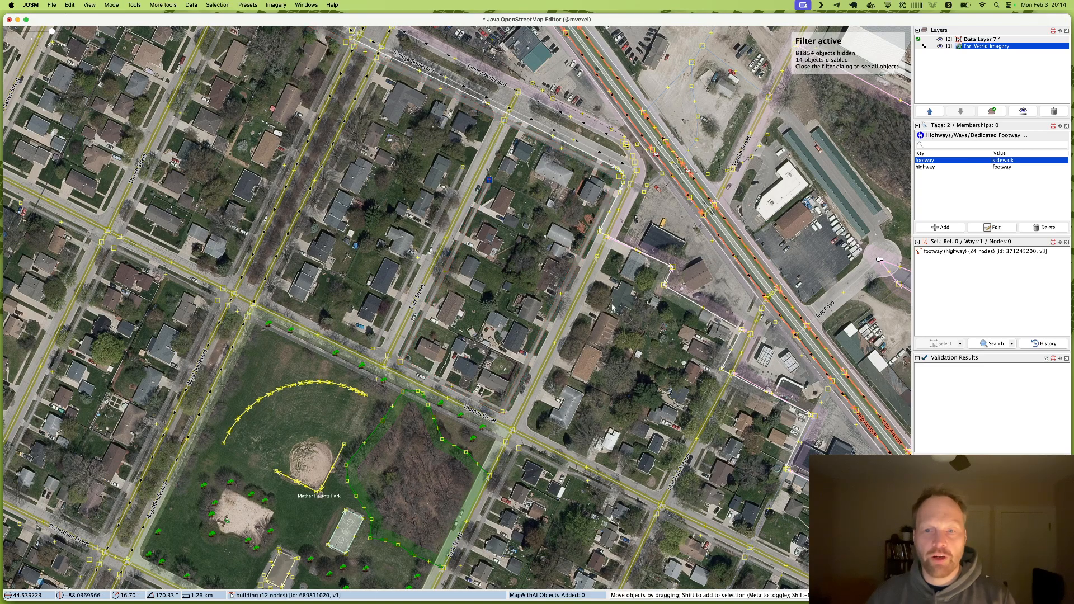
left_click_drag(597, 298, 609, 259)
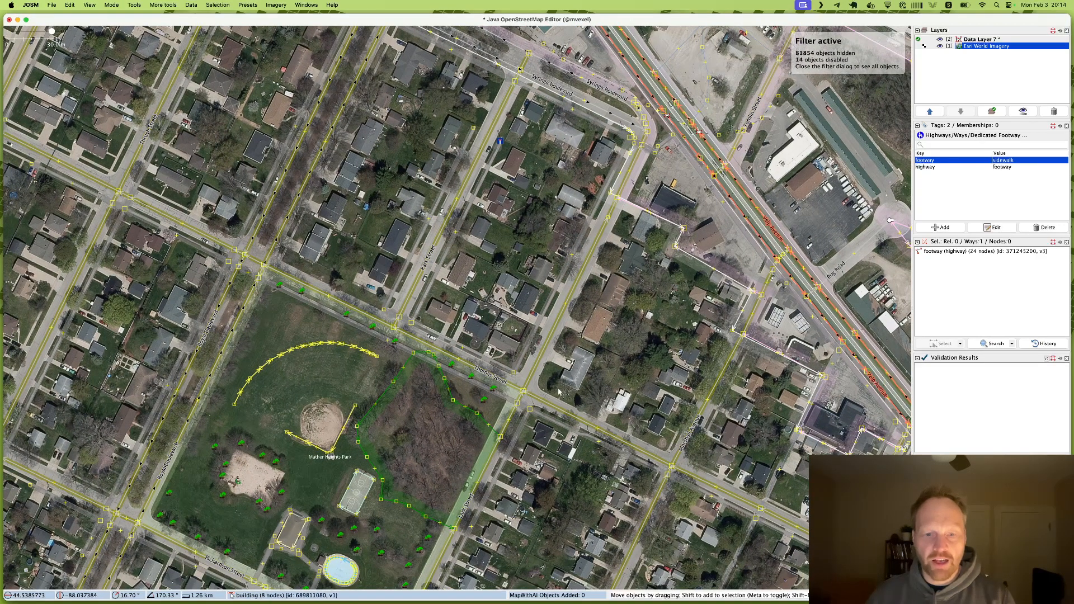
scroll(511, 407, "up", 5)
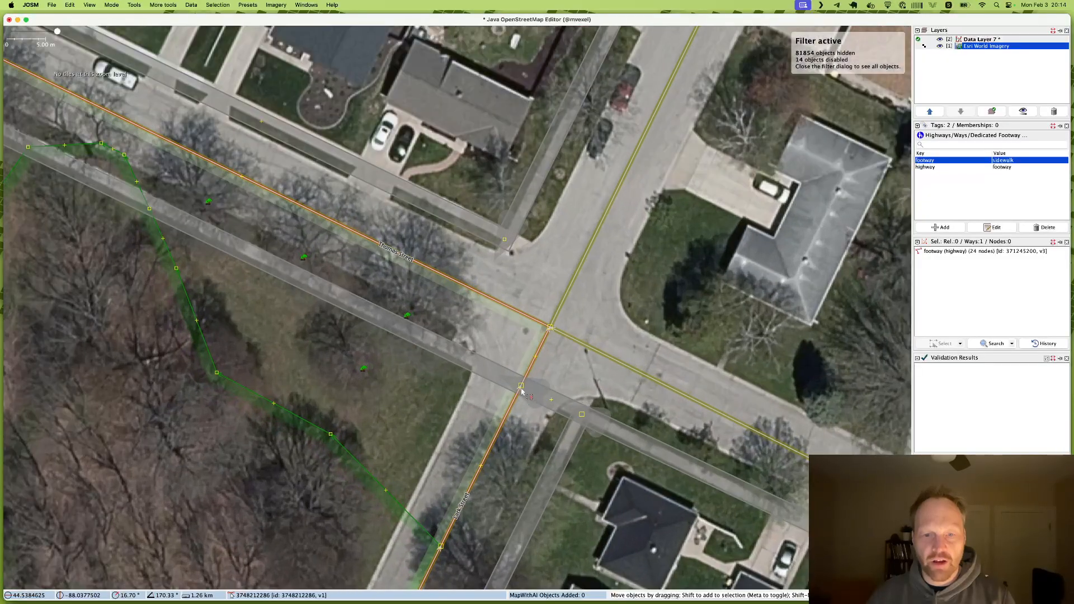
left_click(521, 386)
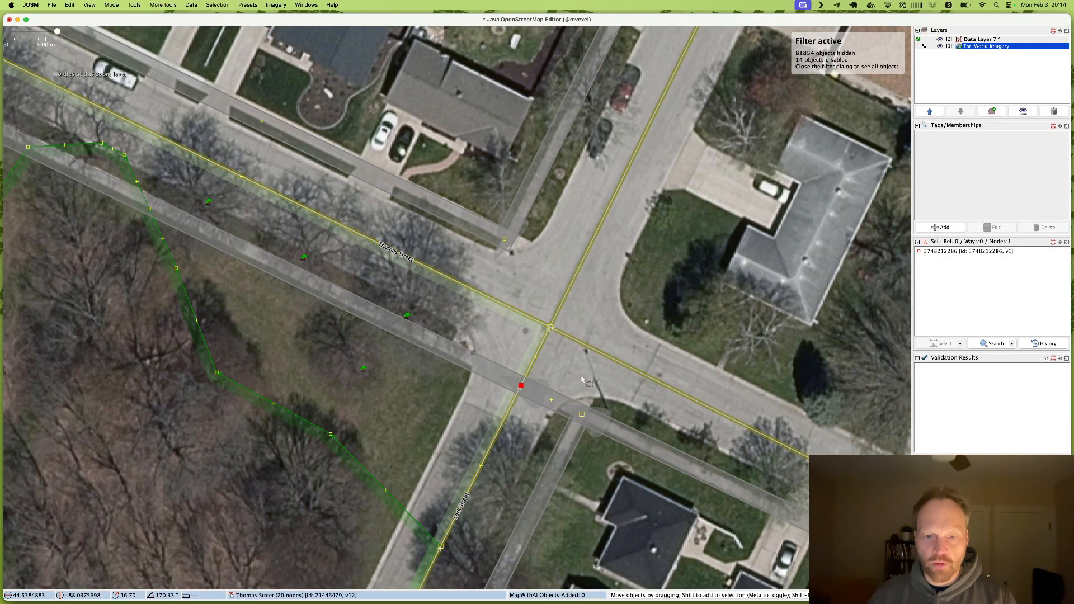
left_click(528, 367)
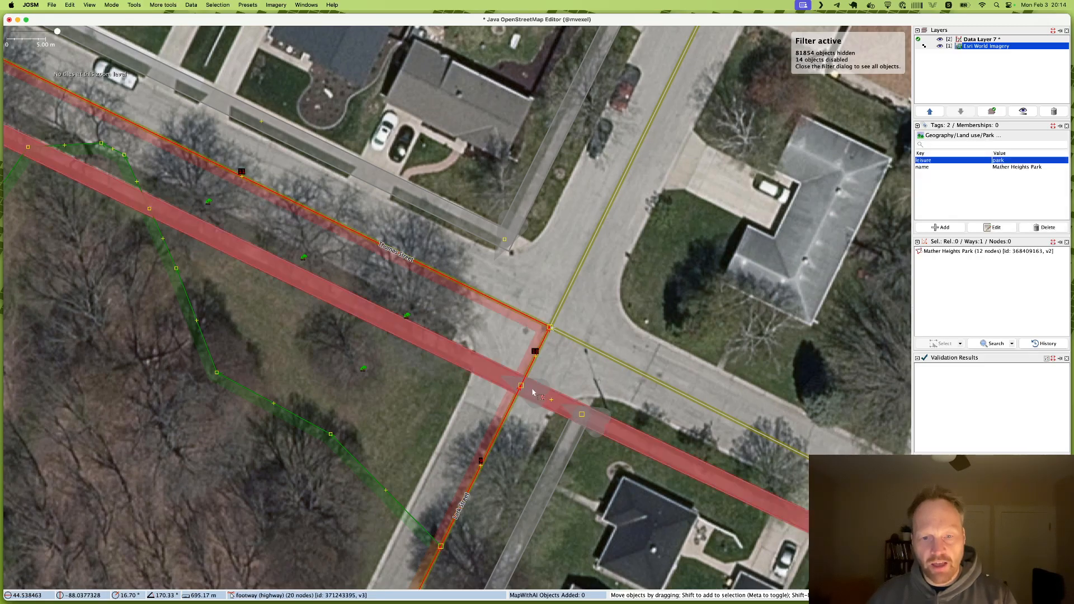
left_click(532, 392)
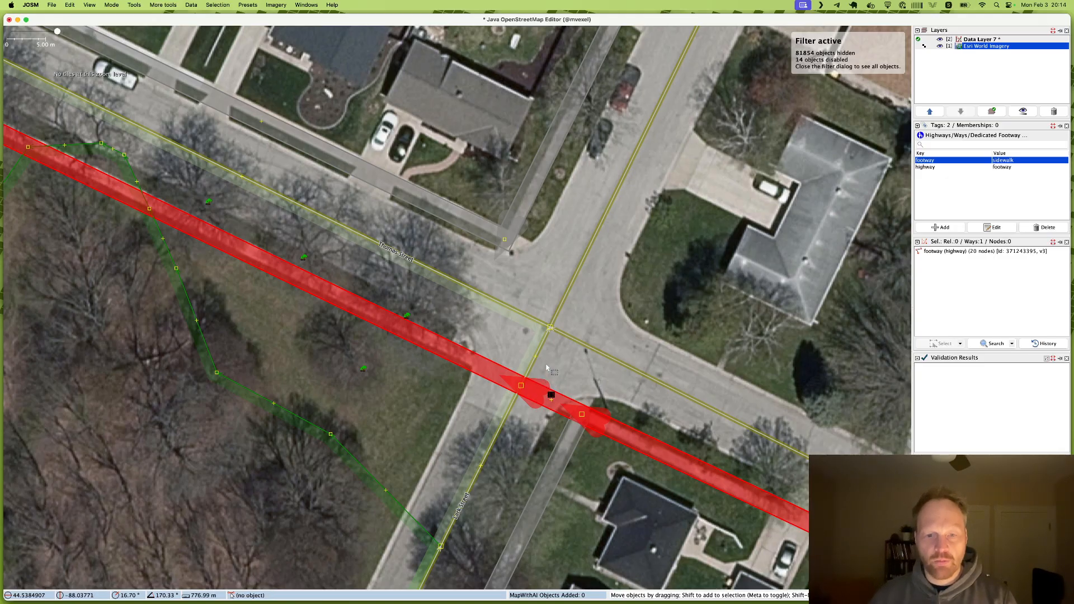
key("Escape")
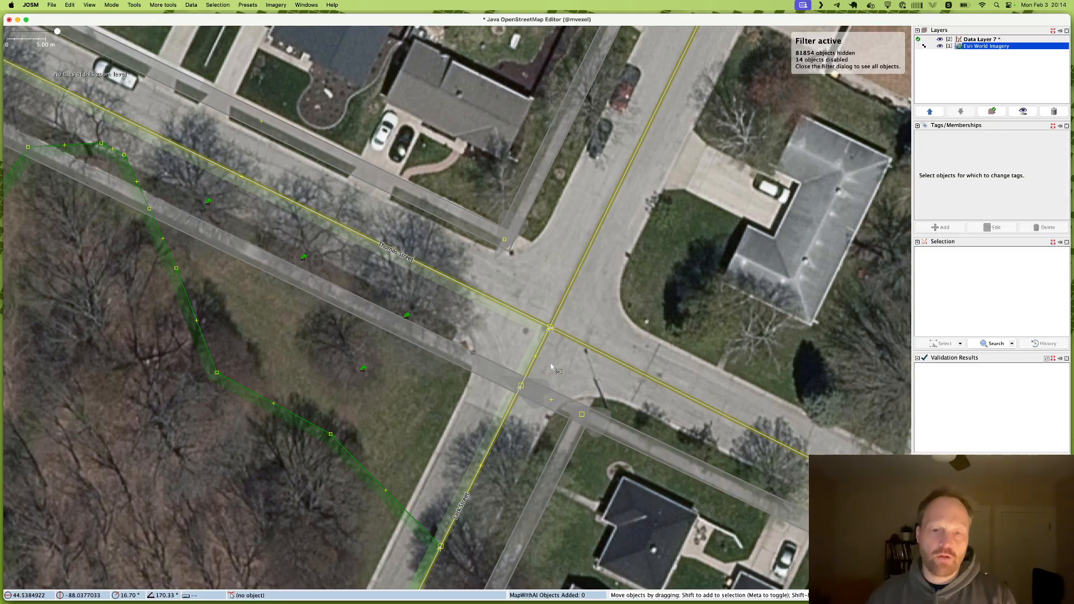
- Open the object search, switch to Sublime Text and review the node query line by line, from type:node to child highway=residential
key("super+f")
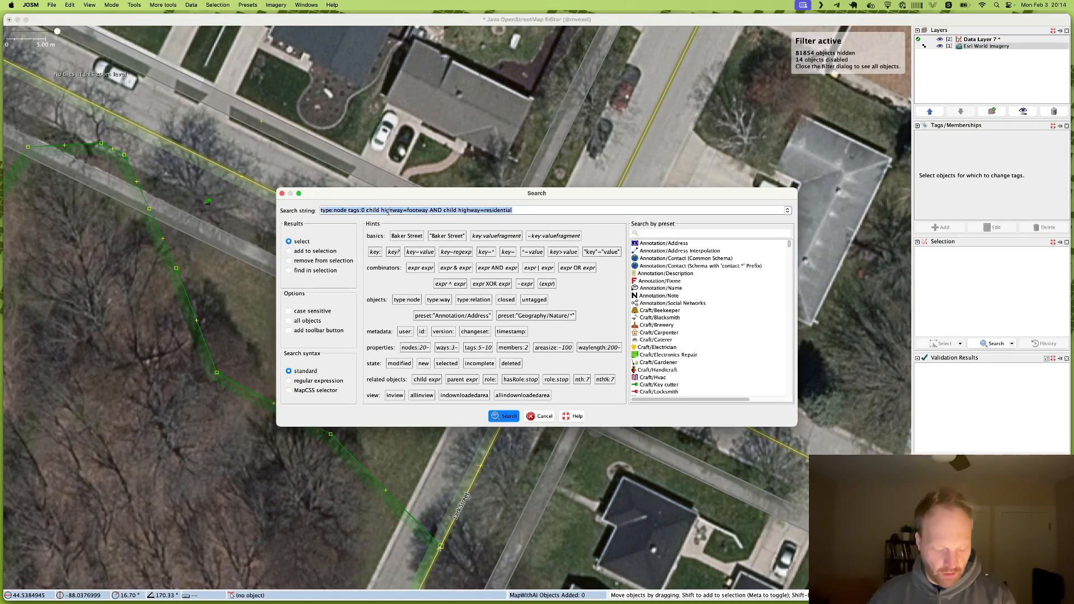
key("super+Tab")
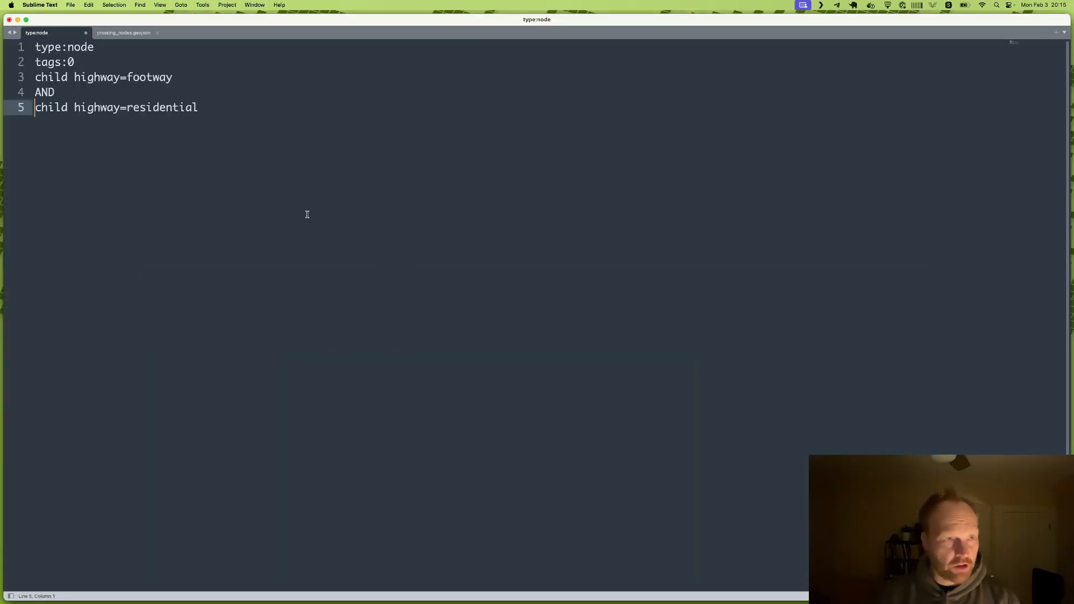
key("shift+Up")
key("shift+Up")
key("shift+Up")
key("Up")
key("shift+Down")
key("shift+Down")
key("shift+Down")
key("shift+Down")
key("shift+Down")
key("super+Up")
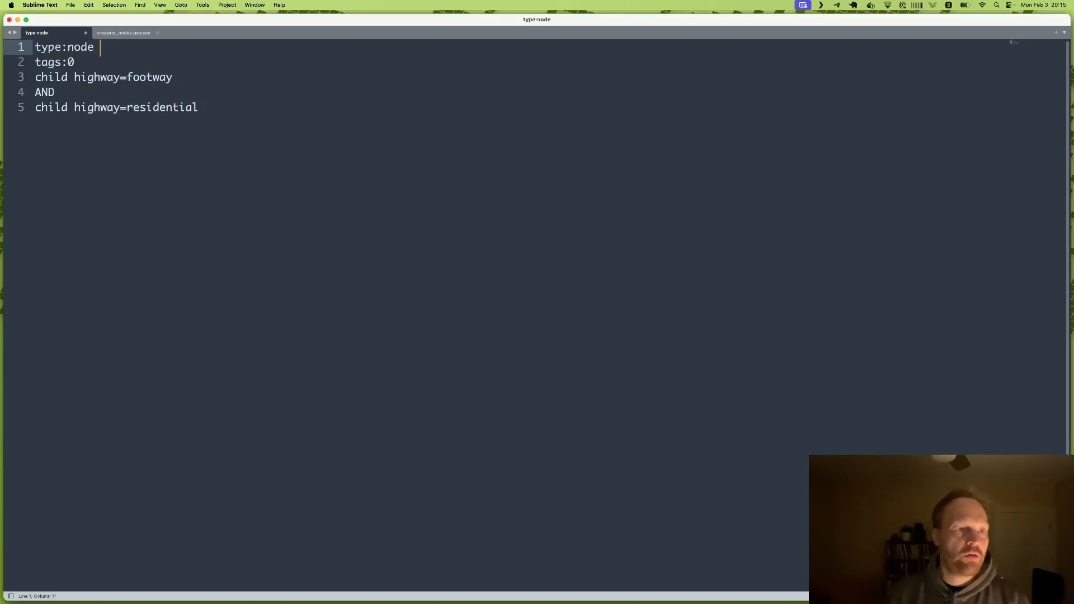
key("Right")
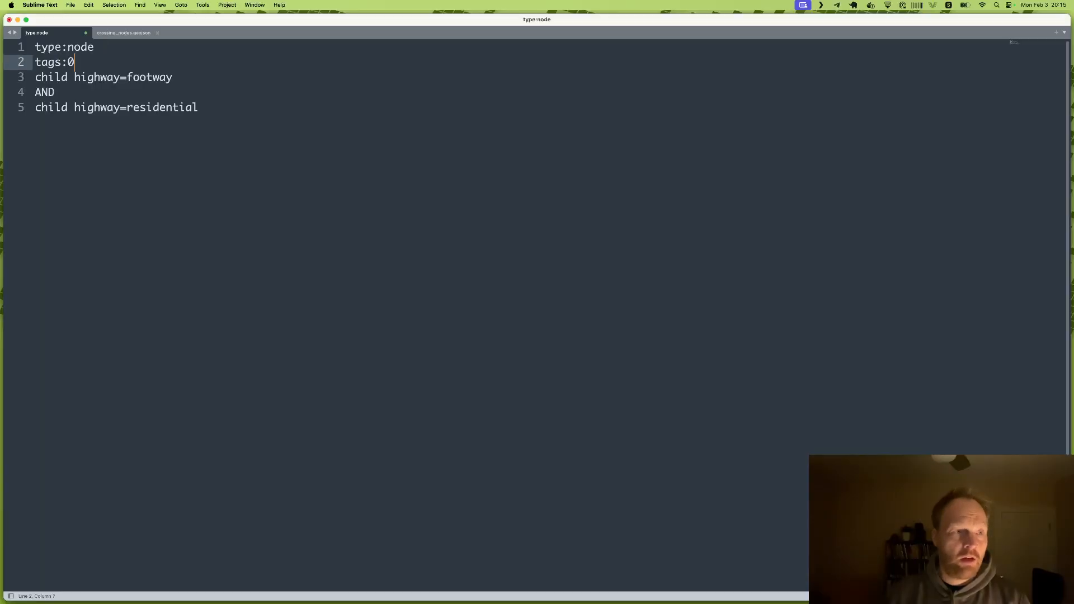
key("Right")
key("Right")
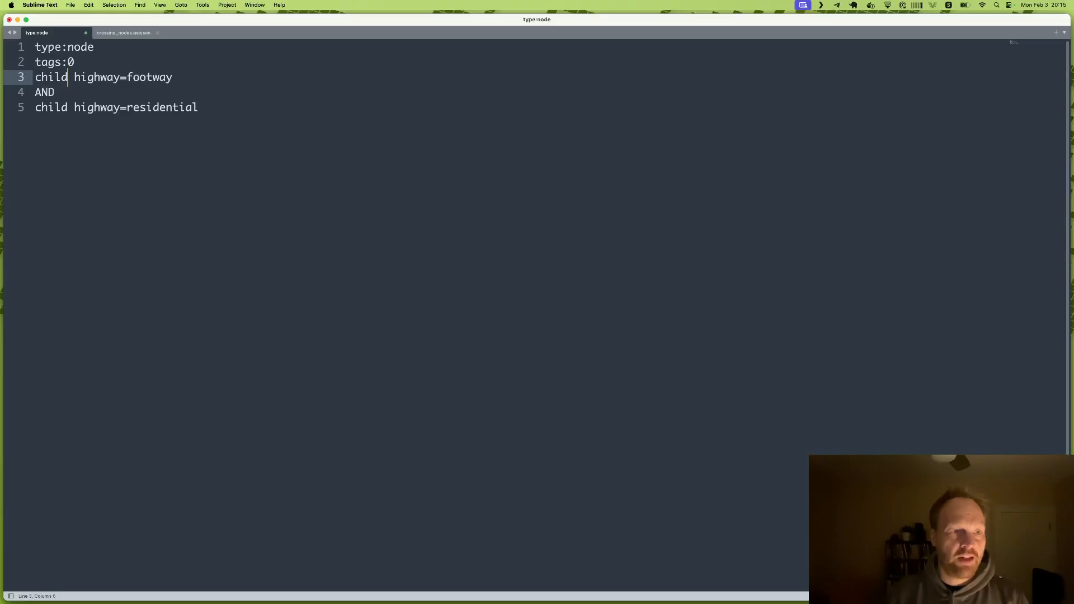
key("Right")
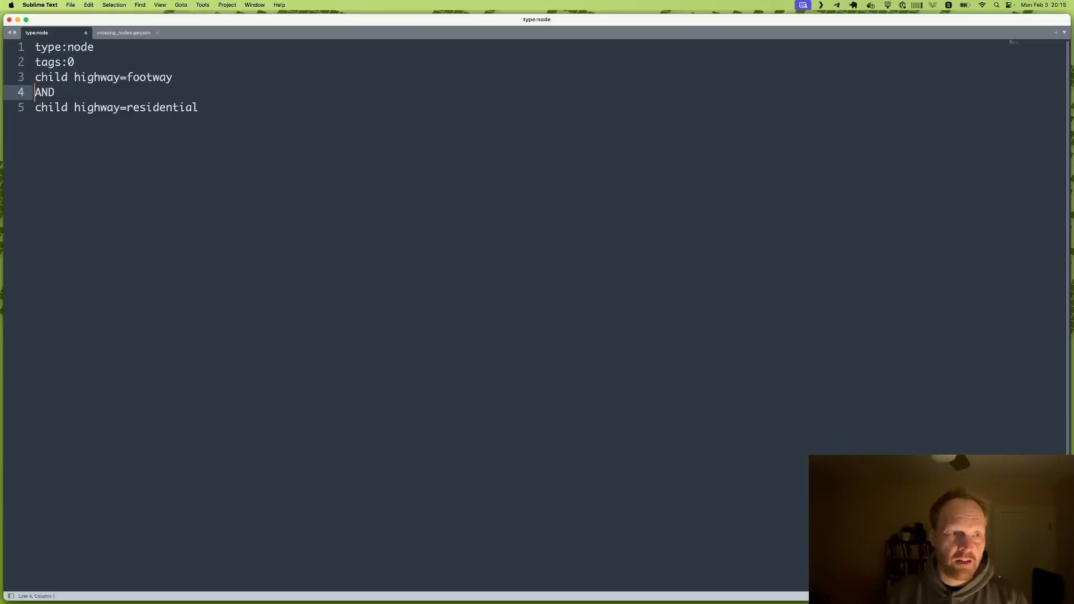
key("Down")
key("Right")
key("Up")
key("Up")
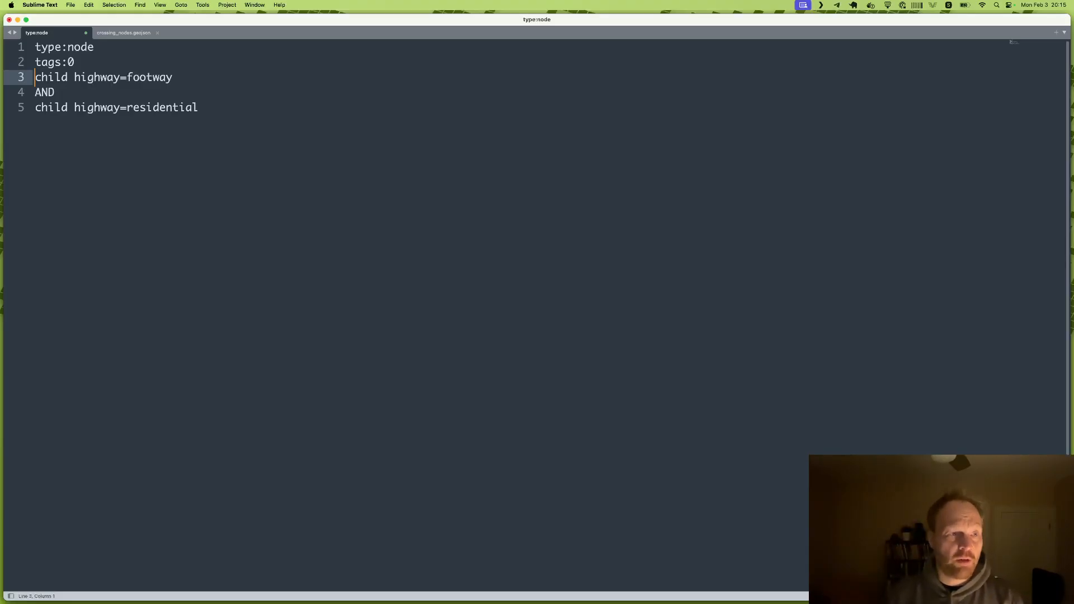
- Back in JOSM, select all objects matching type:node tags:0 child highway=footway AND child highway=residential
key("super+Tab")
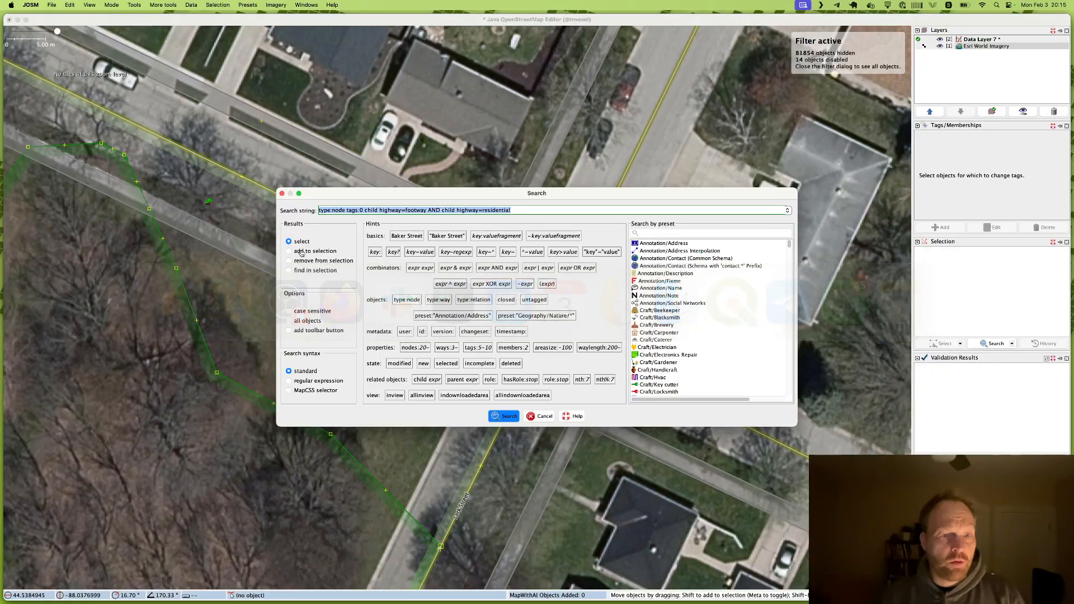
left_click(500, 416)
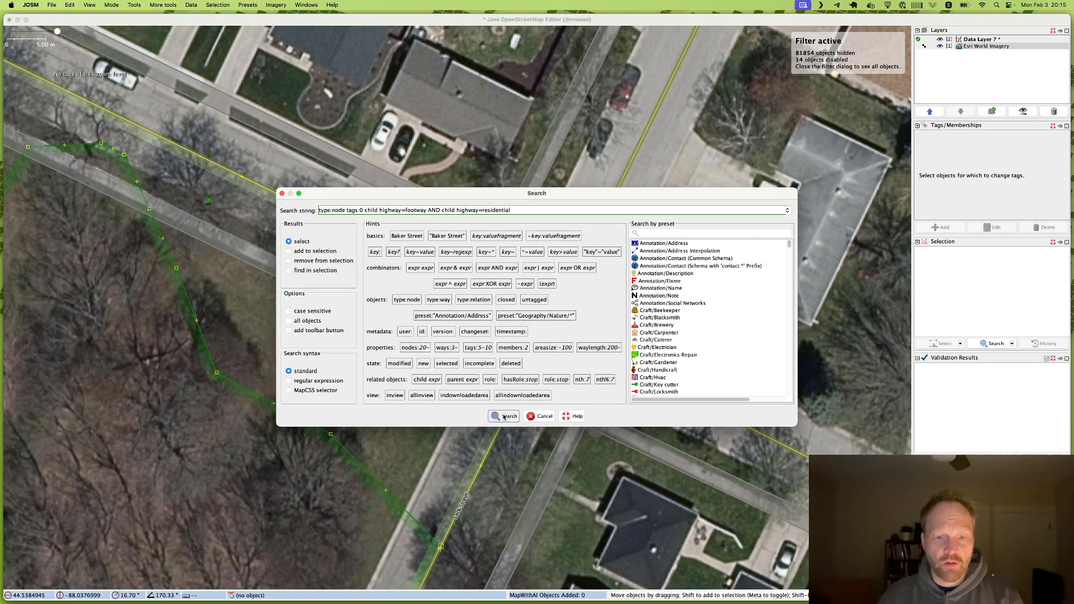
scroll(498, 331, "down", 7)
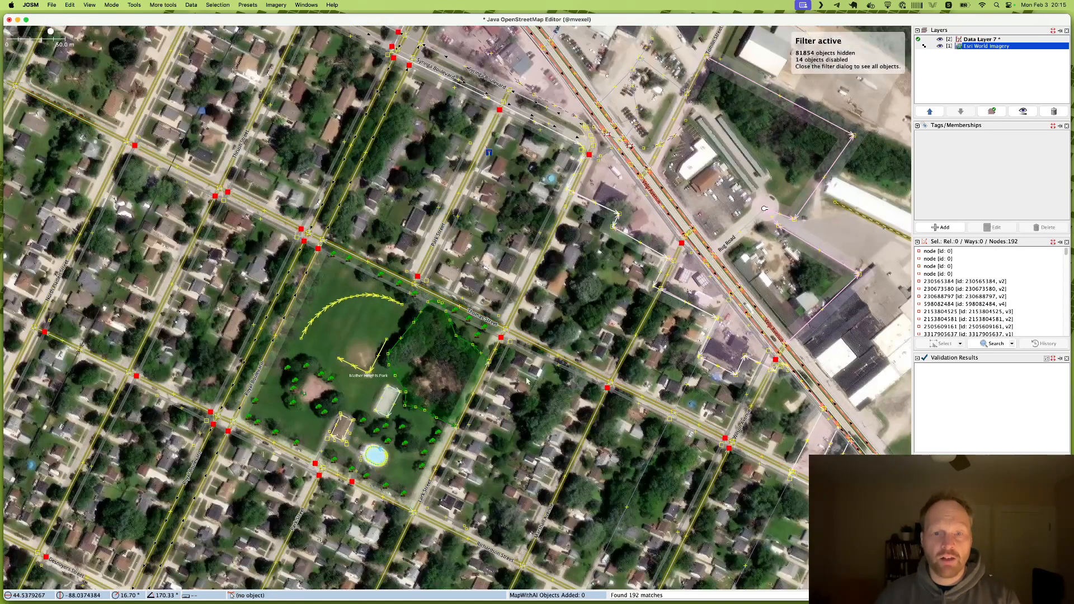
scroll(364, 442, "down", 6)
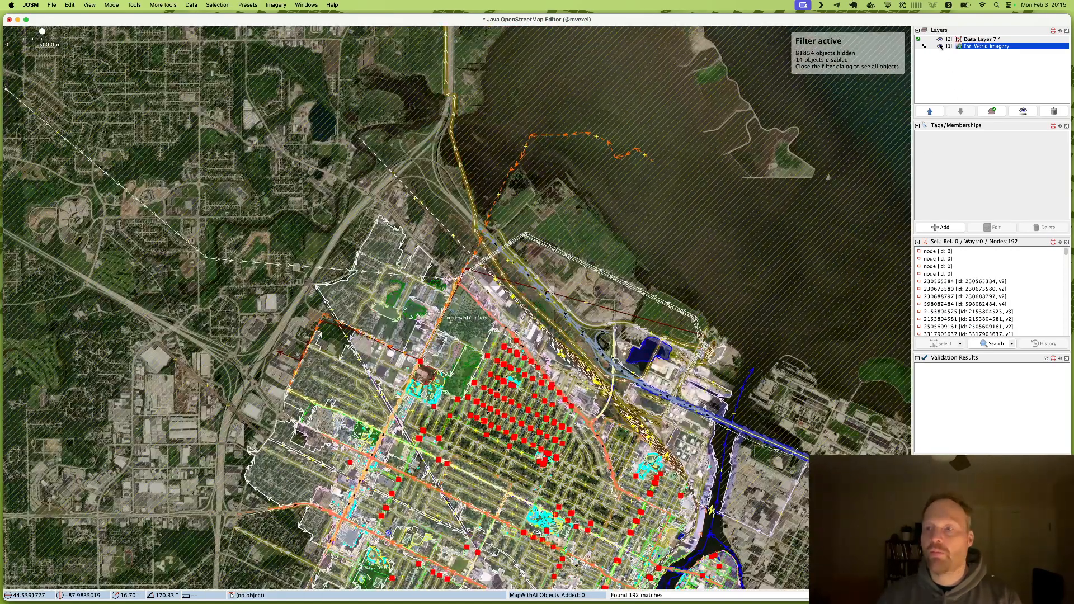
- Hide the Esri World Imagery layer and examine the selected nodes where footways cross residential streets, from the overview down to individual intersections
left_click(940, 47)
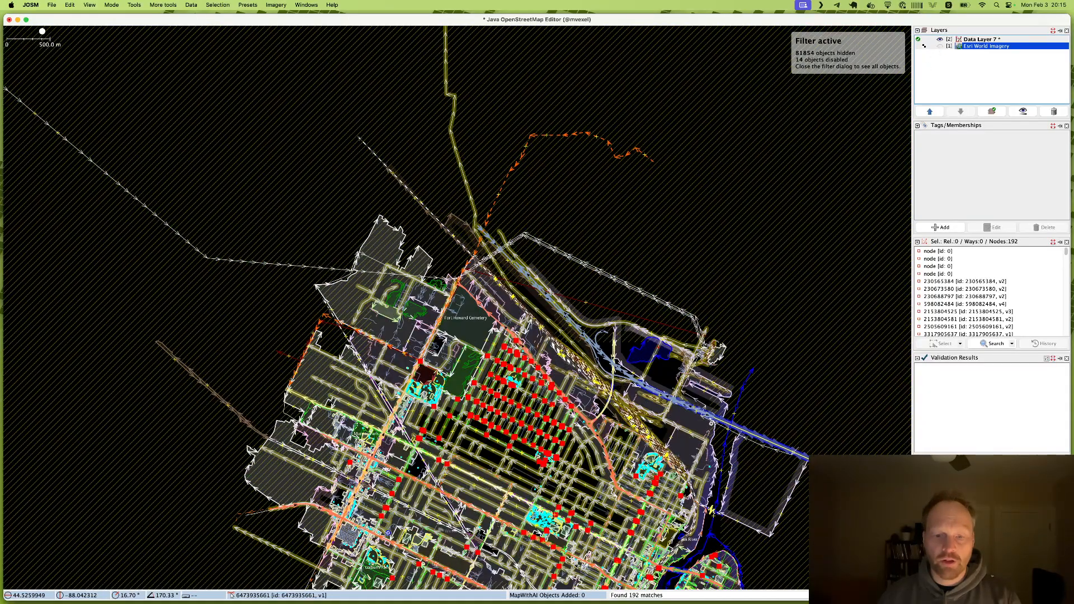
scroll(533, 465, "up", 1)
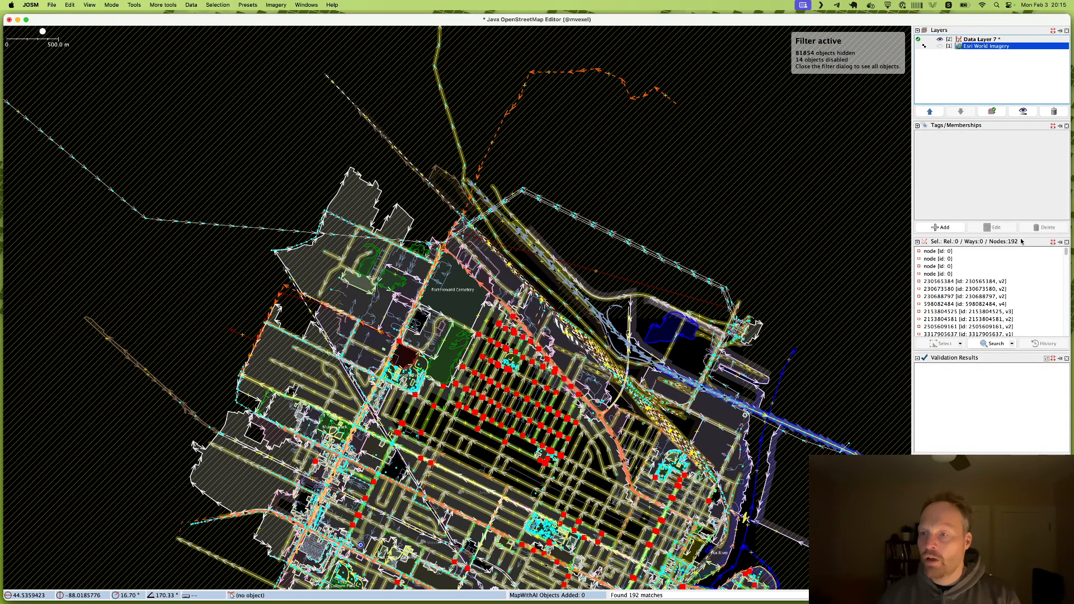
scroll(511, 417, "up", 4)
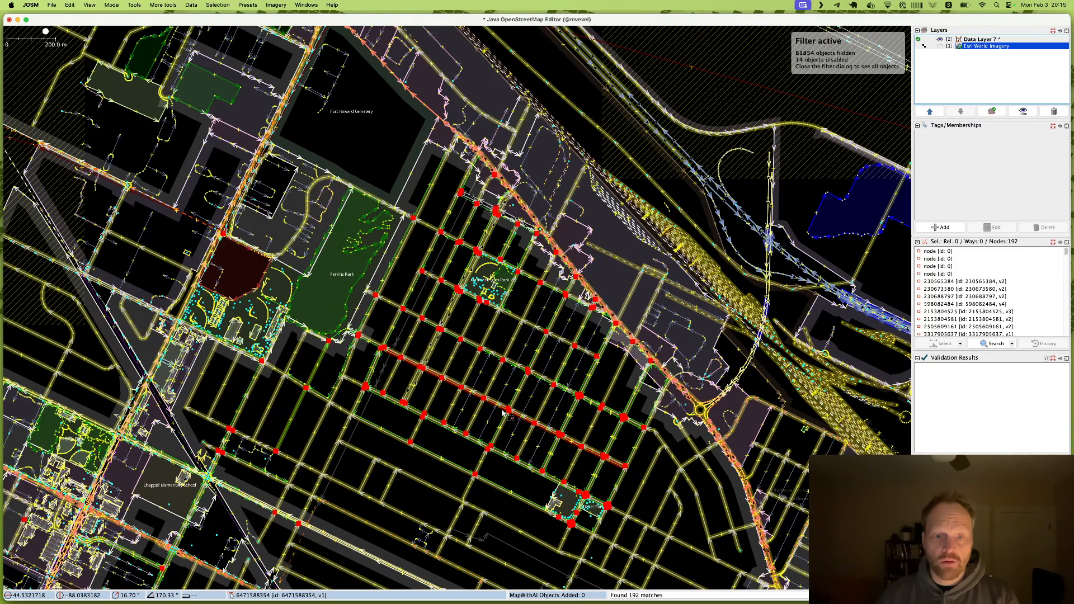
scroll(510, 413, "up", 10)
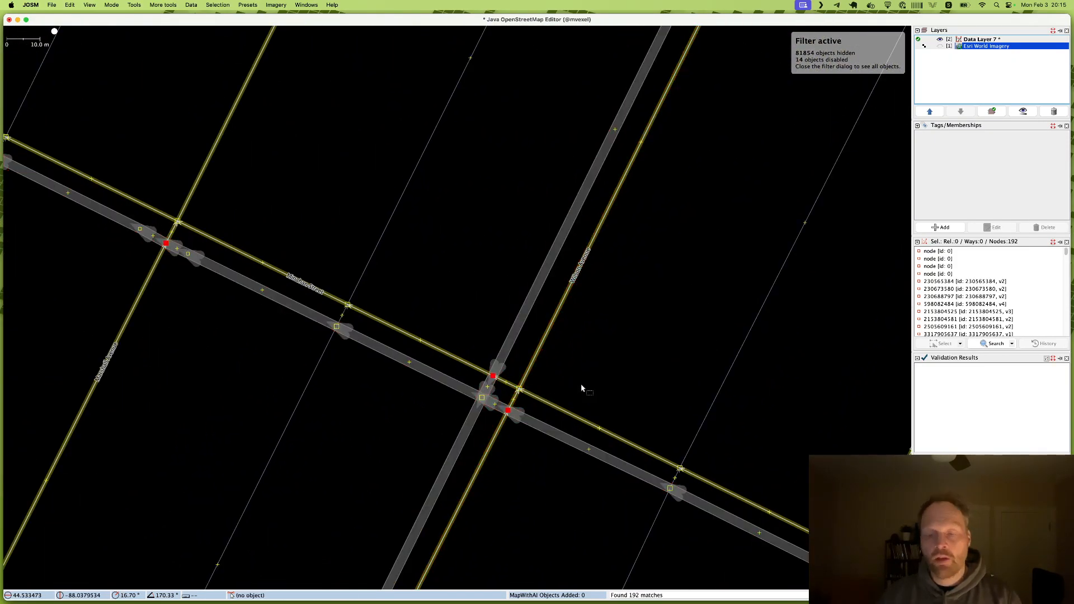
left_click_drag(633, 383, 652, 333)
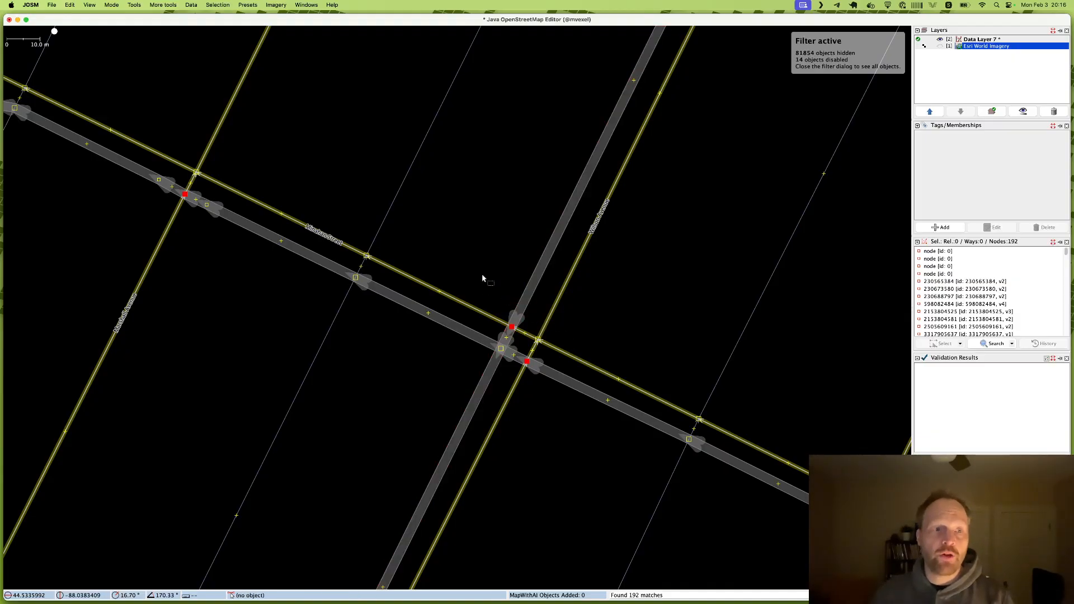
left_click_drag(296, 166, 386, 221)
- Create a new empty data layer, leaving Esri World Imagery hidden
left_click(52, 5)
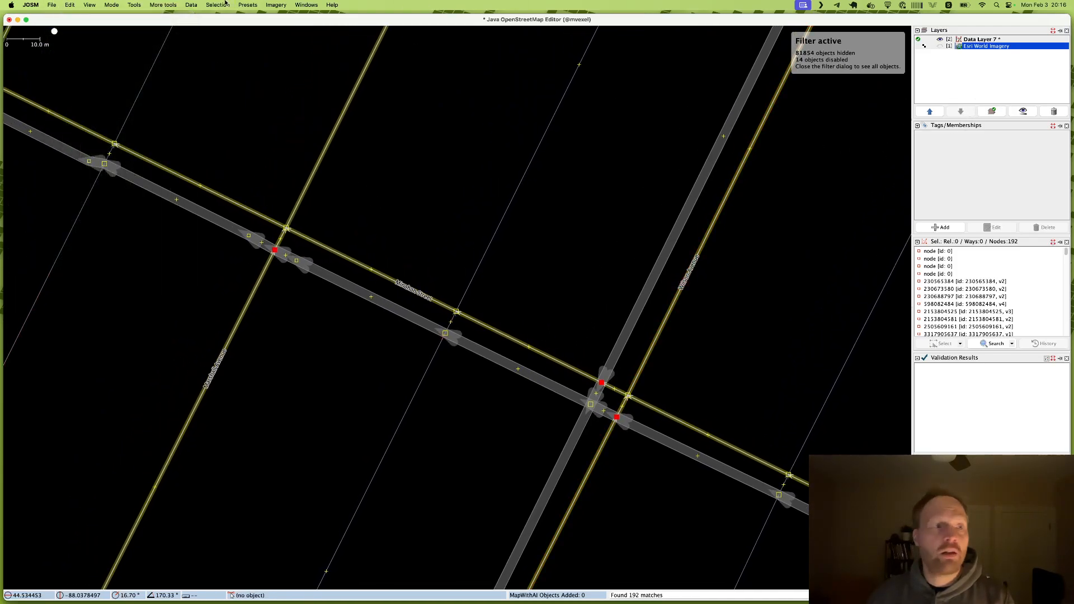
left_click(51, 5)
left_click(61, 14)
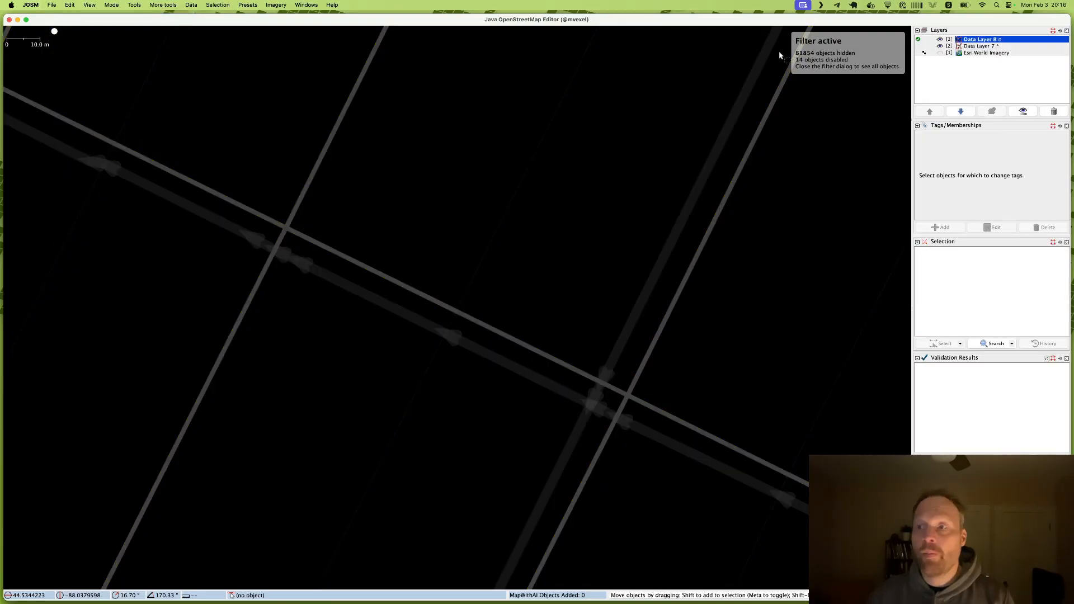
left_click(939, 53)
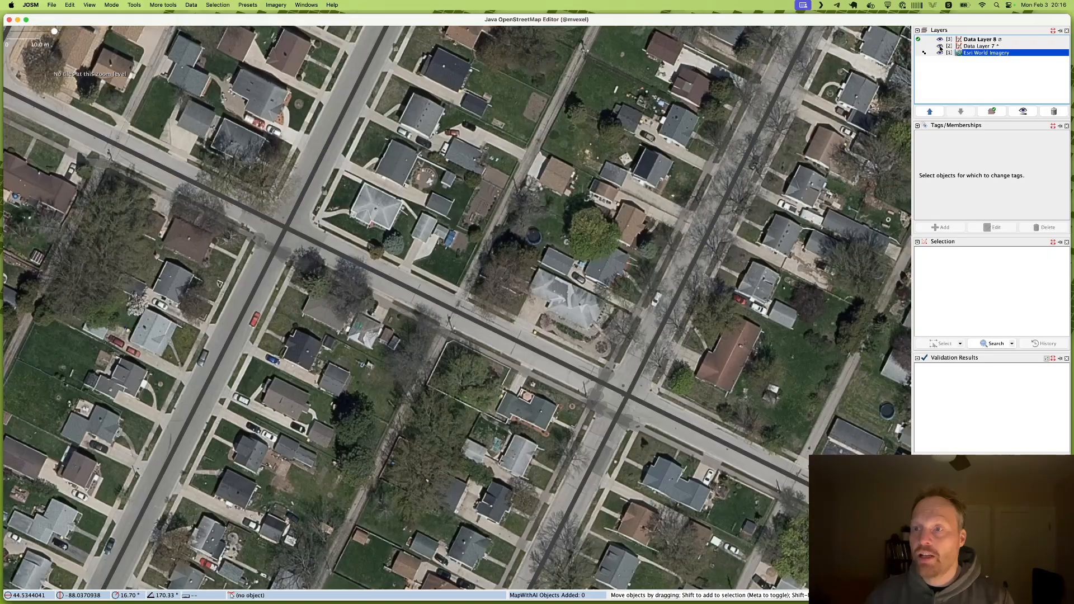
left_click(940, 52)
- Reactivate Data Layer 7 and merge its selected crossing nodes into Data Layer 8
left_click(919, 46)
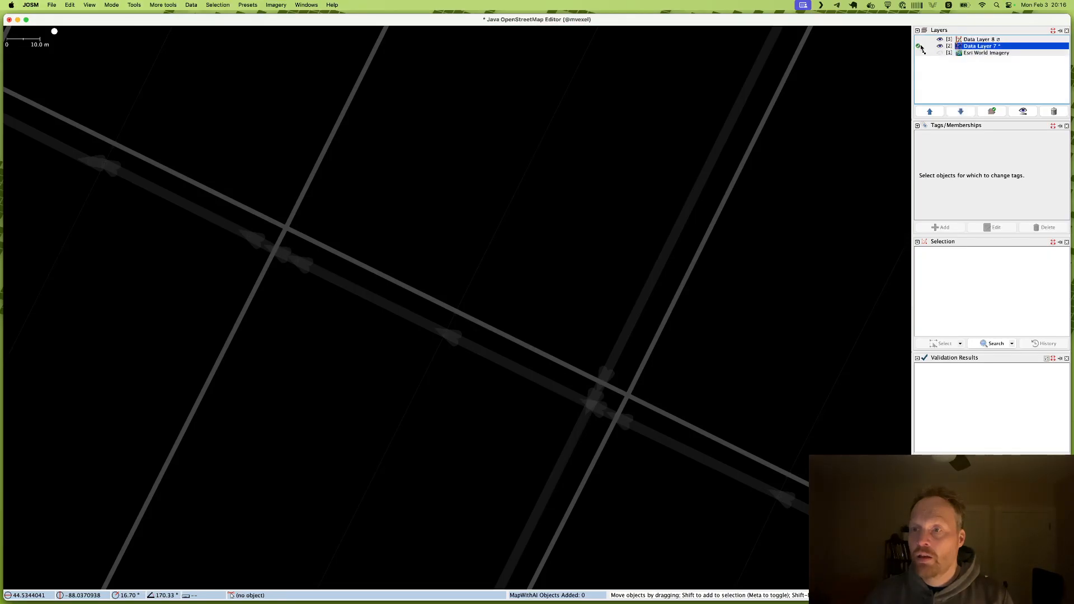
right_click(971, 47)
key("Escape")
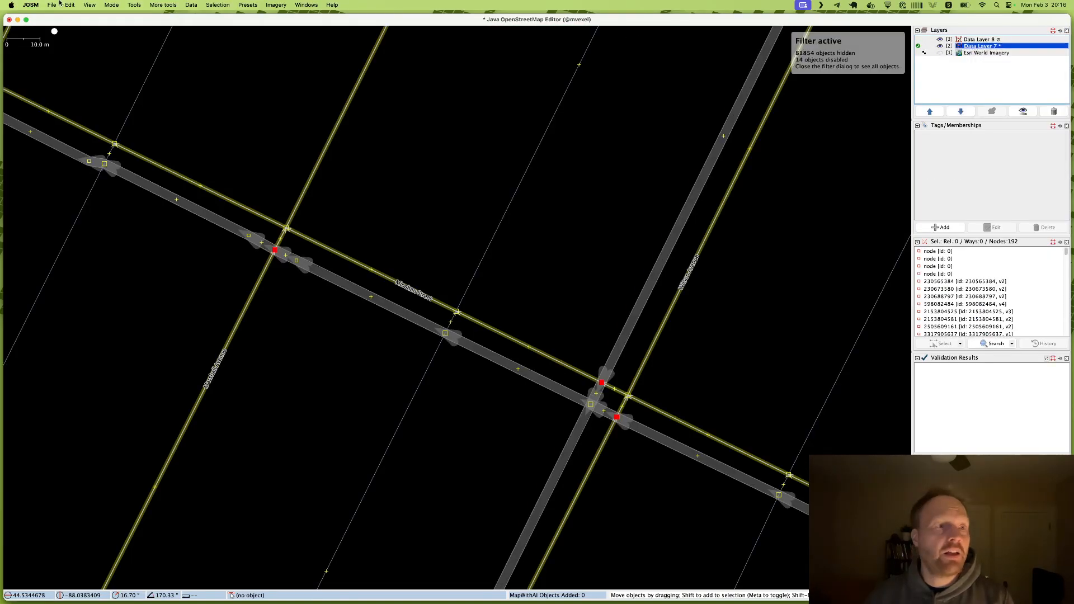
left_click(70, 4)
left_click(94, 146)
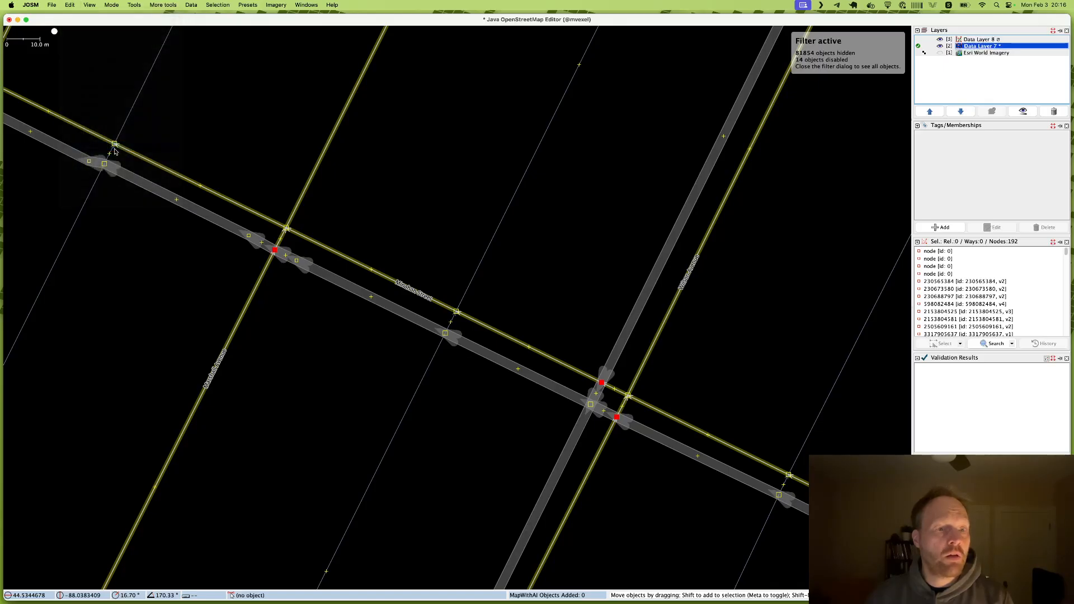
left_click(518, 326)
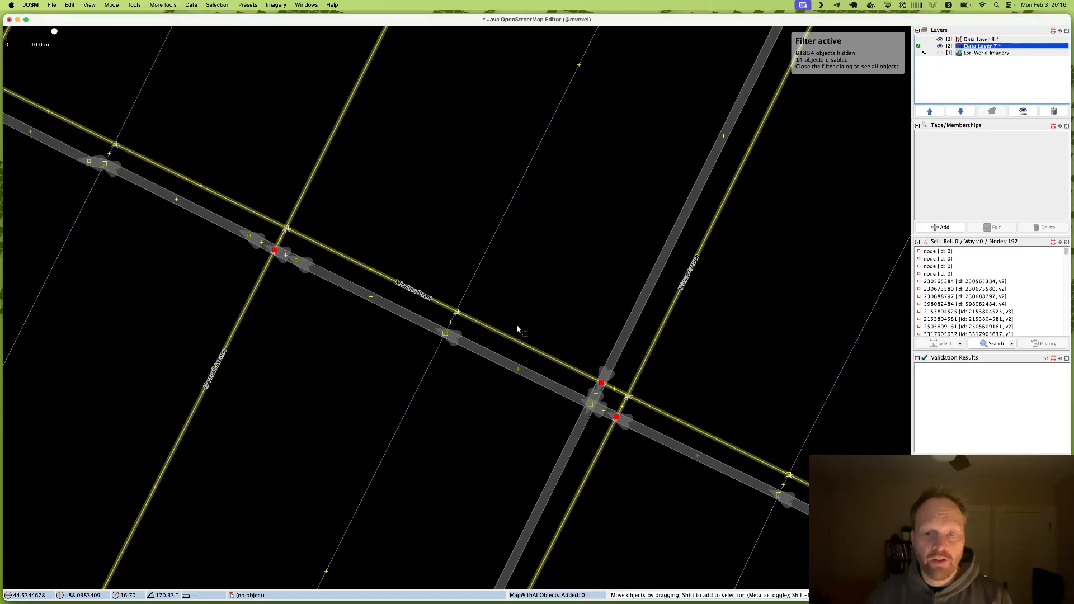
- Make Data Layer 8 active, hide Data Layer 7 and view the full spread of the merged crossing nodes
left_click(918, 39)
left_click(918, 45)
left_click(918, 39)
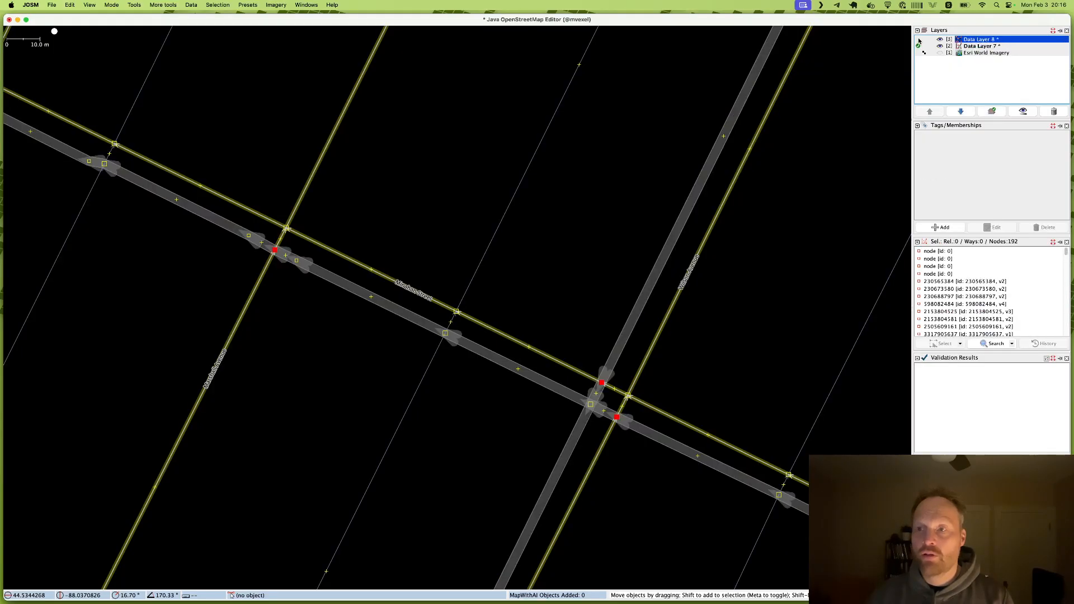
left_click(940, 46)
scroll(593, 246, "down", 5)
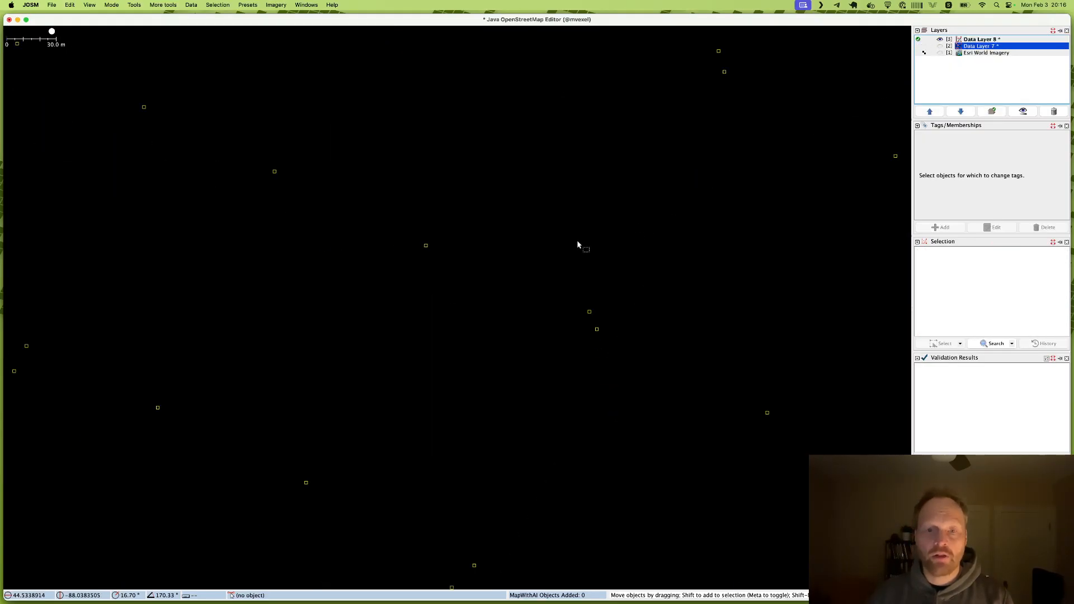
scroll(594, 259, "down", 4)
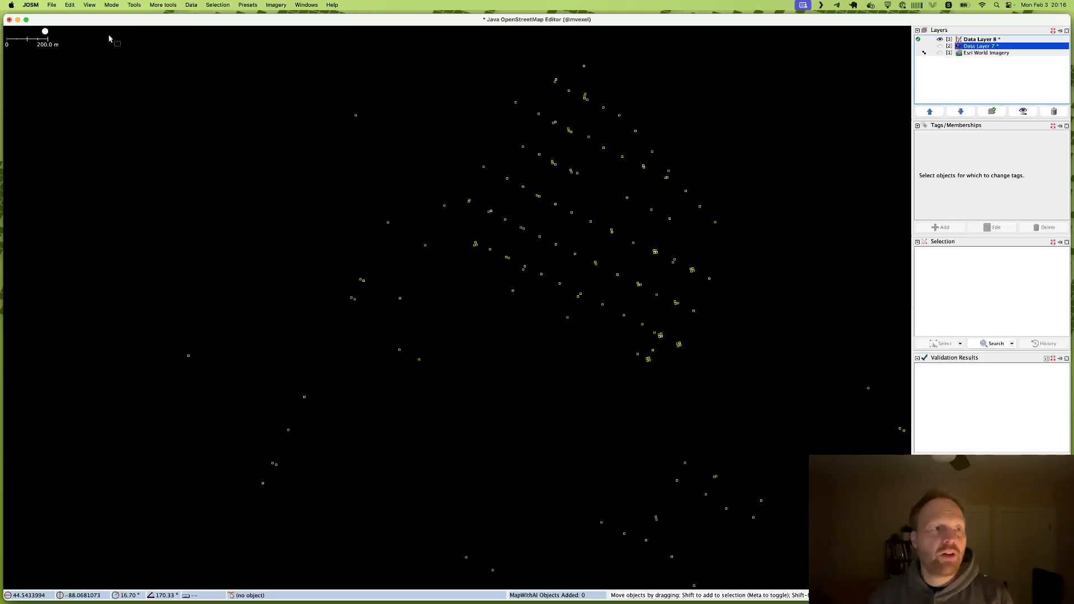
left_click(51, 4)
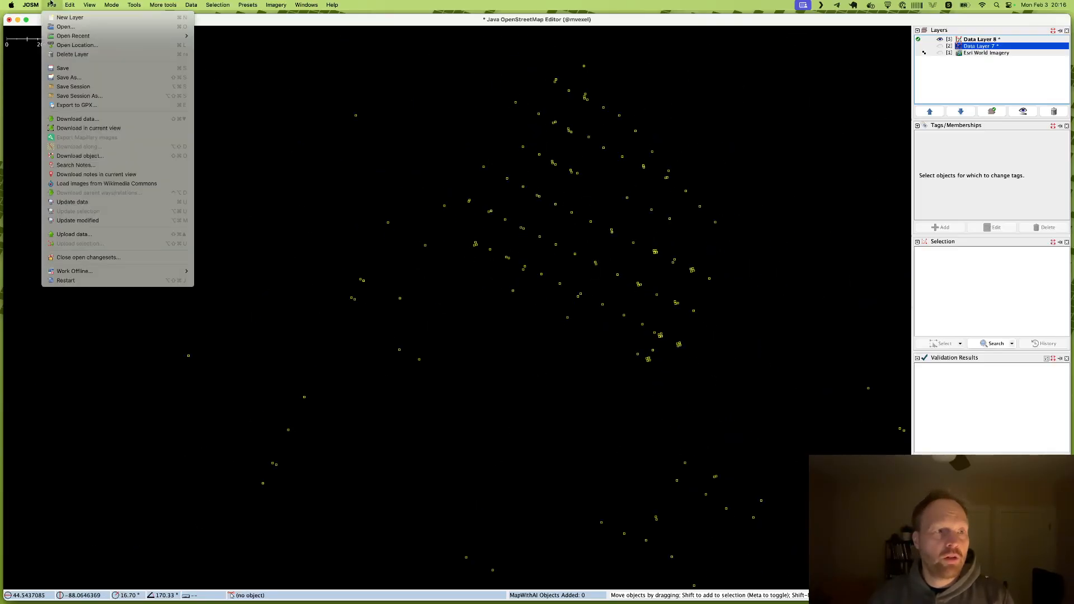
left_click(62, 80)
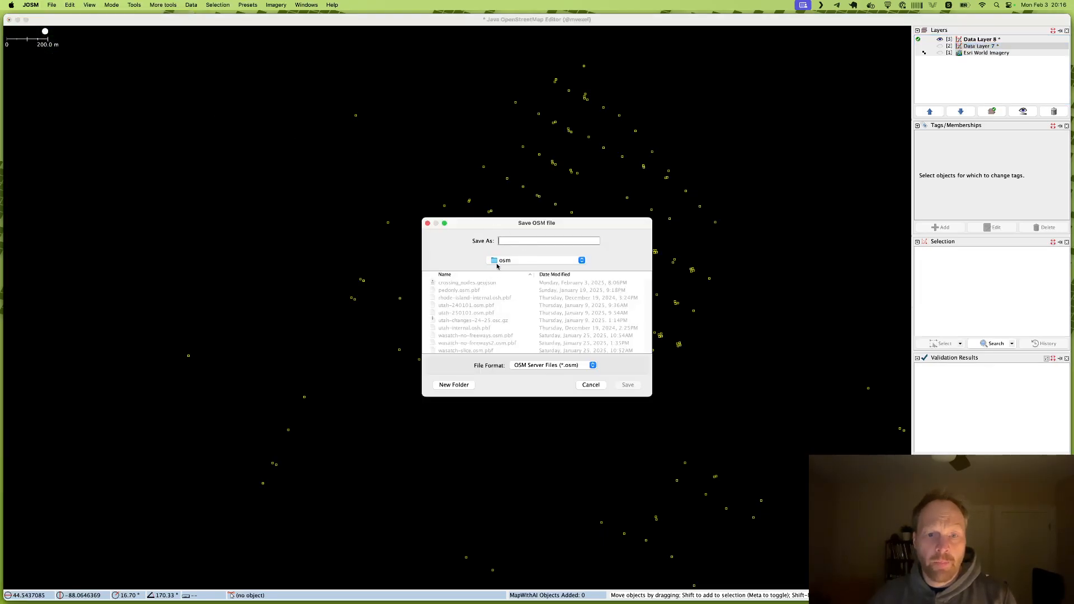
left_click(543, 370)
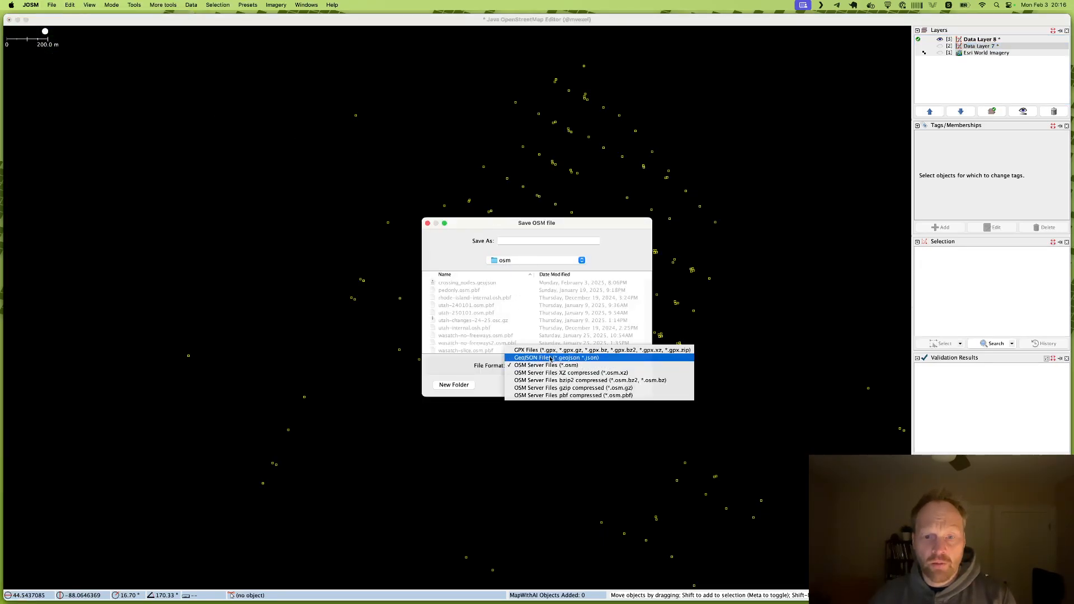
left_click(550, 360)
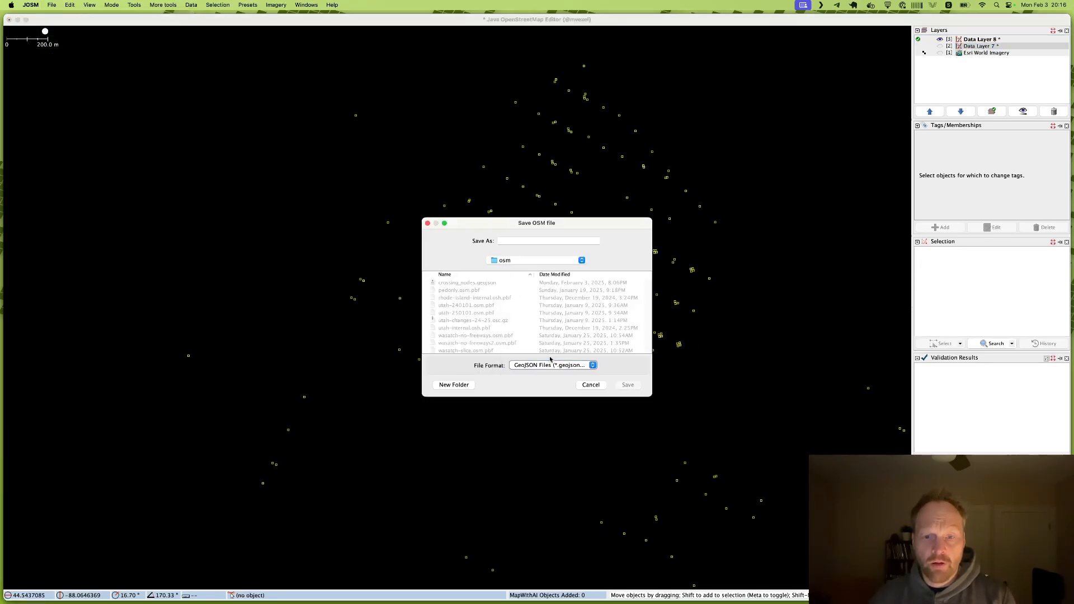
left_click(587, 387)
- Open the preferences and switch Expert Mode off and back on
left_click(51, 5)
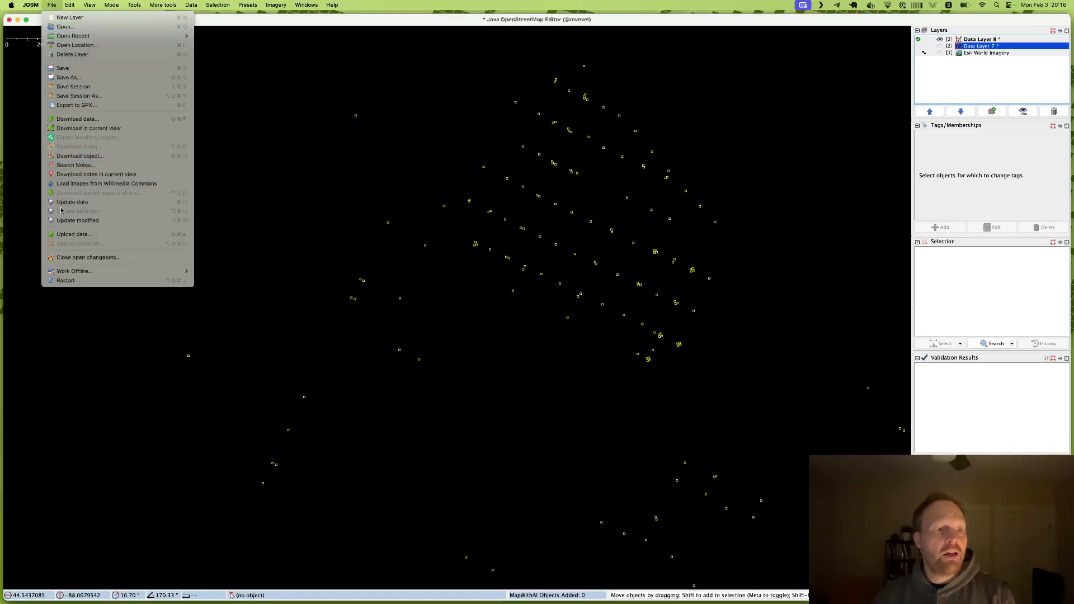
mouse_move(39, 3)
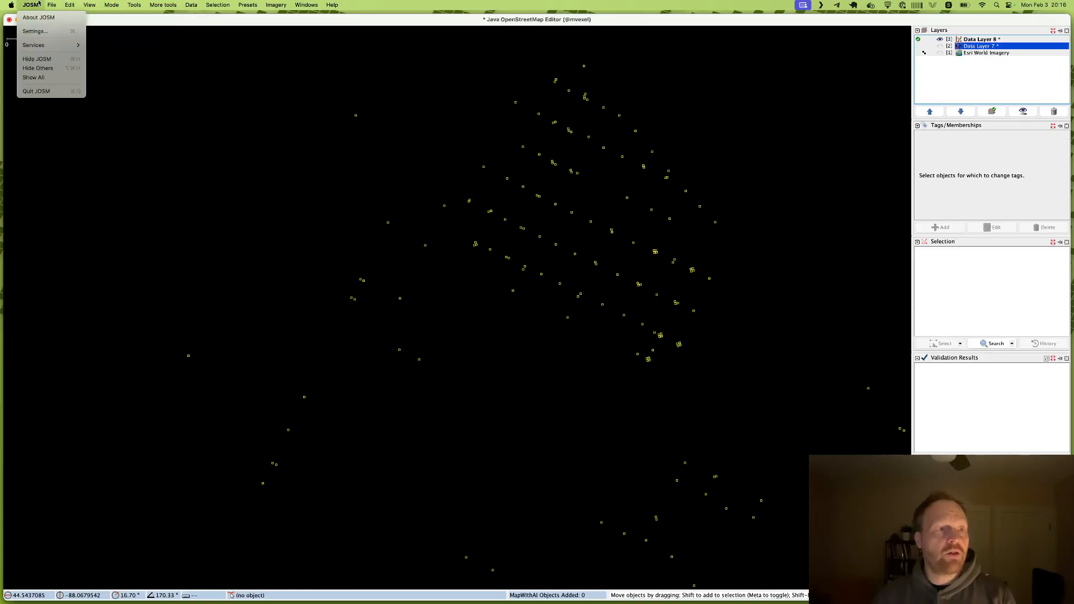
left_click(152, 3)
key("super+comma")
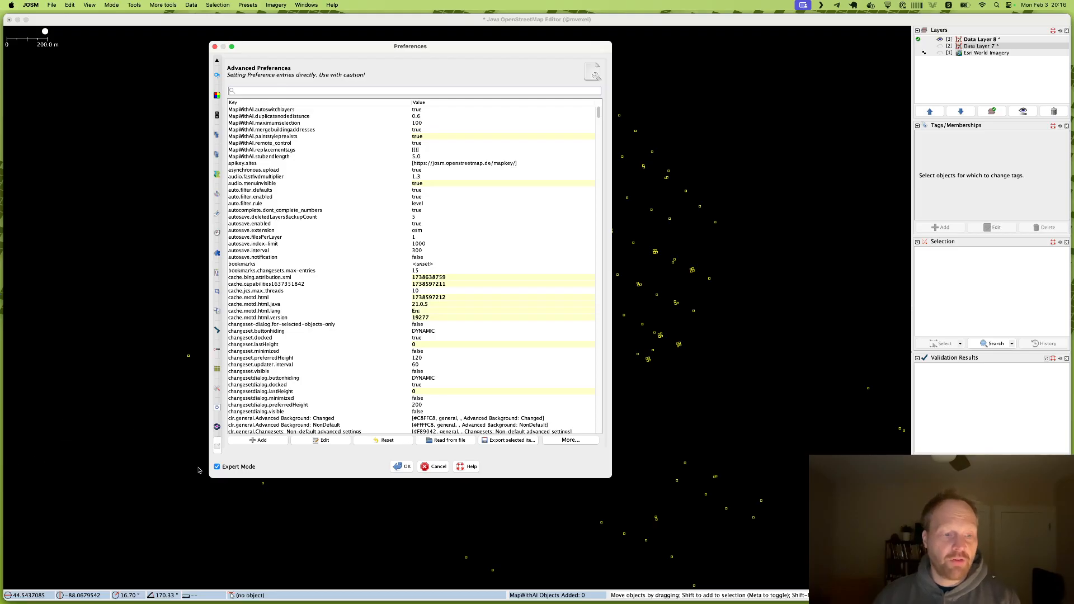
left_click(232, 468)
left_click(232, 469)
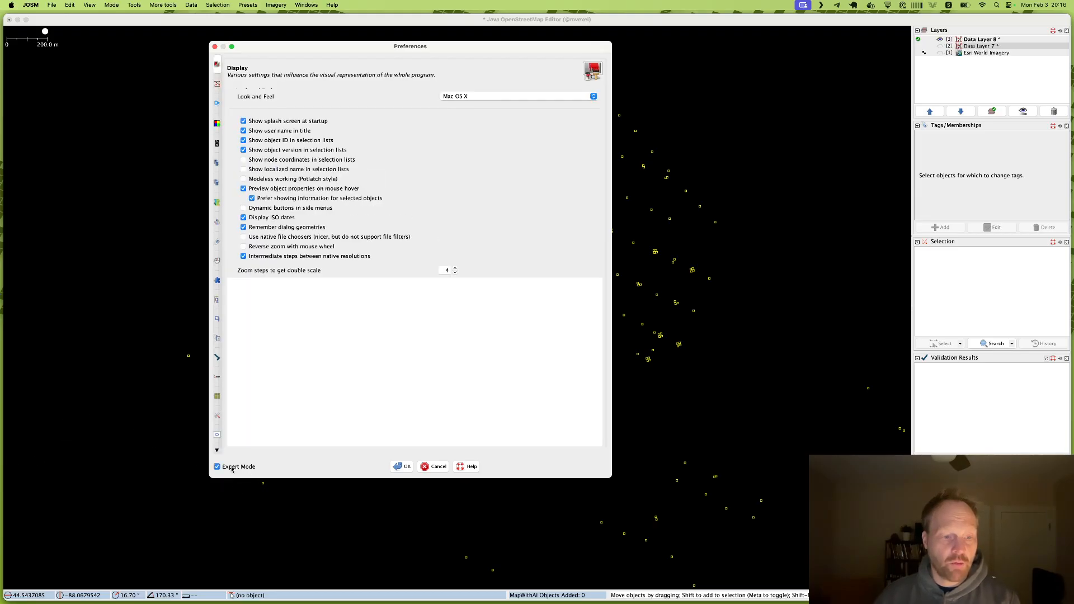
- Go through the preference categories to reach the Advanced Preferences
scroll(218, 427, "down", 8)
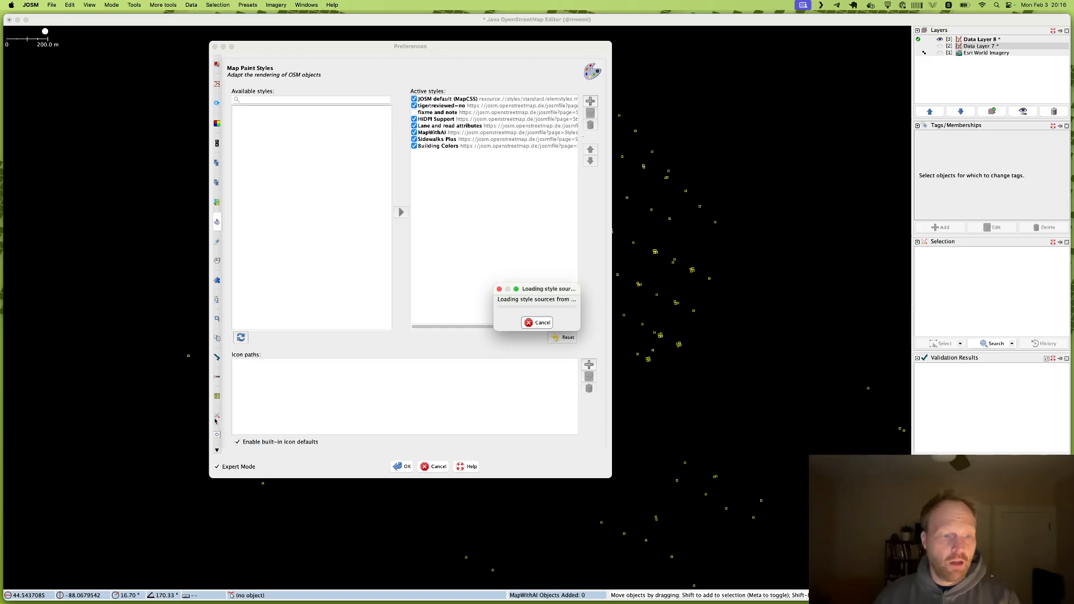
scroll(216, 422, "down", 1)
scroll(216, 450, "down", 3)
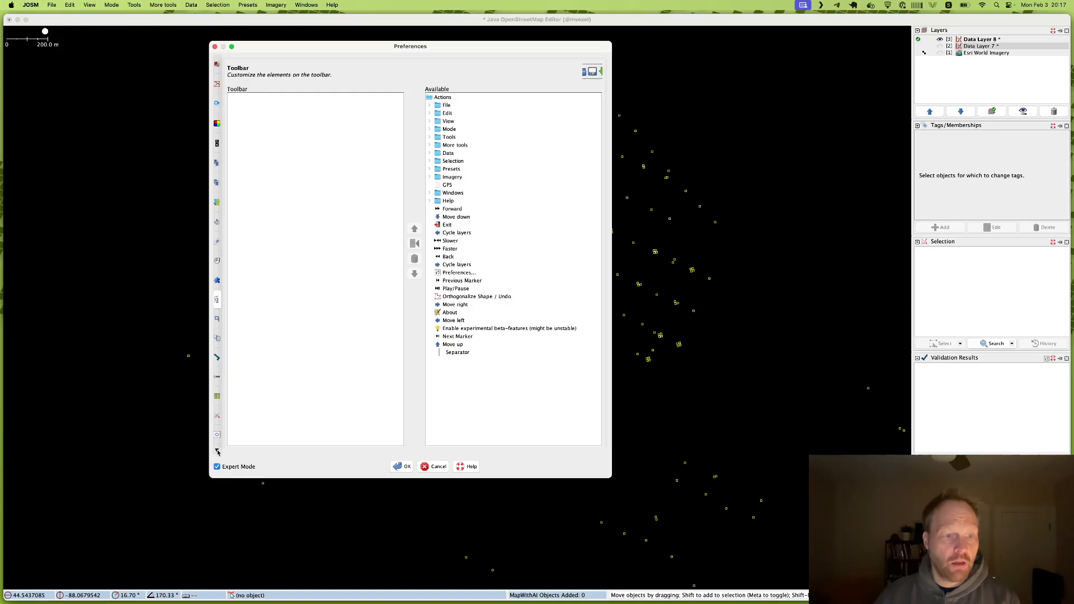
scroll(218, 452, "down", 1)
left_click(217, 415)
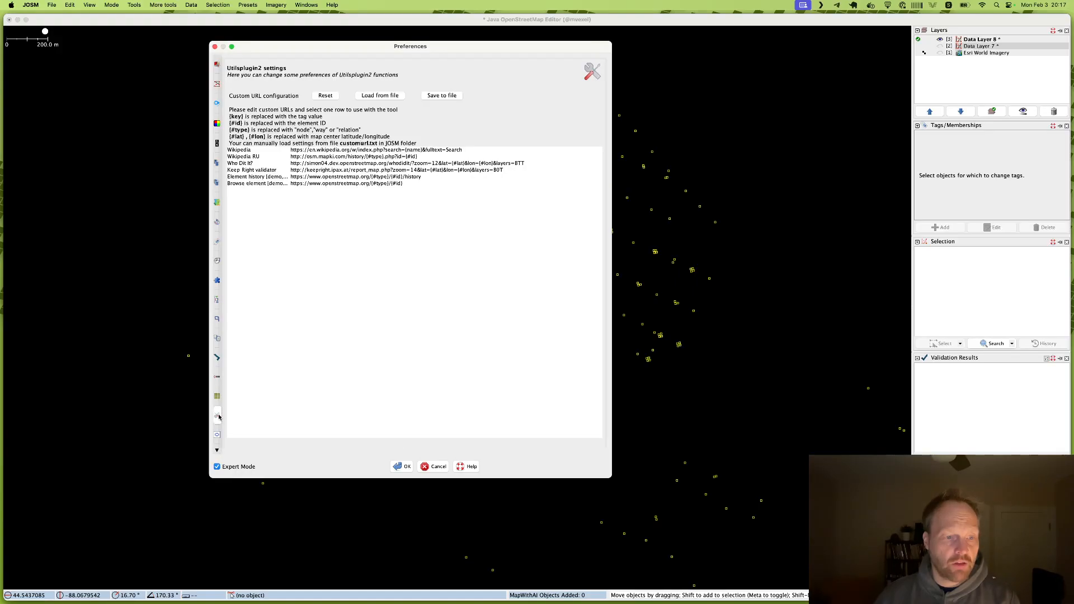
scroll(218, 454, "down", 1)
left_click(218, 447)
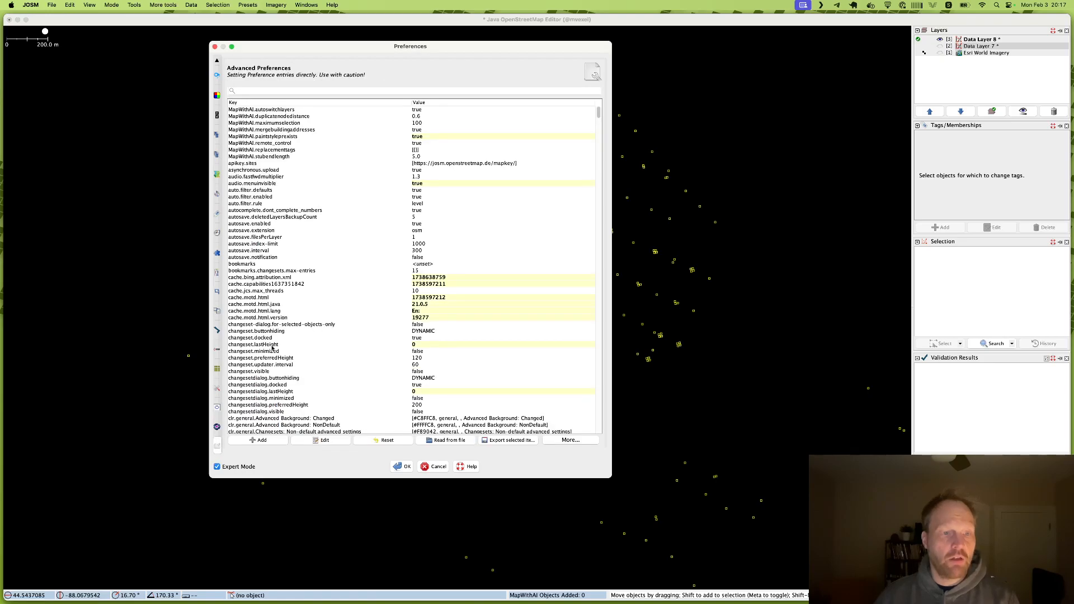
- Filter the advanced preferences by "geojson", inspect the geojson.export.skip-empty-nodes setting, and close the preferences without saving
left_click(294, 91)
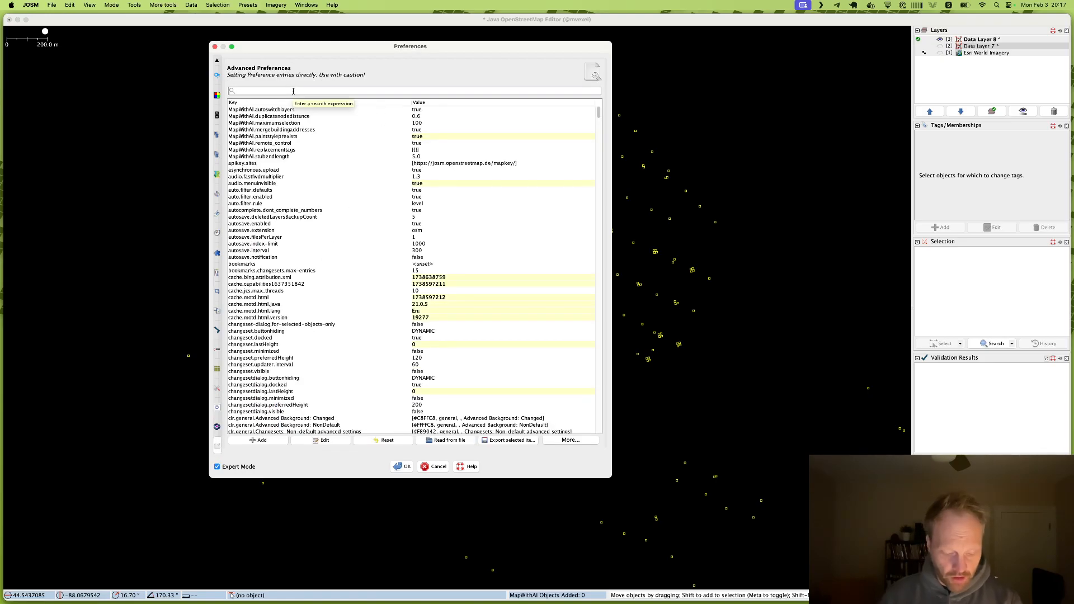
type("geojson")
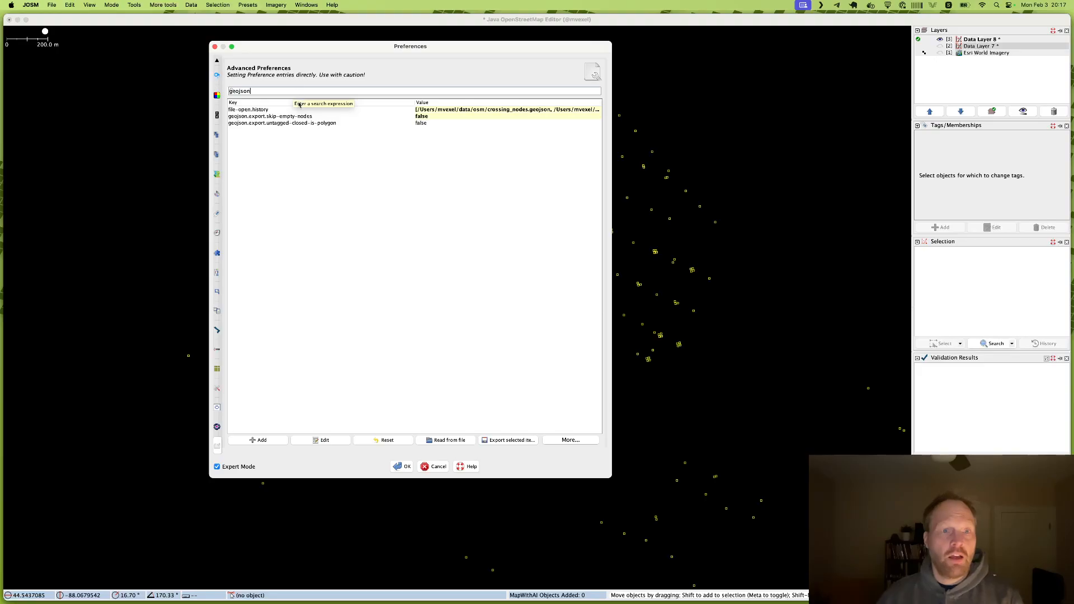
left_click(293, 115)
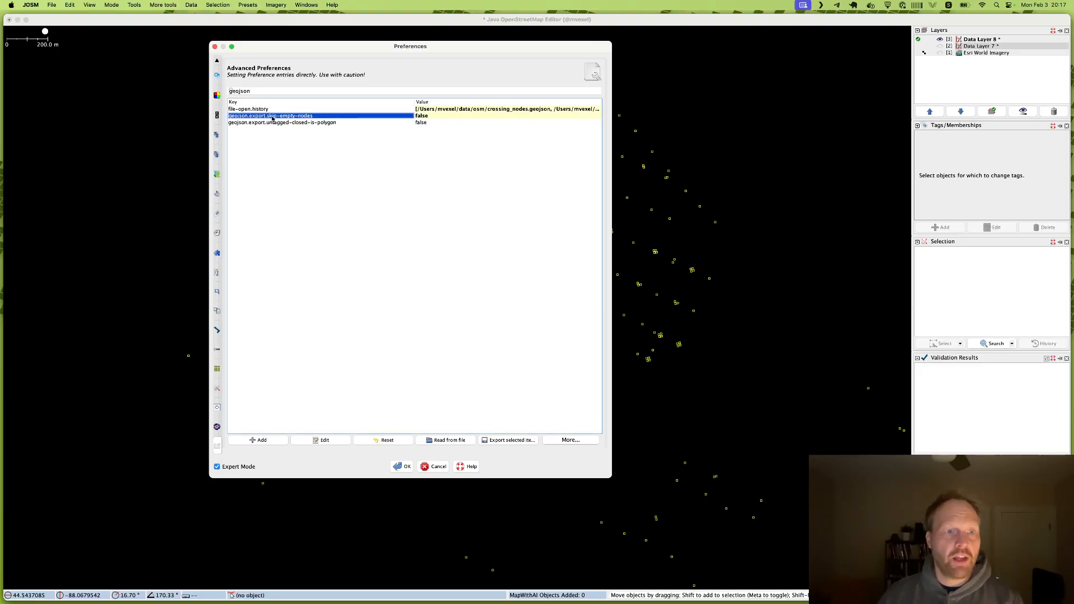
double_click(434, 116)
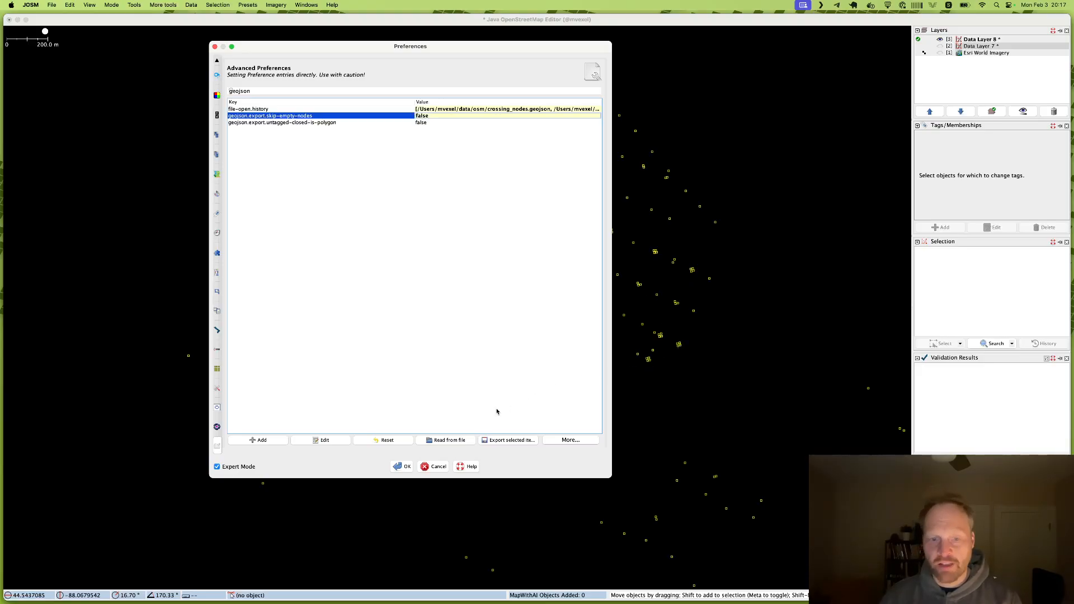
left_click(436, 466)
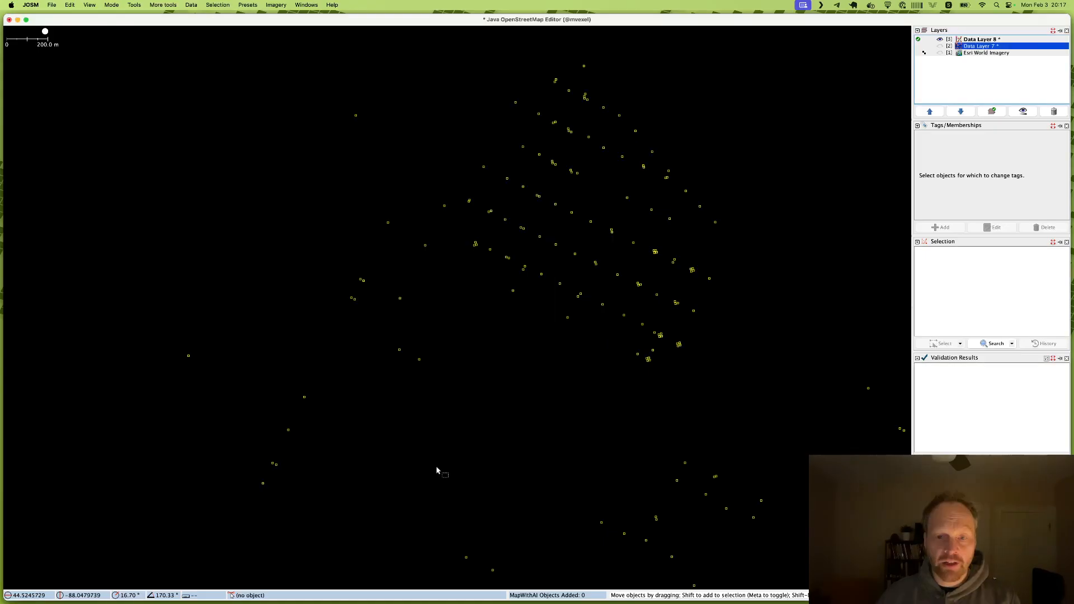
- Save Data Layer 8 as crossing_nodes.geojson in the osm folder, overwriting the existing file
left_click(47, 3)
left_click(84, 78)
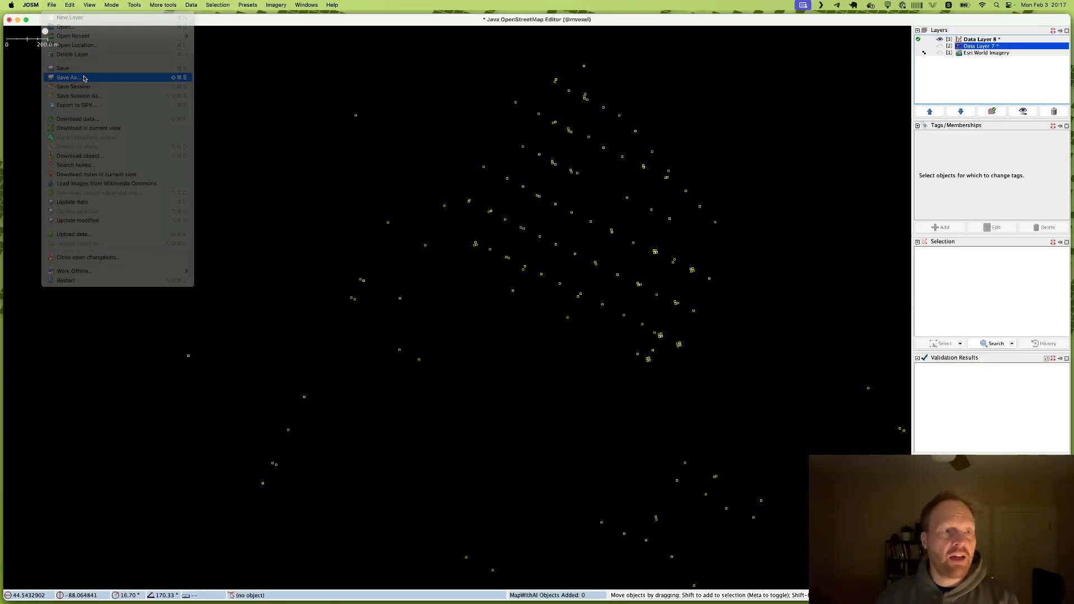
left_click(476, 284)
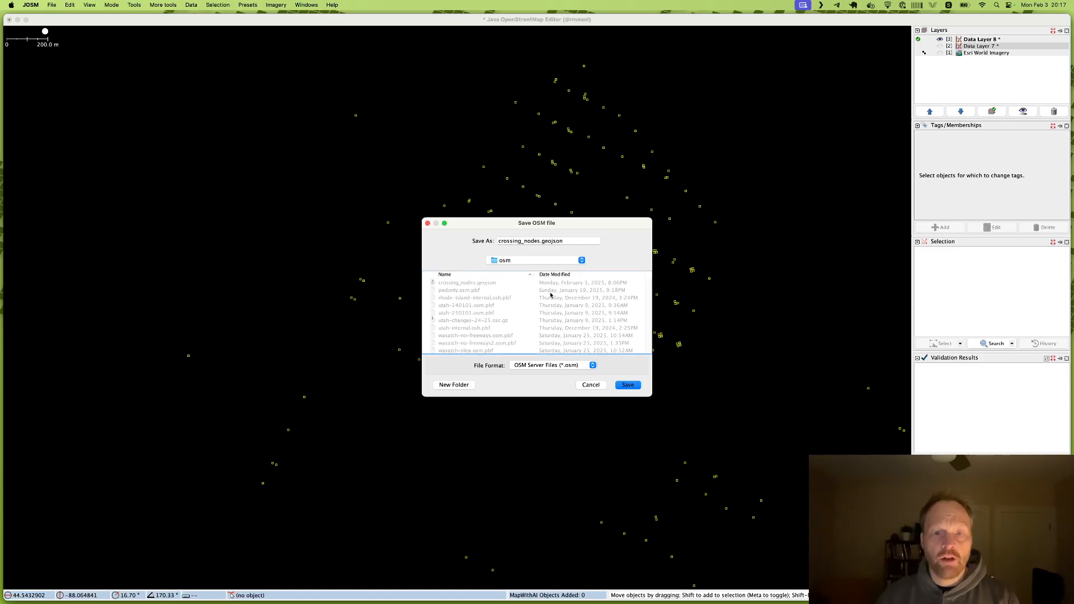
left_click(629, 386)
left_click(519, 319)
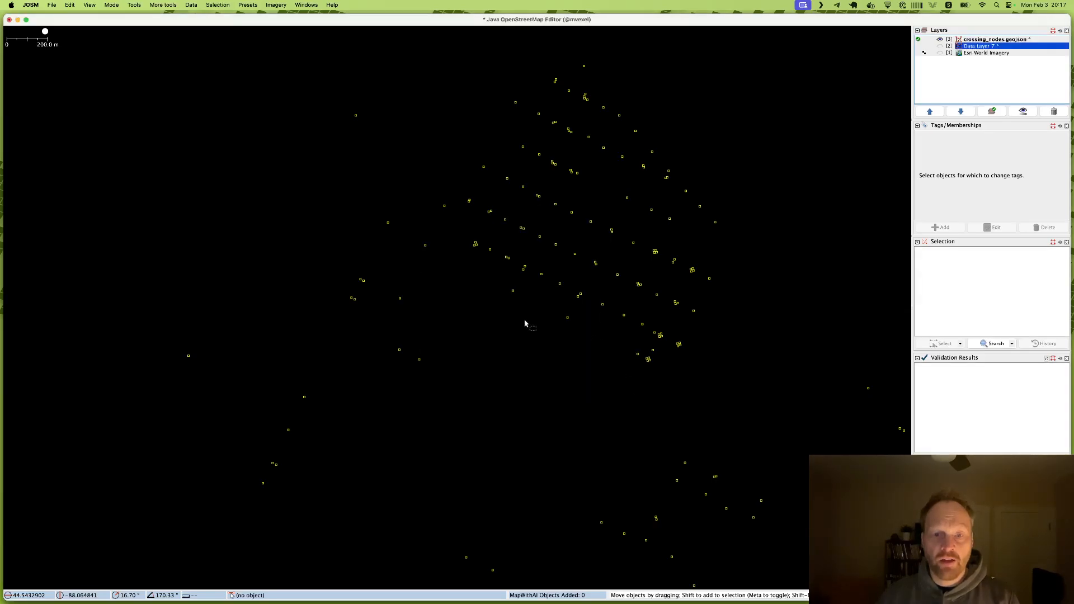
- Switch to Sublime Text and examine the point features, properties and coordinates in crossing_nodes.geojson
key("super+Tab")
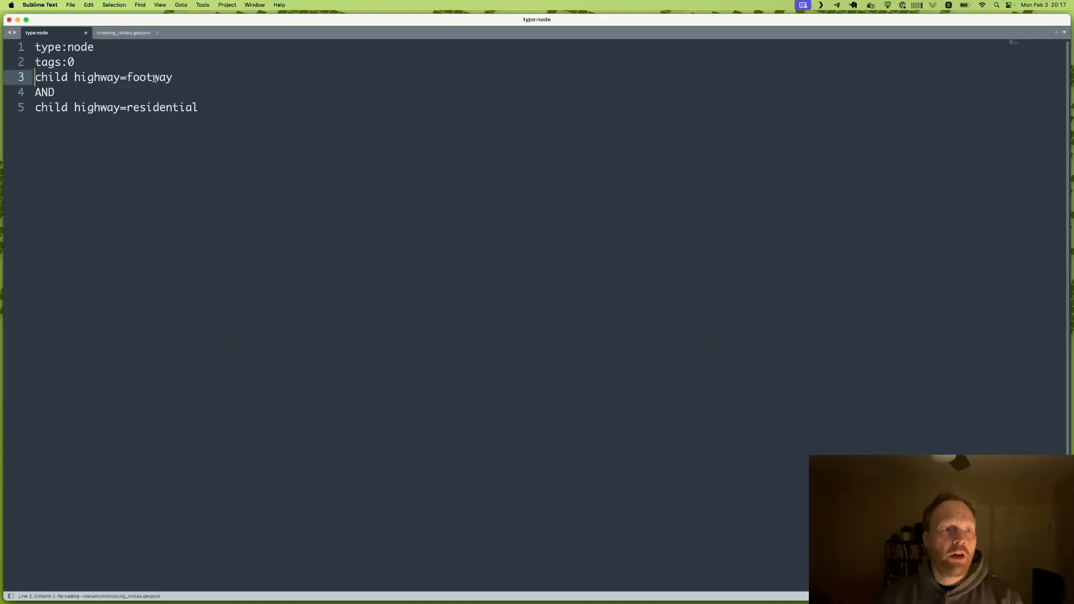
left_click(124, 34)
scroll(299, 237, "up", 4)
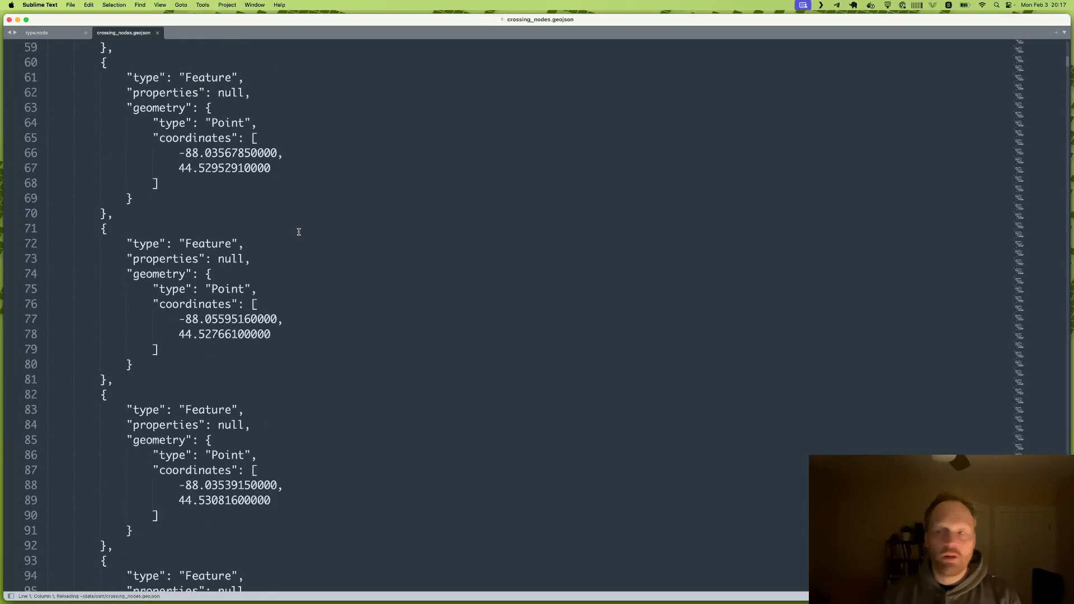
scroll(299, 237, "up", 15)
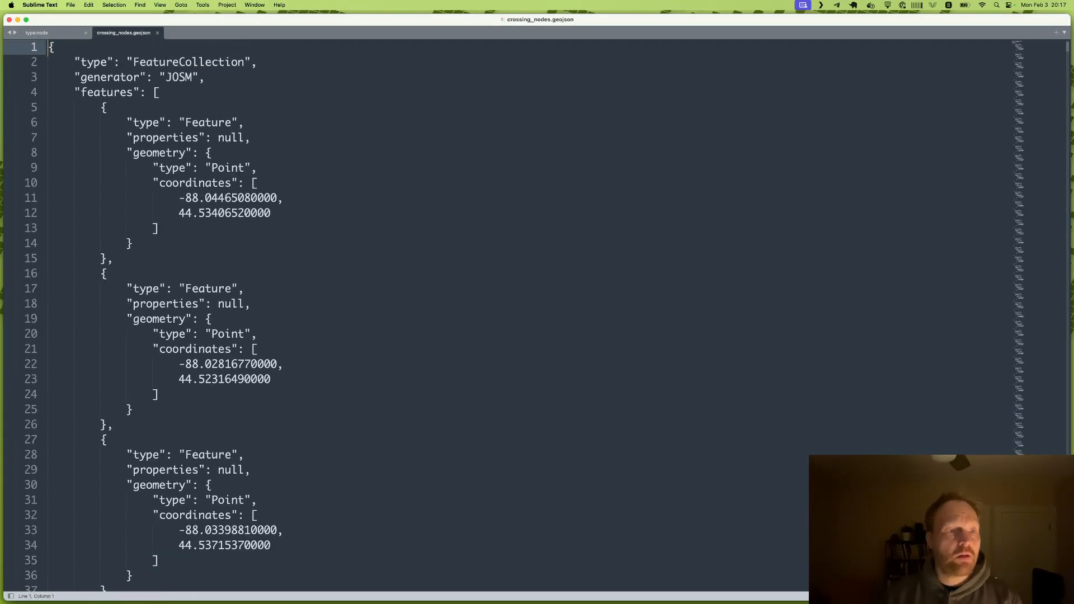
key("Page_Down")
key("Page_Down")
key("Page_Down")
key("Page_Down")
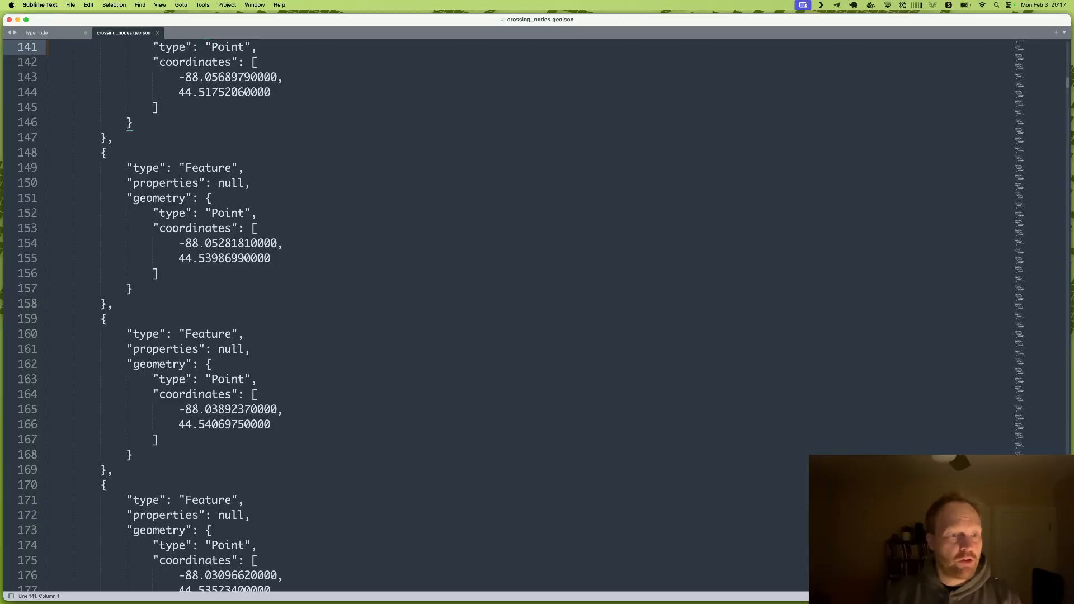
key("Page_Up")
key("Page_Up")
key("Page_Up")
key("Page_Up")
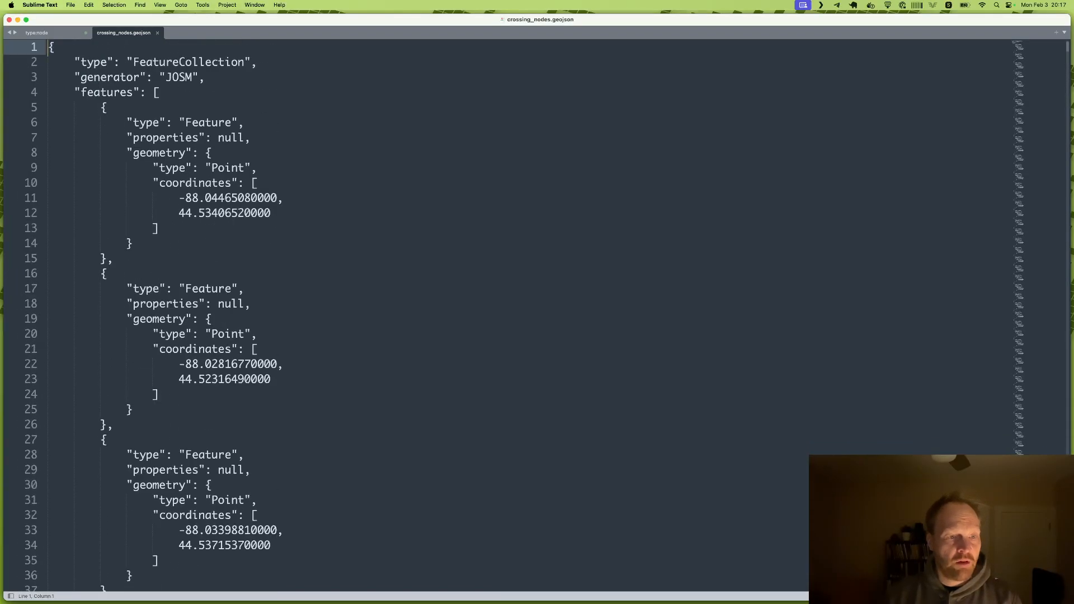
key("Page_Down")
key("Page_Up")
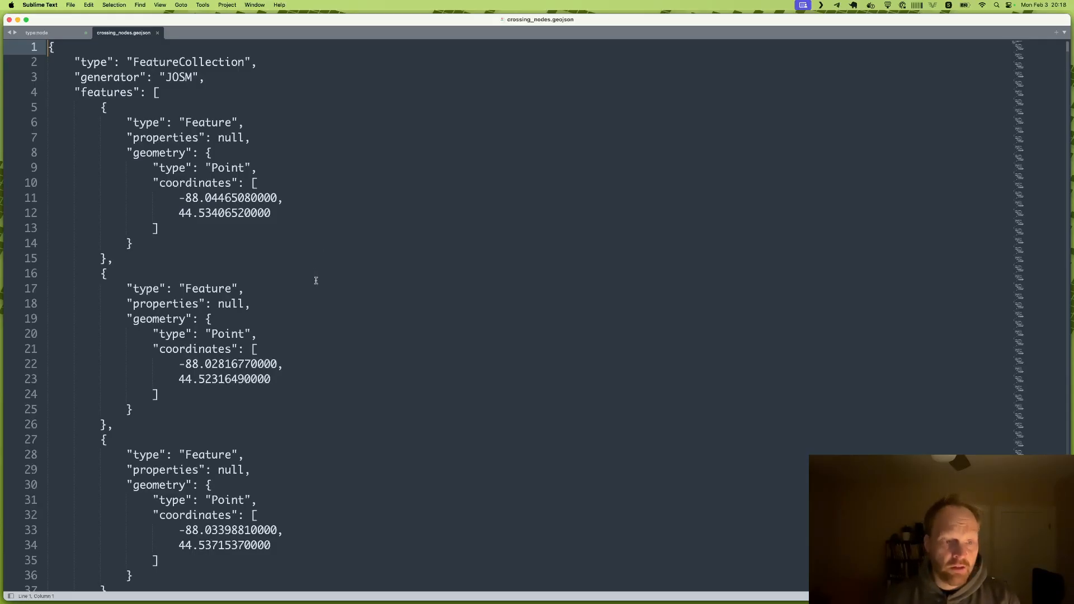
- Switch to Firefox and load maproulette.org in a new tab
key("super+Tab")
key("super+Tab")
key("super+Tab")
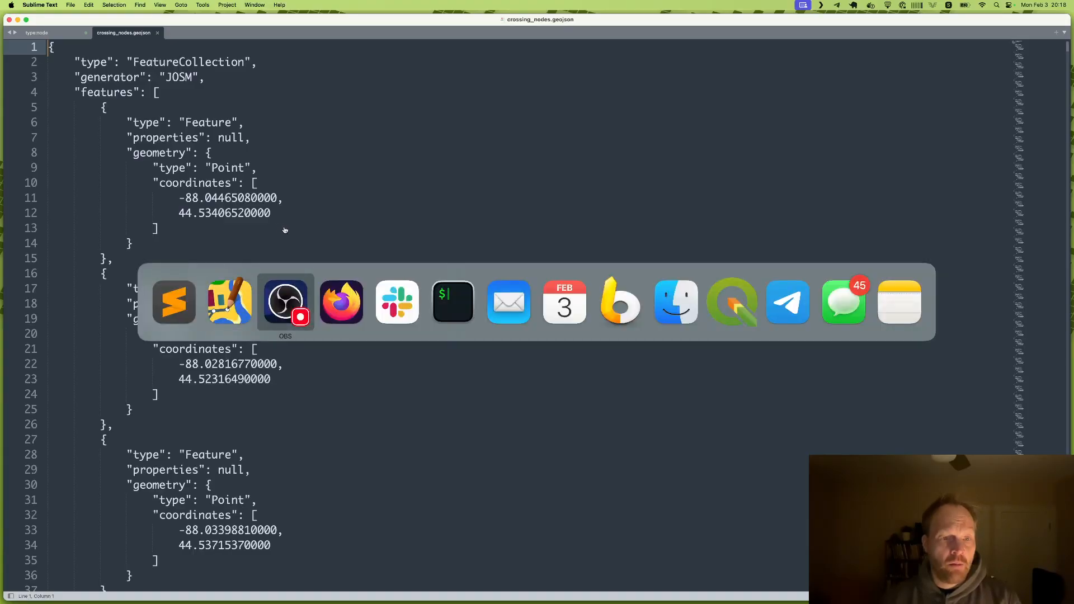
key("super+t")
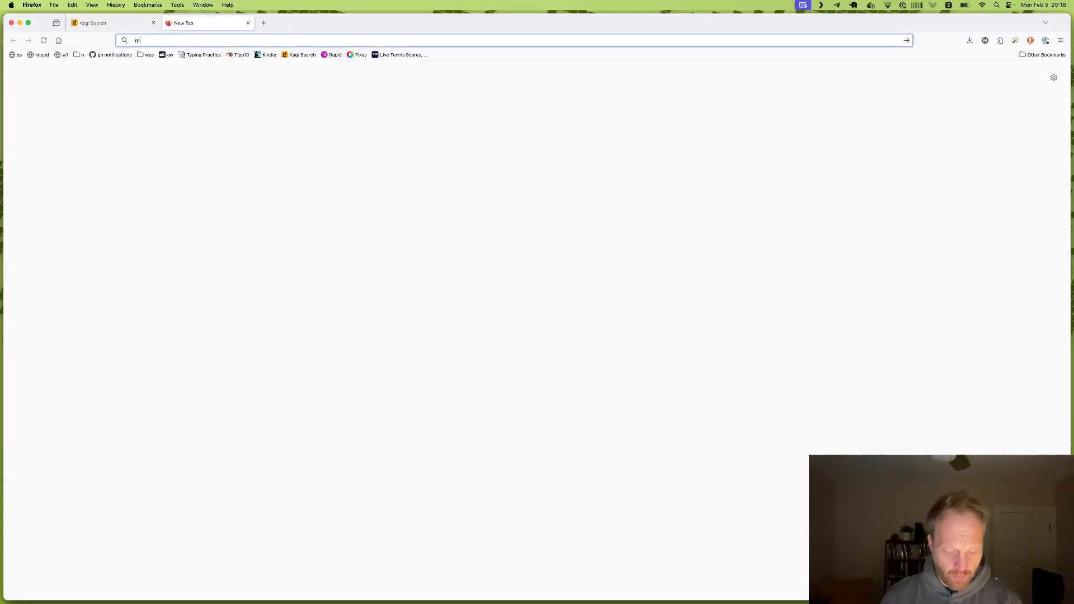
type("maproulette.org/")
key("Return")
- Try to load the MapRoulette staging site at staging.maproulette.org
key("super+l")
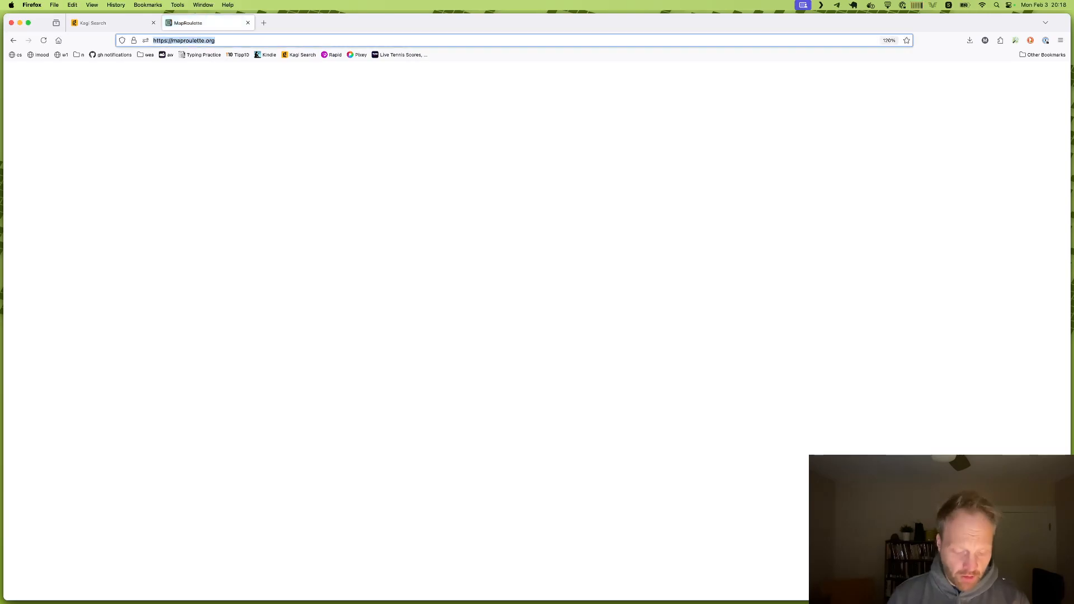
type("staging.")
key("Return")
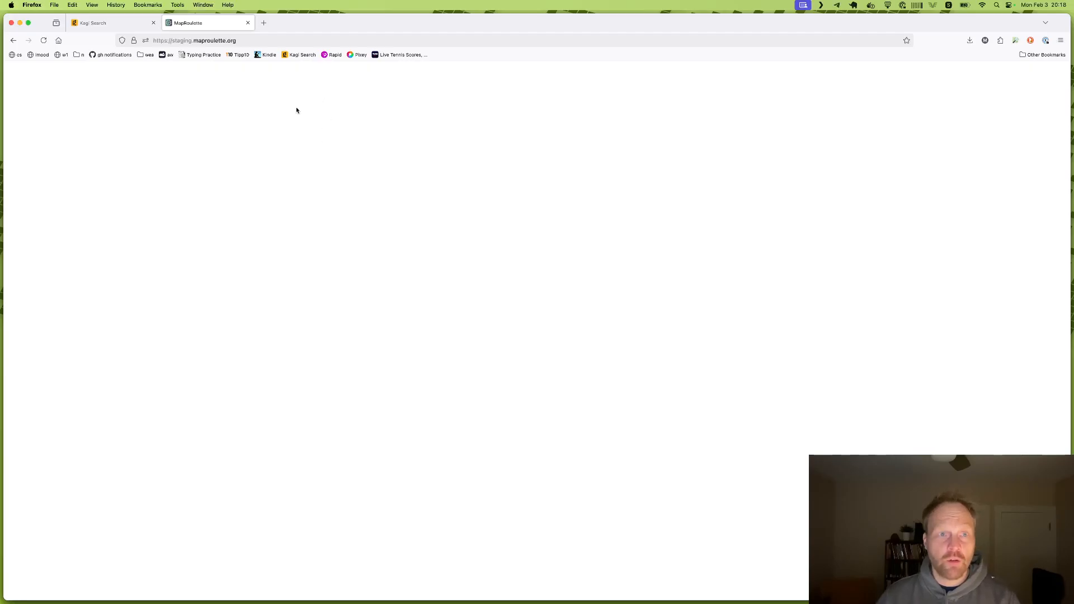
left_click(269, 40)
key("Return")
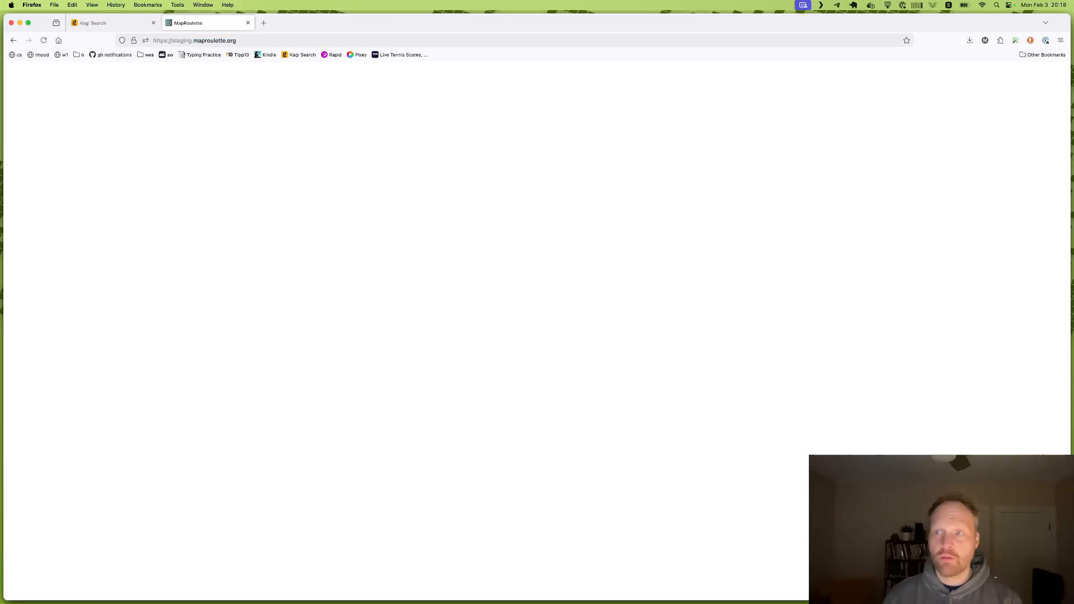
- Go back to the main maproulette.org site in the same tab
key("super+l")
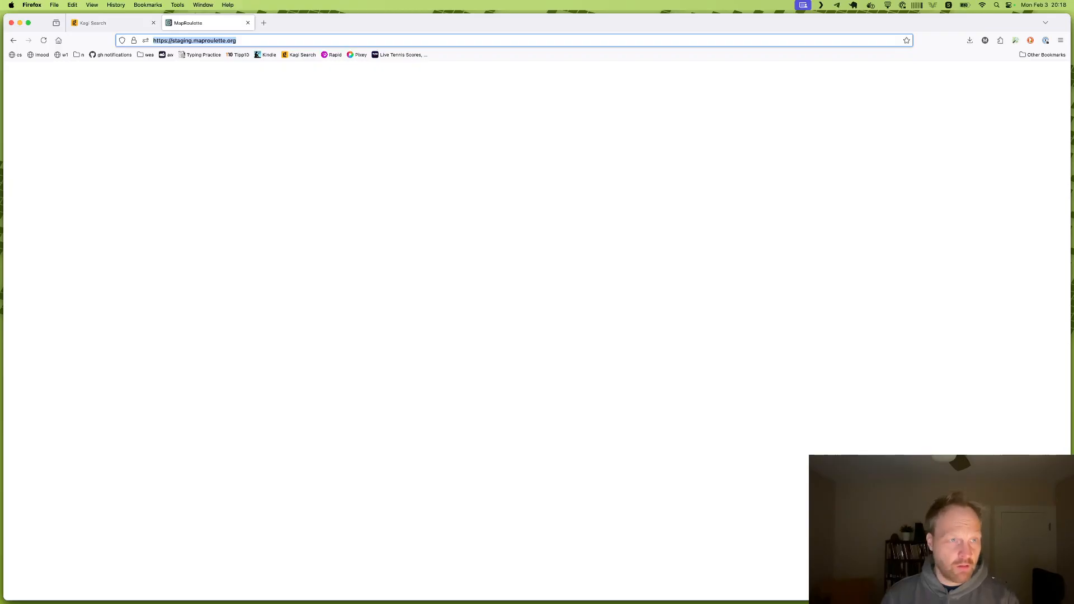
type("n")
key("BackSpace")
key("BackSpace")
type("stag")
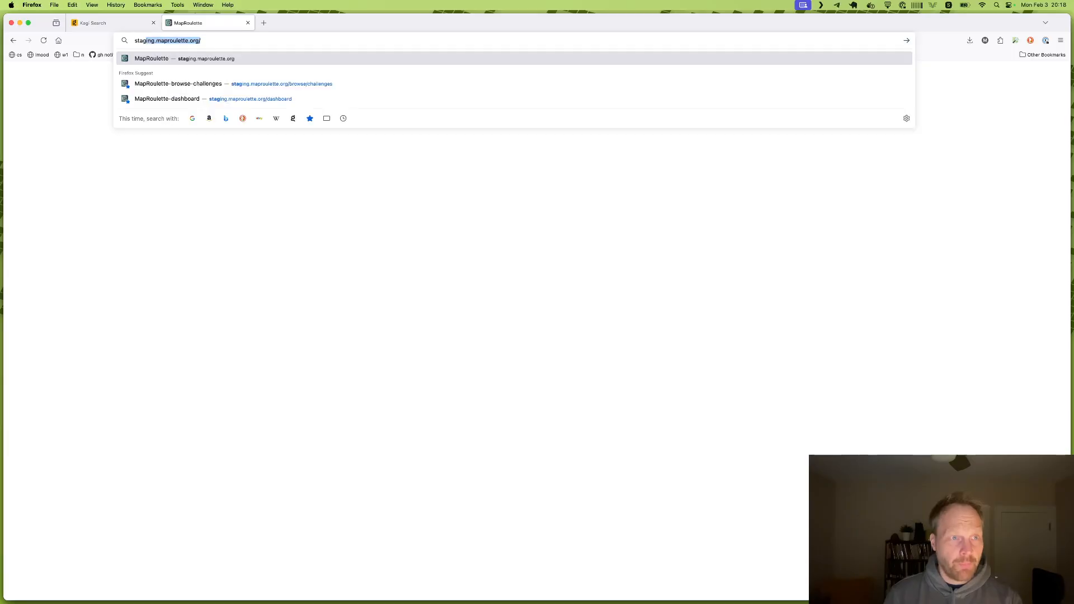
key("BackSpace")
key("BackSpace")
key("BackSpace")
key("BackSpace")
key("BackSpace")
type("ma")
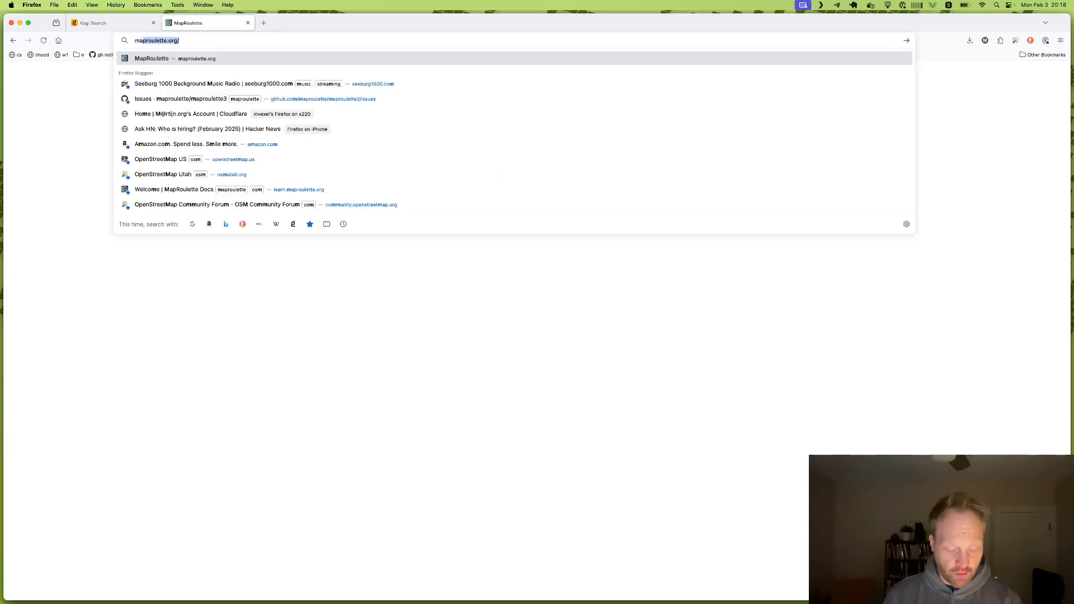
key("Return")
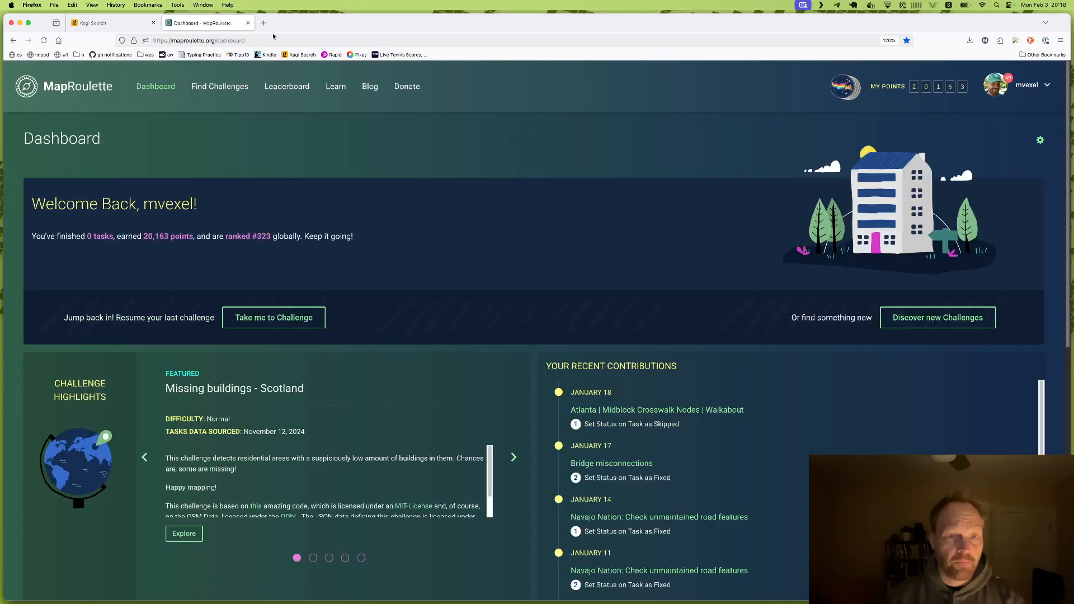
- Start a new challenge in the first project of the Create & Manage area
left_click(1024, 87)
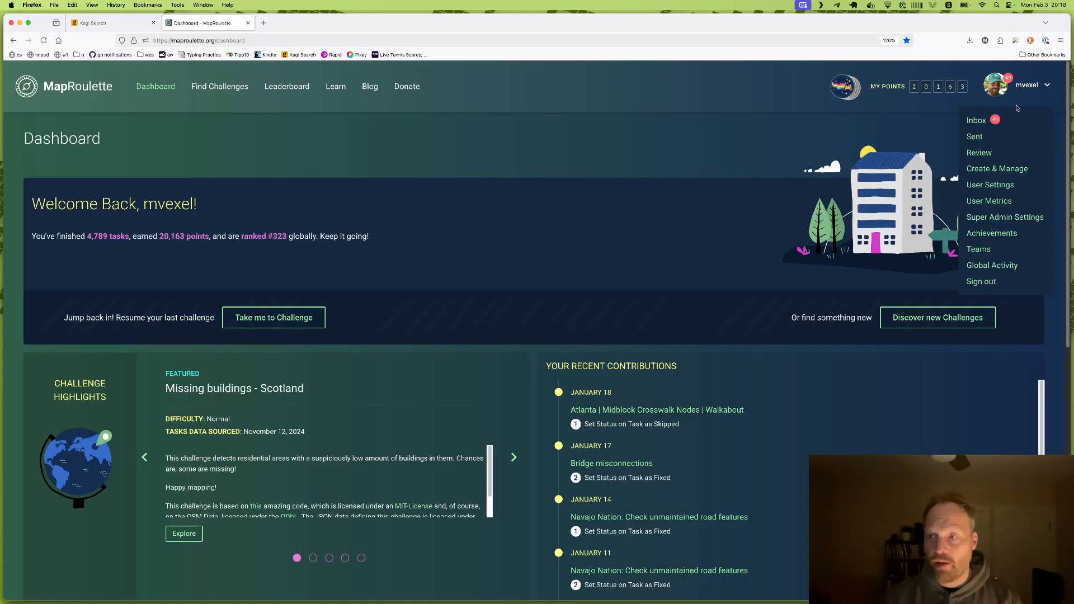
left_click(996, 171)
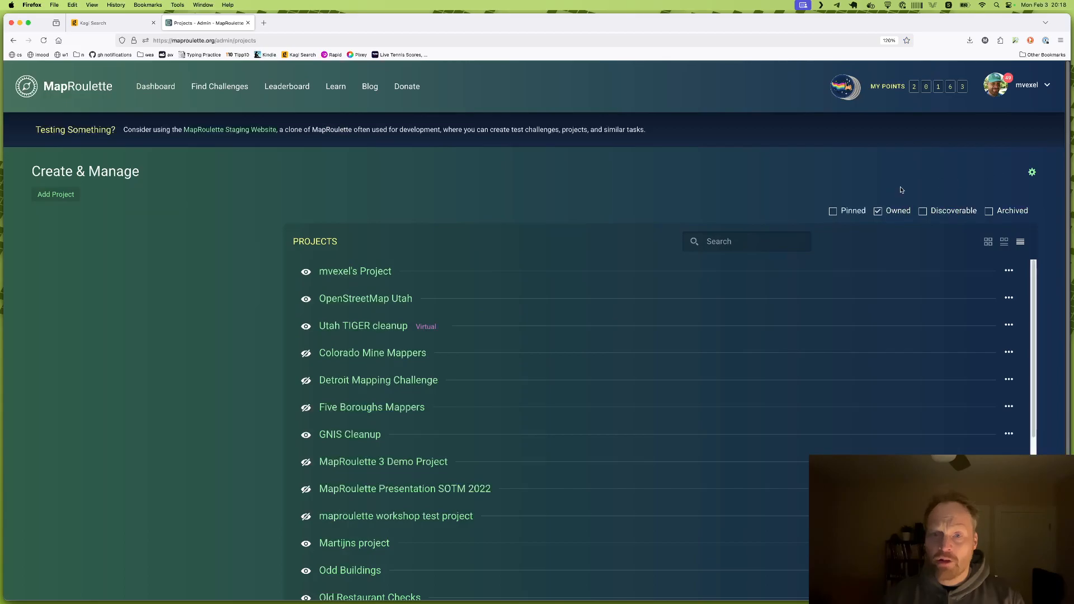
left_click(347, 274)
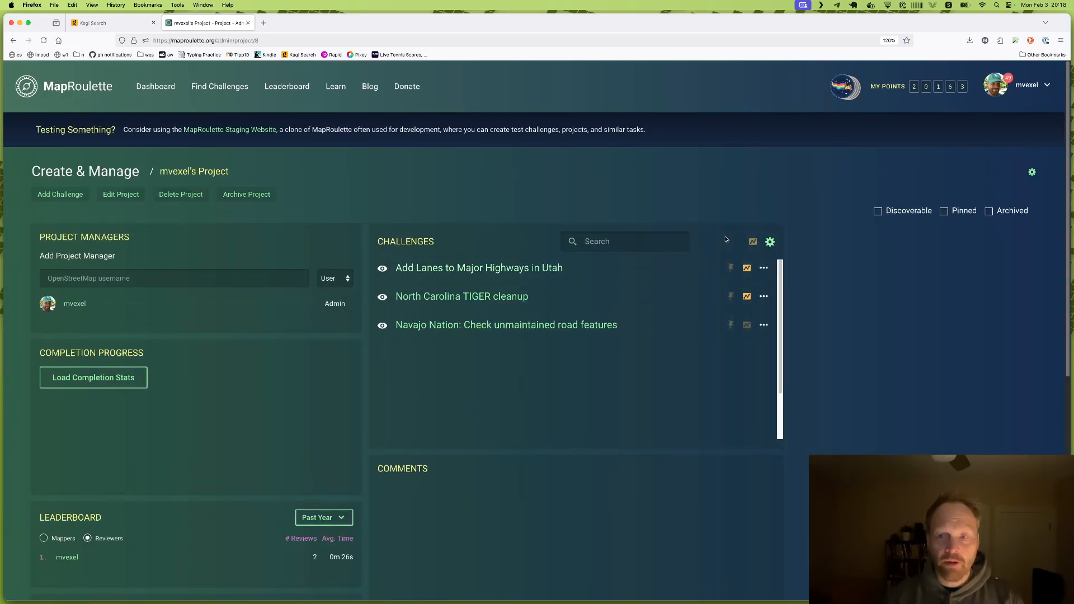
left_click(51, 194)
- Name the challenge "Add crossing detail in Green Bay"
left_click(412, 301)
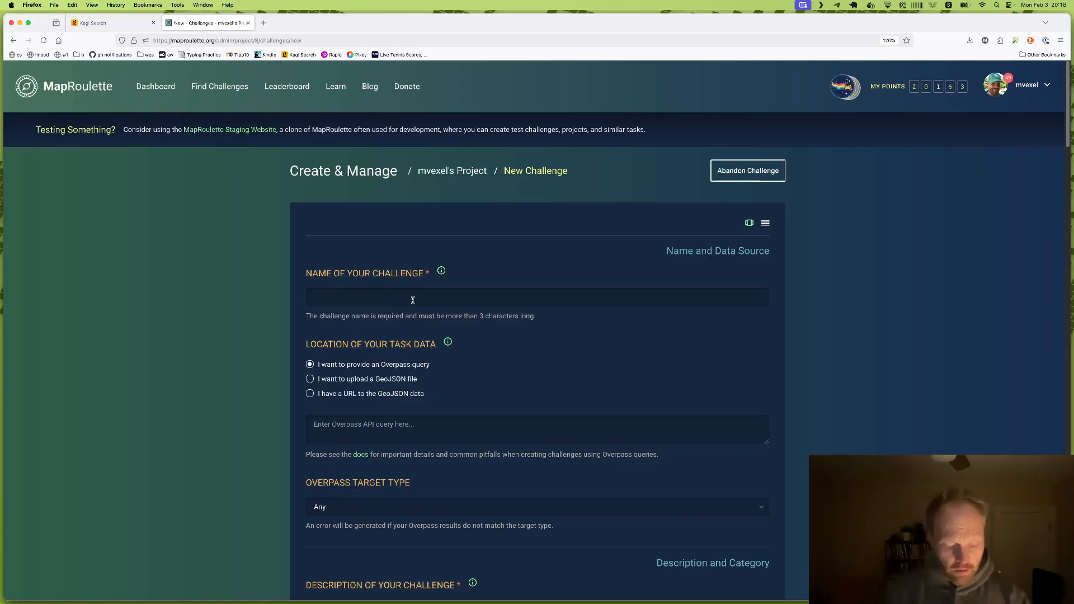
type("Add cro")
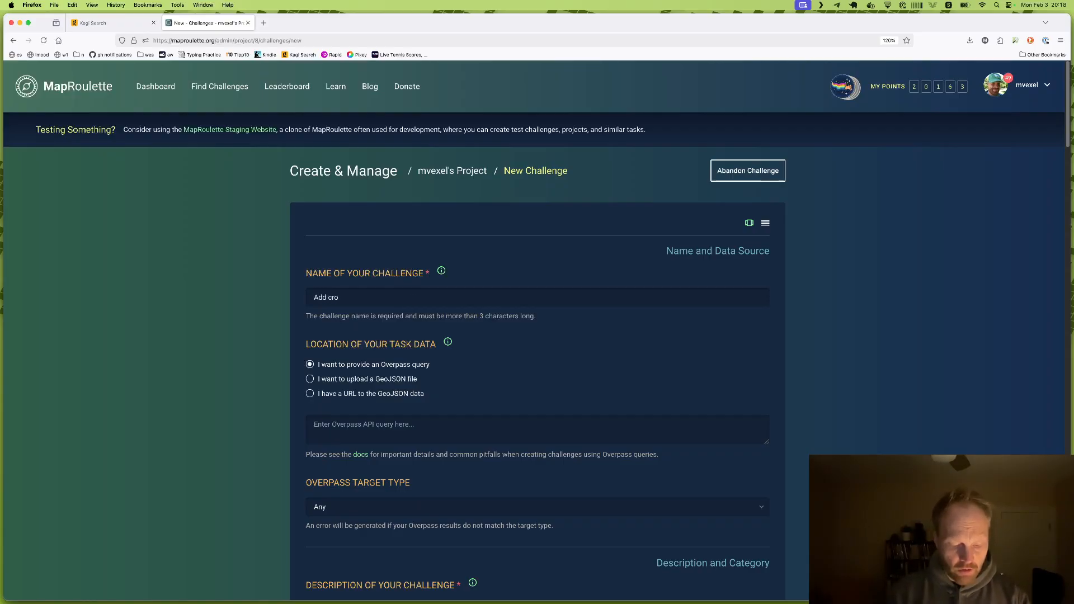
type("ssing detail")
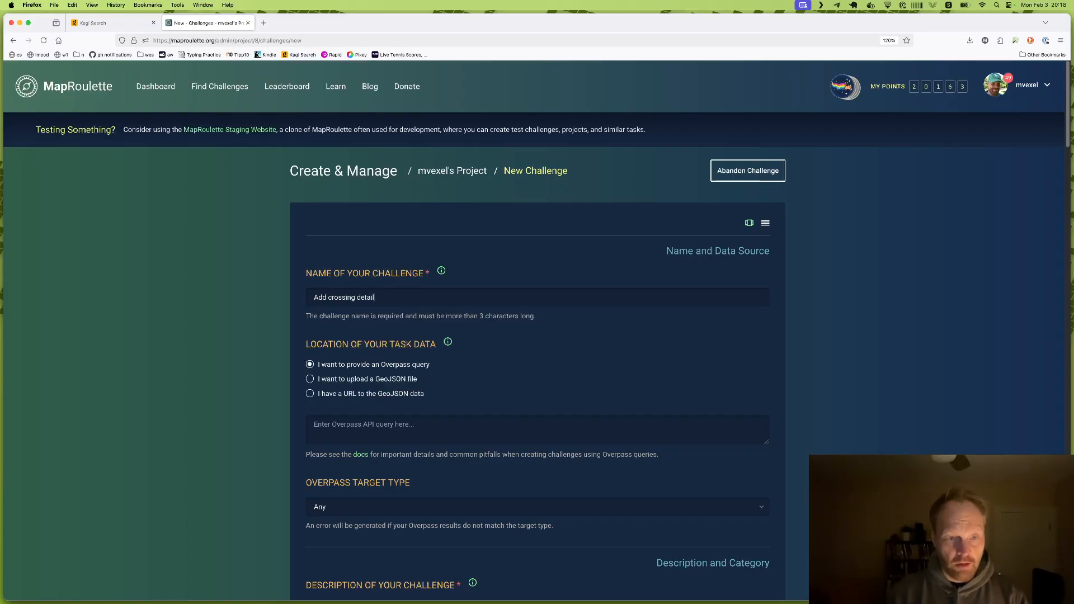
type(" in Green Bay")
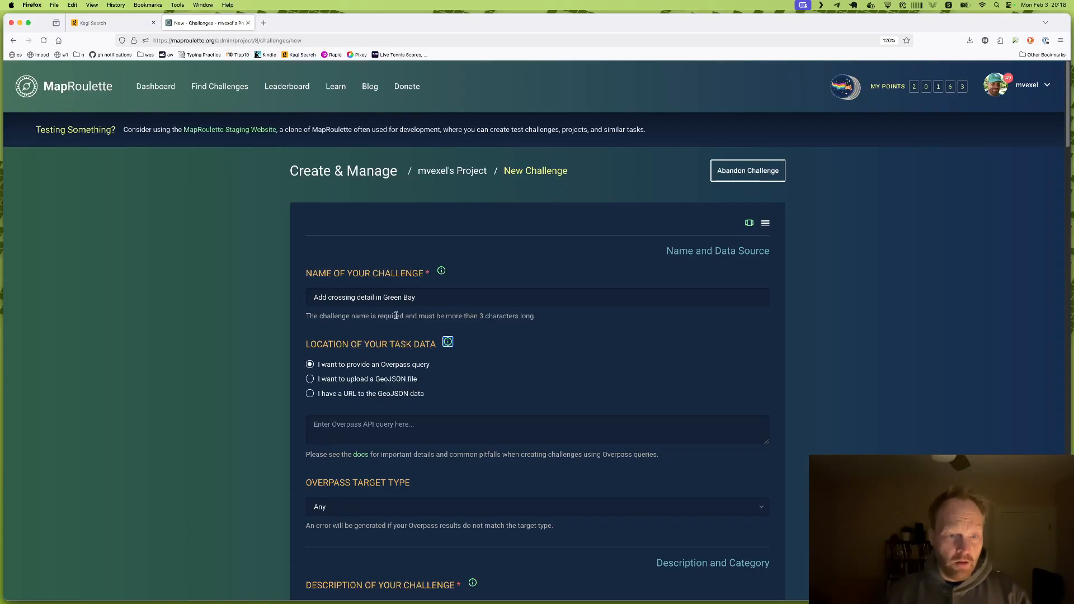
- Set the task data source to an uploaded GeoJSON file and choose crossing_nodes.geojson
left_click(383, 379)
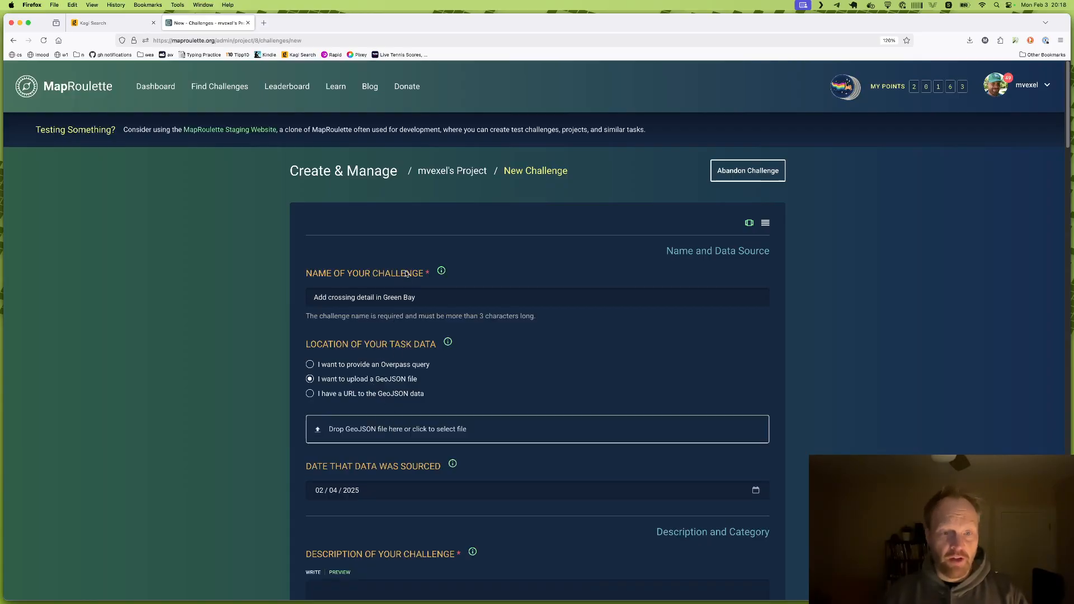
left_click(479, 152)
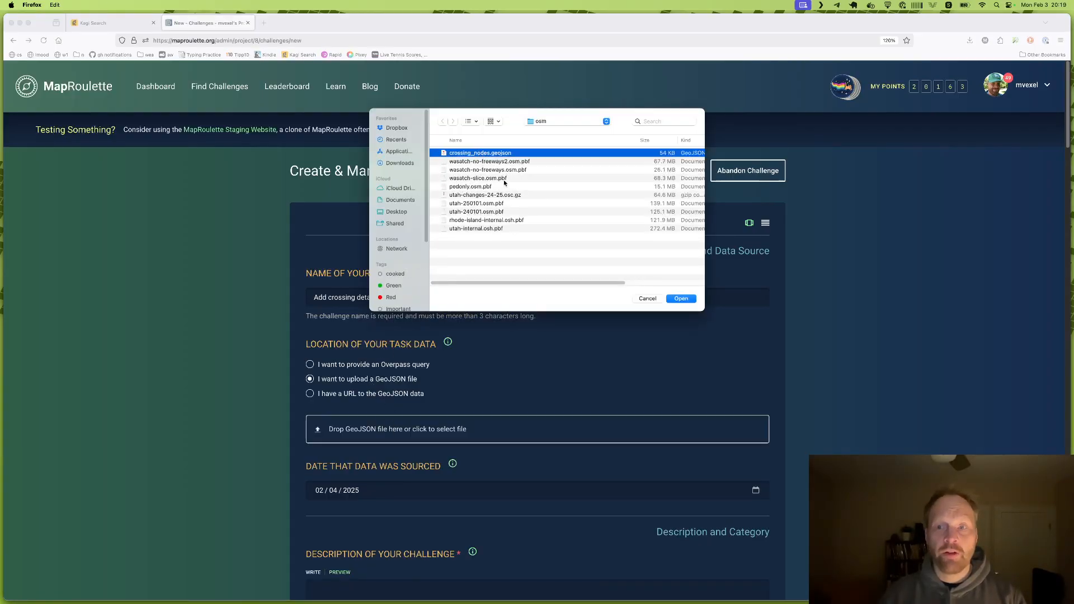
key("Return")
- Enter the challenge description "Help Green Bay Mappers add pedestrian crossings"
scroll(495, 402, "down", 2)
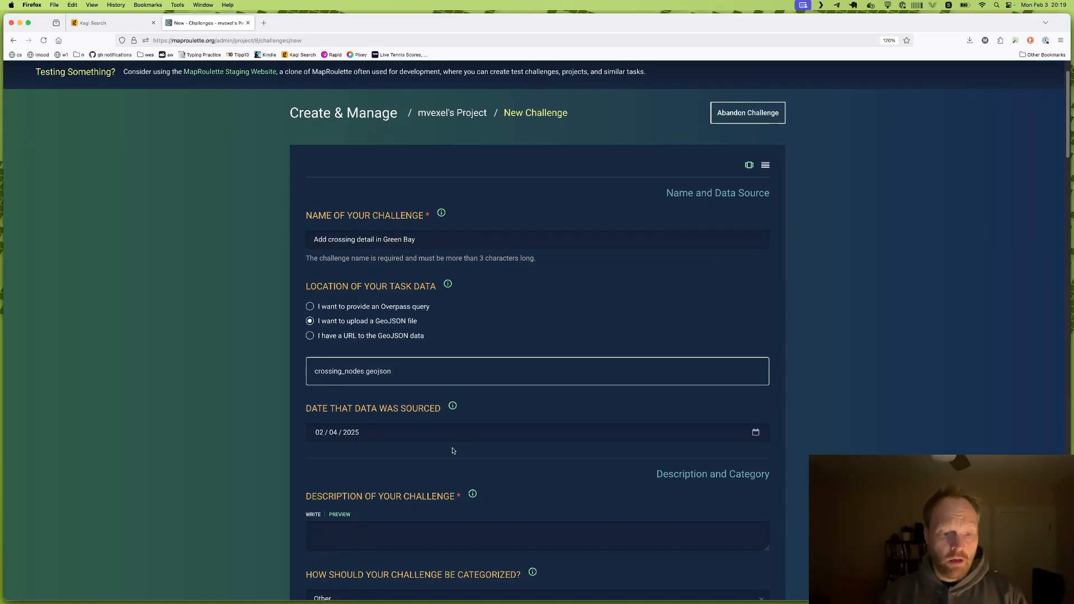
type("Help Green Bay Mappers")
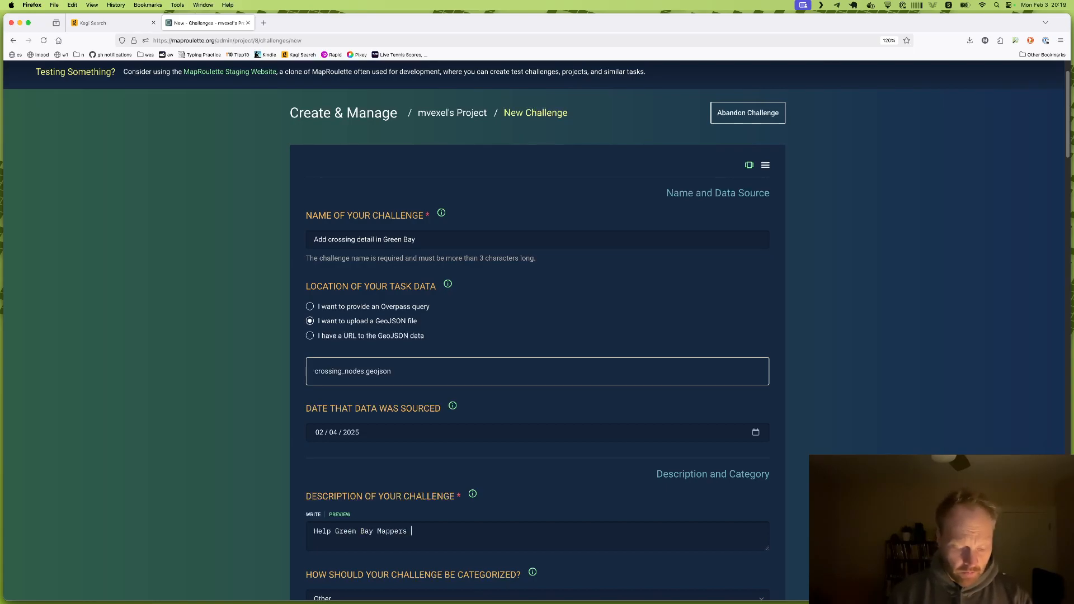
type(" add cro")
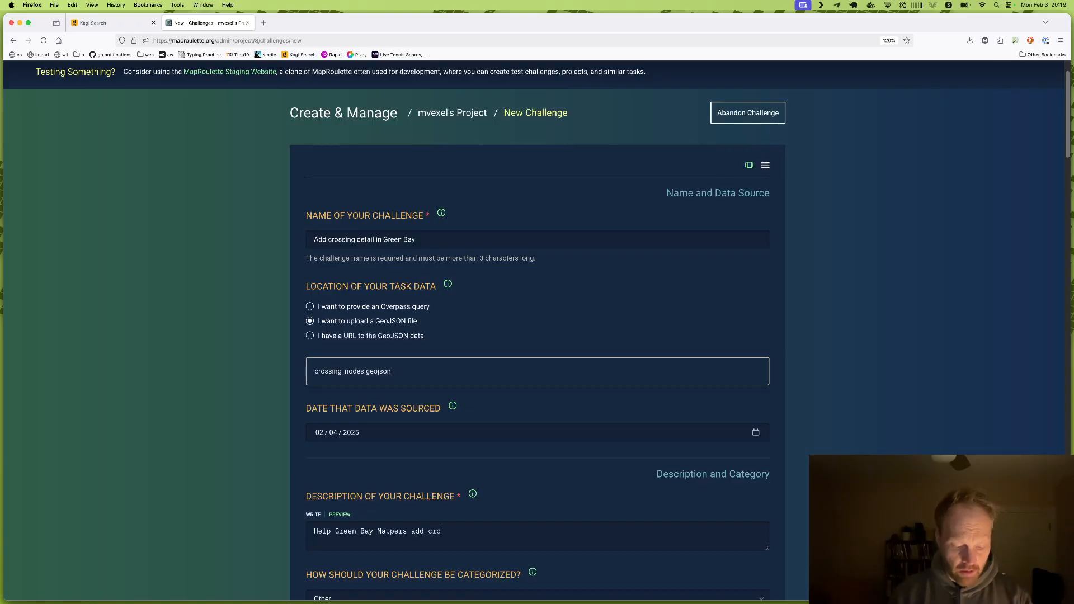
key("BackSpace")
key("BackSpace")
key("BackSpace")
type("pedest")
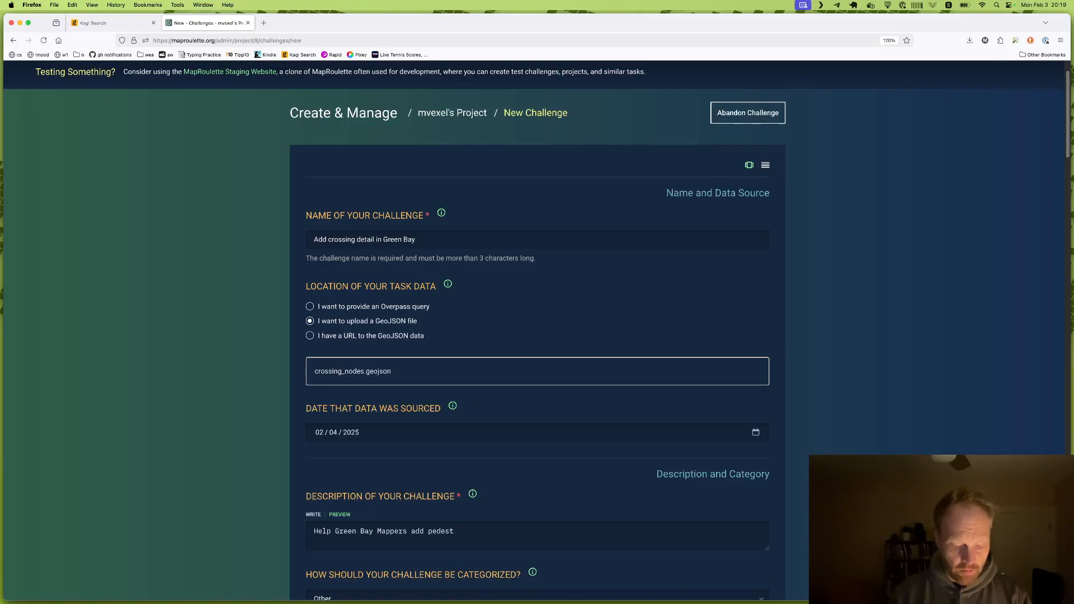
type("rian croasssings")
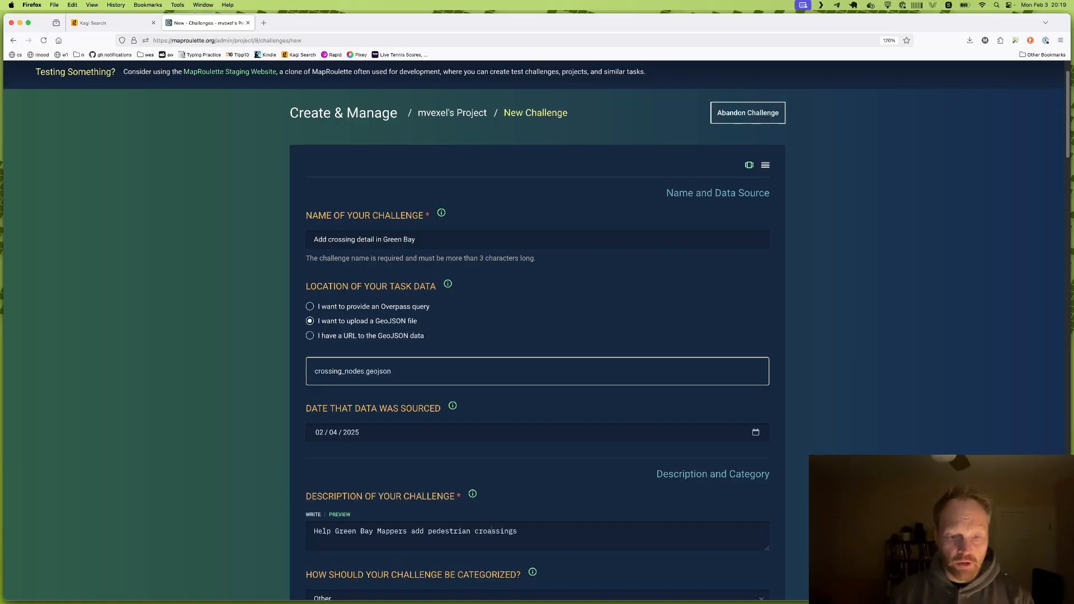
key("BackSpace")
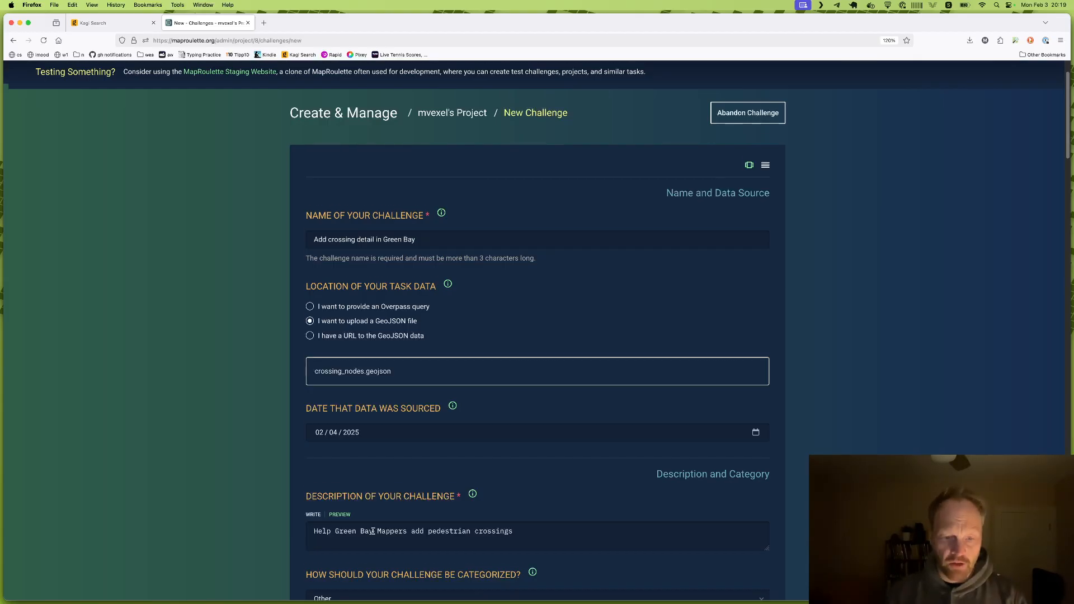
- Categorize the challenge as Roads / Pedestrian / Cycleways
scroll(342, 501, "down", 3)
scroll(372, 508, "down", 1)
left_click(386, 473)
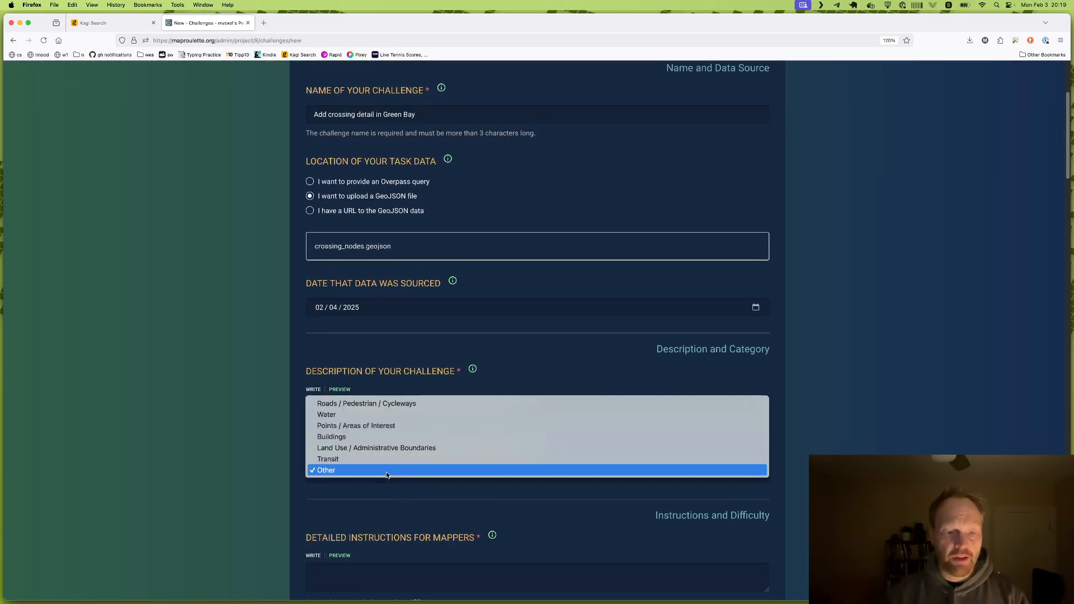
left_click(384, 403)
- Begin the detailed mapper instructions with "Here is a crossing that has no tags yet. Can you help us complete this crossing in OSM? Please add:"
left_click(394, 574)
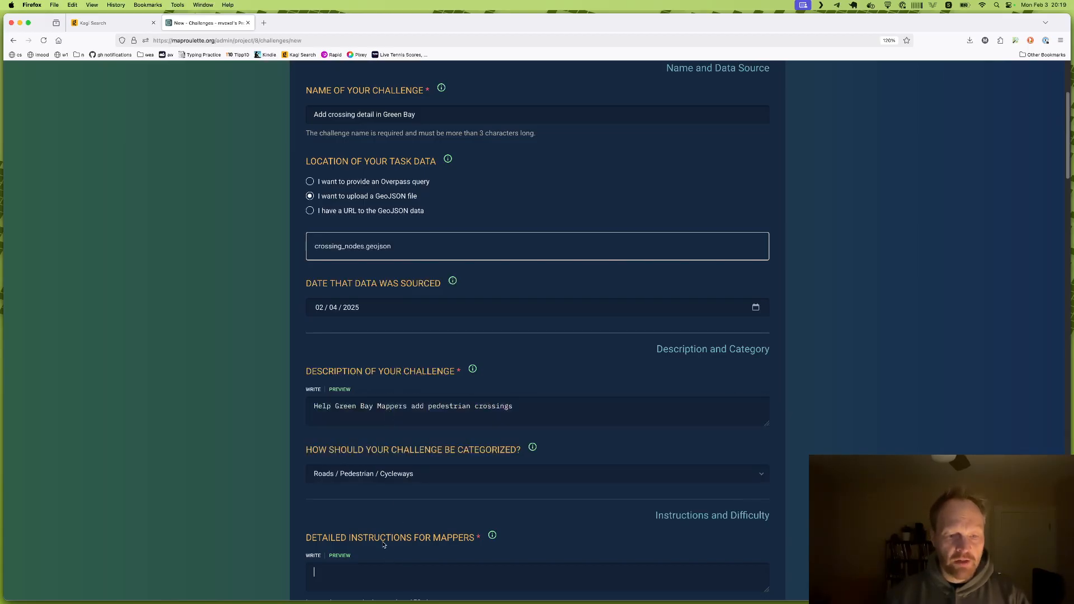
scroll(383, 544, "down", 3)
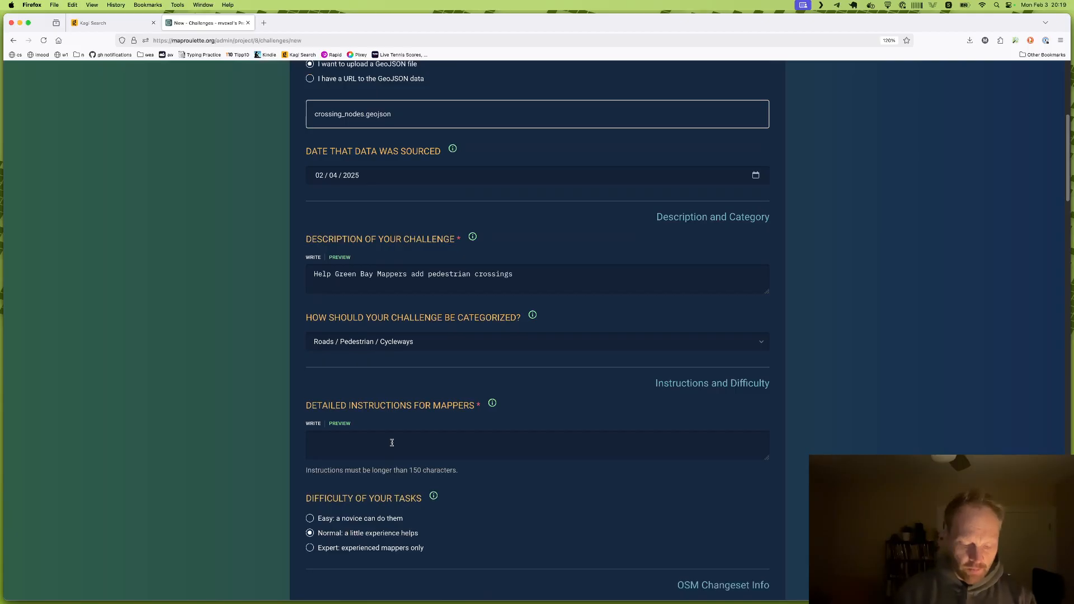
type("Here is ")
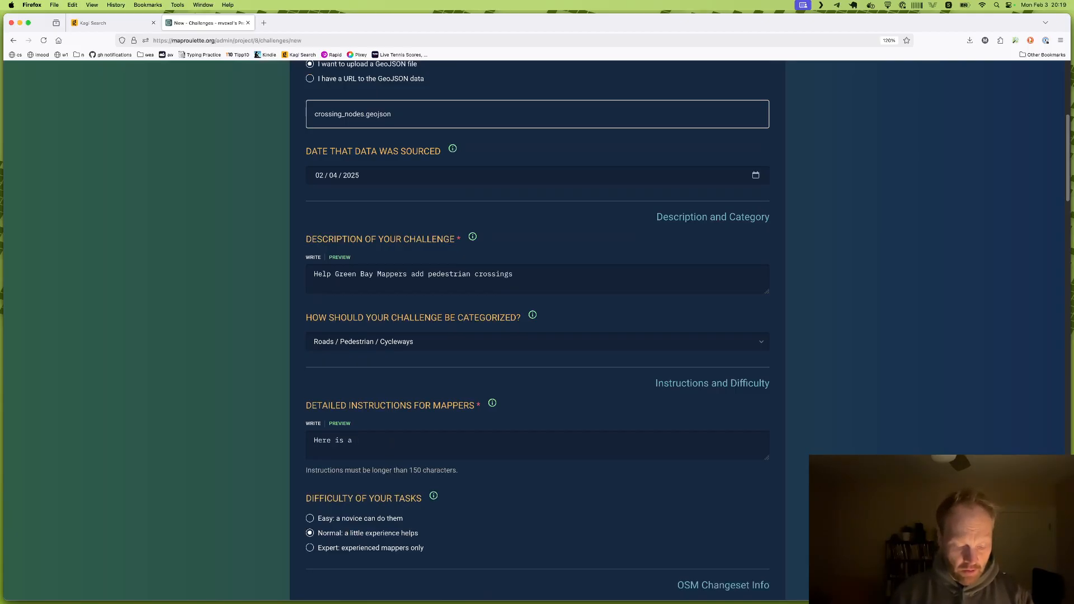
type("a crossing")
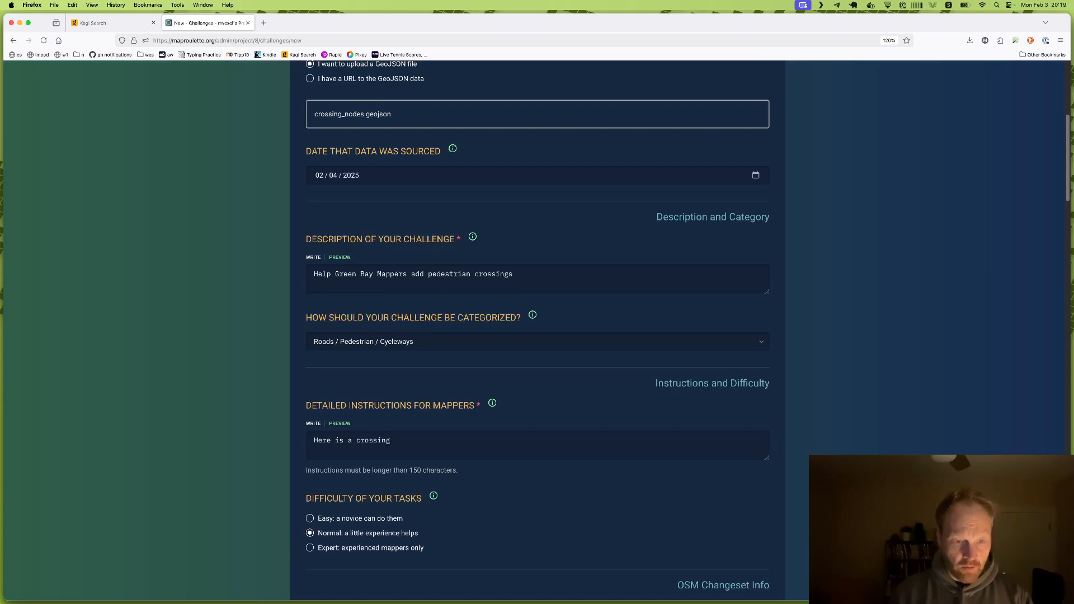
type(" that has not")
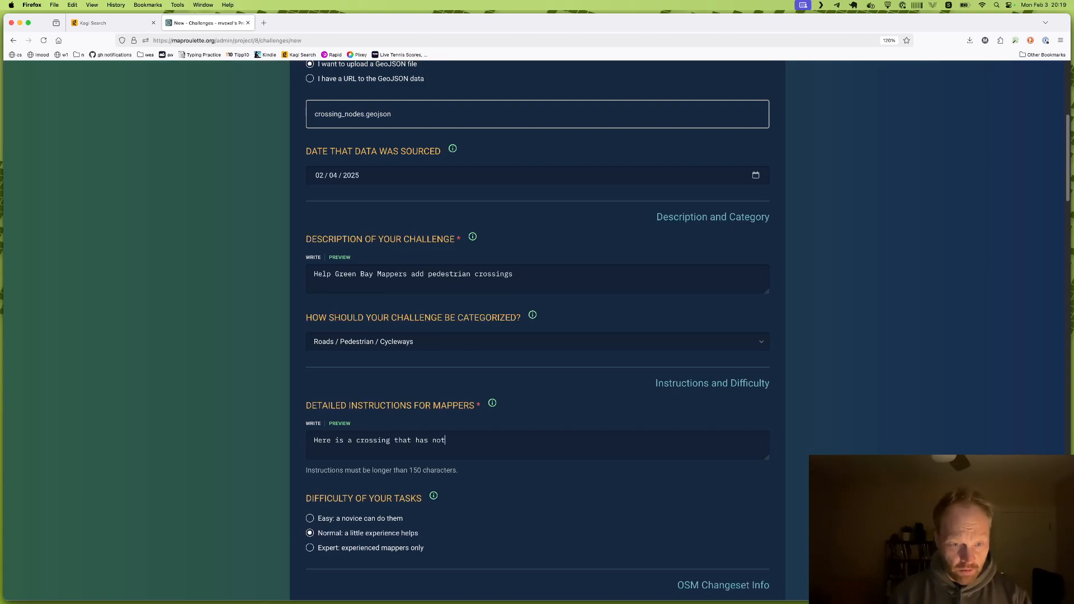
key("BackSpace")
type("ta")
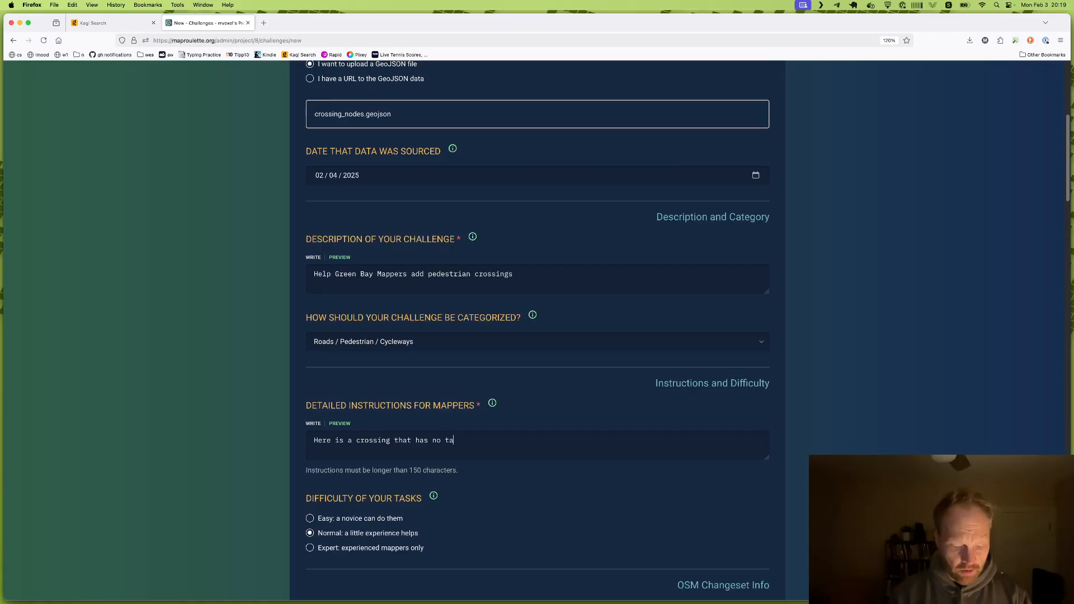
type("gs yet. C")
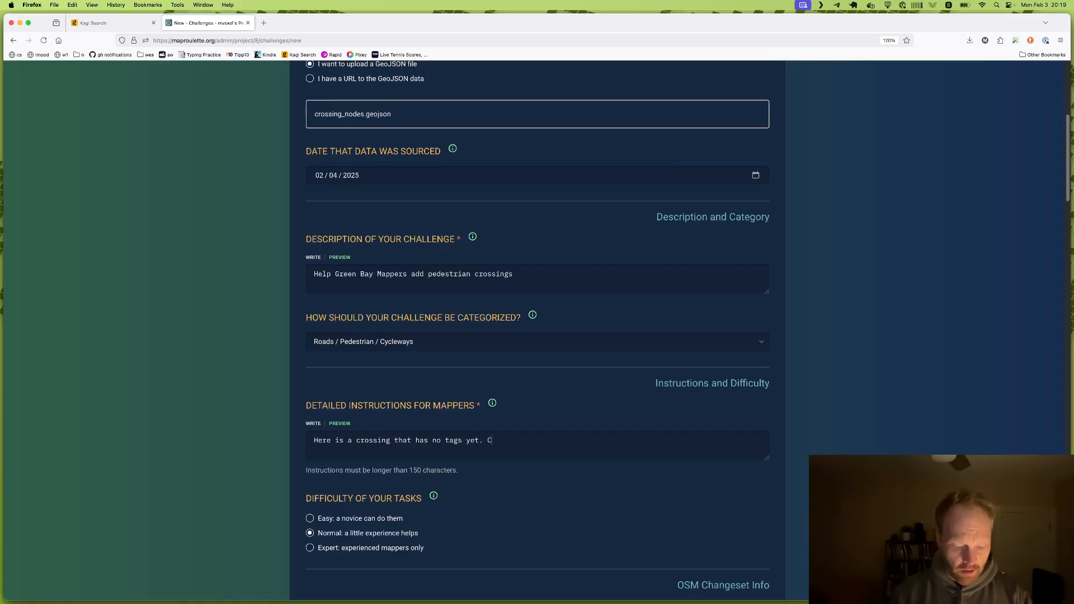
type("an you help us complete this")
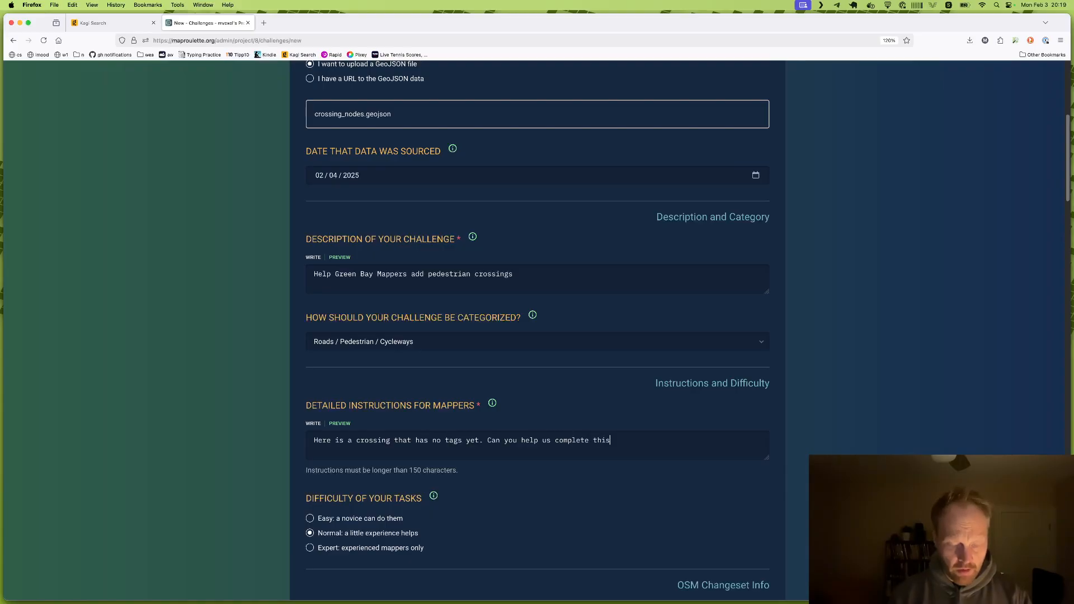
type(" cr")
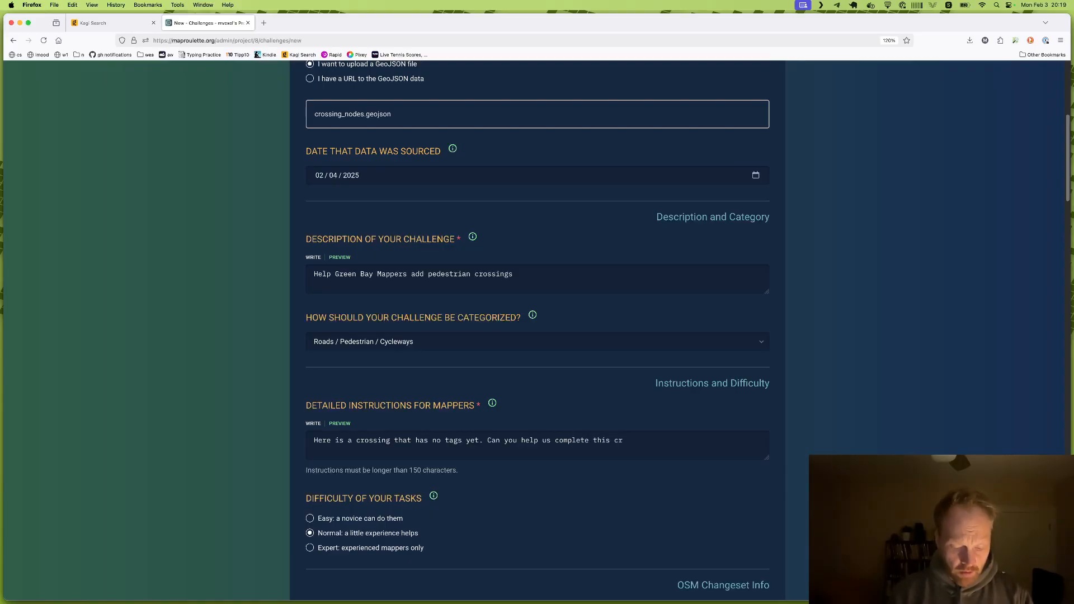
type("ossing in ")
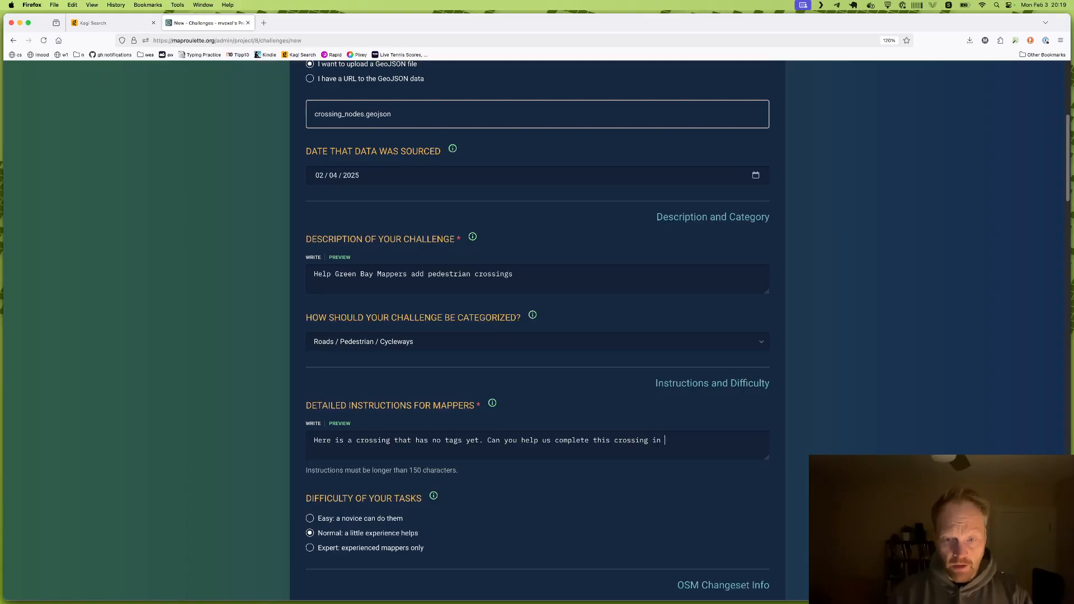
type("OSM? ")
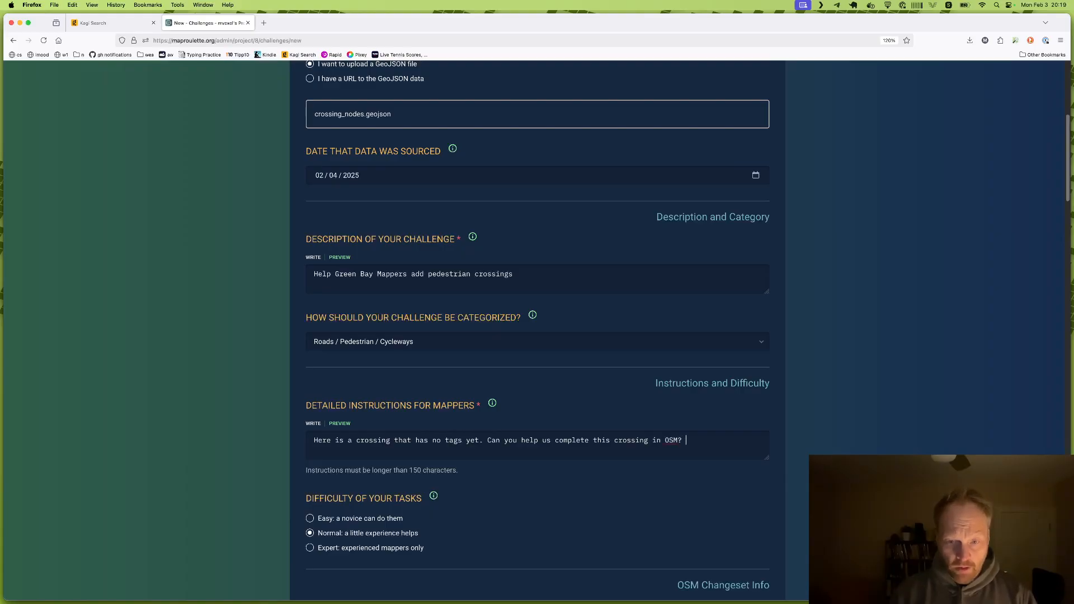
type("Please add")
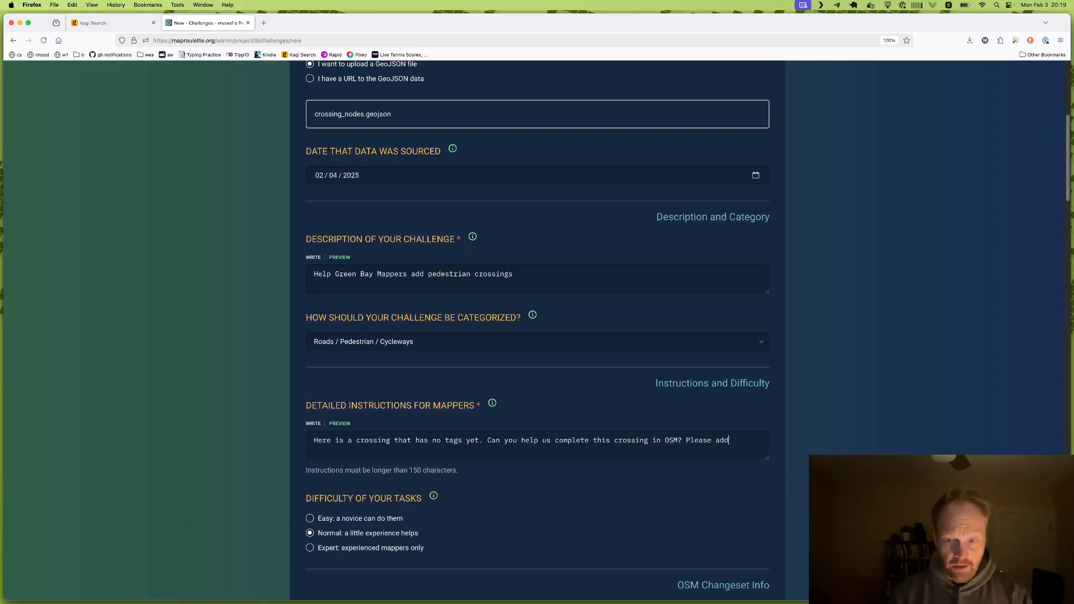
type(":")
key("Return")
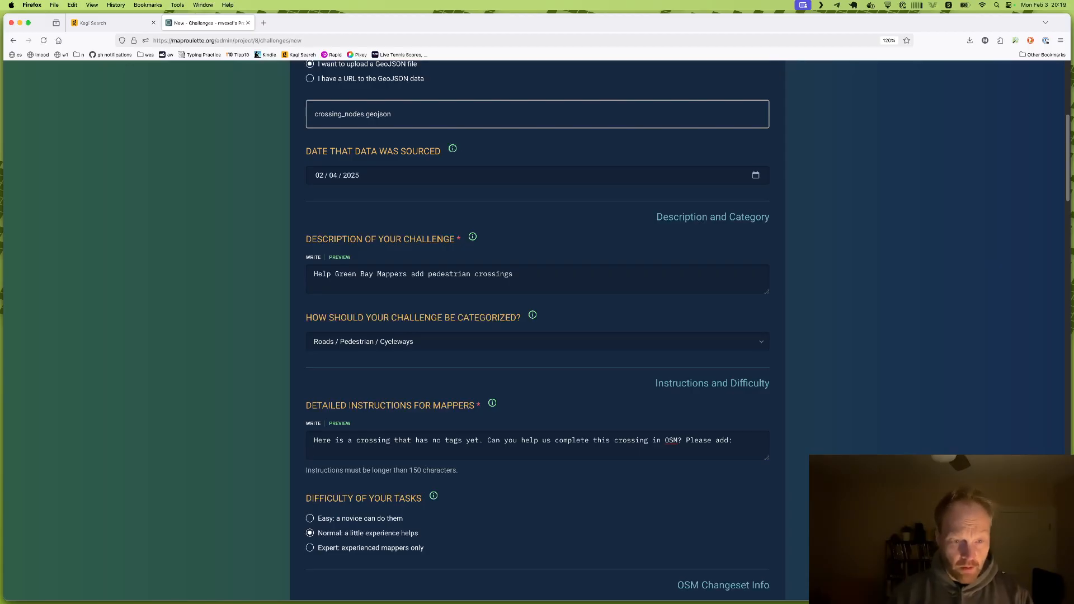
- Add the numbered line "1. `highway=crossing` to mark the node as a crossing. Add" to the mapper instructions
type("1. `highwayu")
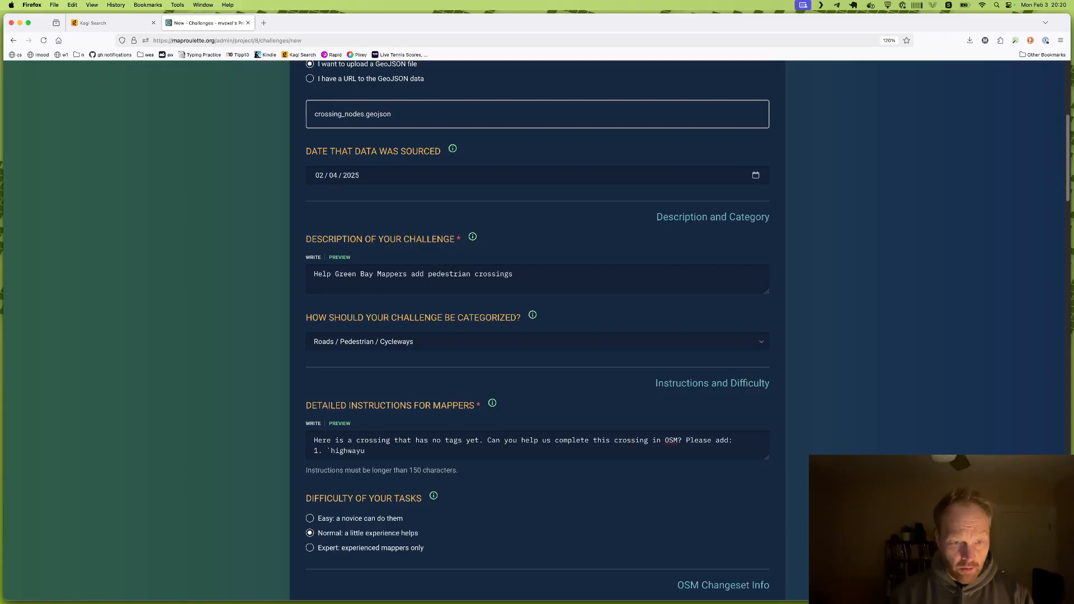
key("BackSpace")
type("=cro")
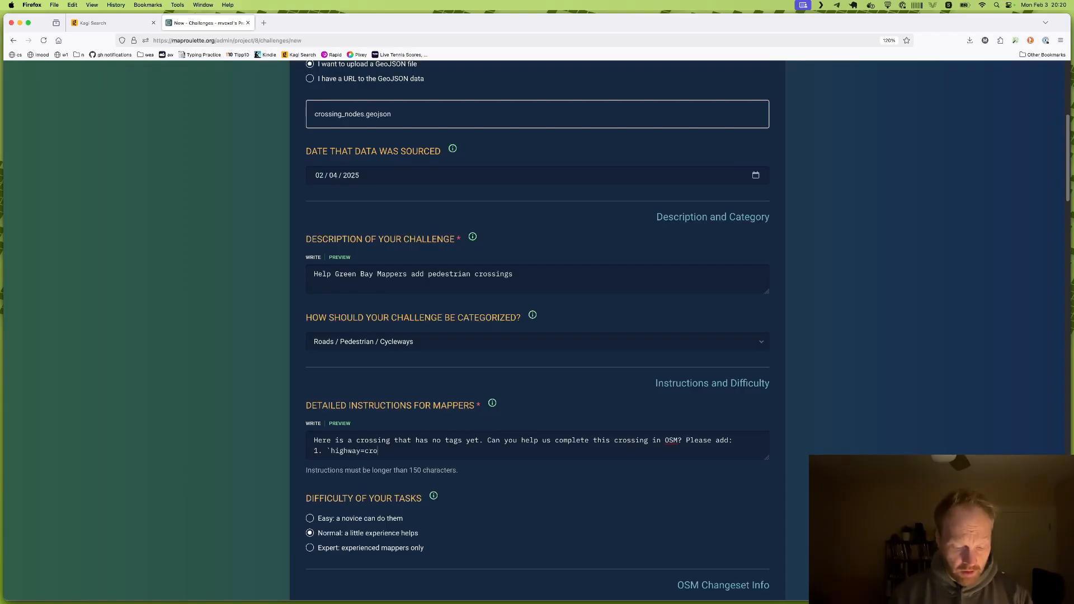
type("ssing` fo mark it")
key("BackSpace")
key("BackSpace")
type("the")
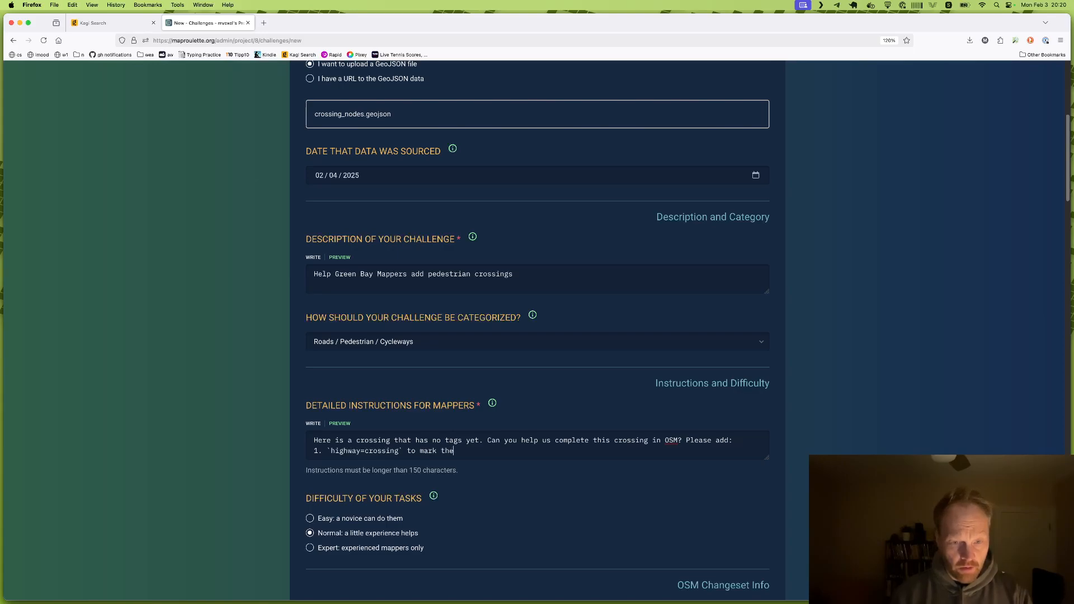
type(" node as a cro")
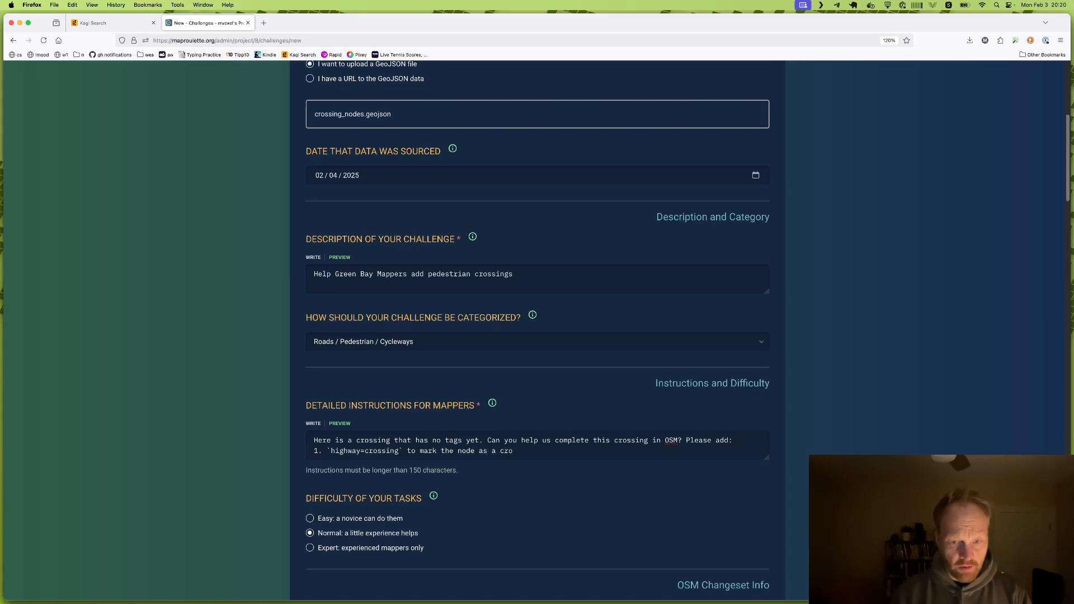
type("ssing. Add")
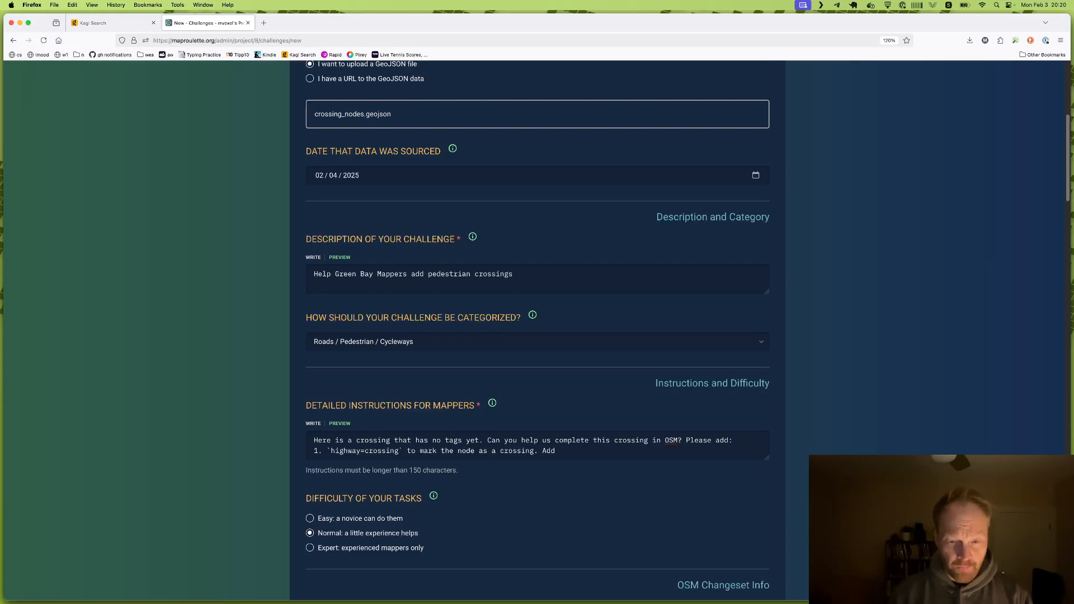
- Search the web for "osm crossing markings", open the OpenStreetMap Wiki page Key:crossing:markings, and copy the key name crossing:markings for the challenge form
key("super+t")
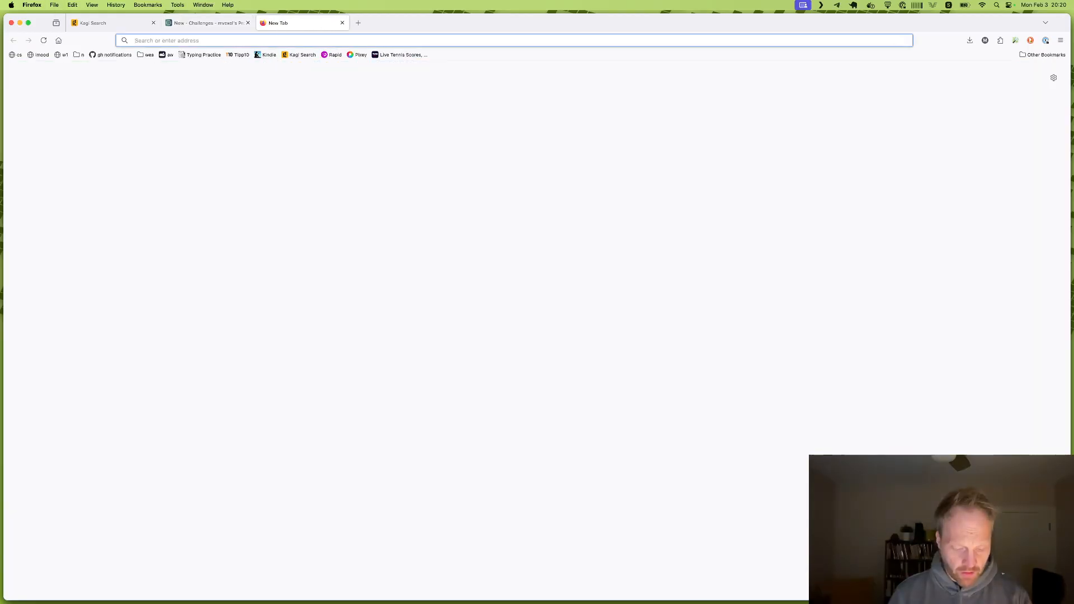
type("osm crossing markings")
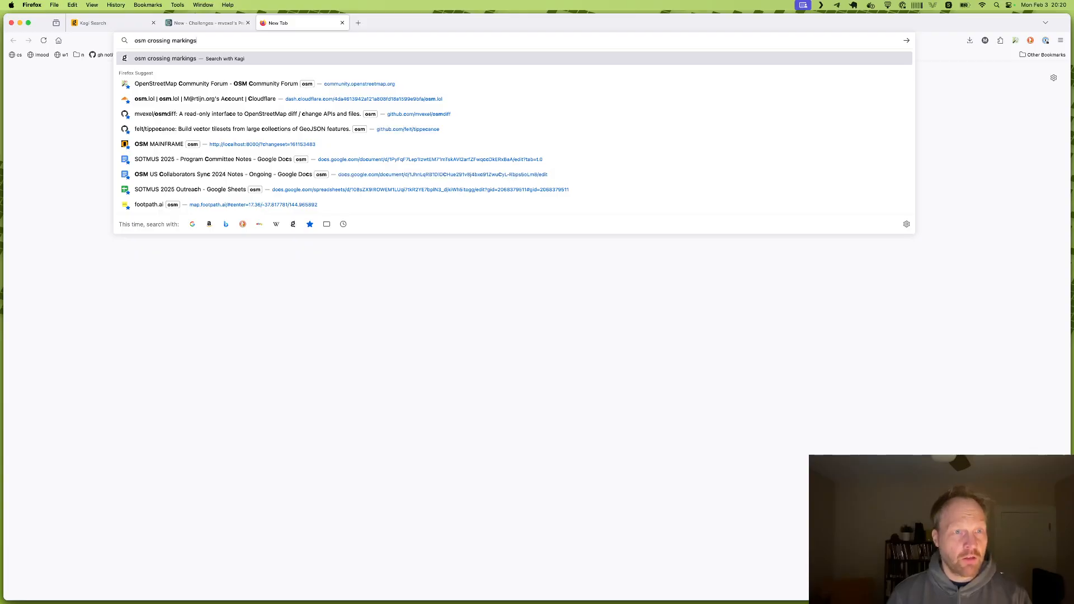
key("Return")
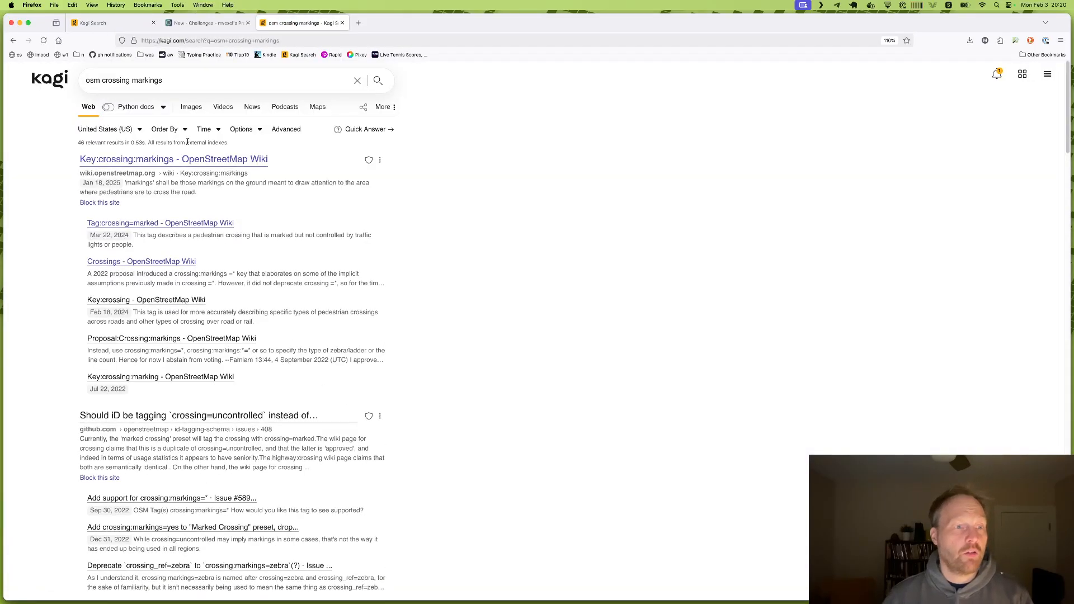
left_click(176, 162)
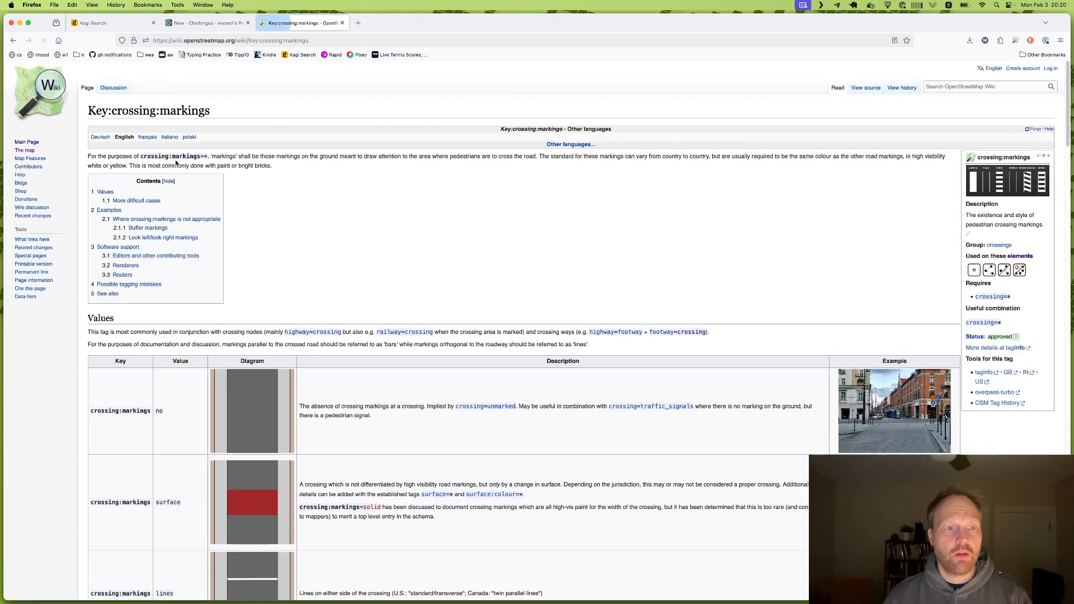
double_click(109, 411)
key("super+c")
key("ctrl+shift+Tab")
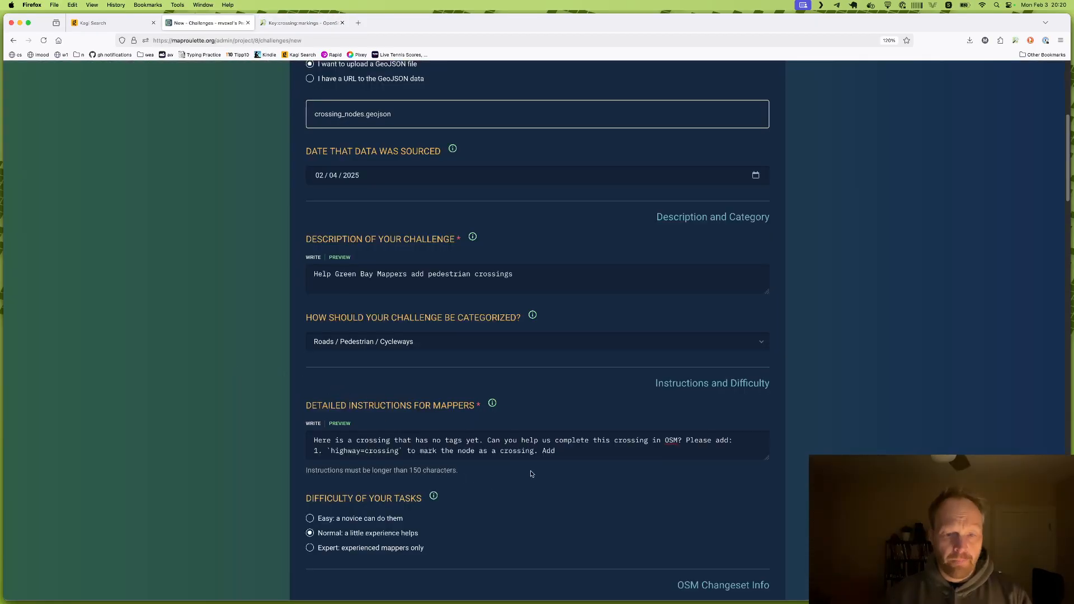
- Complete item 1 of the mapper instructions with "`crossing:markings` to specify the type of crossing."
type("`")
key("super+v")
type("`")
key("BackSpace")
type("=")
key("BackSpace")
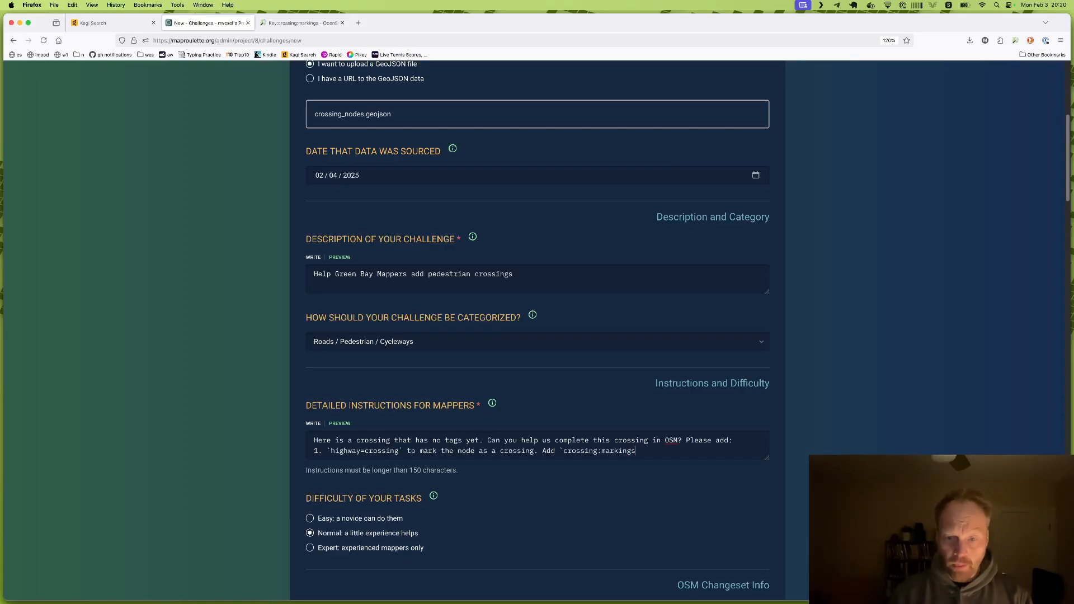
type("` to speci")
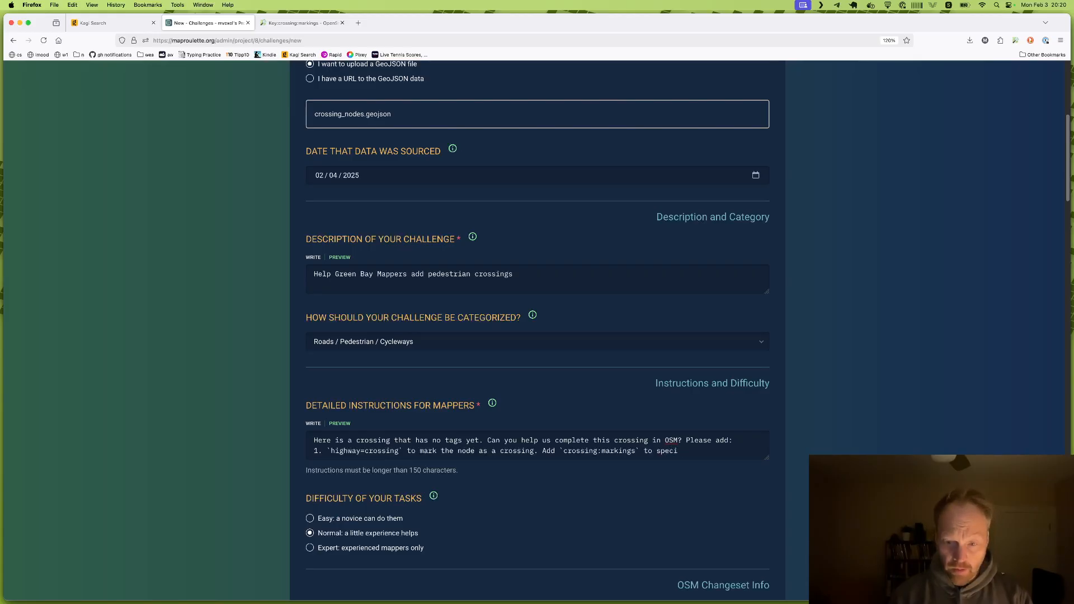
type("fy the type of crossing.")
- Add item 2 to the mapper instructions, beginning with "Split the sidewalk way to isolate the"
key("Return")
type("Split the w")
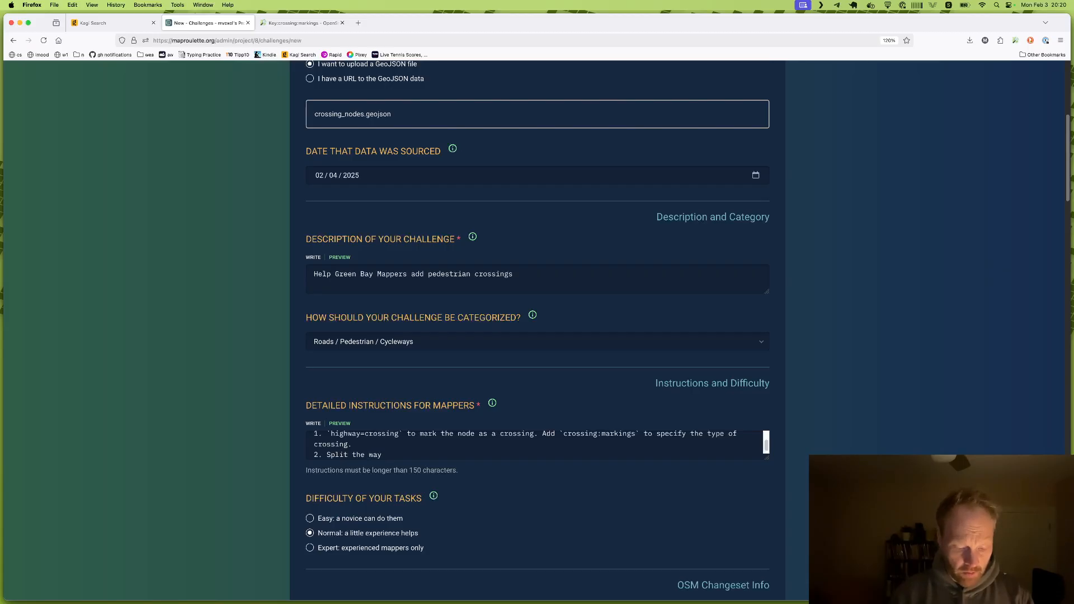
type("sidewalks")
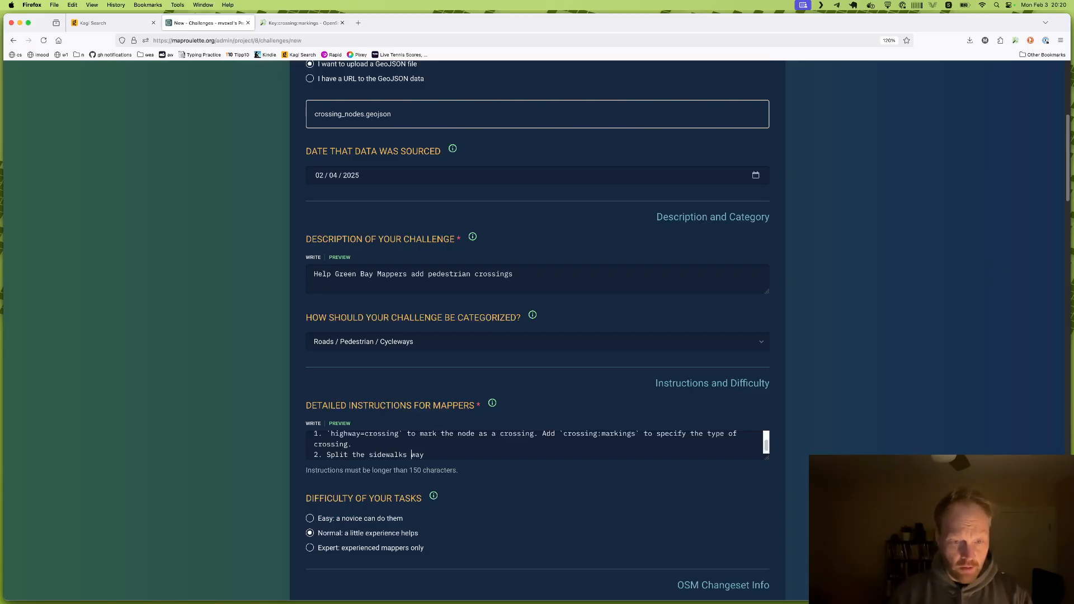
key("BackSpace")
key("super+Right")
type("where")
key("BackSpace")
key("BackSpace")
key("BackSpace")
key("BackSpace")
key("BackSpace")
type("to isolate the ")
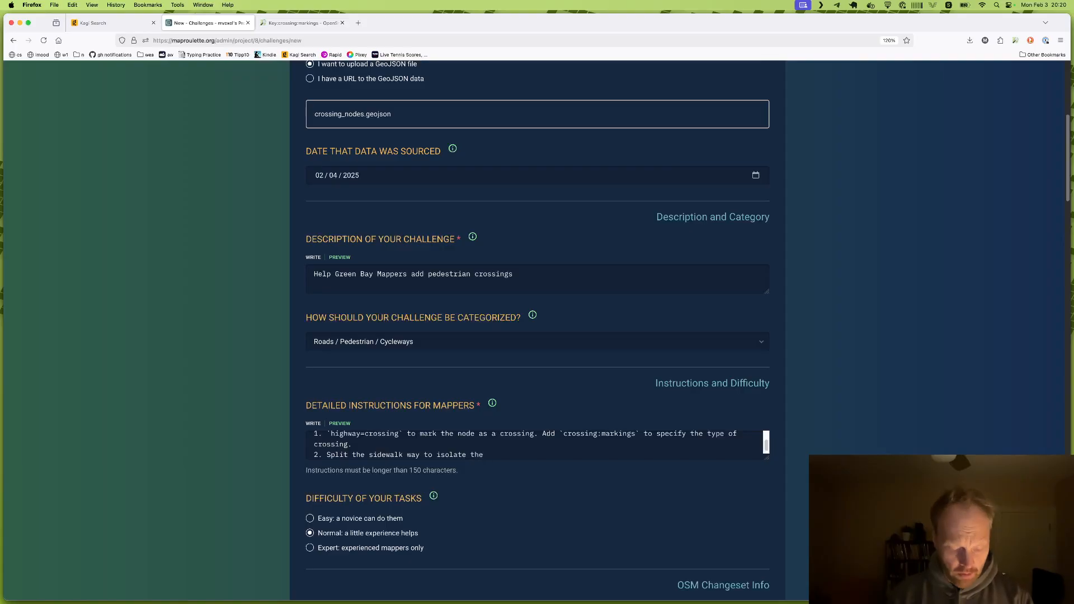
- Complete item 2 with "part that intersects with the pedestrian roadway. Mark the way as a crossing as well."
type("part that")
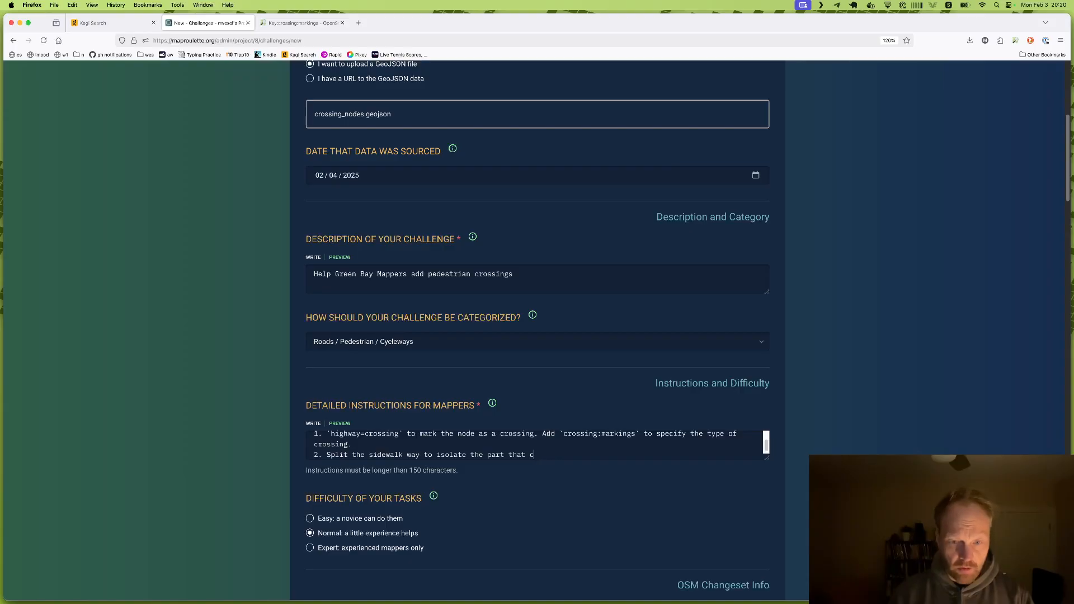
type(" intersects")
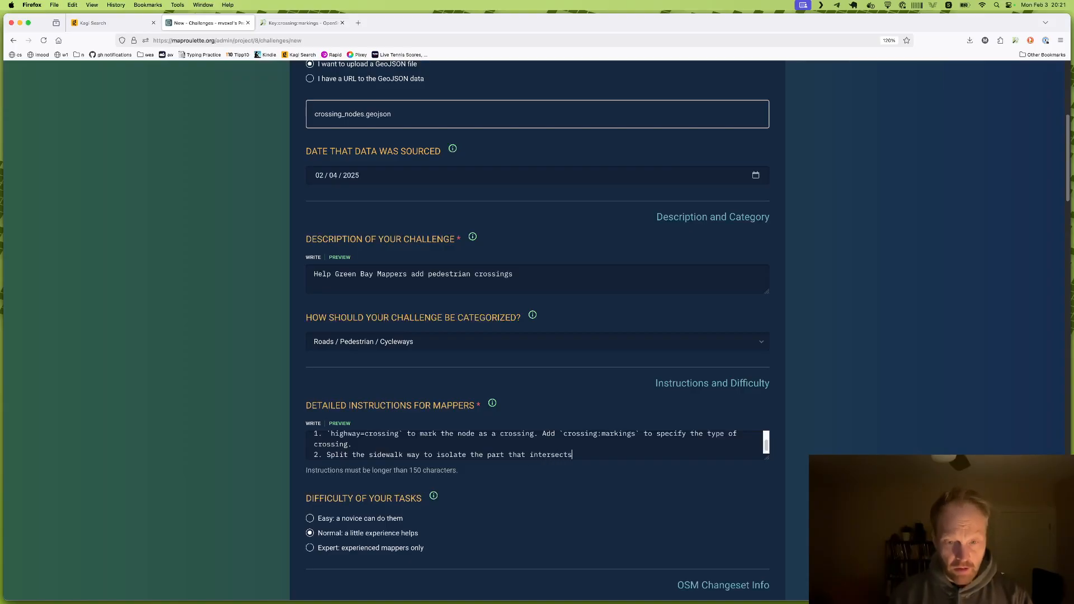
type(" w with the pre")
key("BackSpace")
type("edestrin")
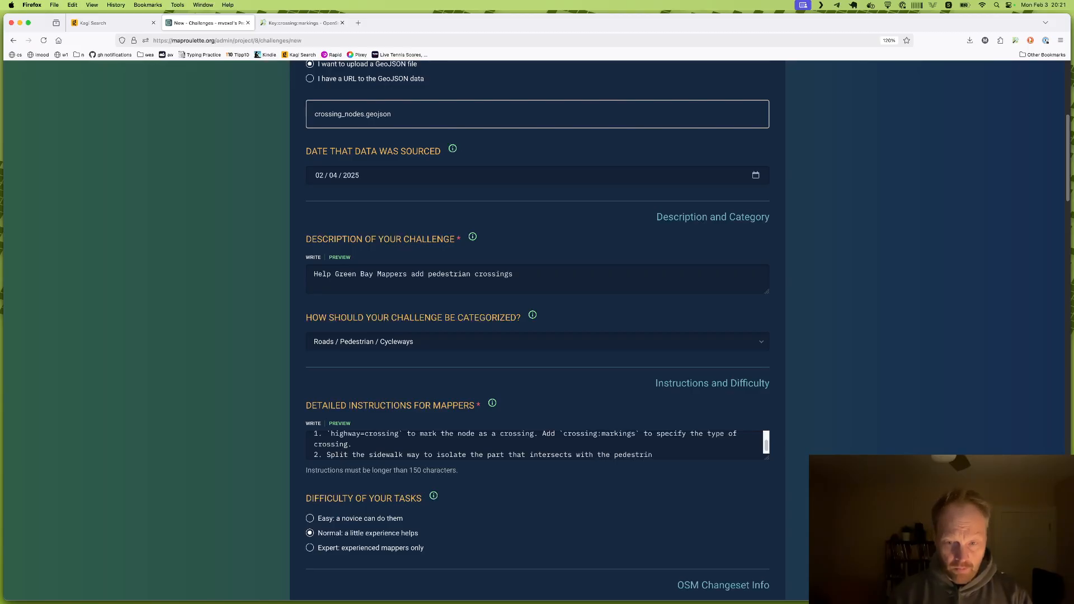
key("BackSpace")
type("an roadway")
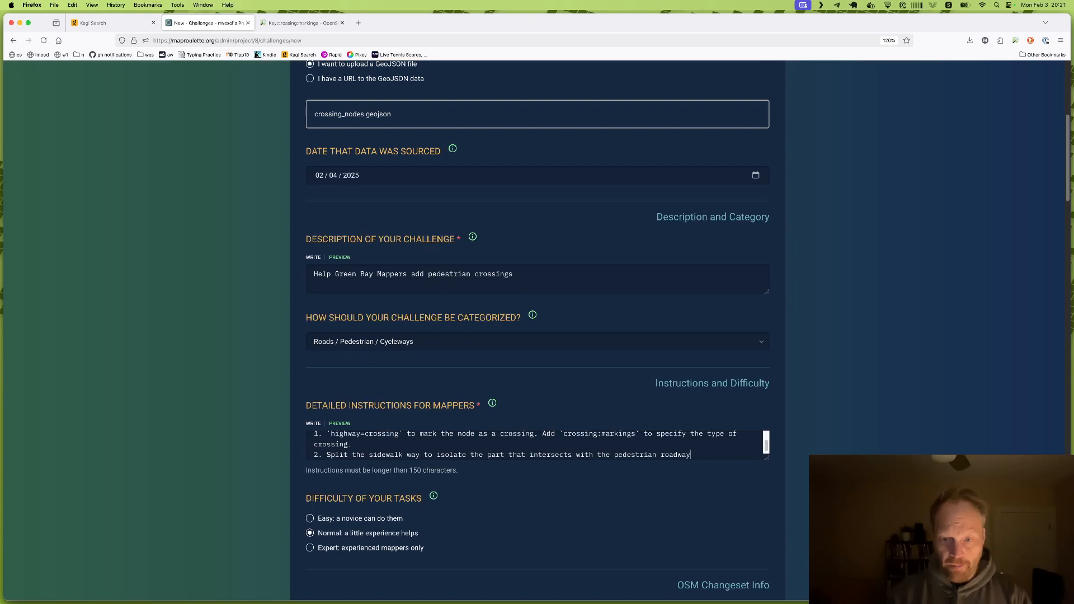
type(". M")
key("BackSpace")
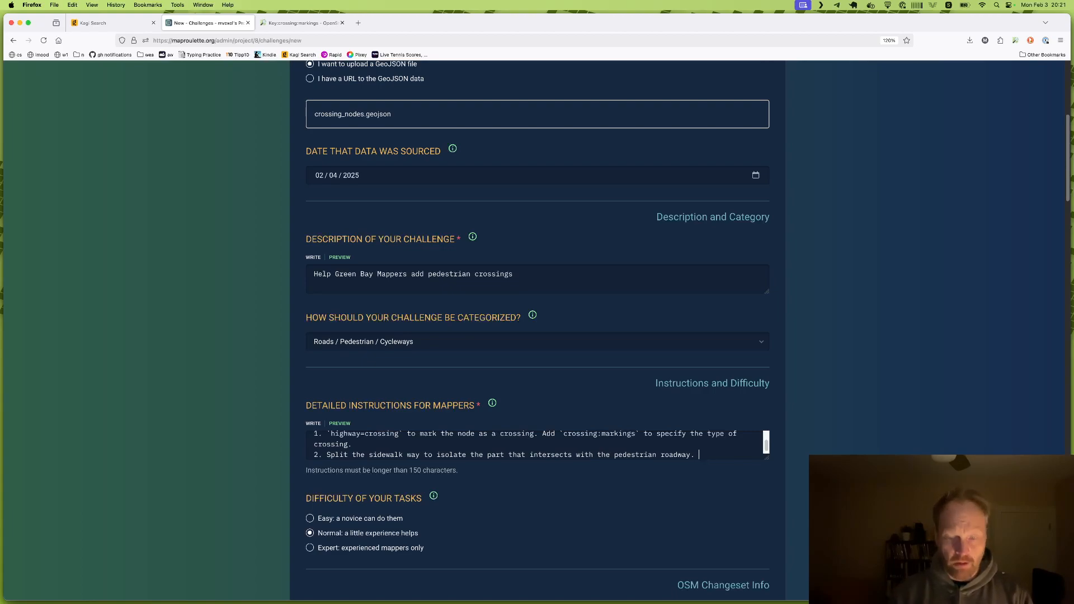
type("Mark the way as a crossing as well")
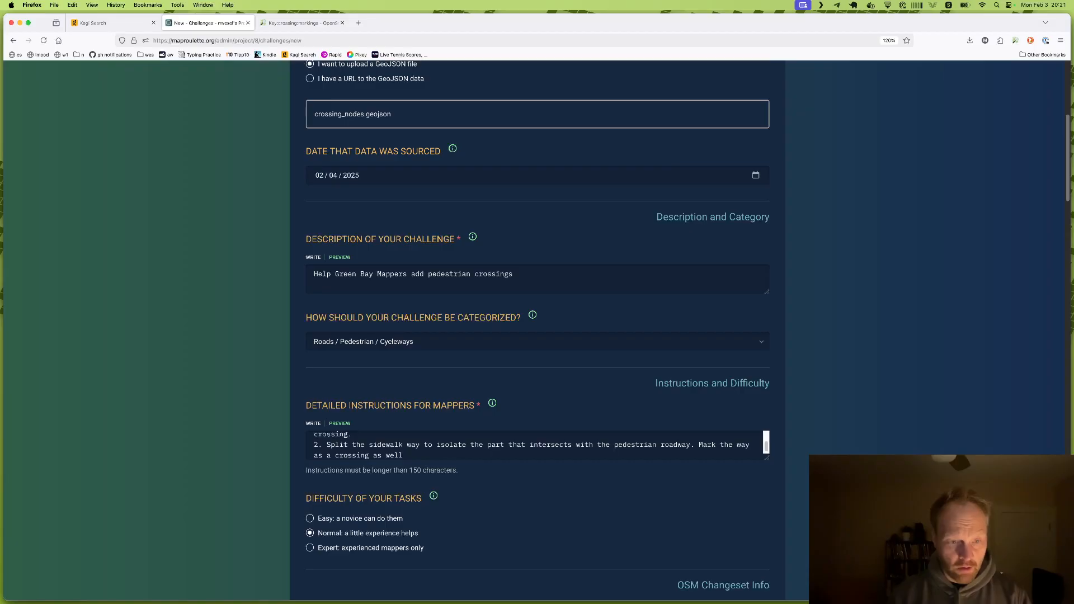
type(".")
- Add item 3 to the mapper instructions: "Optionally but highly recommended, add detail about curbs."
key("Return")
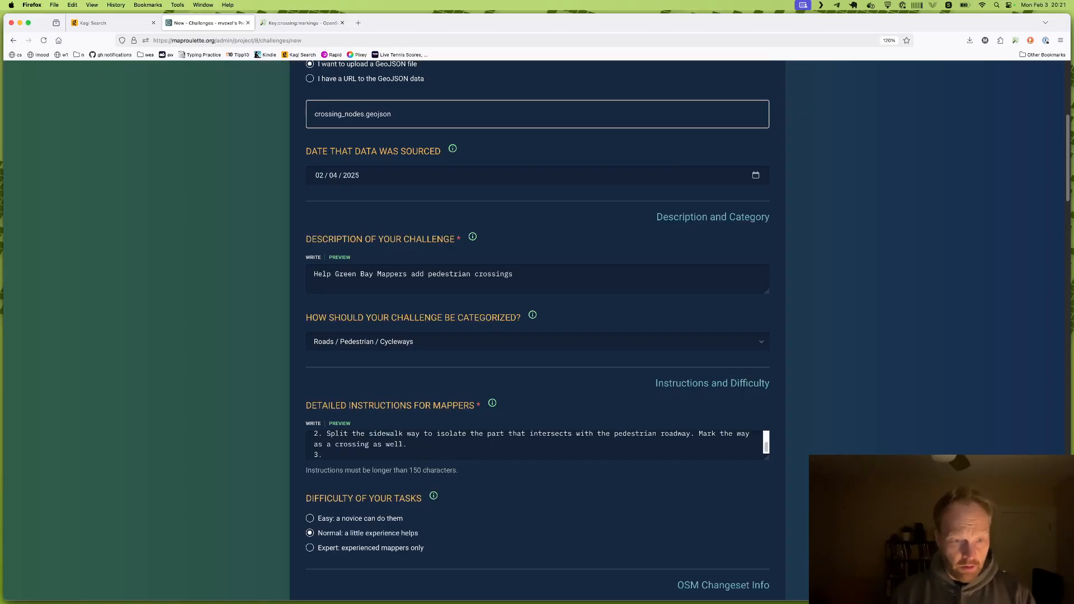
type("Optio")
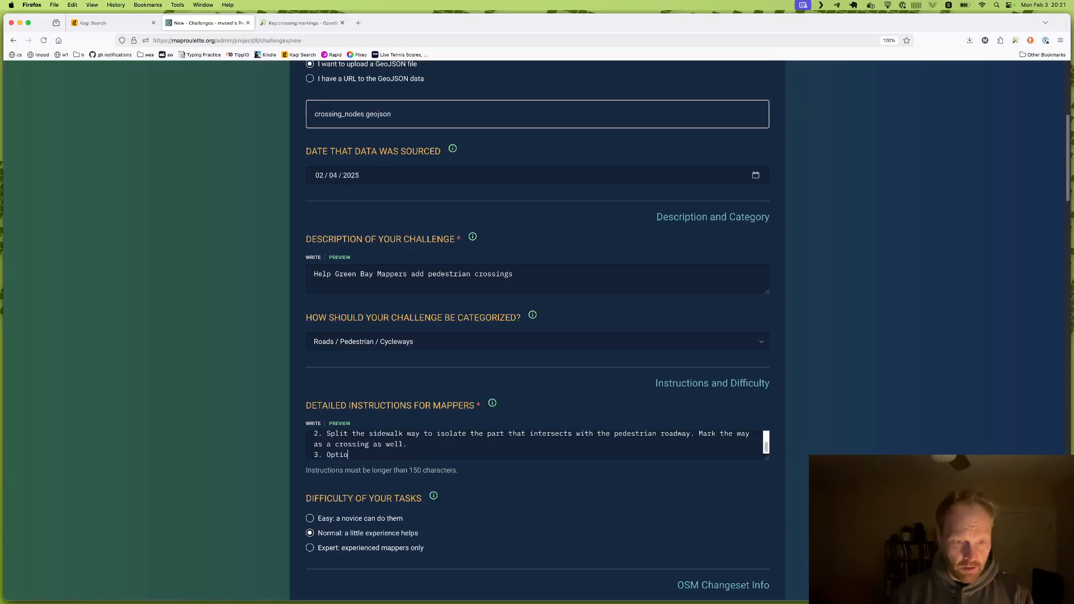
type("nally buy highly recommended")
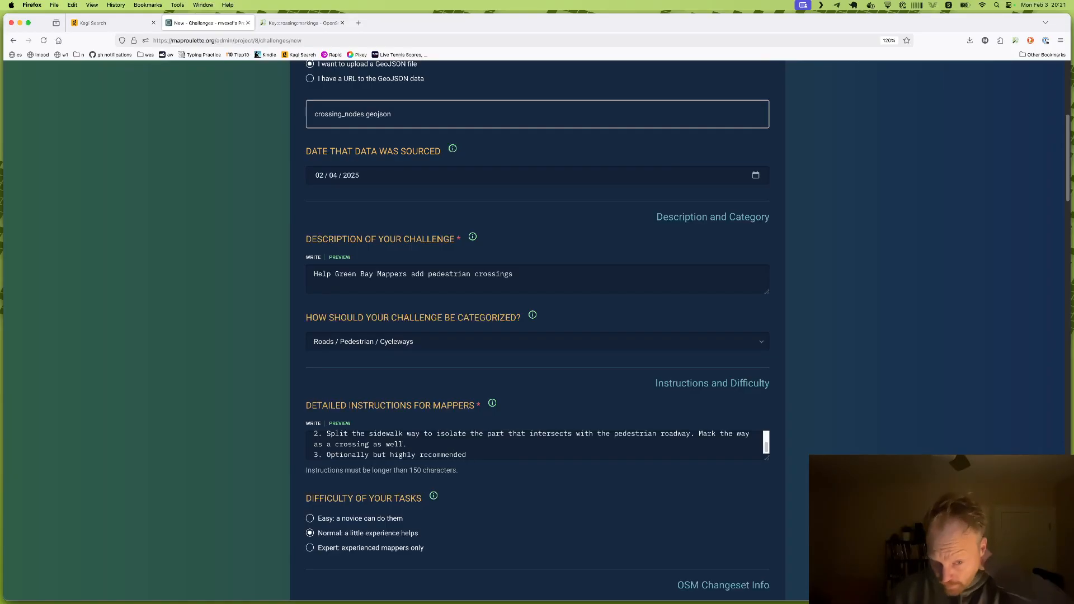
type(", add ")
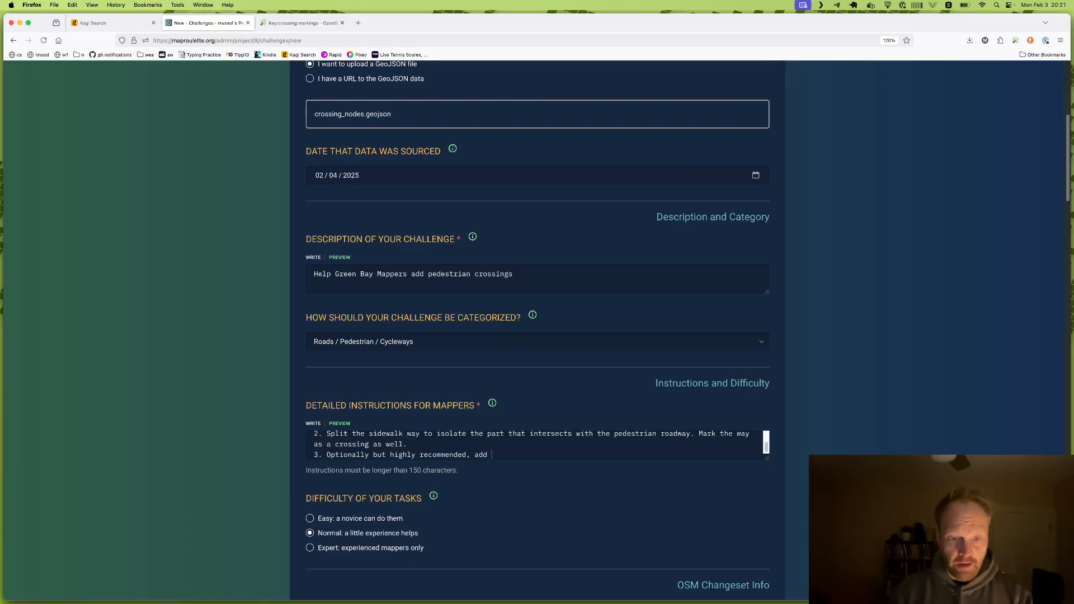
type("detail about ")
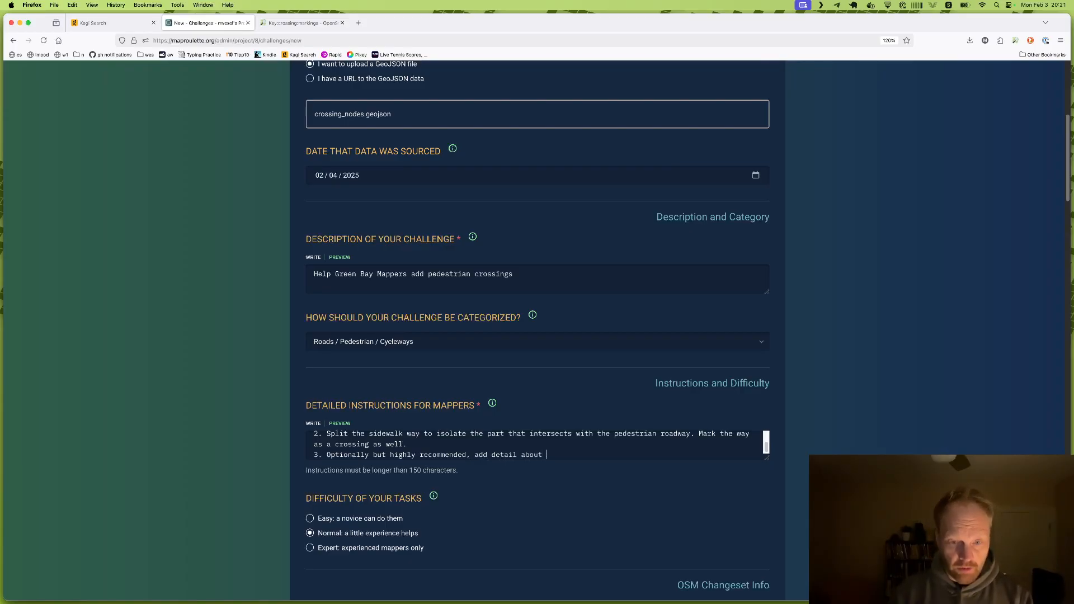
type("curbe")
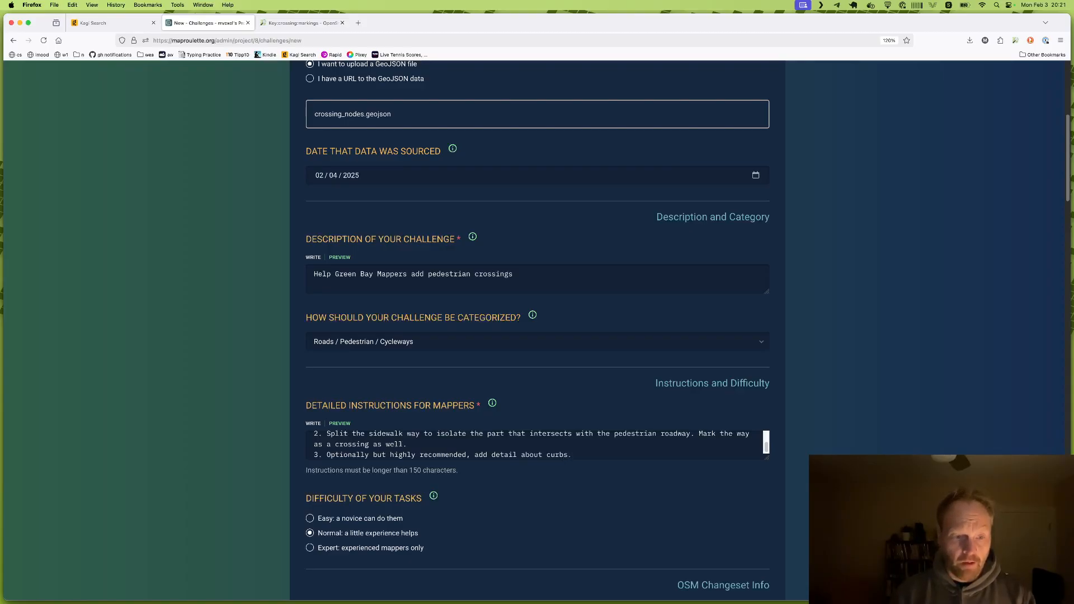
- Add the paragraph "I highly recommend Rapid as an editor for this task, since it has some cool features to make this kind of mapping easier."
key("Return")
key("Return")
type("I highly recomme")
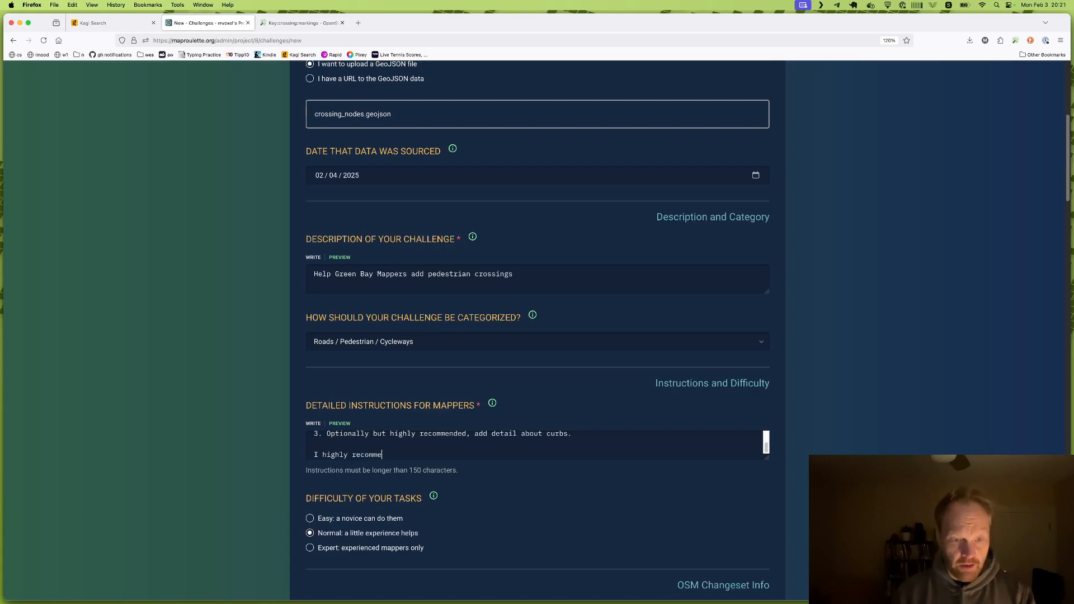
type("nd Rapid as an ")
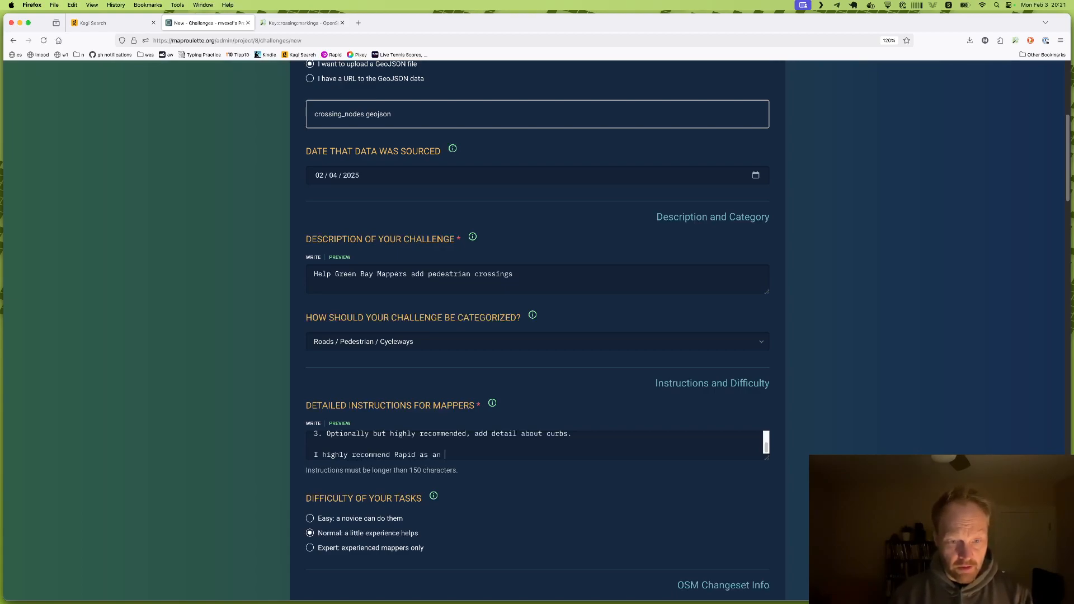
type("editor fopr")
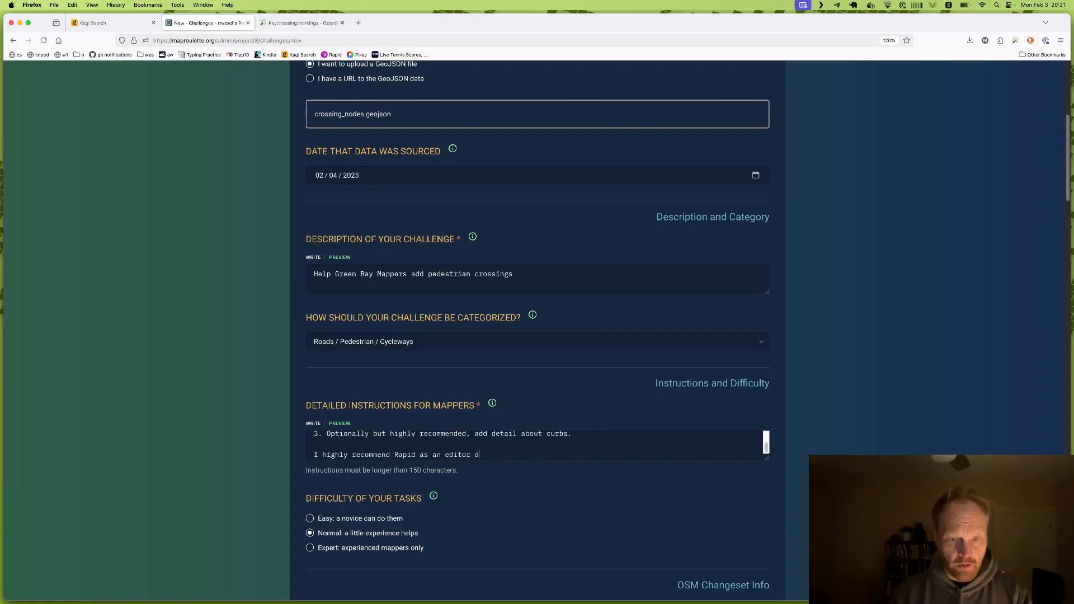
key("BackSpace")
type("r this r")
type("ask, since it has")
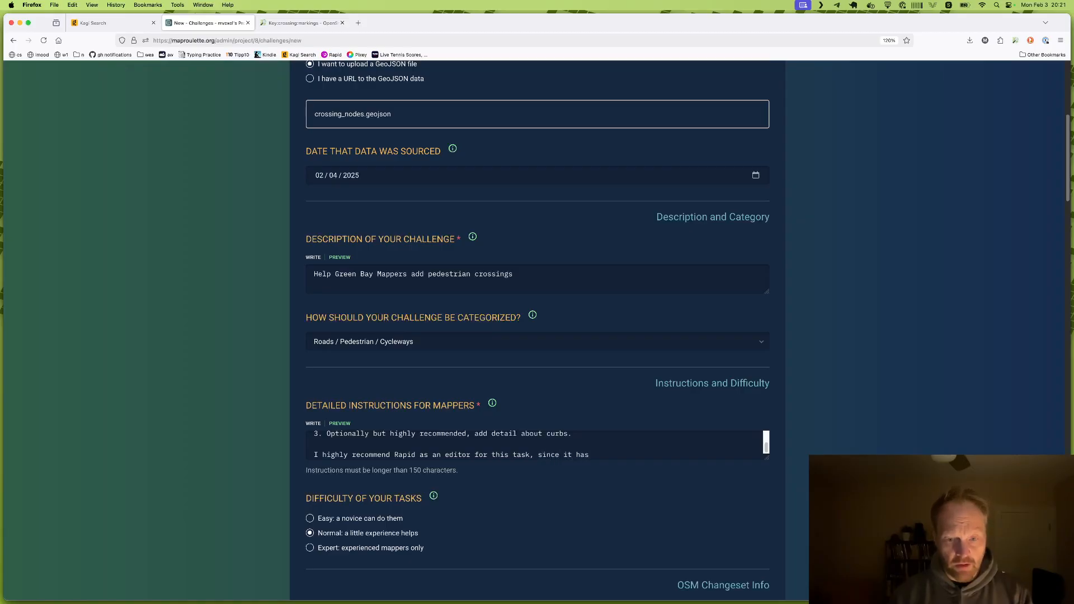
type(" some cool features to make th")
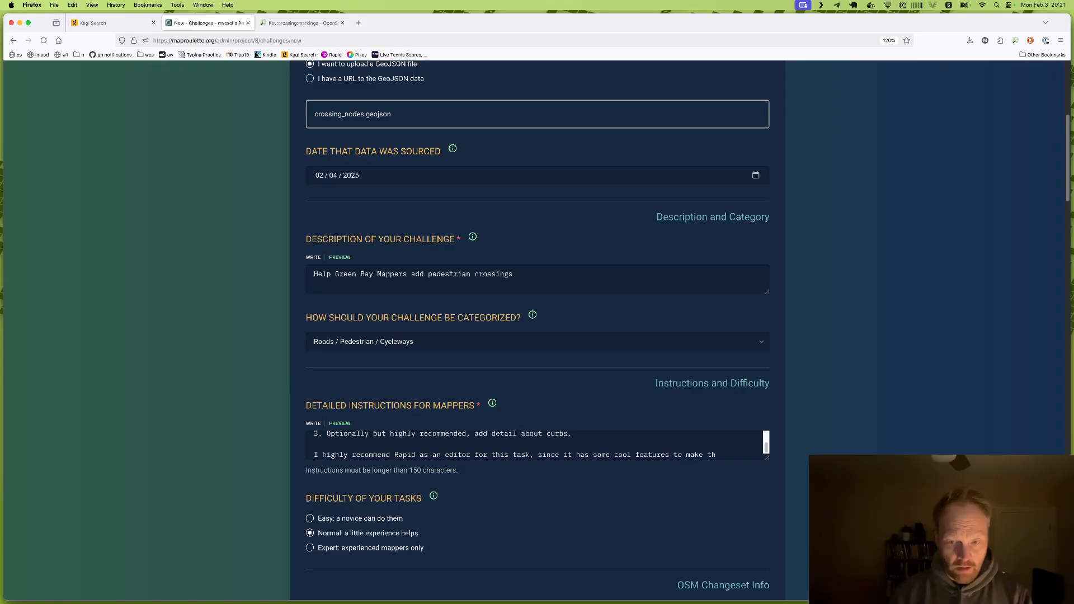
type("is kind of")
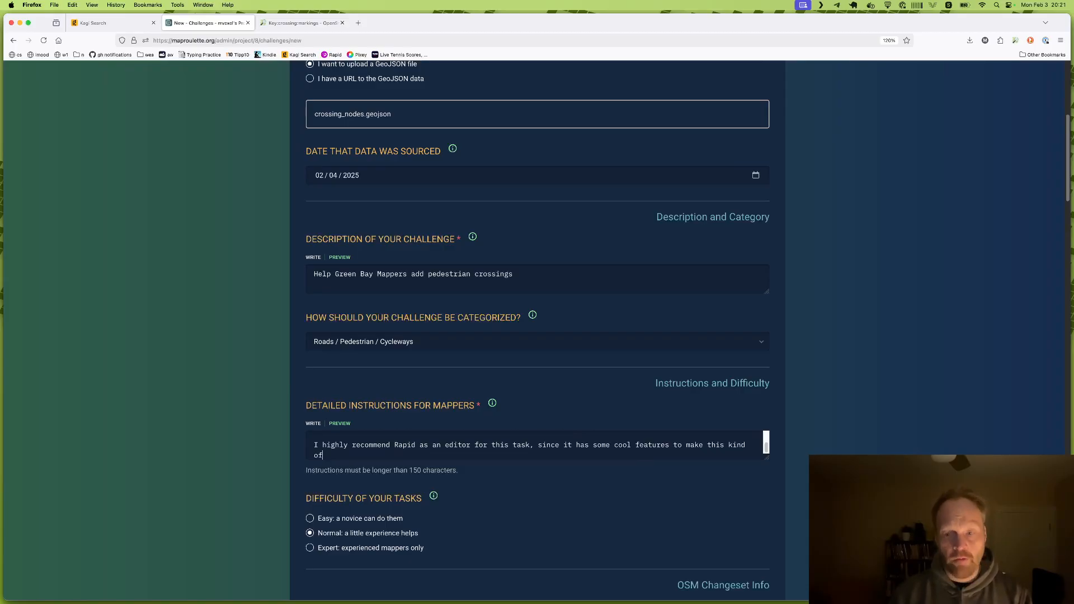
type(" mapping easier.")
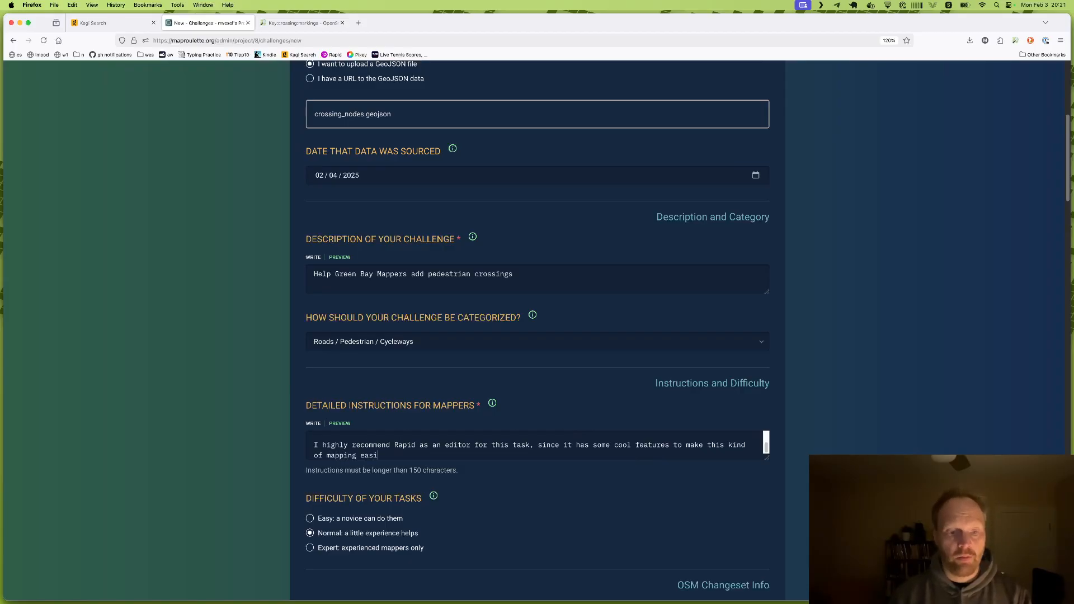
- End the mapper instructions with a separate closing line reading "Good luck and thanks!"
key("Return")
key("Return")
type("Good")
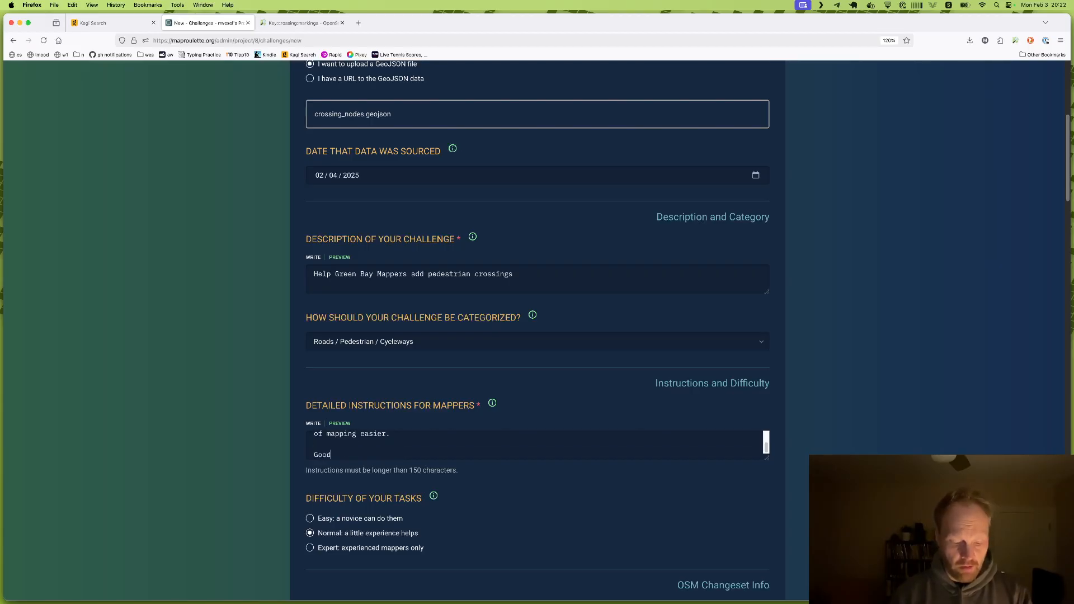
type(" luck and thanks")
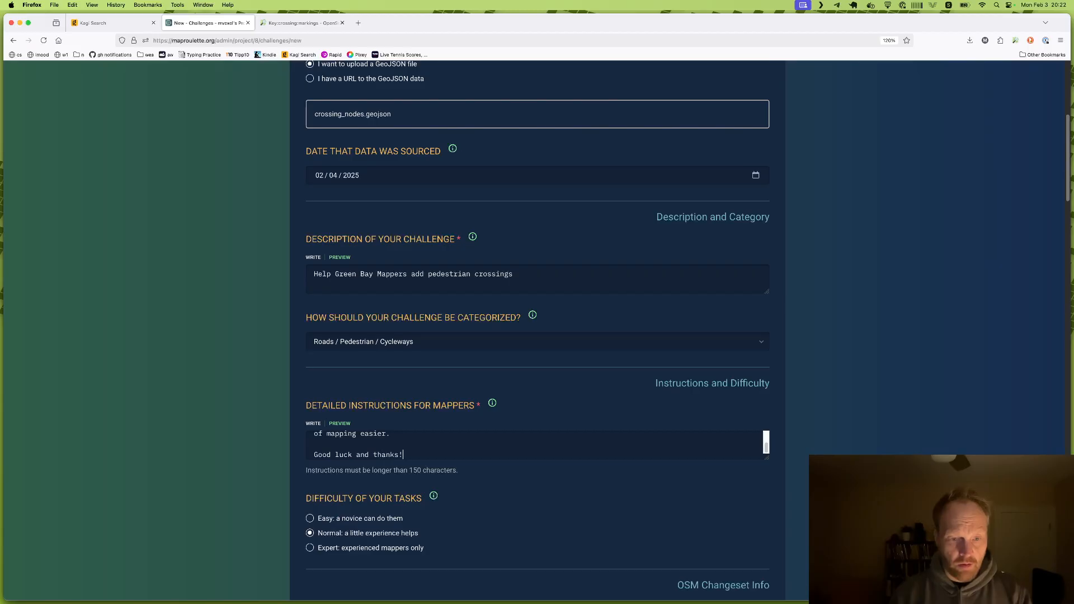
type("!")
- Enter "Added crossing detail" as the OSM changeset description of the challenge
scroll(498, 492, "down", 1)
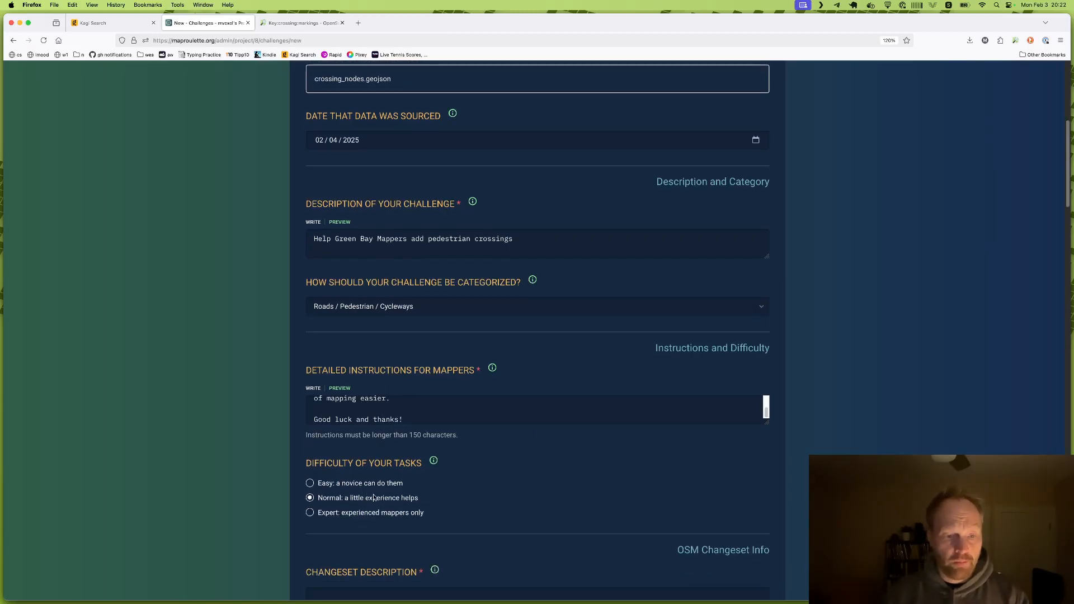
scroll(451, 498, "down", 4)
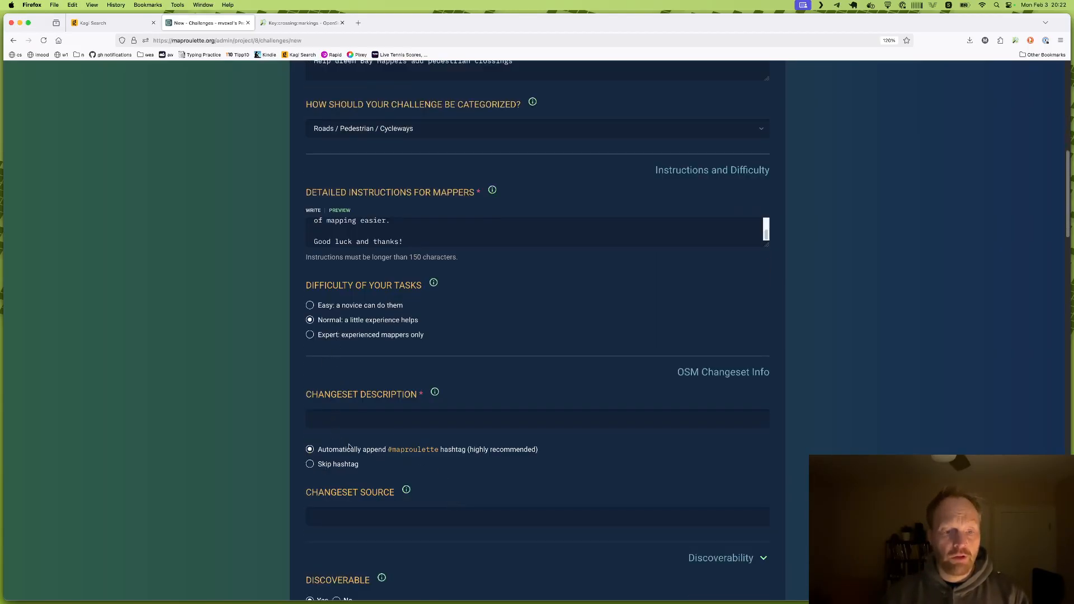
left_click(375, 417)
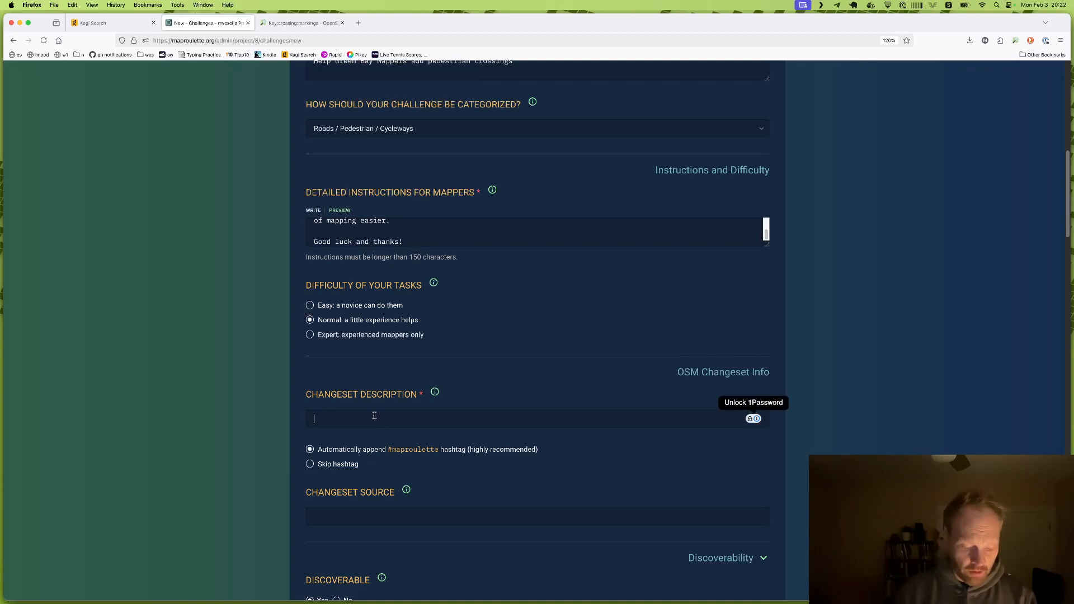
type("A")
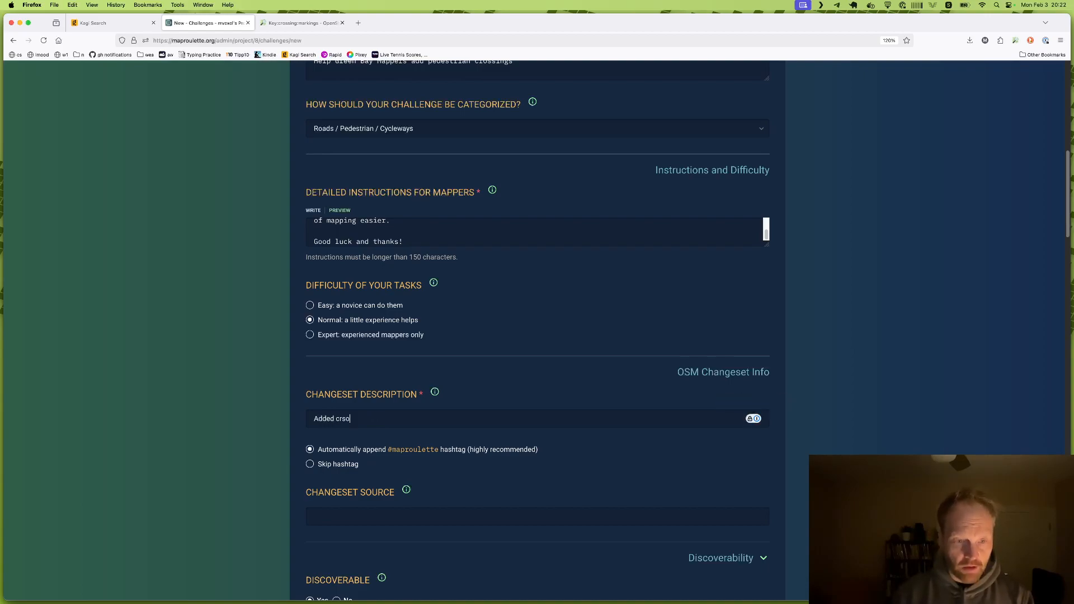
type("dded crossing detail")
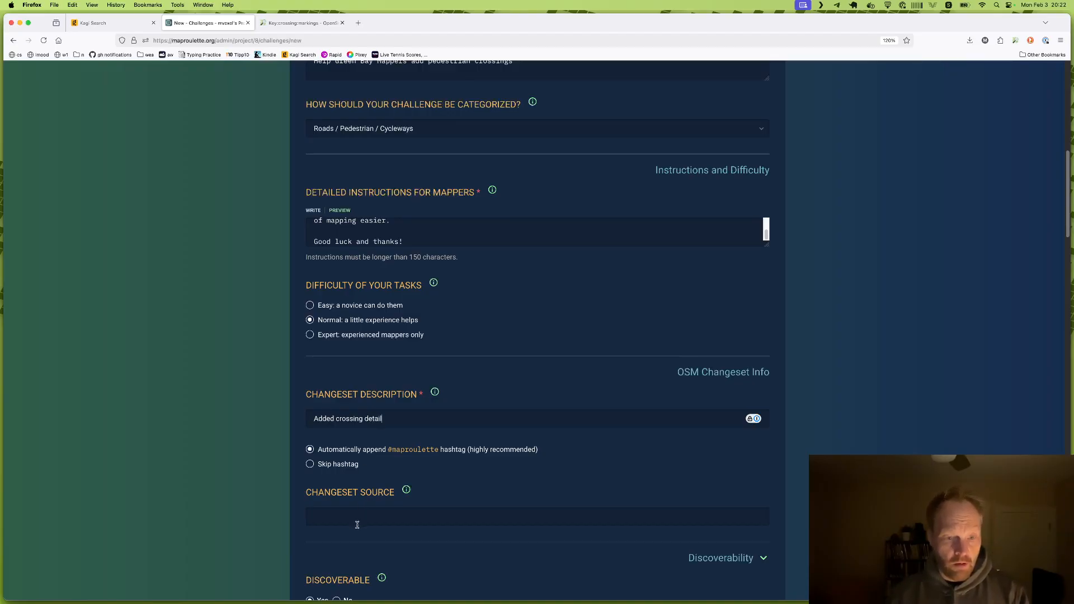
scroll(358, 517, "down", 3)
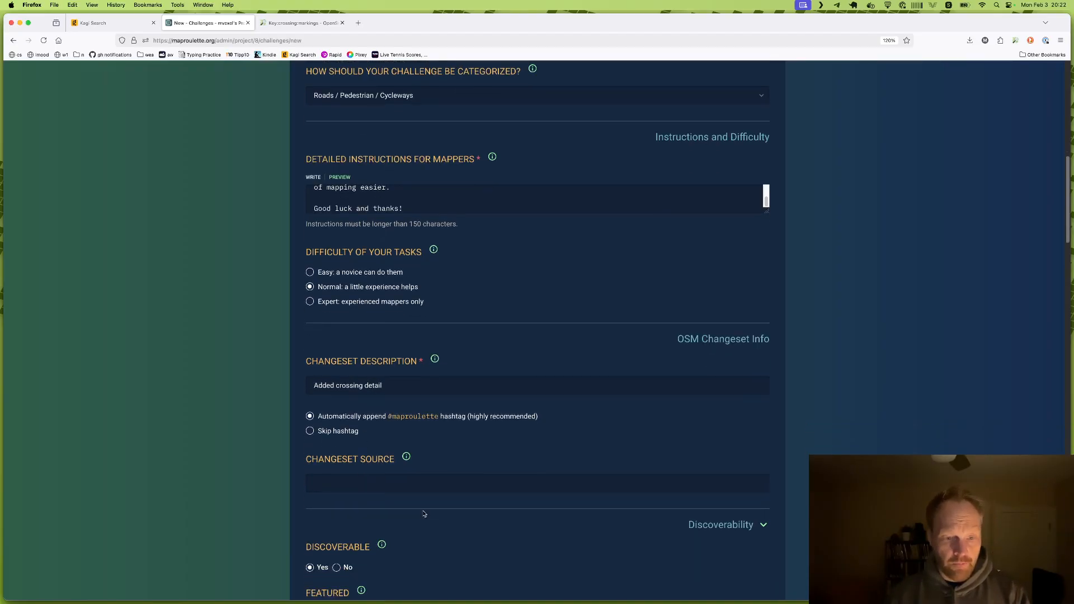
scroll(462, 498, "down", 7)
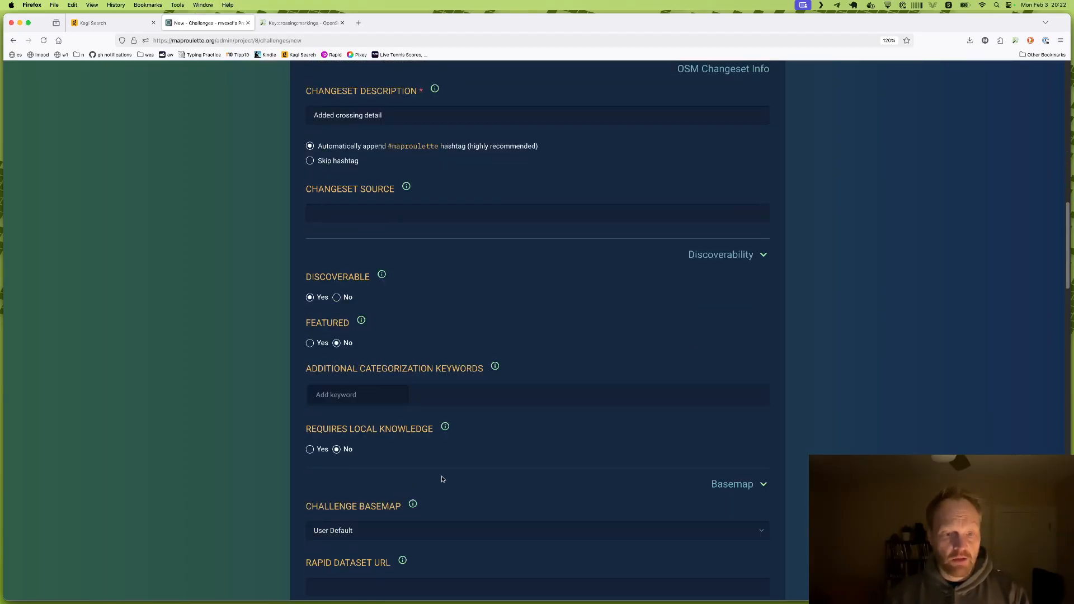
- Accept the OSM Automated Edits code of conduct and finish creating the challenge with the remaining settings left at default
scroll(414, 464, "down", 2)
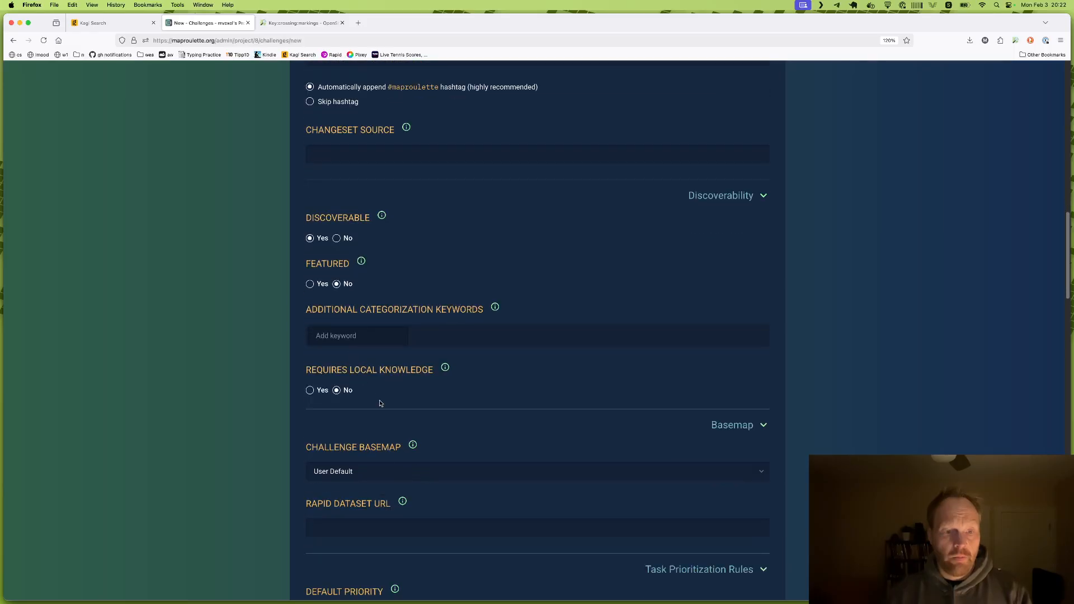
scroll(419, 451, "down", 14)
scroll(429, 453, "down", 20)
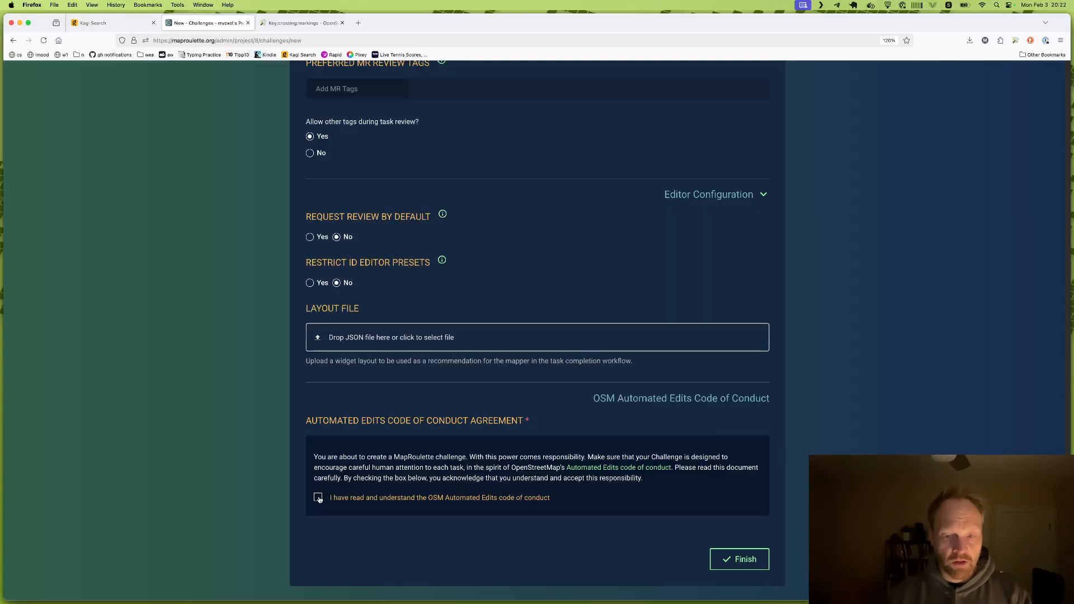
left_click(318, 498)
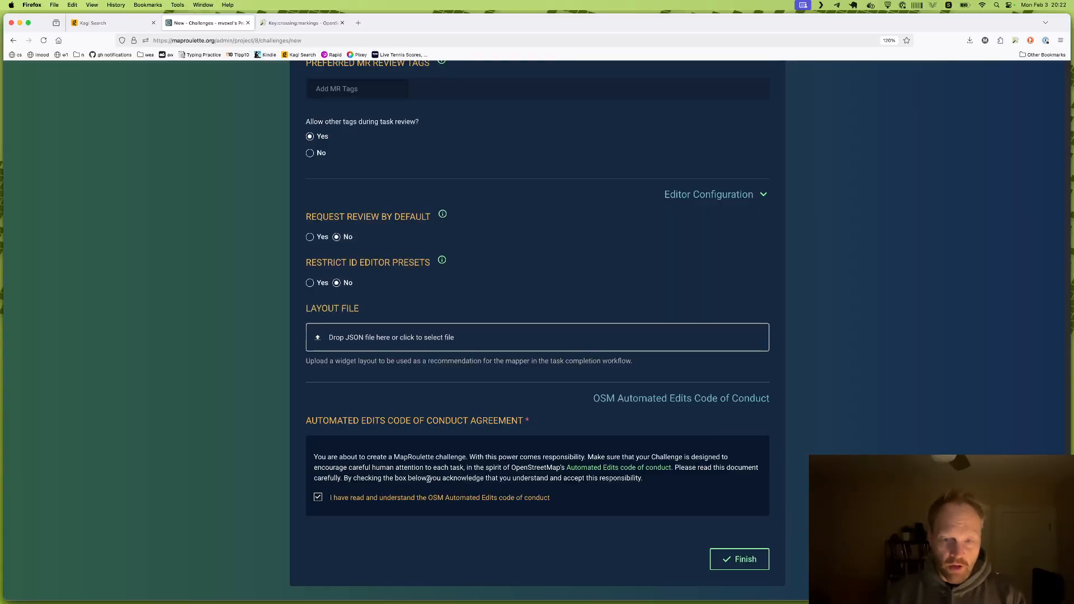
left_click(749, 561)
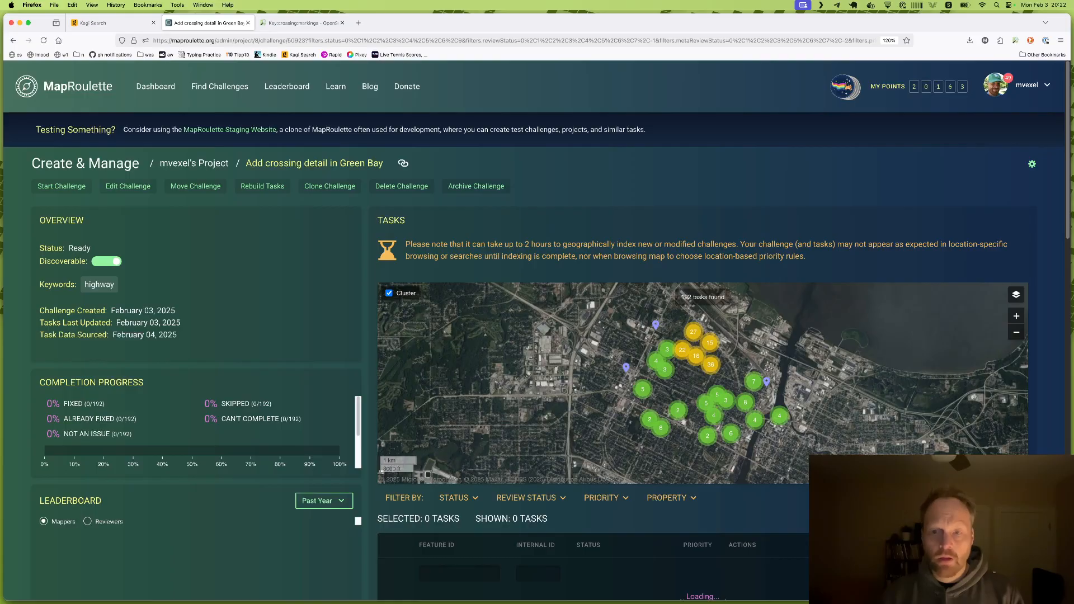
- Open the start page of the new Add crossing detail in Green Bay challenge
scroll(537, 330, "down", 3)
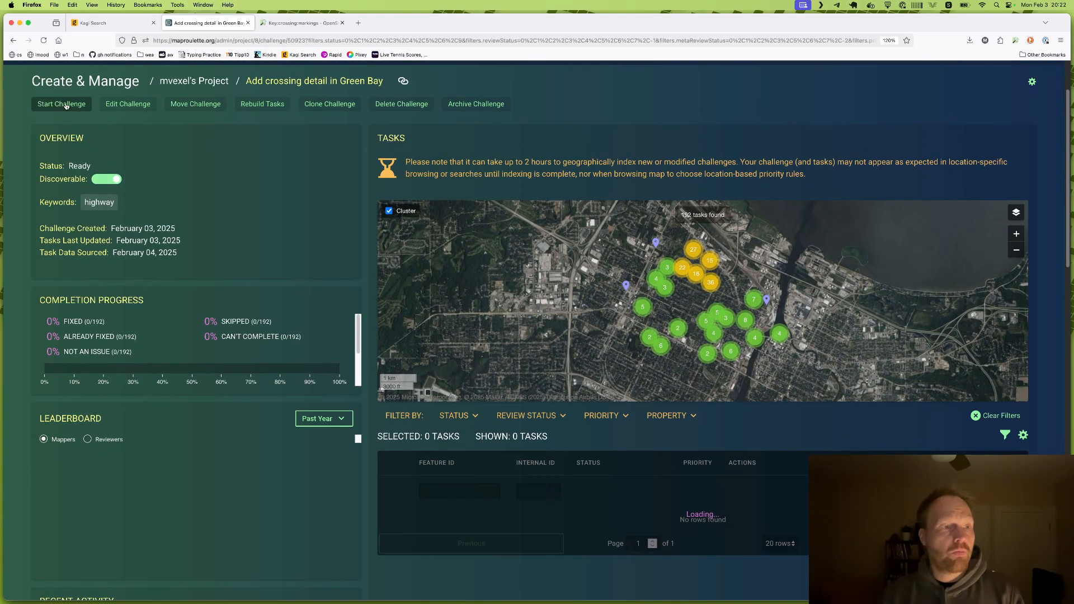
left_click(266, 86)
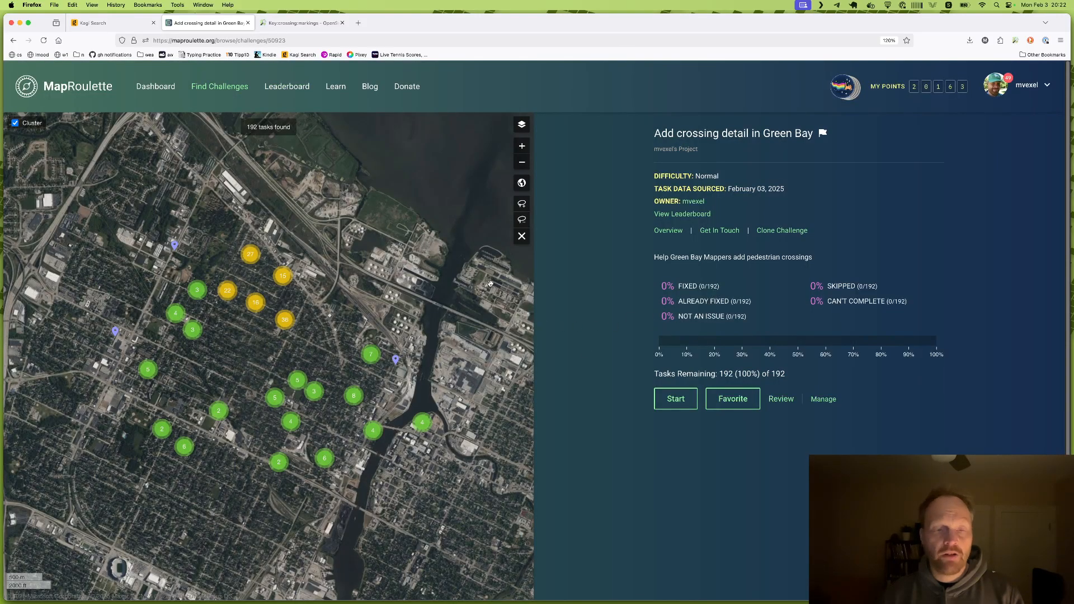
- Switch to JOSM, select all nodes in crossing_nodes.geojson to check their count, clear the selection and return to Firefox
key("super+Tab")
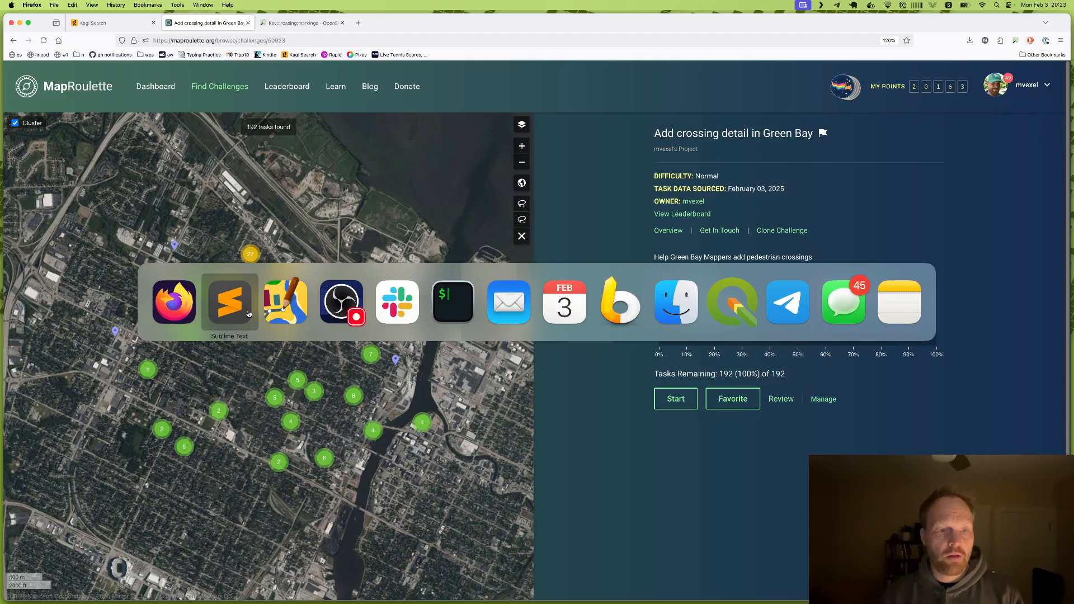
left_click(294, 316)
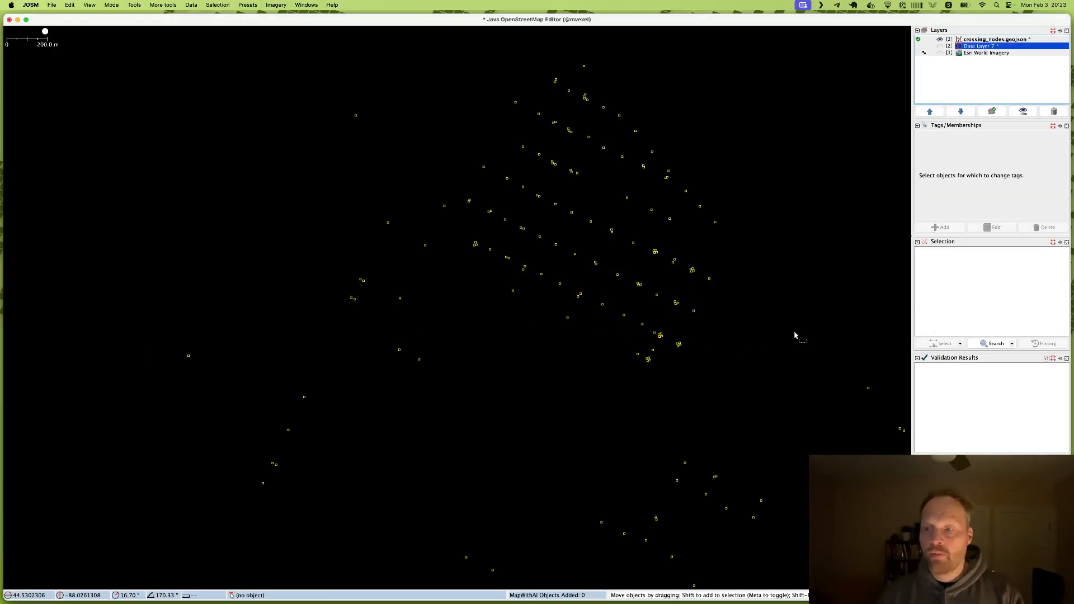
key("super+a")
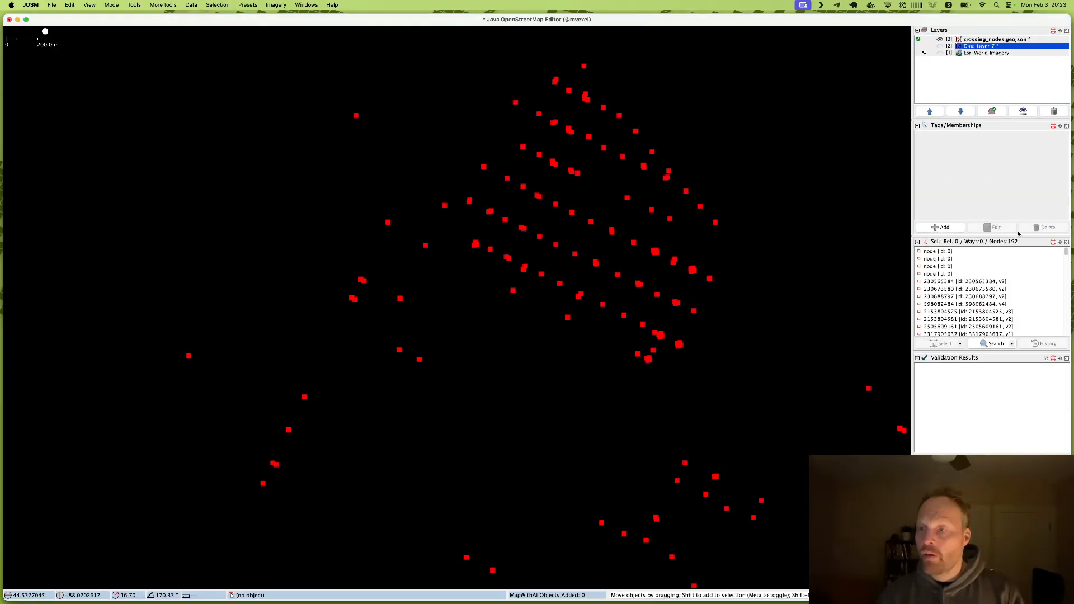
left_click(770, 295)
key("super+Tab")
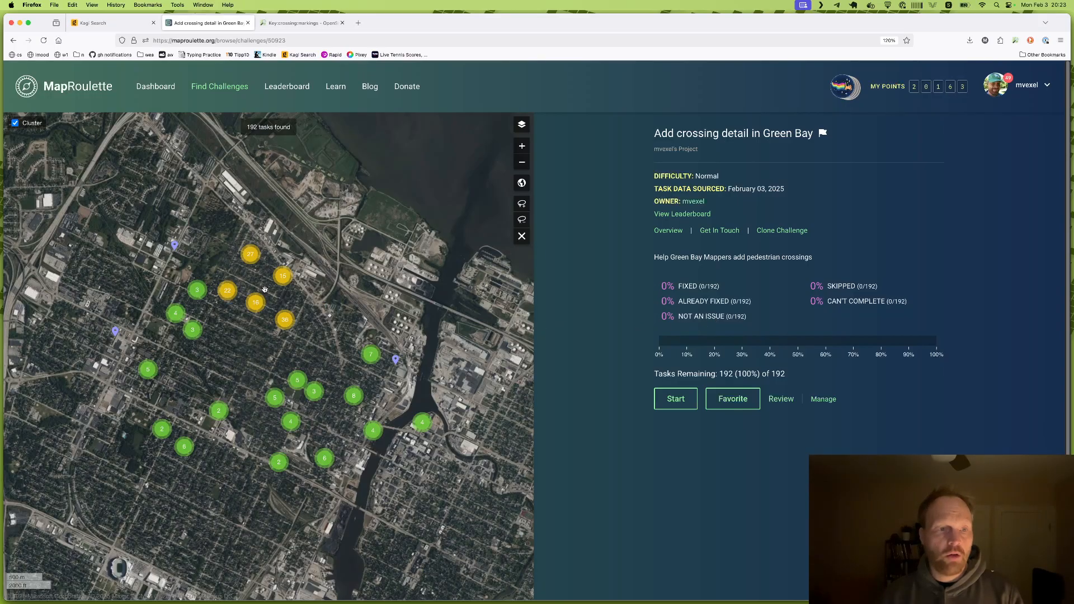
- Start a task from the Green Bay challenge and open it for editing in the embedded Rapid editor, bypassing the tutorial
left_click(678, 399)
left_click_drag(720, 390, 663, 376)
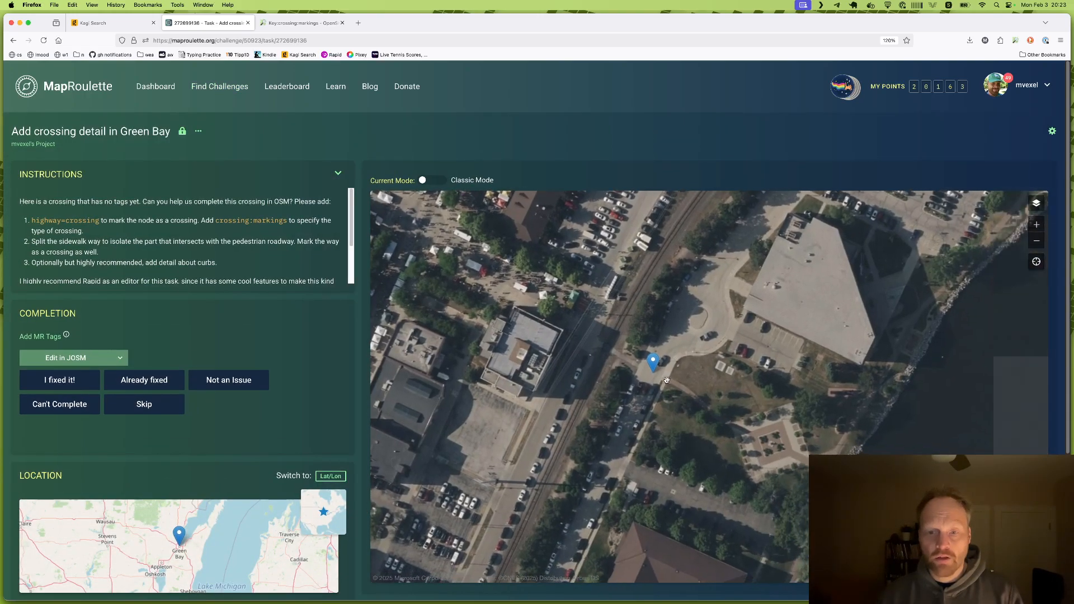
left_click(121, 358)
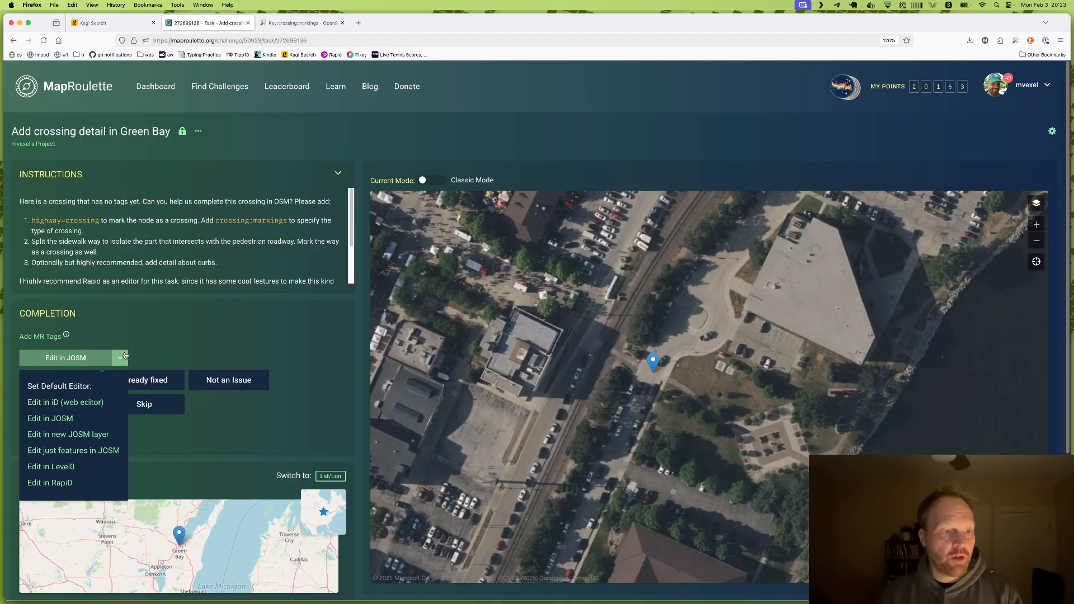
left_click(437, 183)
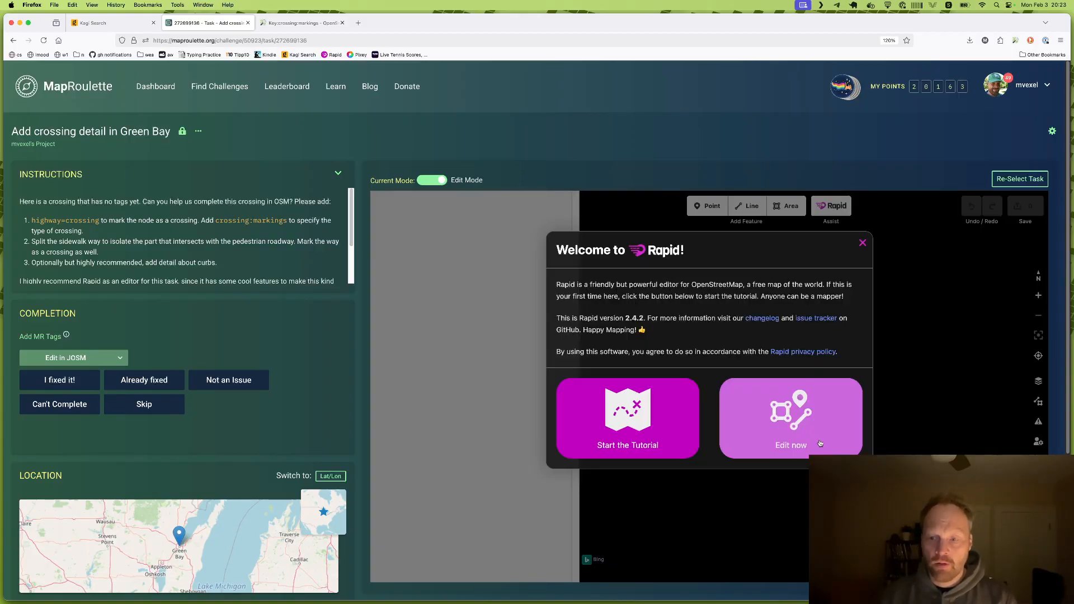
left_click(812, 434)
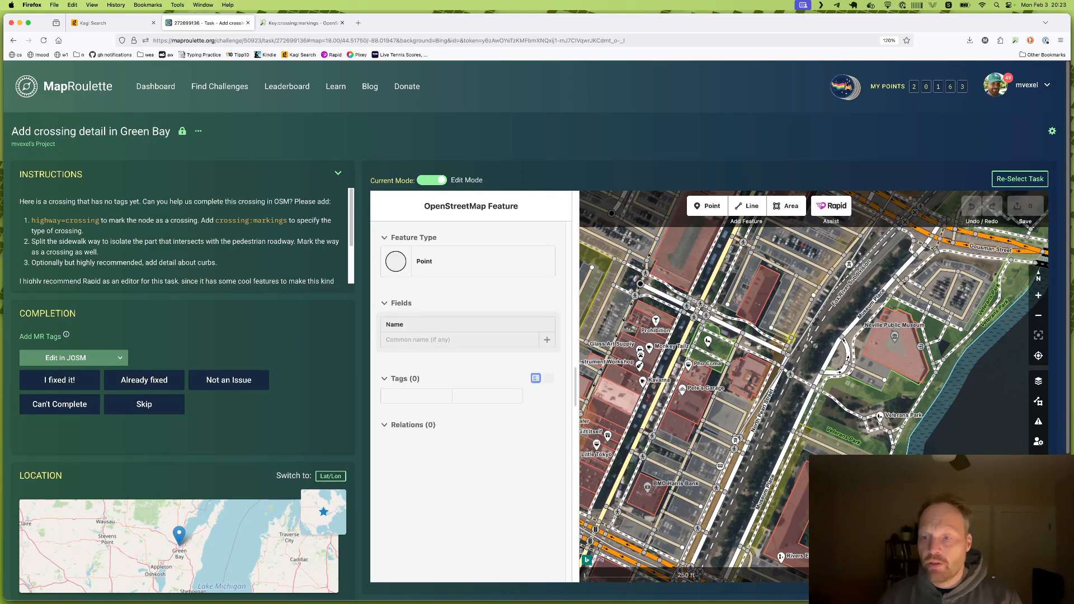
- Skip the current crossing task without a comment and load a random next task
scroll(811, 335, "up", 1)
left_click(819, 317)
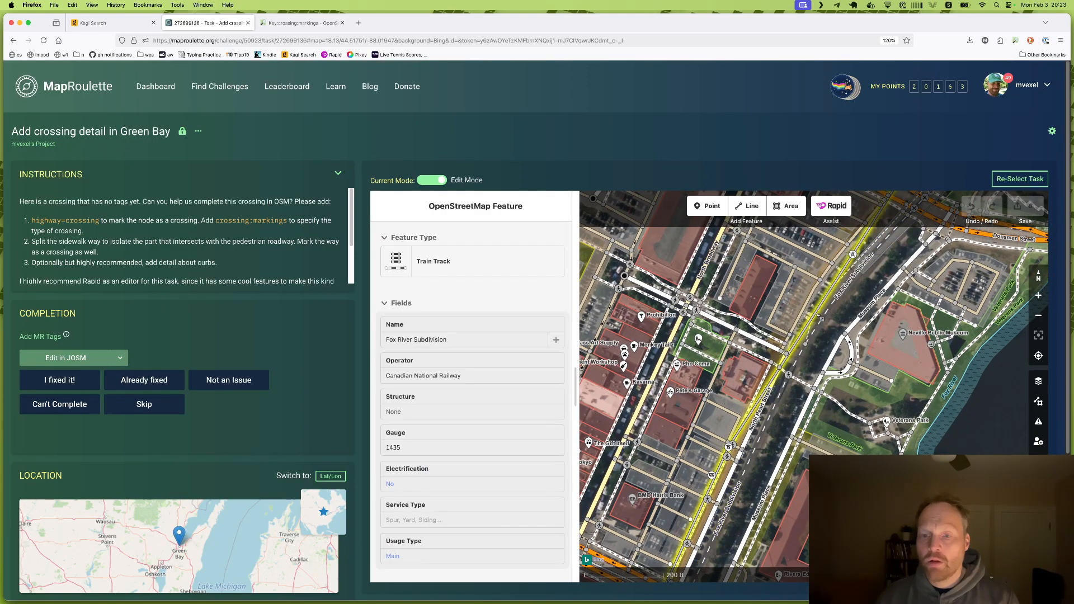
left_click(124, 404)
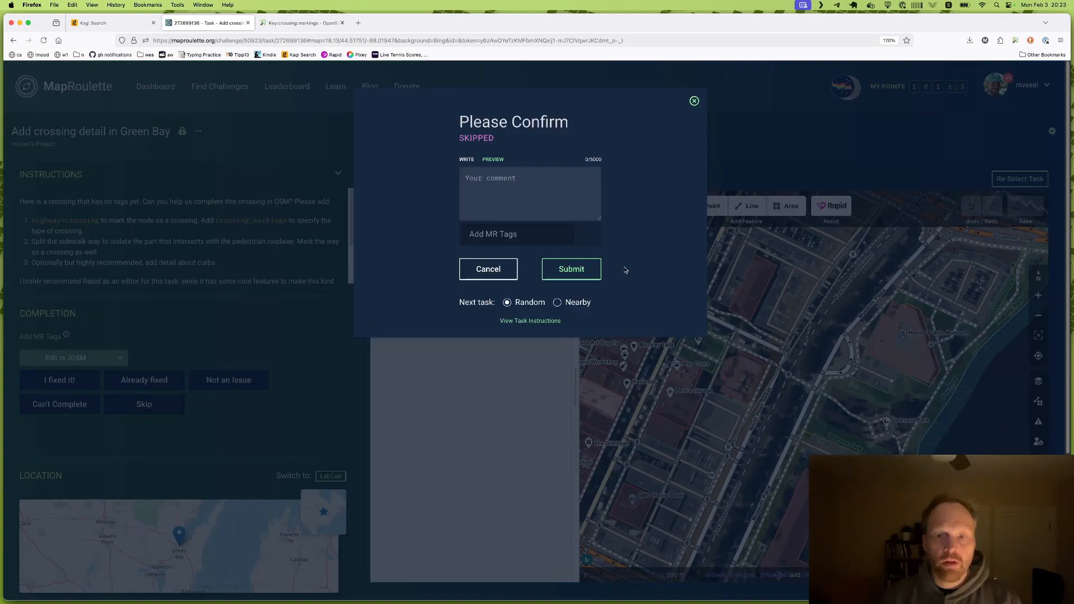
left_click(581, 269)
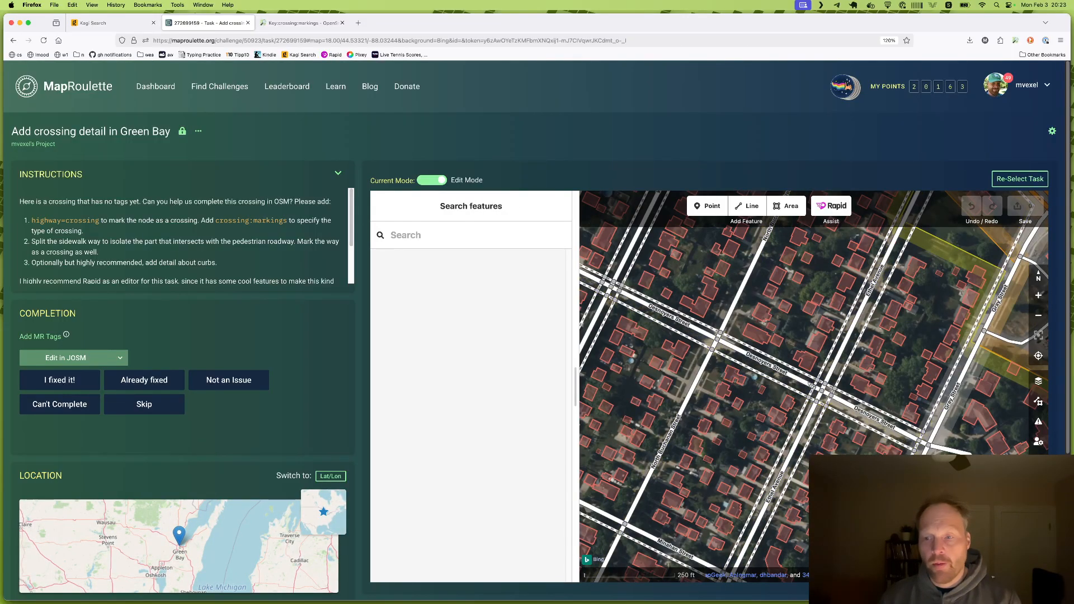
- Set the feature type of the untagged sidewalk crossing point on the north side of Desnoyers Street to Unmarked Crossing
left_click(807, 385)
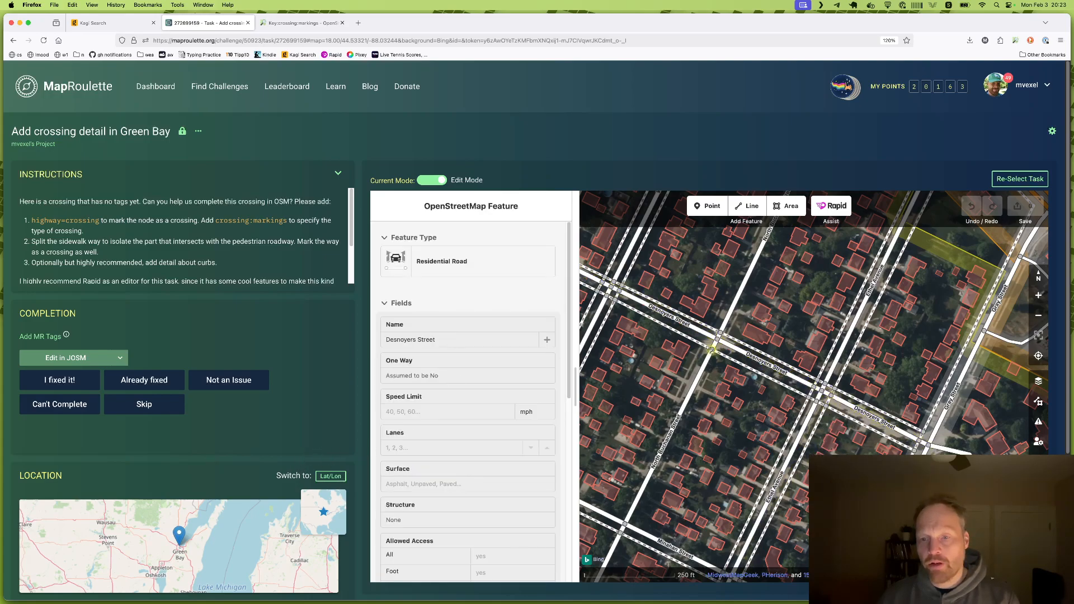
scroll(722, 333, "up", 5)
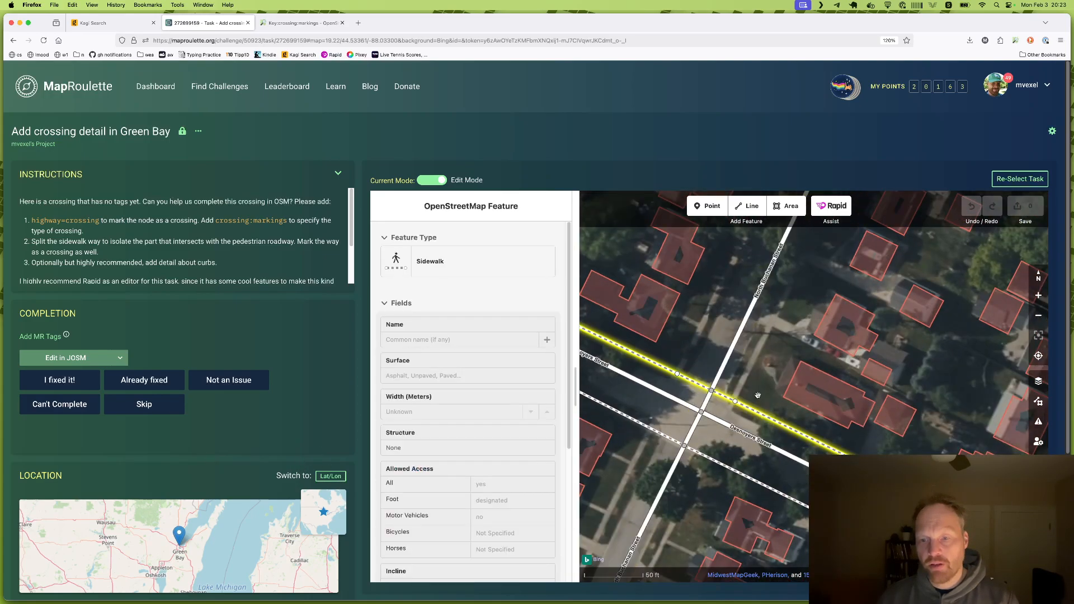
left_click(750, 366)
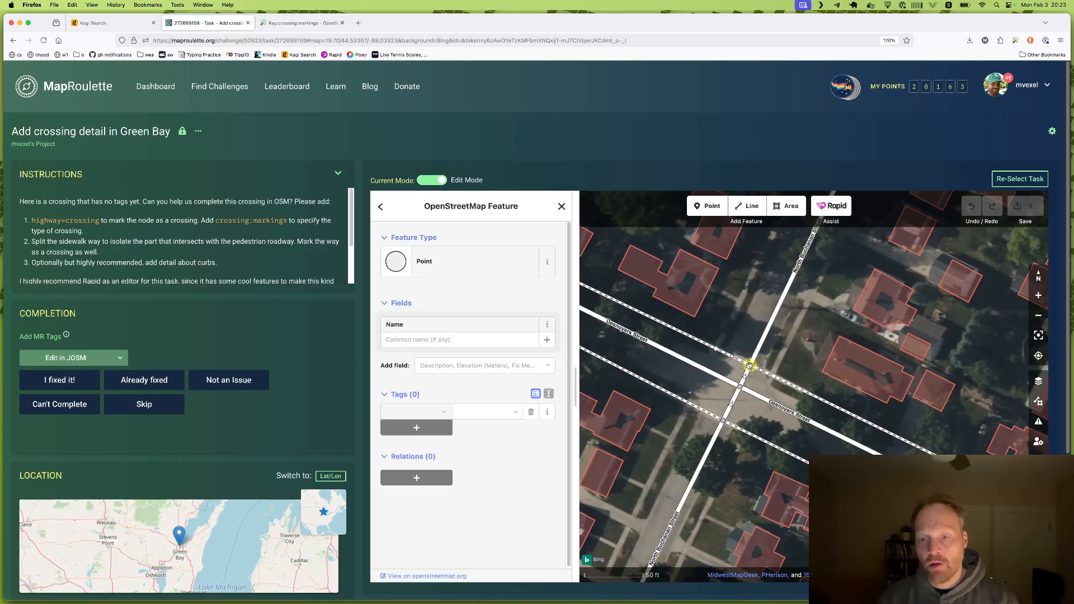
left_click(442, 270)
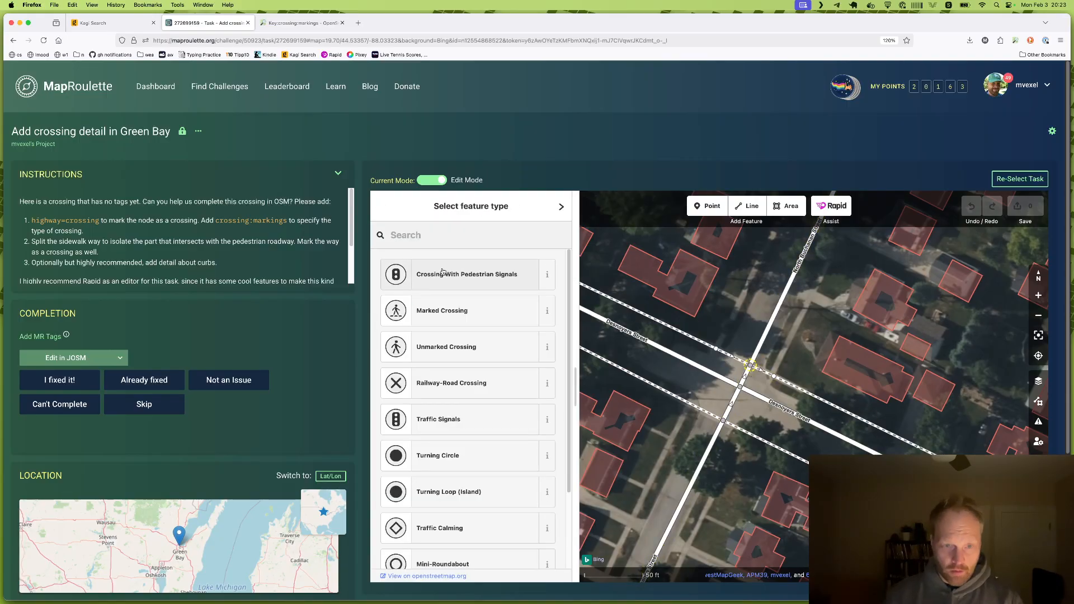
type("unmar")
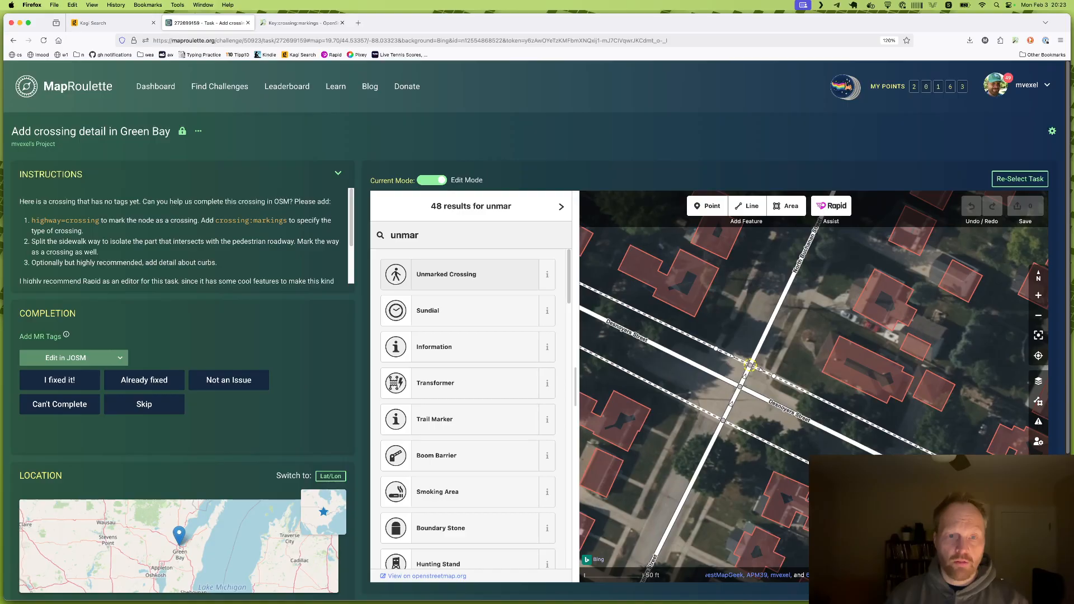
left_click(448, 274)
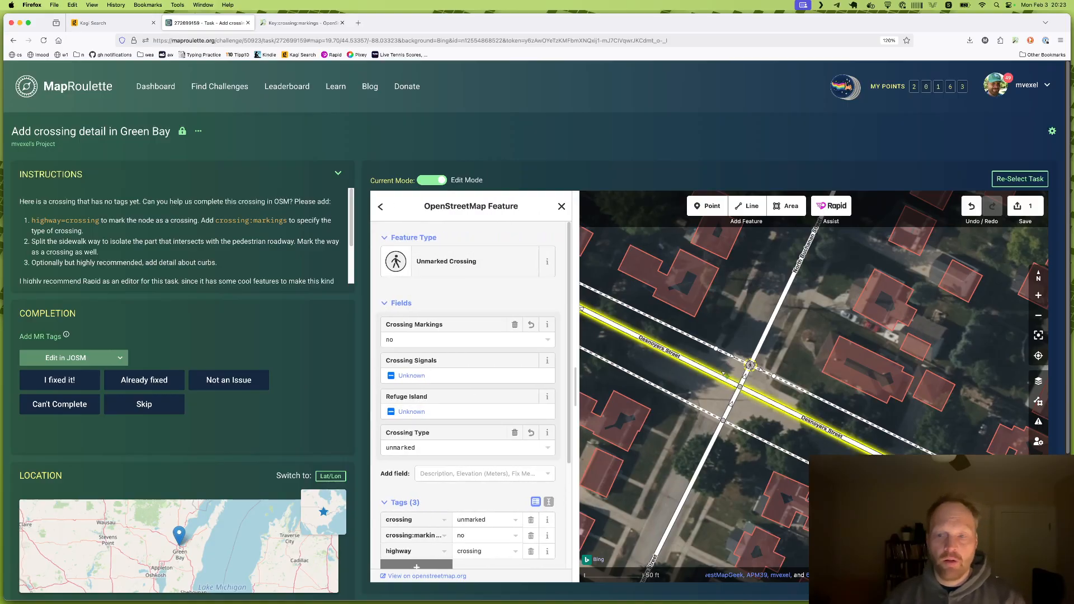
- Split the northern Desnoyers Street sidewalk at the points on both sides of the cross street to isolate the crossing segment
left_click(732, 356)
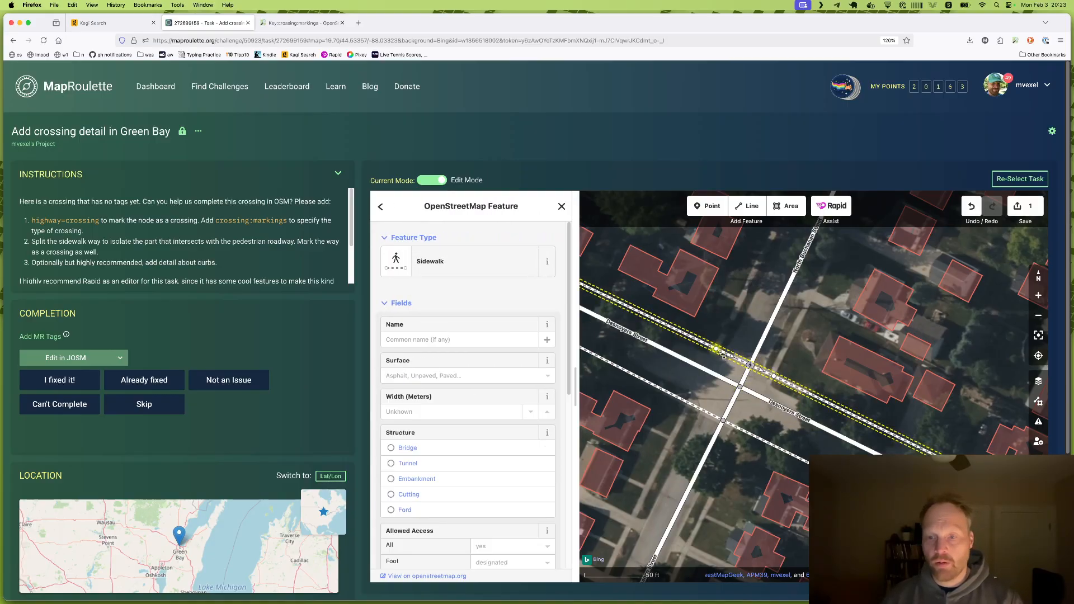
left_click(715, 347)
key("x")
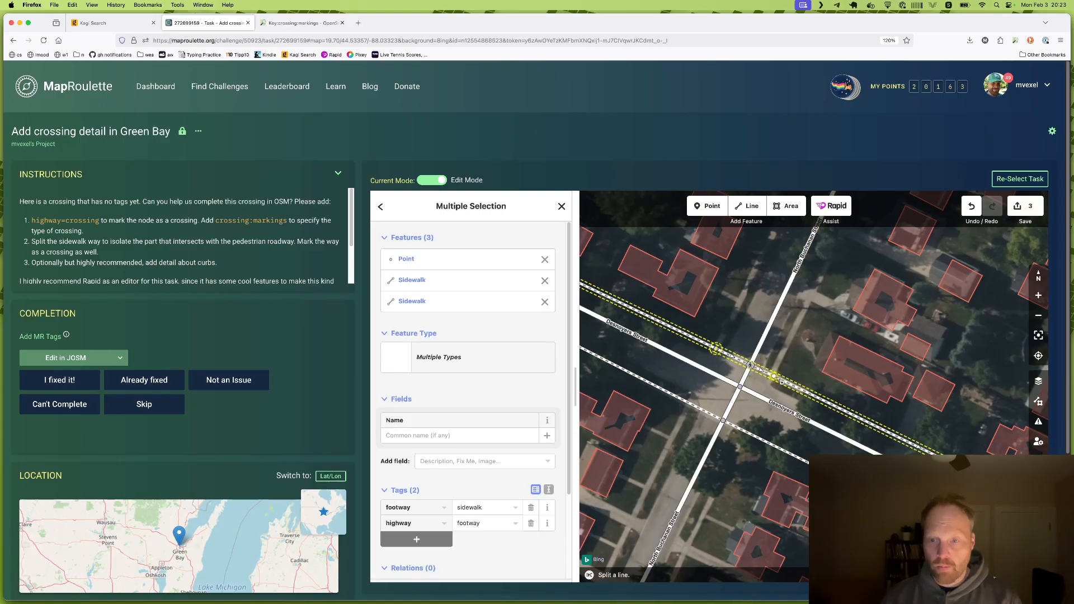
left_click(773, 376)
left_click(701, 342)
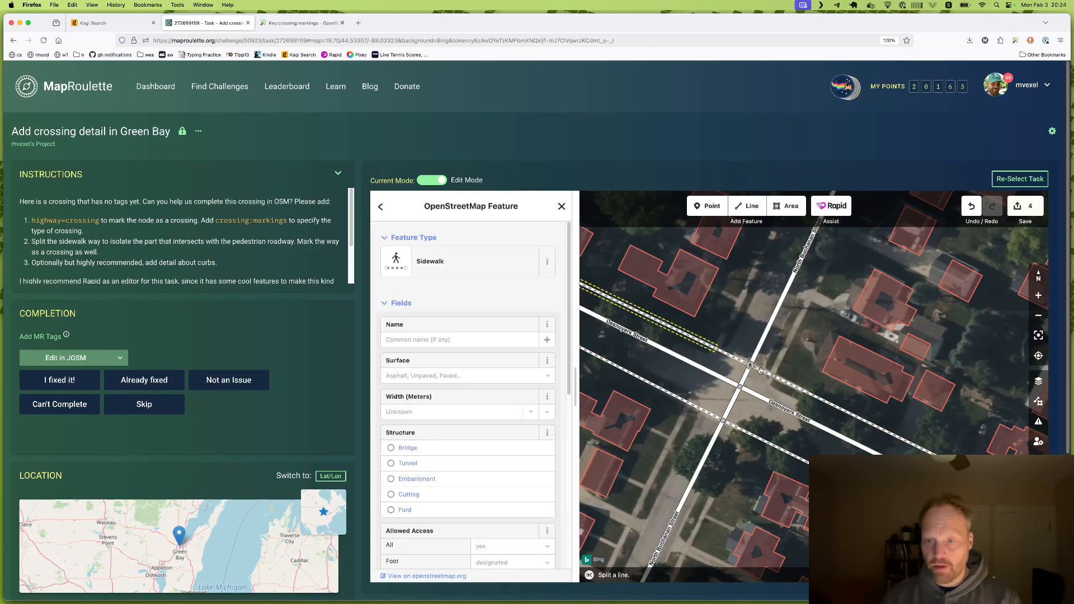
left_click(733, 357)
left_click(749, 365)
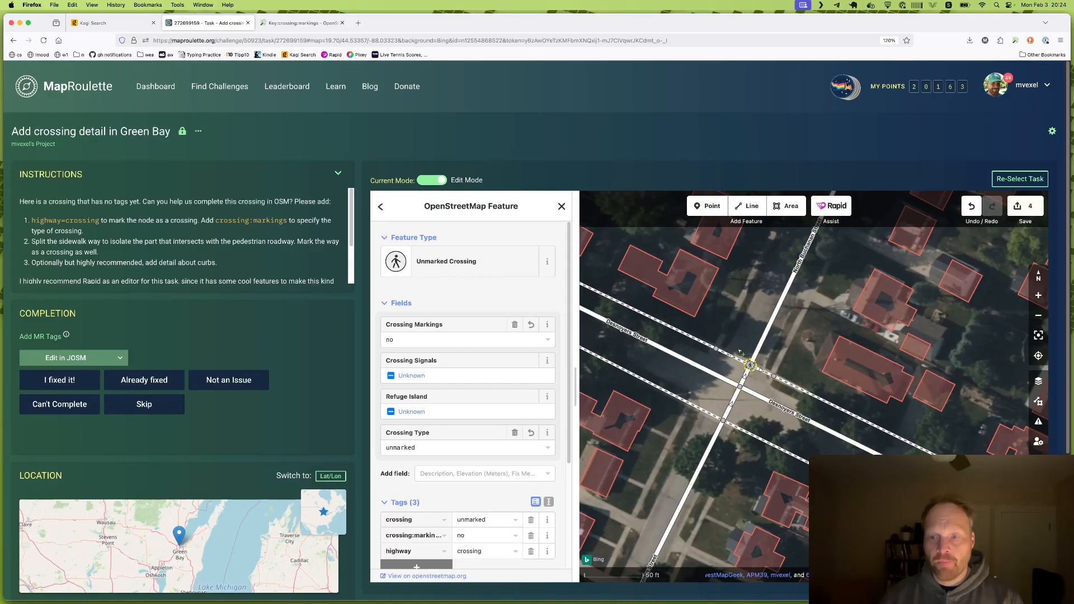
- Open the feature type choices for the short sidewalk segment crossing the roadway
left_click(737, 358)
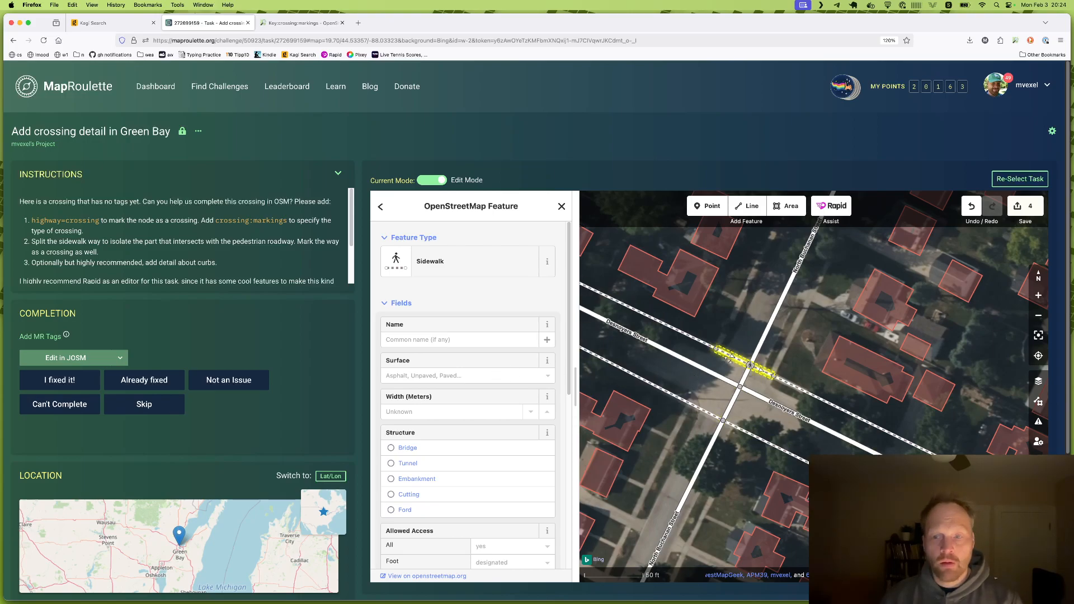
left_click(441, 262)
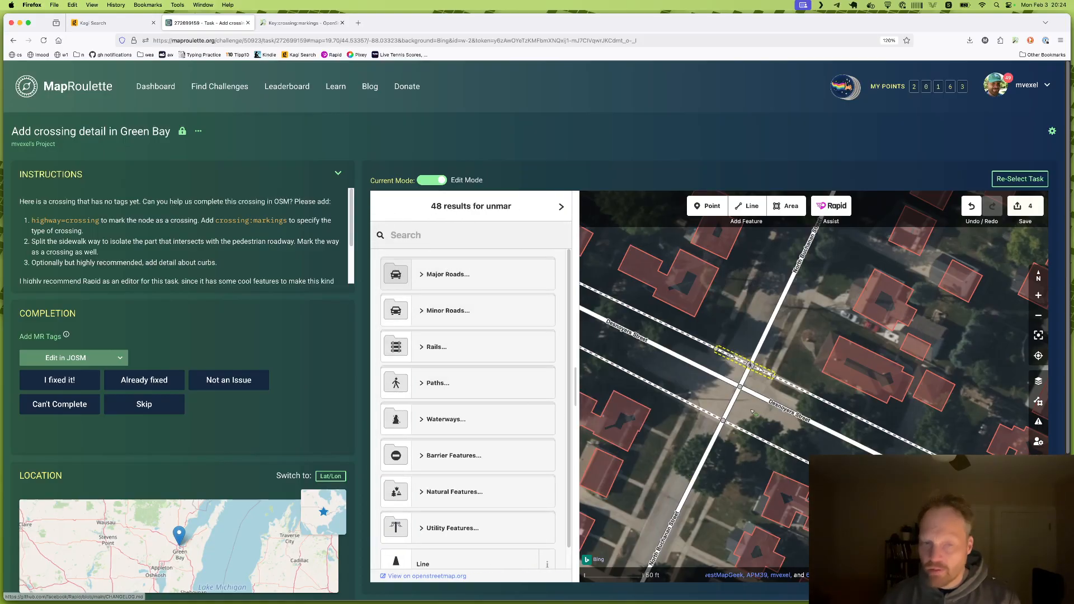
- Return to the challenge's overview page and examine how its tasks are distributed across the Green Bay map
left_click(106, 133)
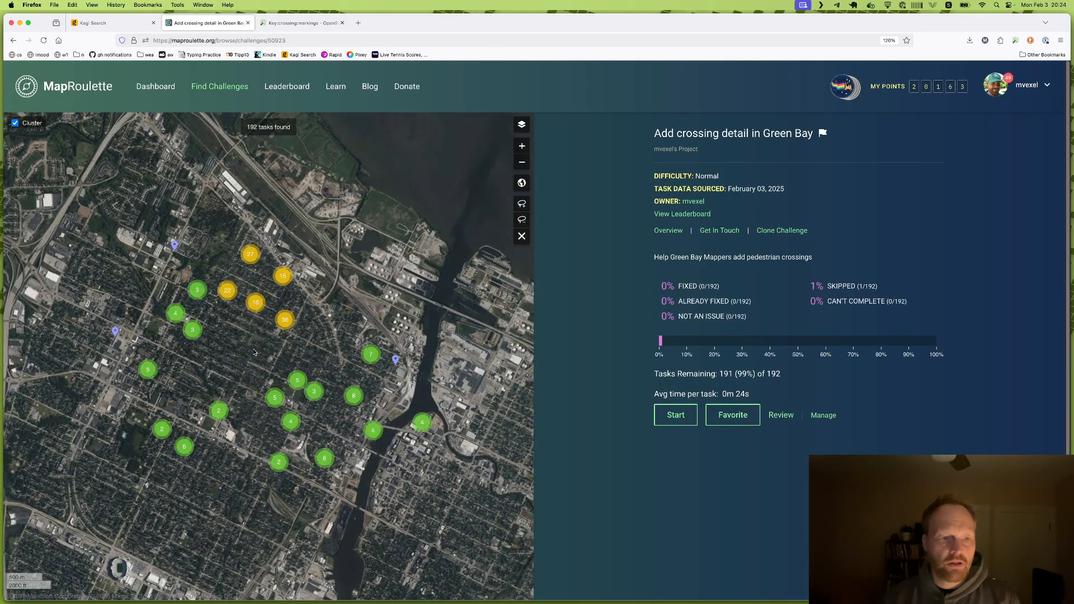
left_click_drag(254, 352, 299, 339)
scroll(333, 301, "up", 3)
scroll(333, 301, "up", 5)
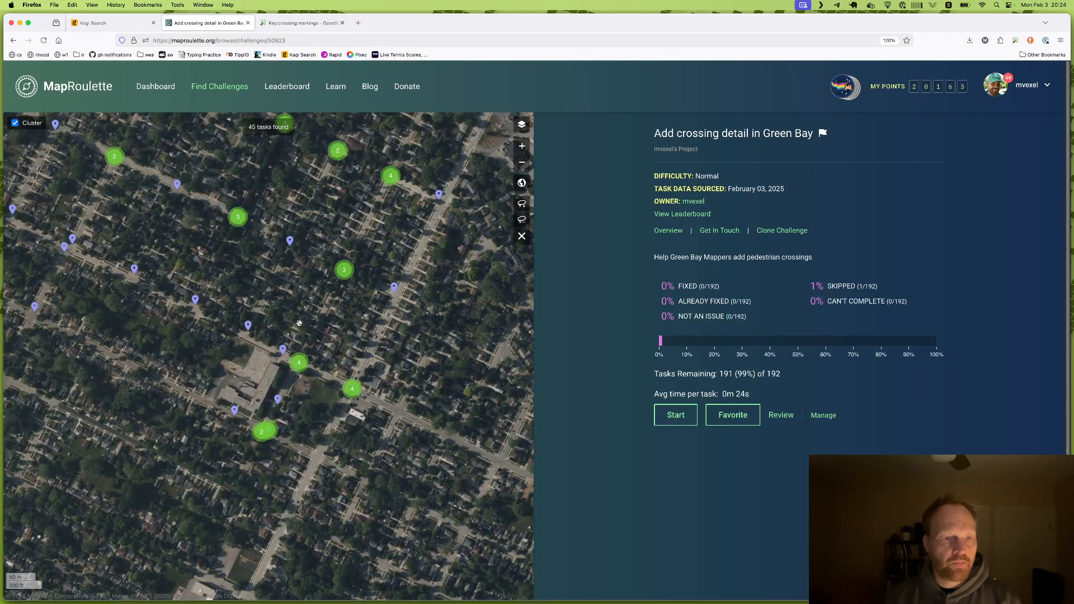
scroll(300, 323, "down", 5)
- Switch to JOSM and delete Data Layer 7 without saving or uploading its changes
key("super+Tab")
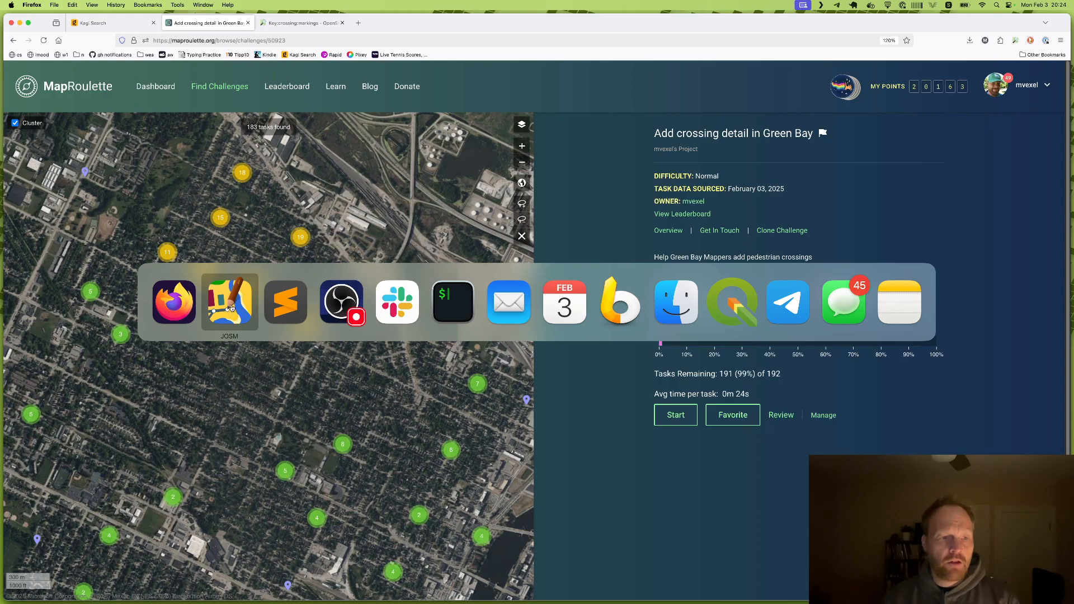
left_click(231, 307)
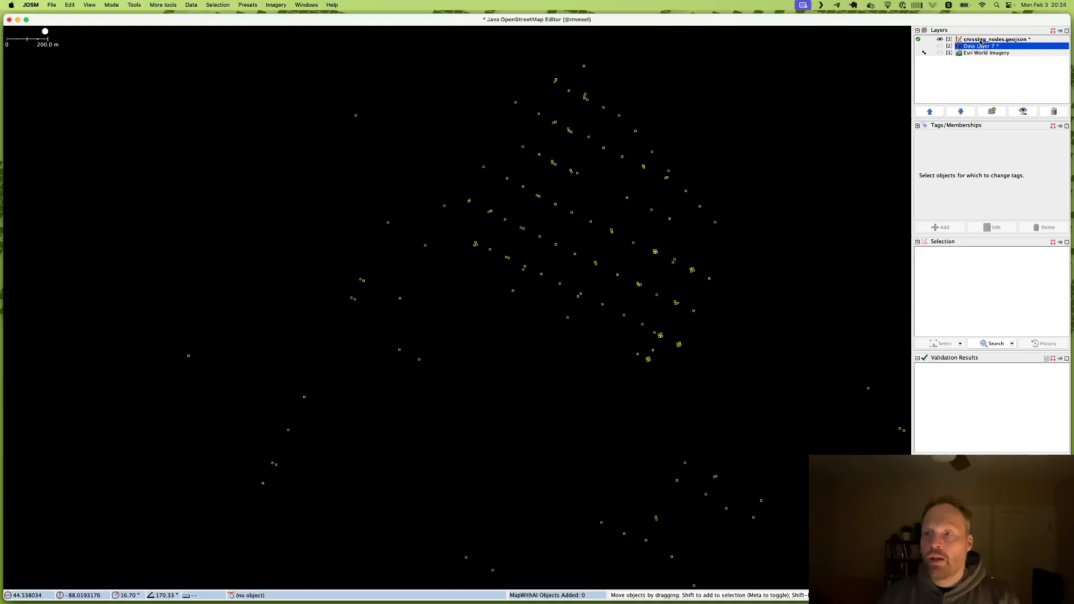
left_click(980, 42)
right_click(982, 41)
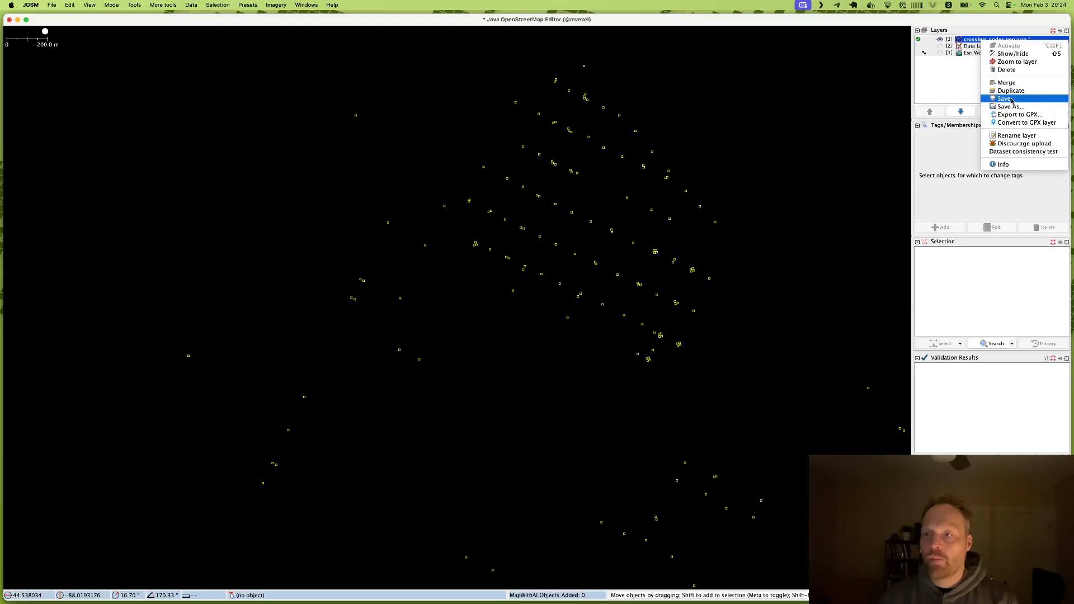
left_click(970, 46)
right_click(970, 47)
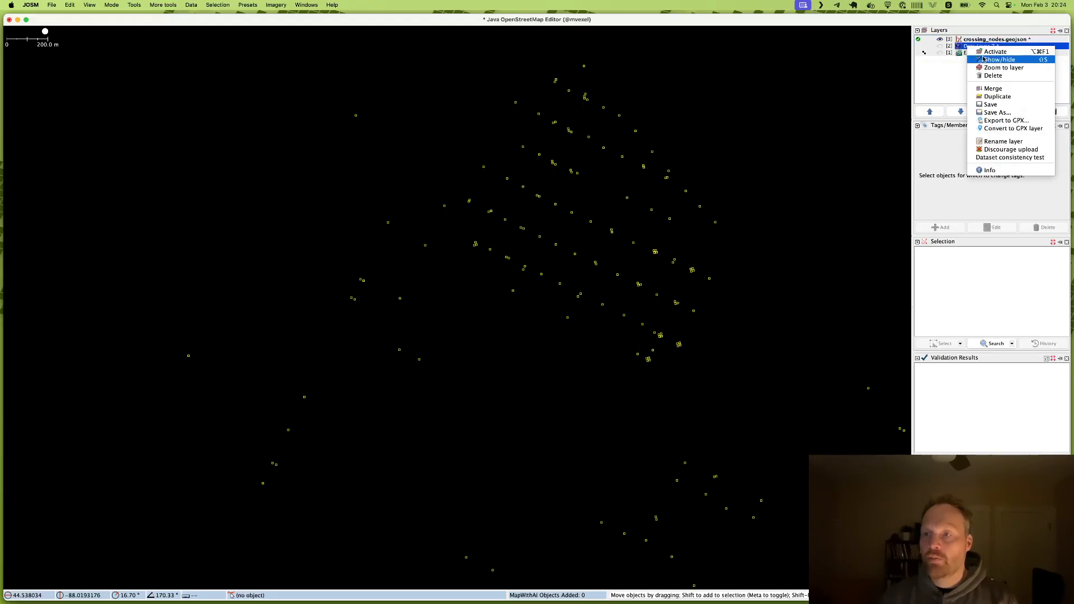
left_click(993, 76)
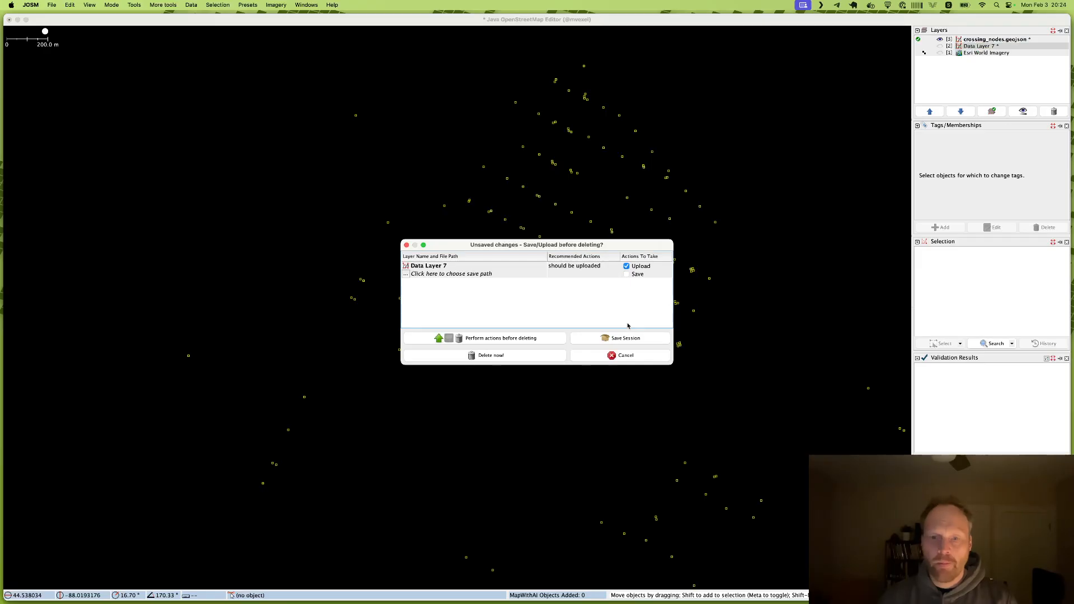
left_click(547, 357)
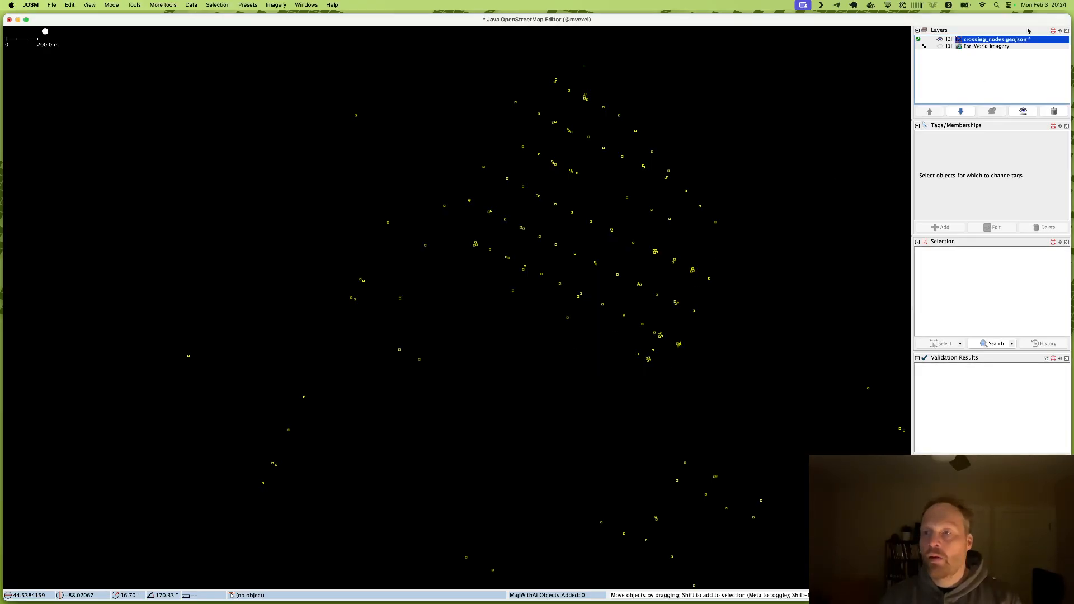
- Delete the crossing_nodes.geojson layer, discarding its unsaved changes
right_click(986, 39)
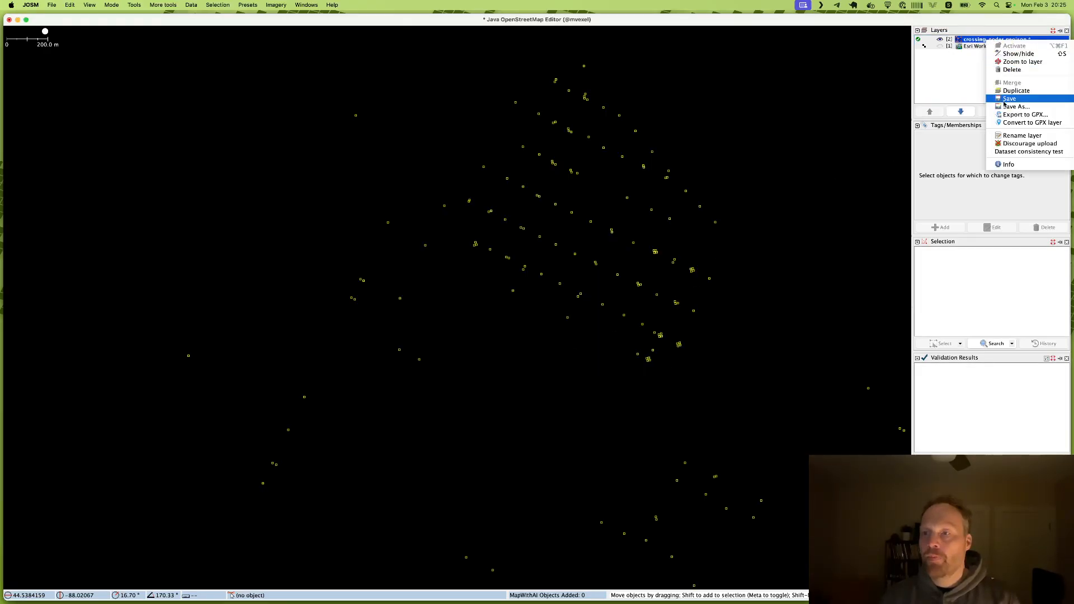
left_click(1012, 70)
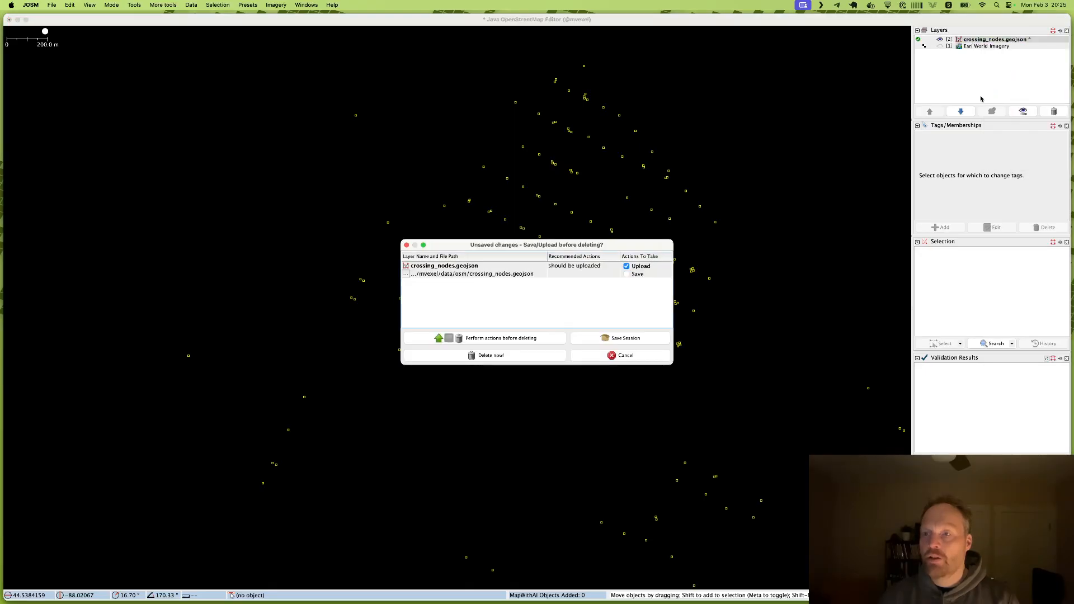
left_click(522, 356)
- Download OpenStreetMap data for a small area east of Howard and a larger adjoining area reaching east toward the bay
key("super+shift+Down")
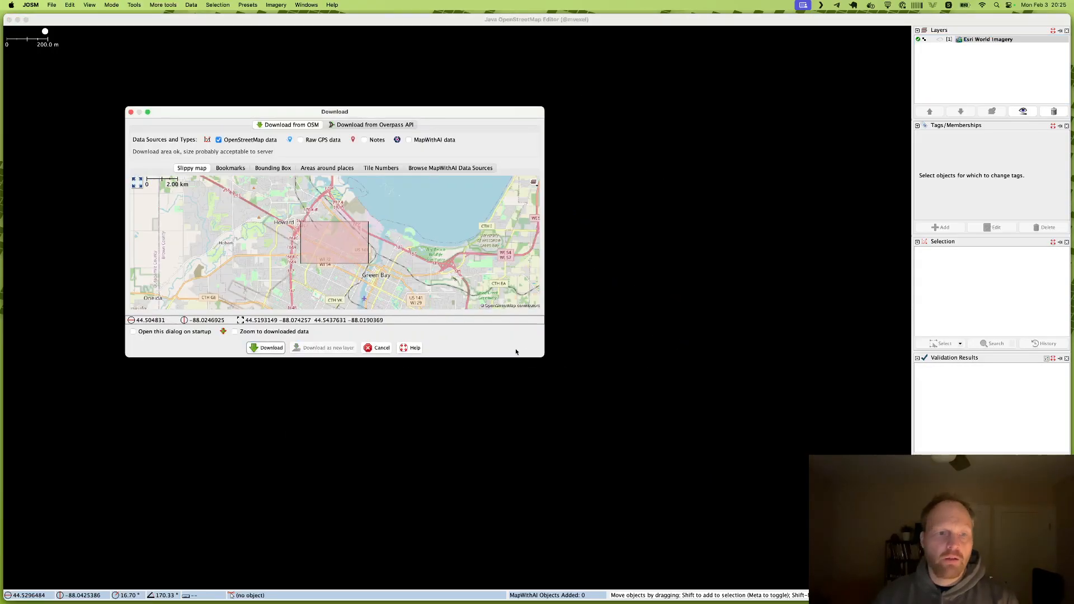
scroll(308, 199, "up", 1)
left_click_drag(327, 227, 383, 260)
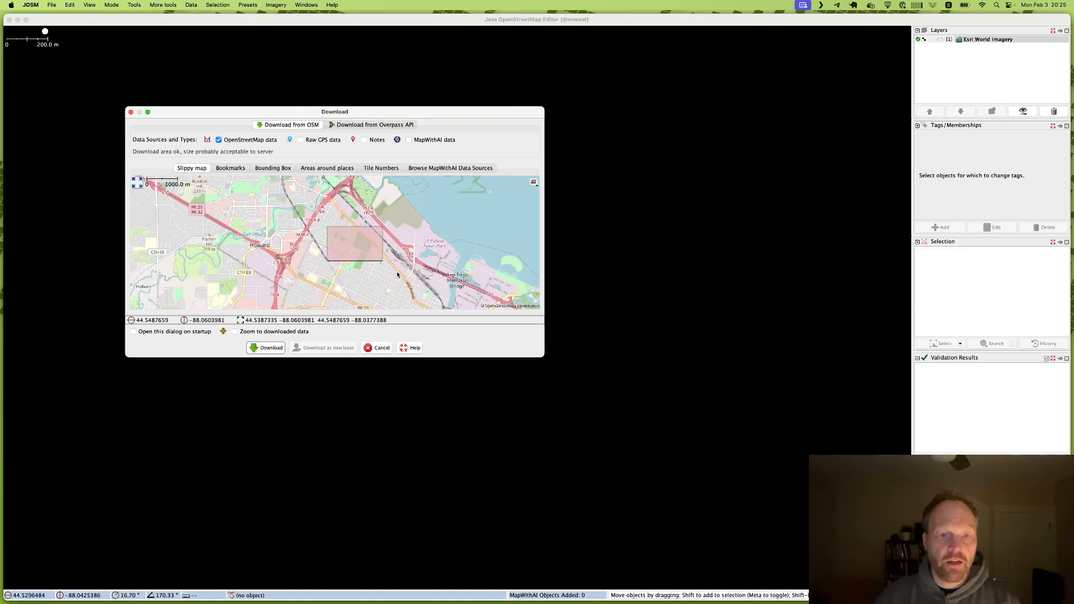
left_click(266, 347)
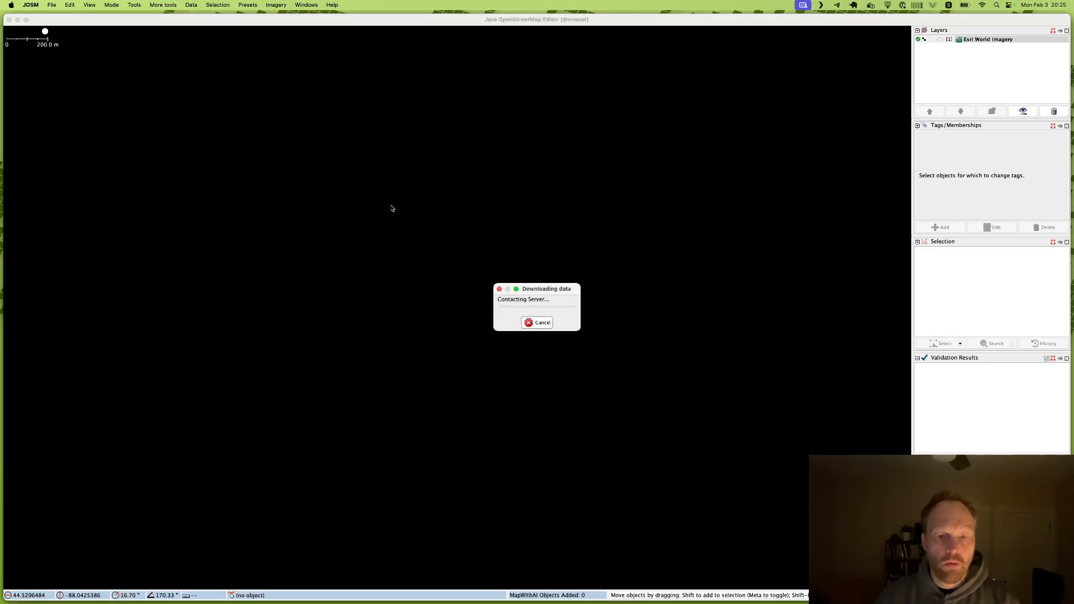
key("super+shift+Down")
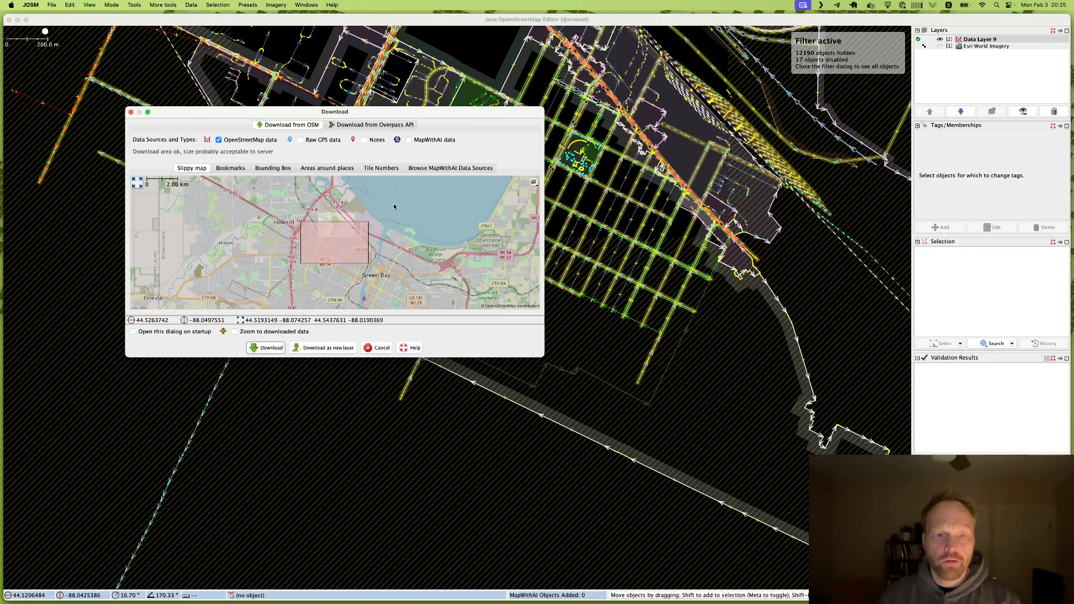
left_click_drag(339, 211, 389, 252)
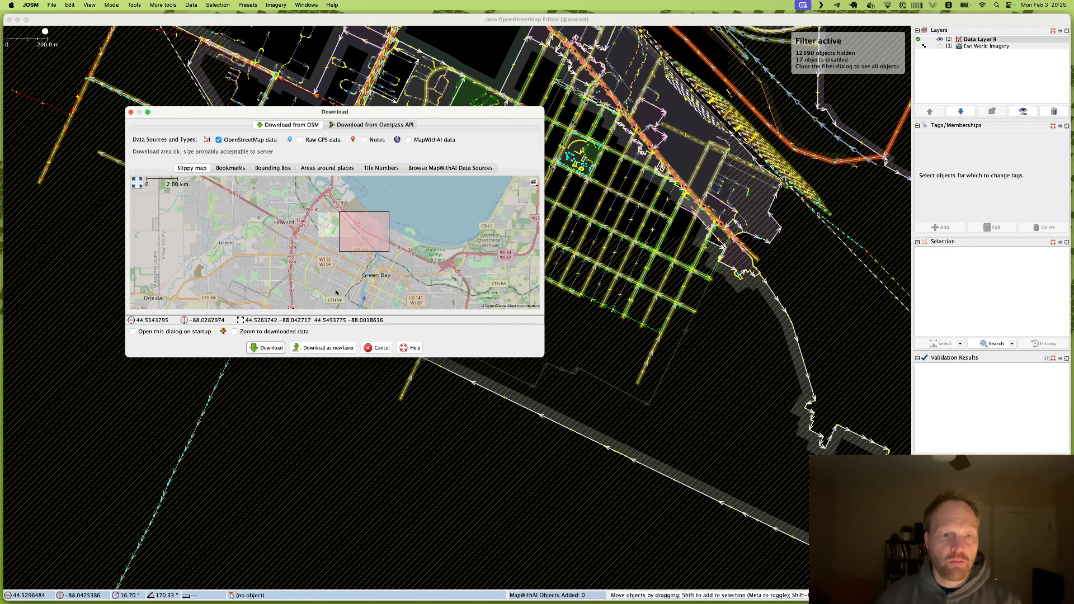
left_click(279, 346)
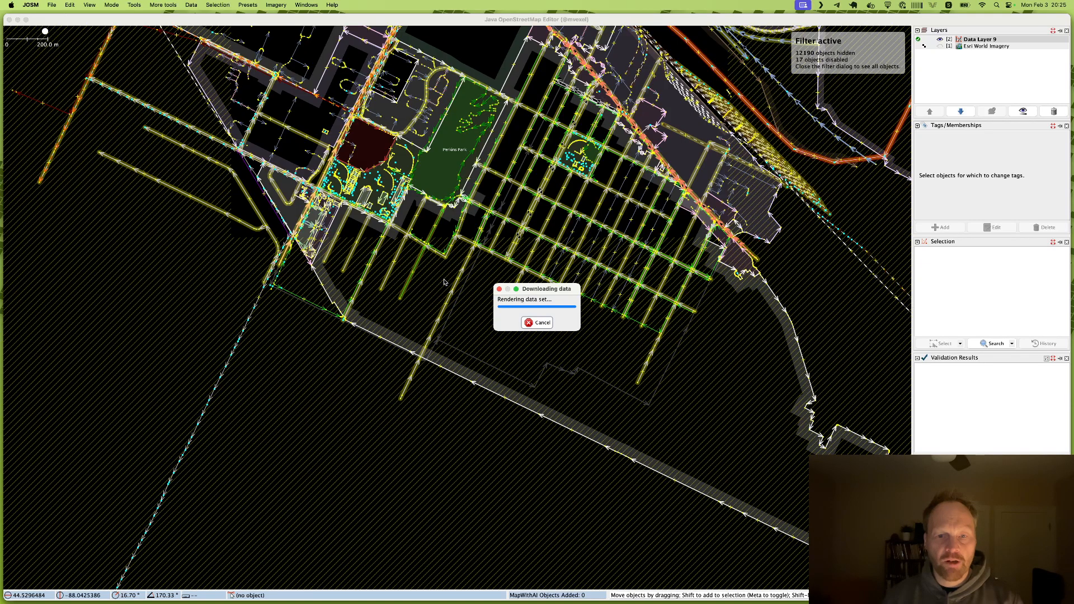
- Add OpenStreetMap data for two more areas to the layer, one southeast of Howard and one just northwest of central Green Bay
key("super+shift+Down")
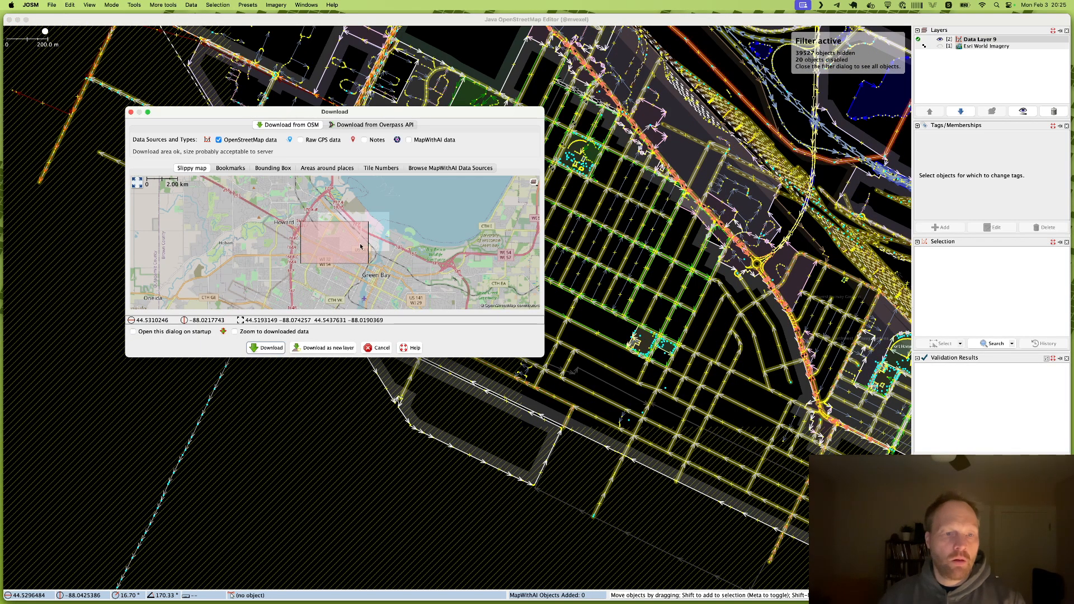
left_click_drag(310, 234, 350, 269)
left_click(266, 348)
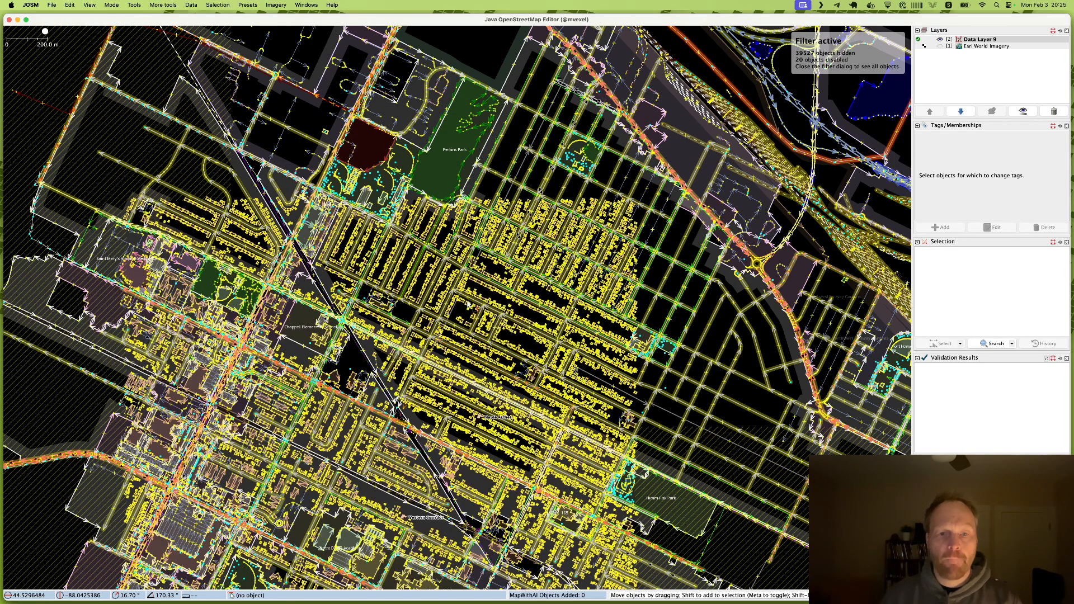
key("super+shift+Down")
scroll(320, 252, "up", 1)
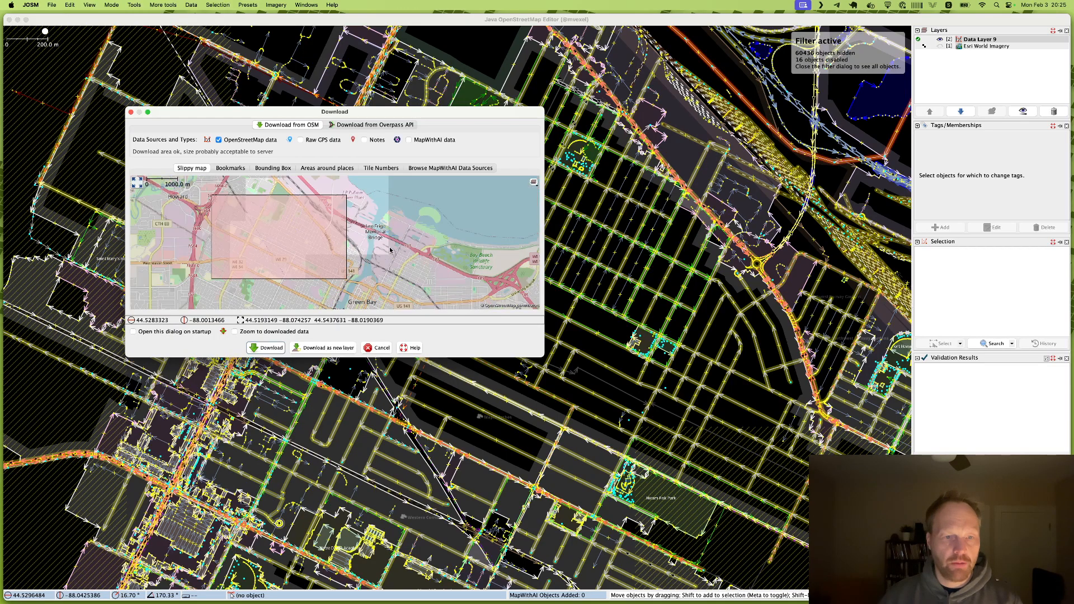
left_click_drag(300, 250, 372, 298)
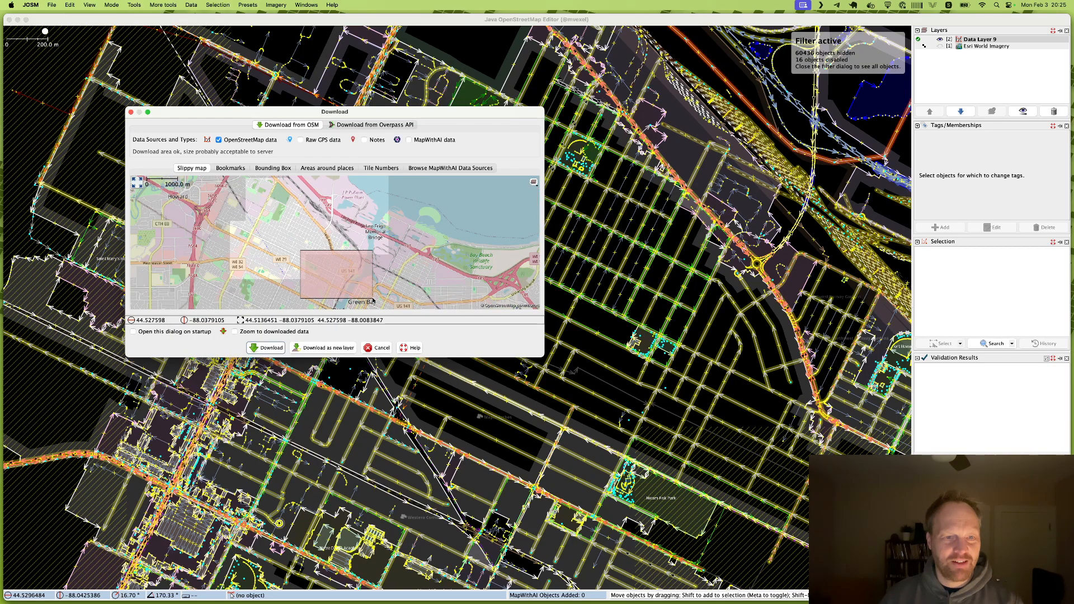
left_click(266, 347)
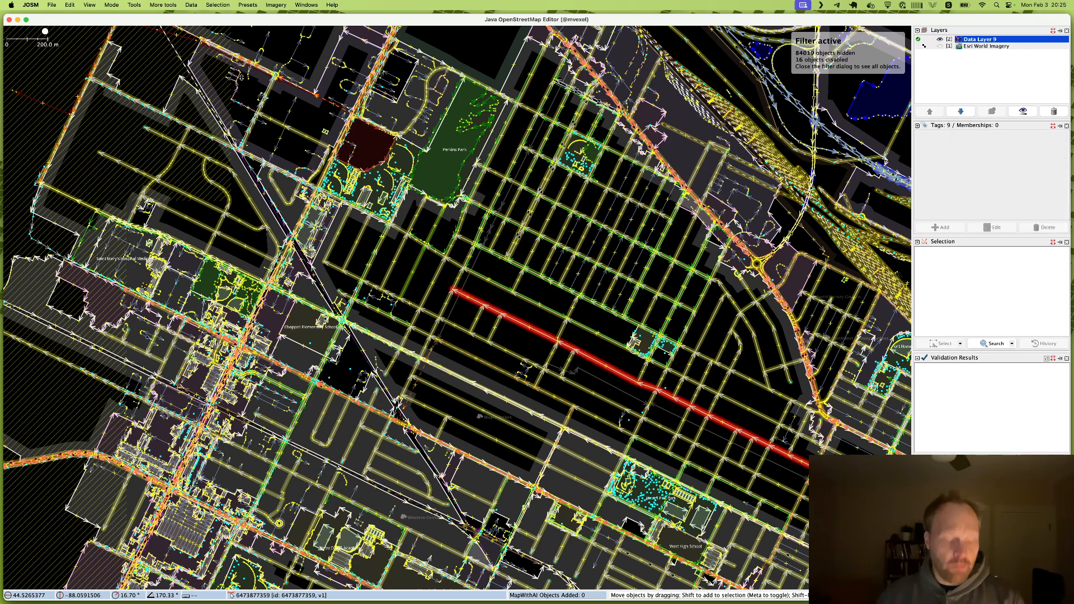
- Select the untagged sidewalk crossing nodes with the search "type:node tags:0 child highway=footway AND child highway=residential"
key("super+f")
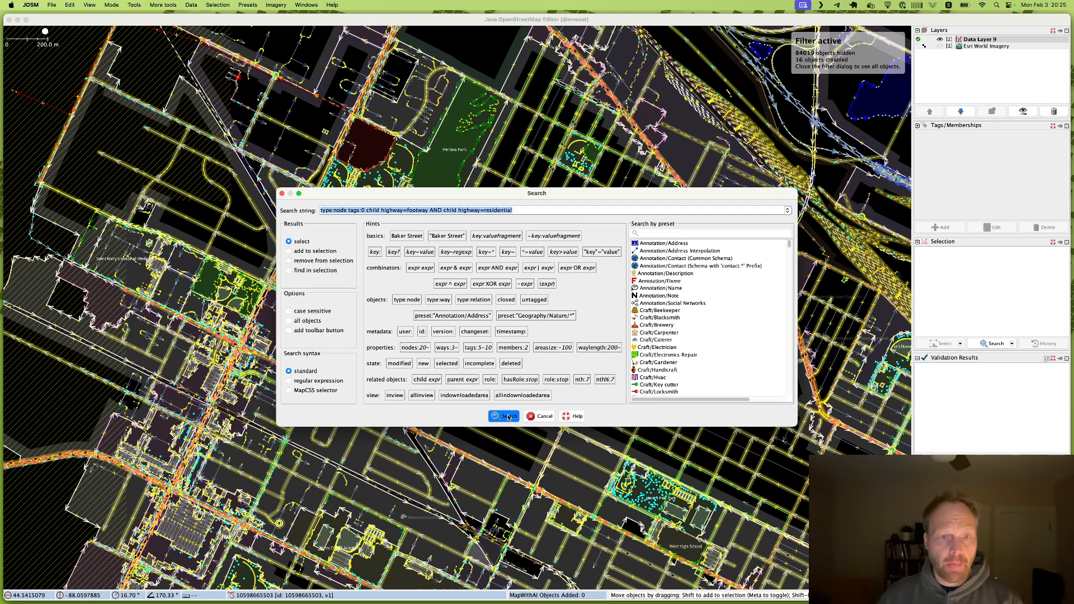
left_click(507, 417)
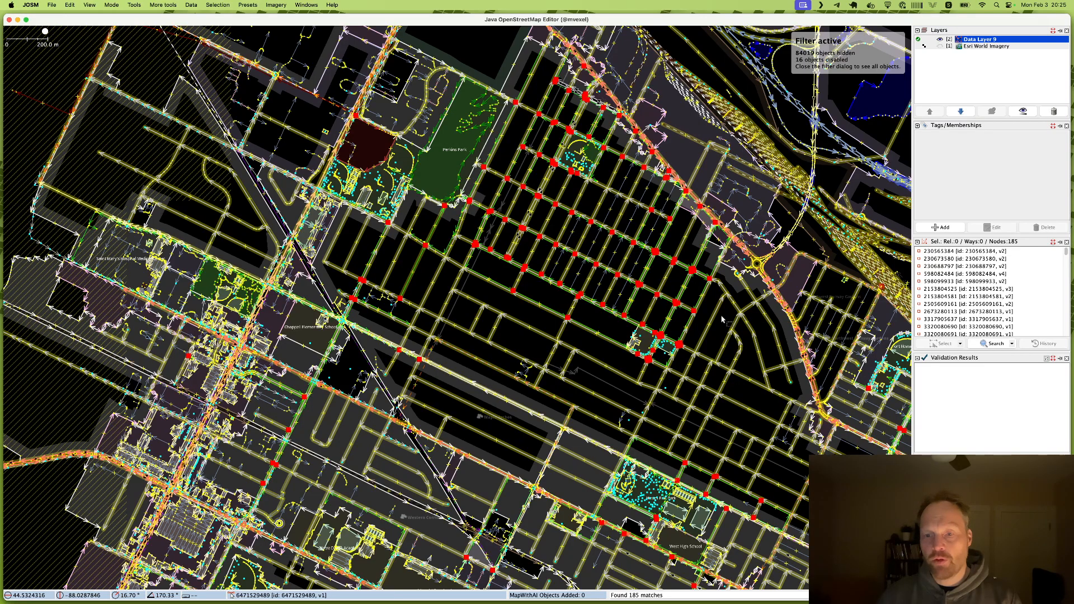
left_click_drag(722, 317, 676, 364)
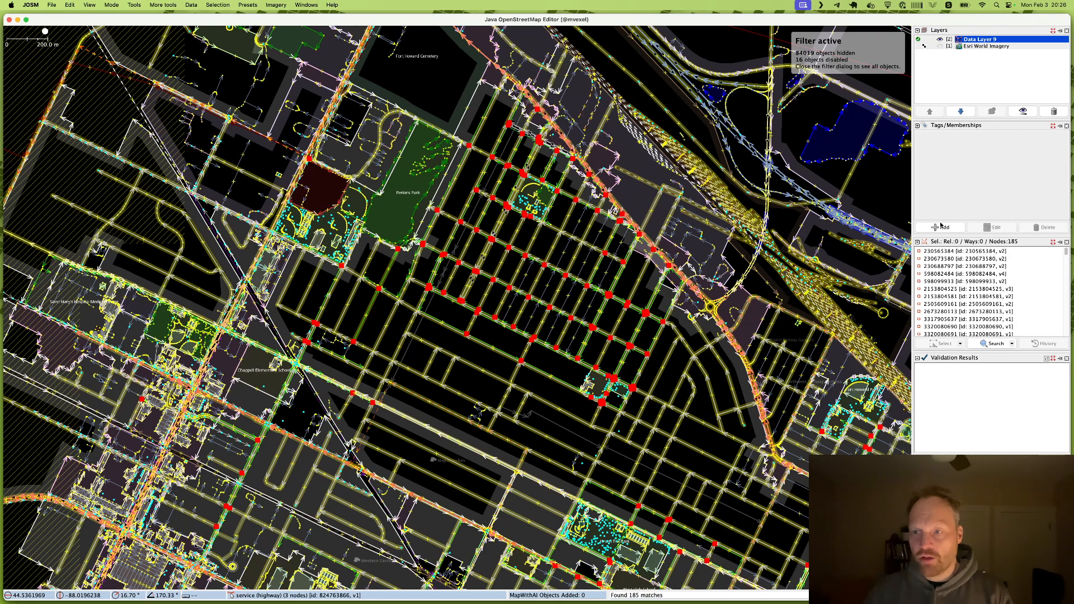
- Apply the Pedestrian Crossing preset to all selected nodes, leaving the crossing type and the other details blank
key("F3")
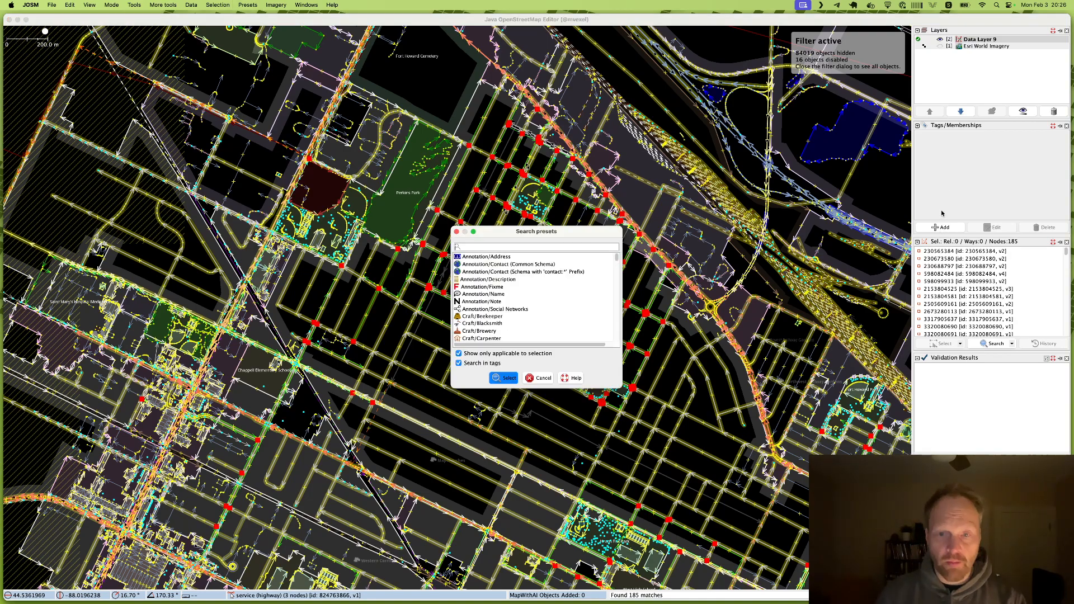
type("cross")
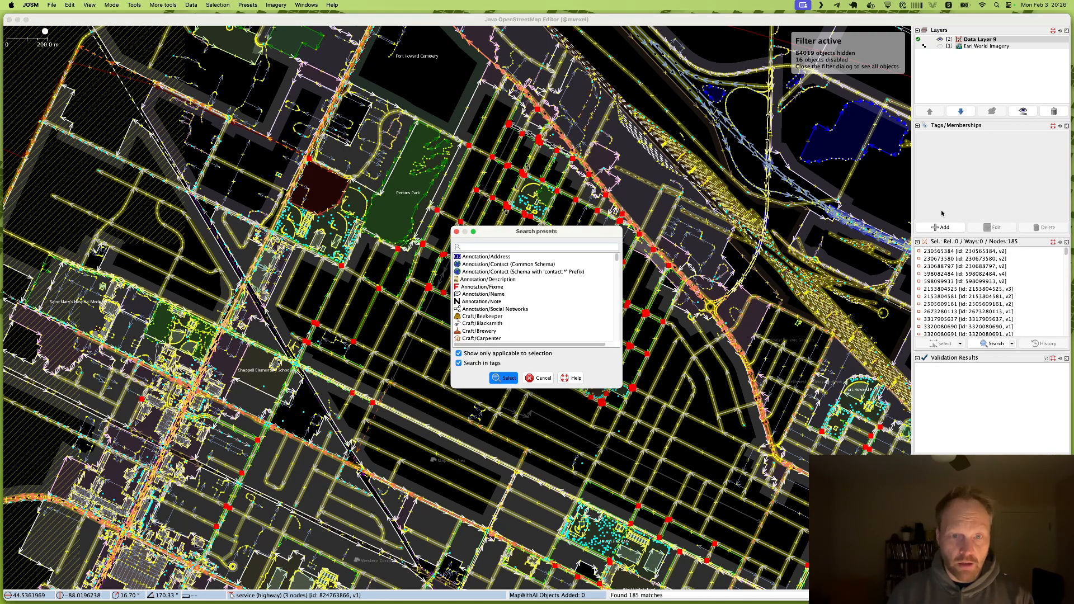
key("Down")
key("Return")
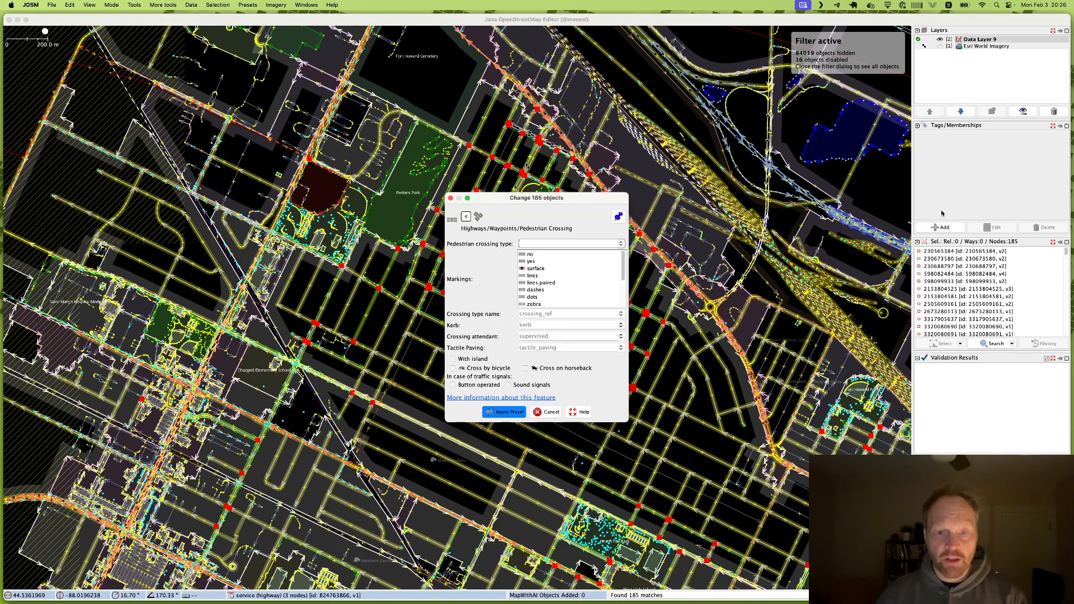
left_click(507, 414)
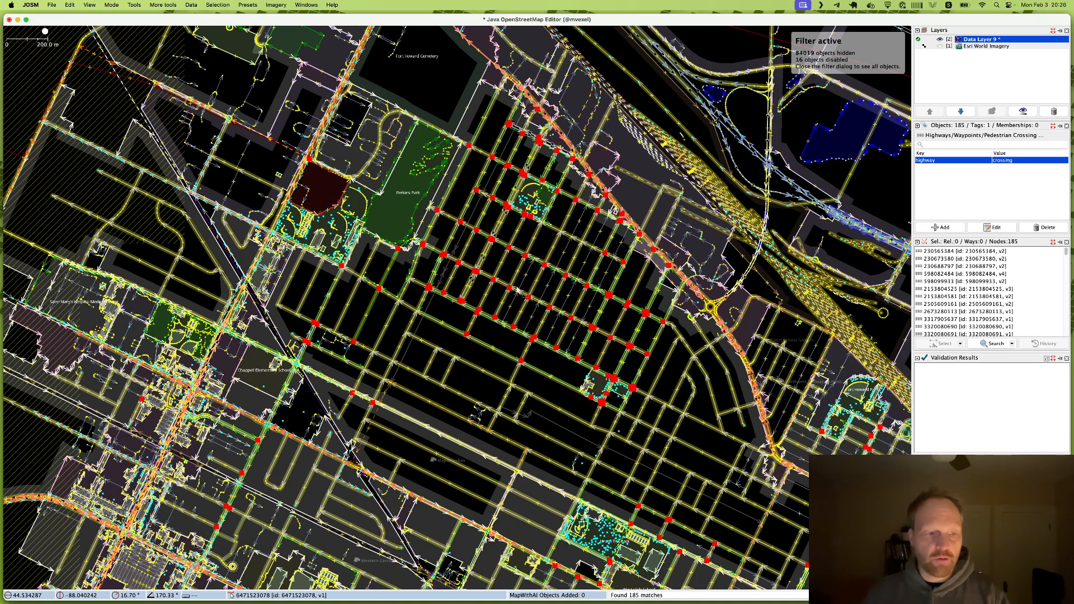
- Save the data layer in the osm folder as crossing-changes.osm, using the OSM Server Files (*.osm) format
left_click(51, 4)
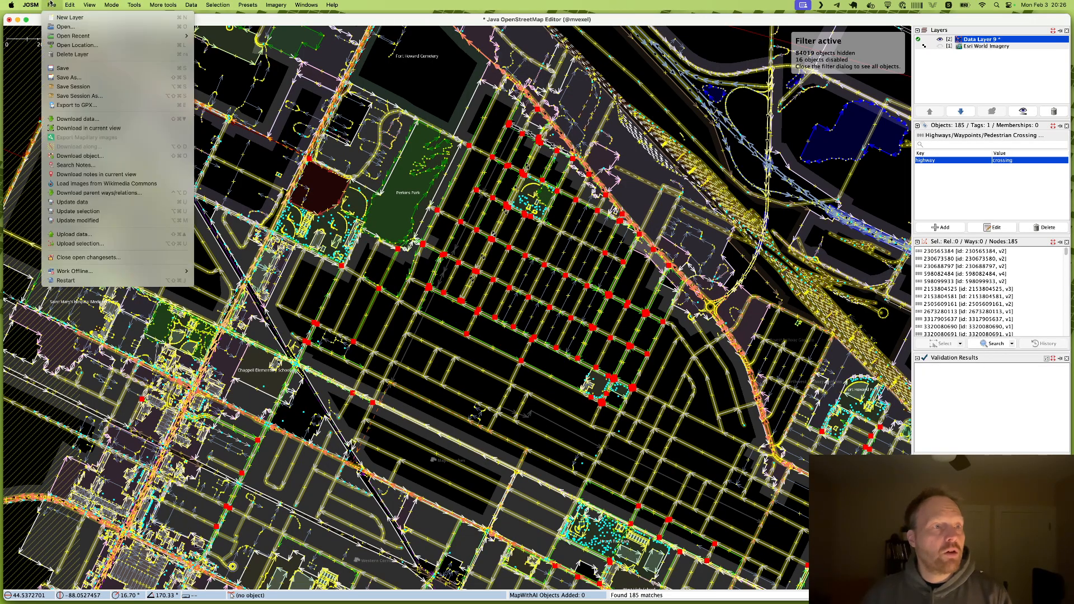
left_click(79, 78)
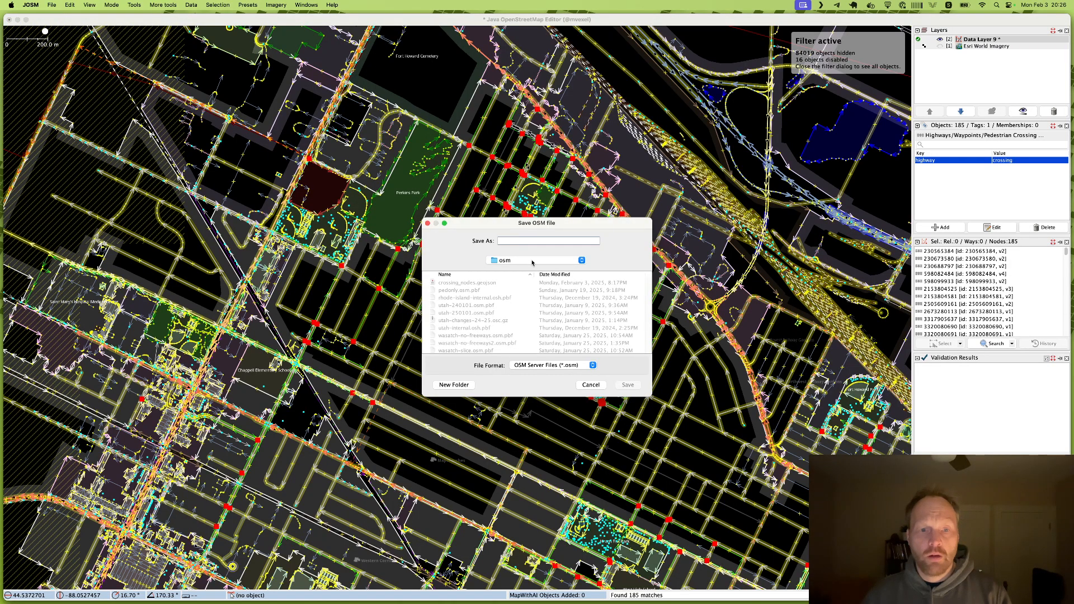
left_click(559, 364)
left_click(558, 365)
left_click(559, 364)
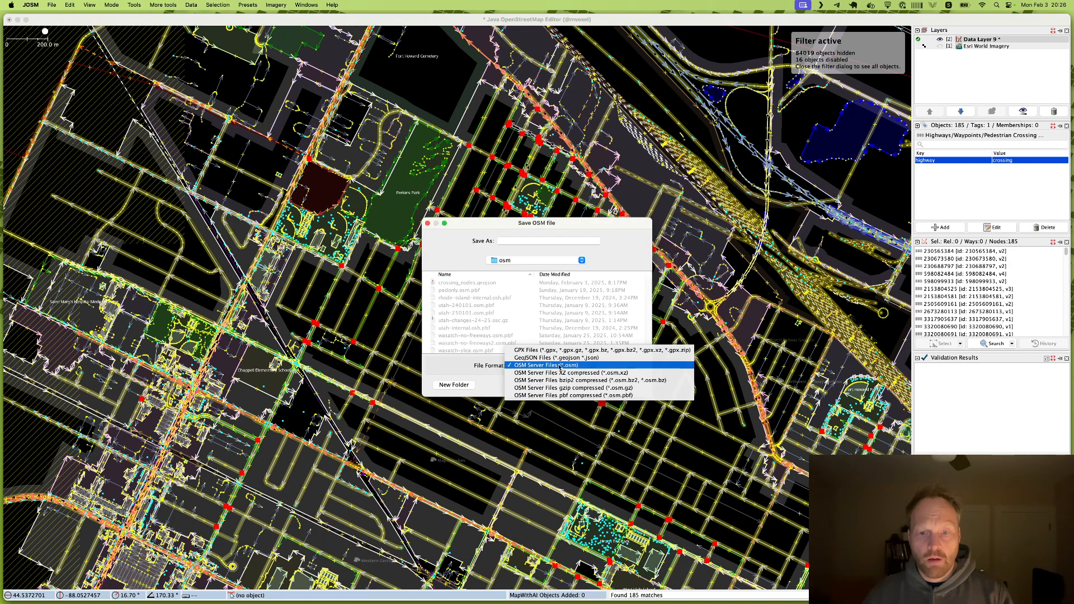
left_click(560, 365)
left_click(516, 240)
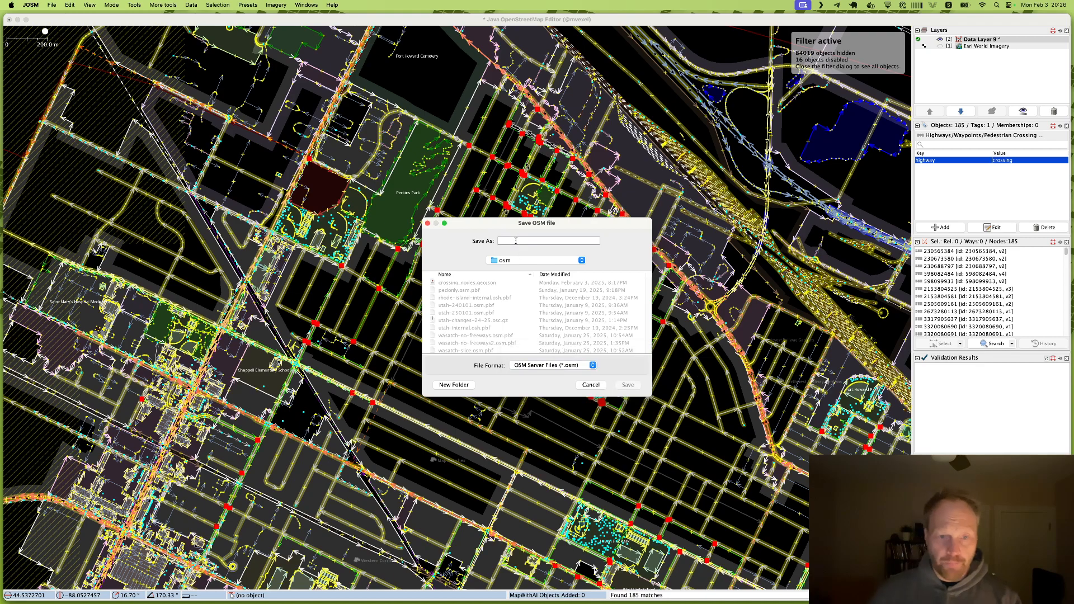
type("cr")
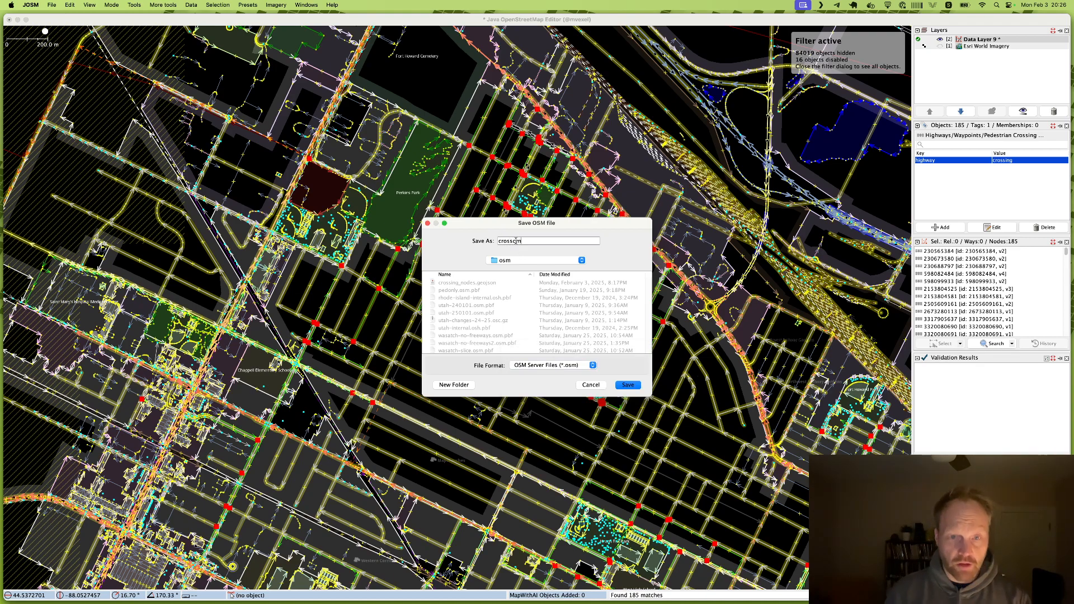
type("ossc")
key("BackSpace")
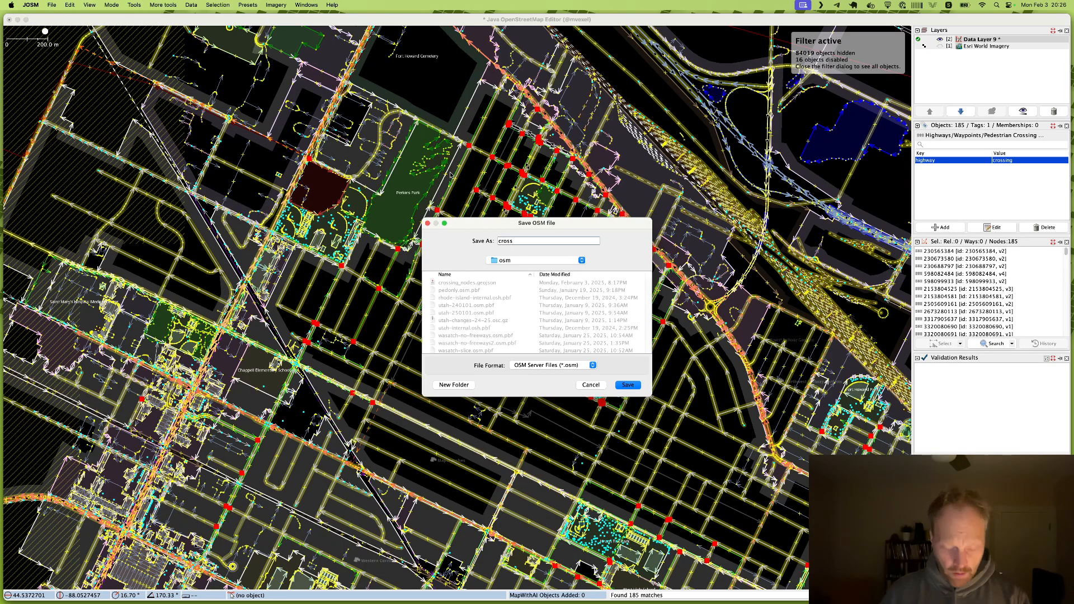
type("ing-chang")
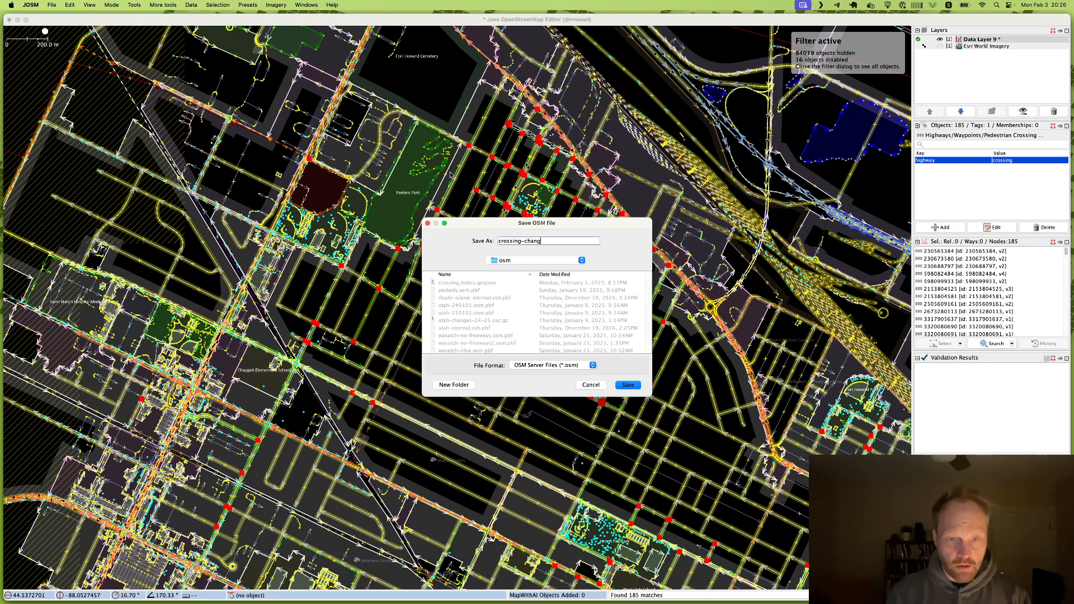
type("es.osm")
key("Return")
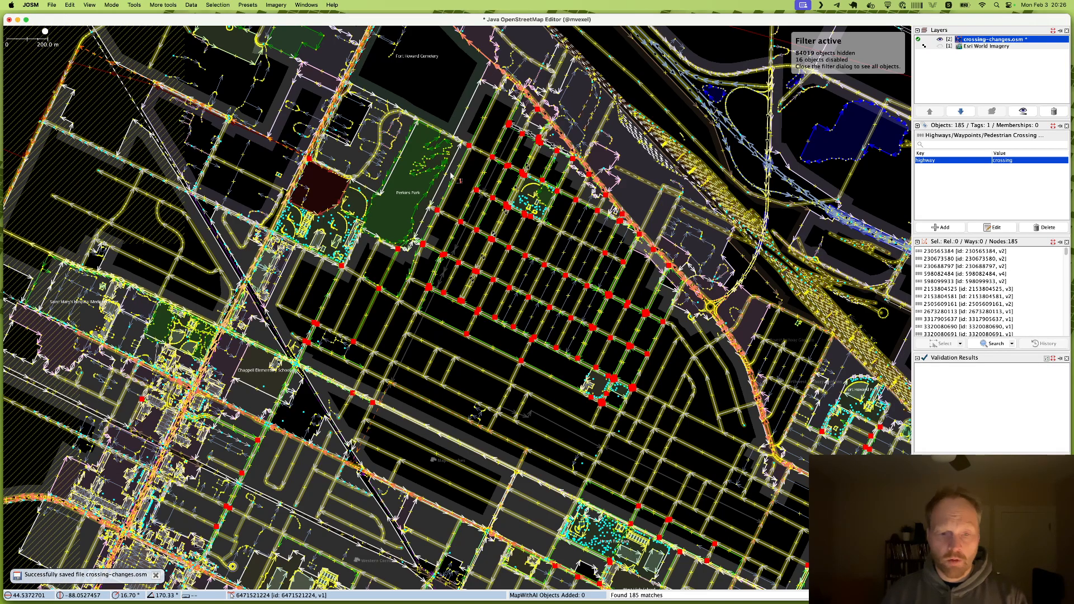
- Switch to iTerm2
key("super+Tab")
key("super+Tab")
key("super+Tab")
key("super+Tab")
key("super+Tab")
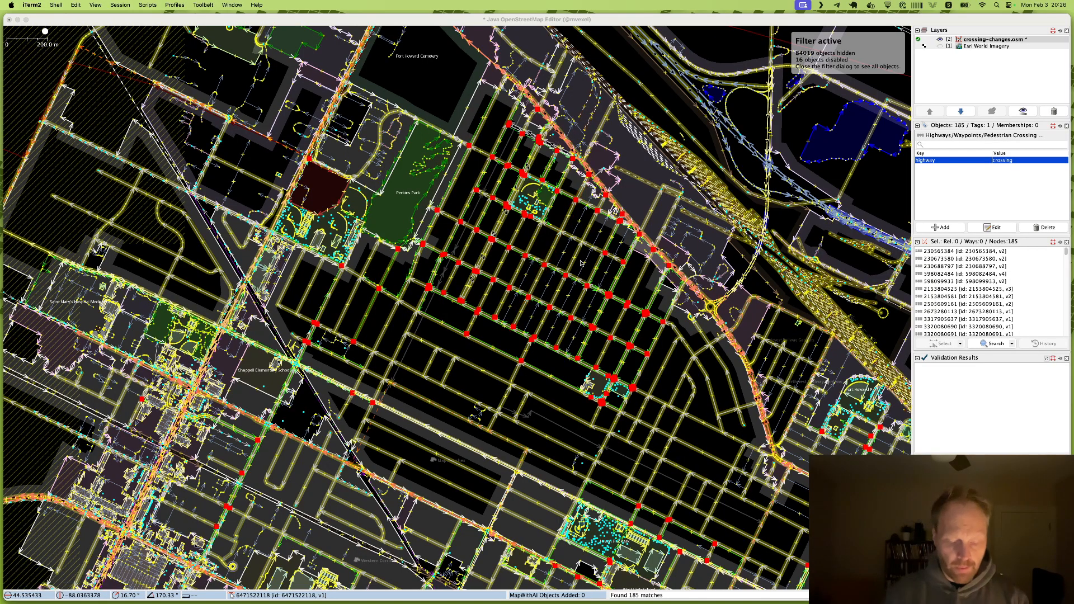
- Run mr without arguments to show its available commands and options
key("super+plus")
key("super+plus")
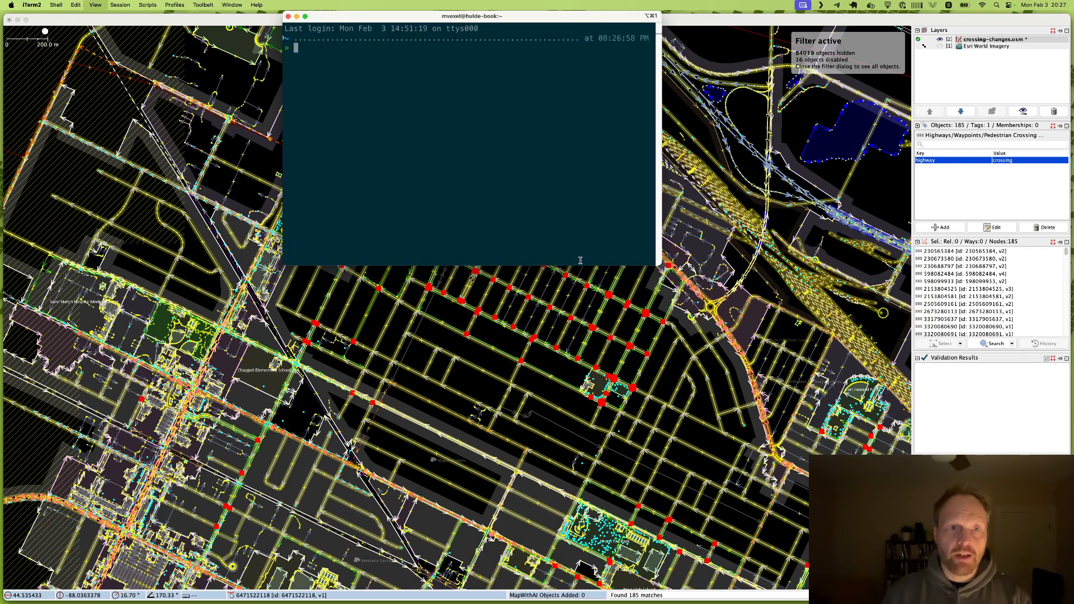
left_click_drag(426, 22, 396, 84)
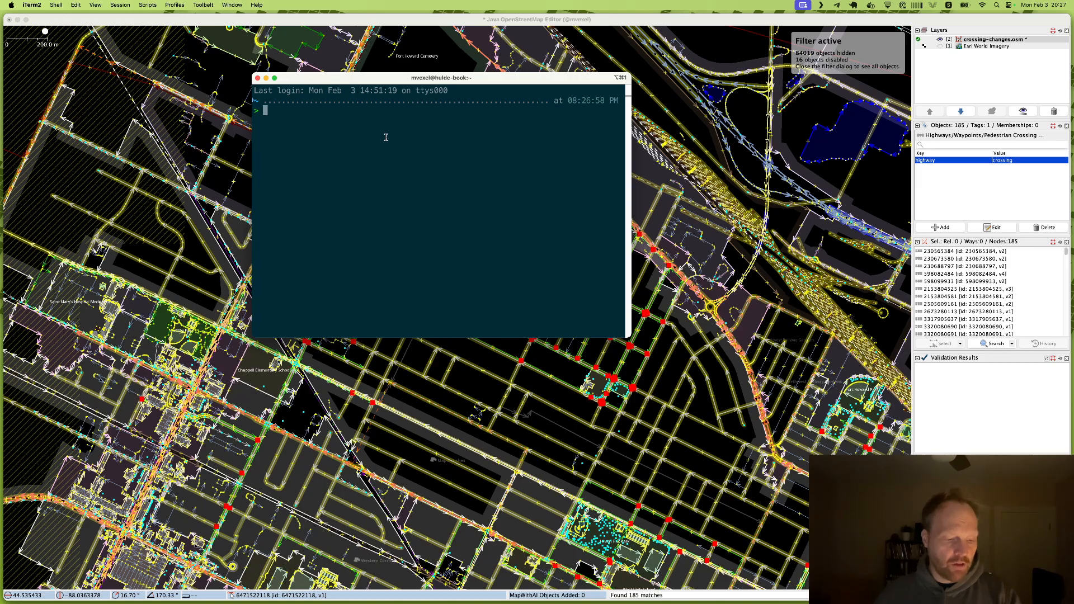
type("mr")
key("Return")
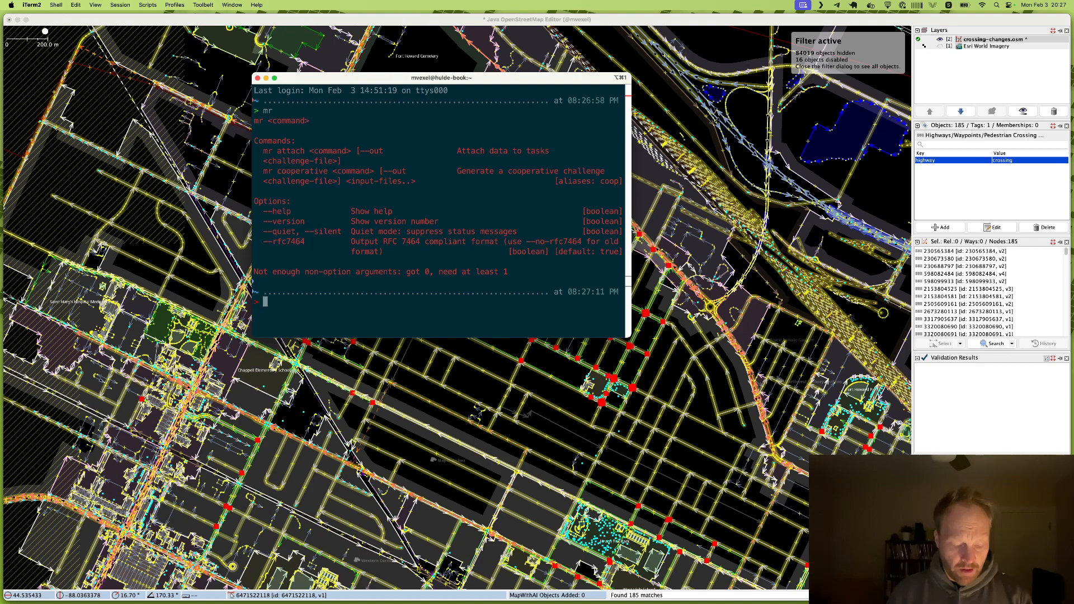
- Change to the ~/data/osm directory and list its files
type("~/da")
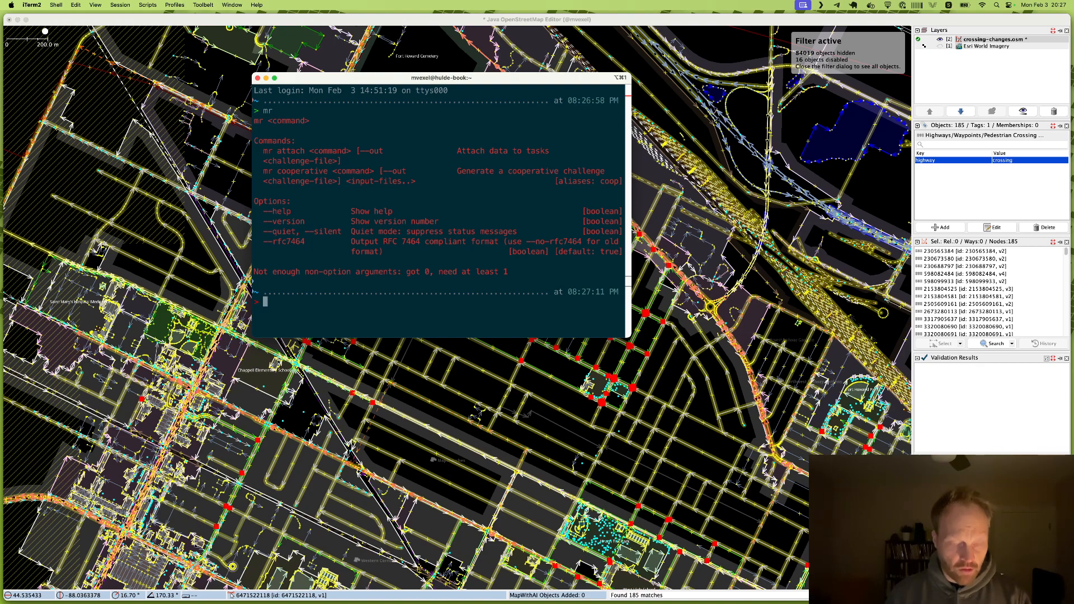
type("ta/osm/")
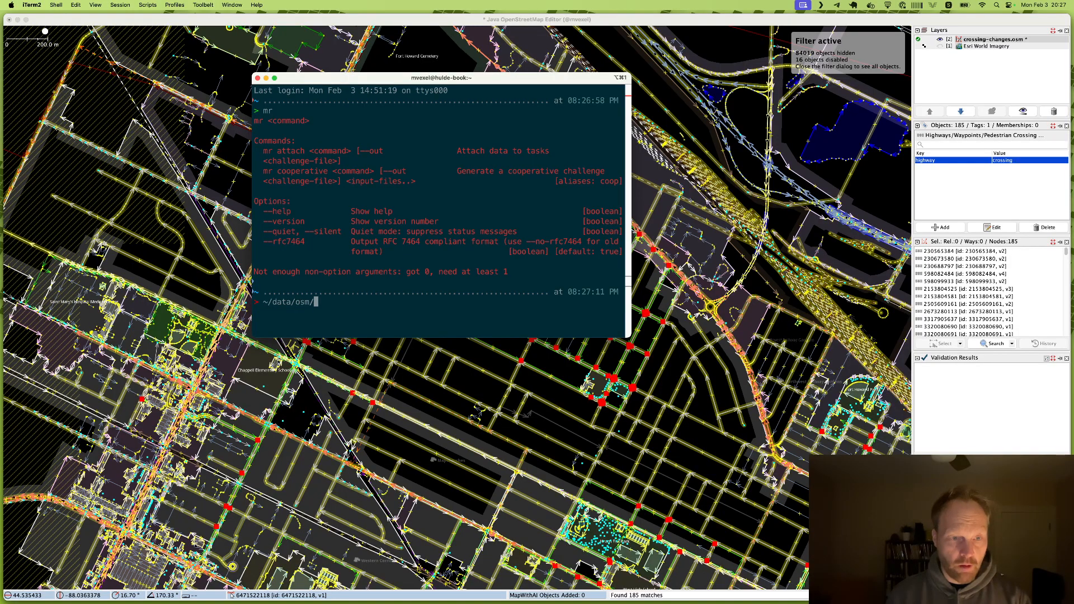
key("Return")
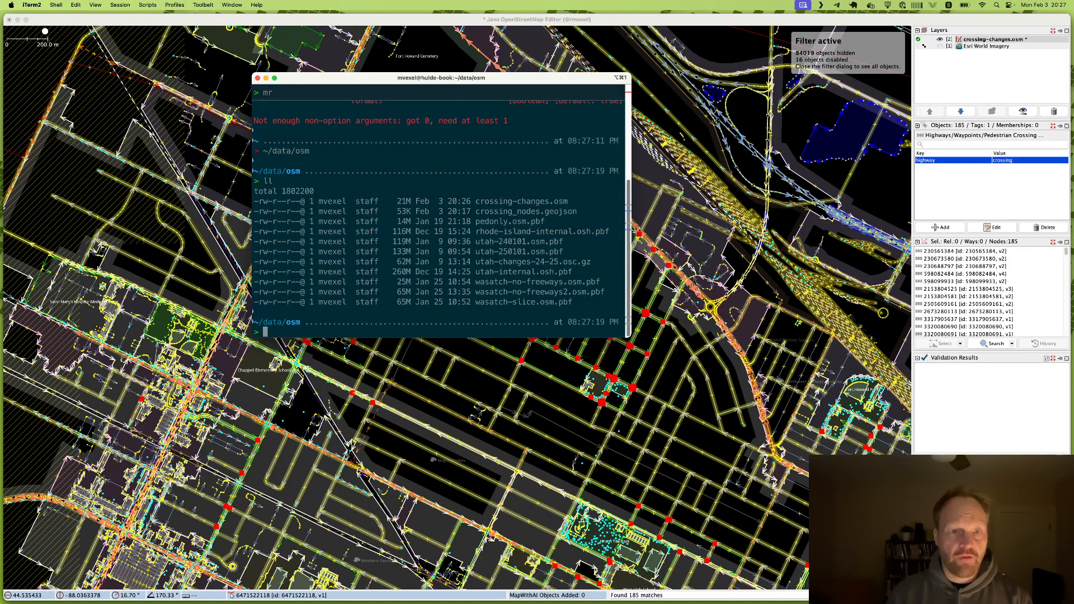
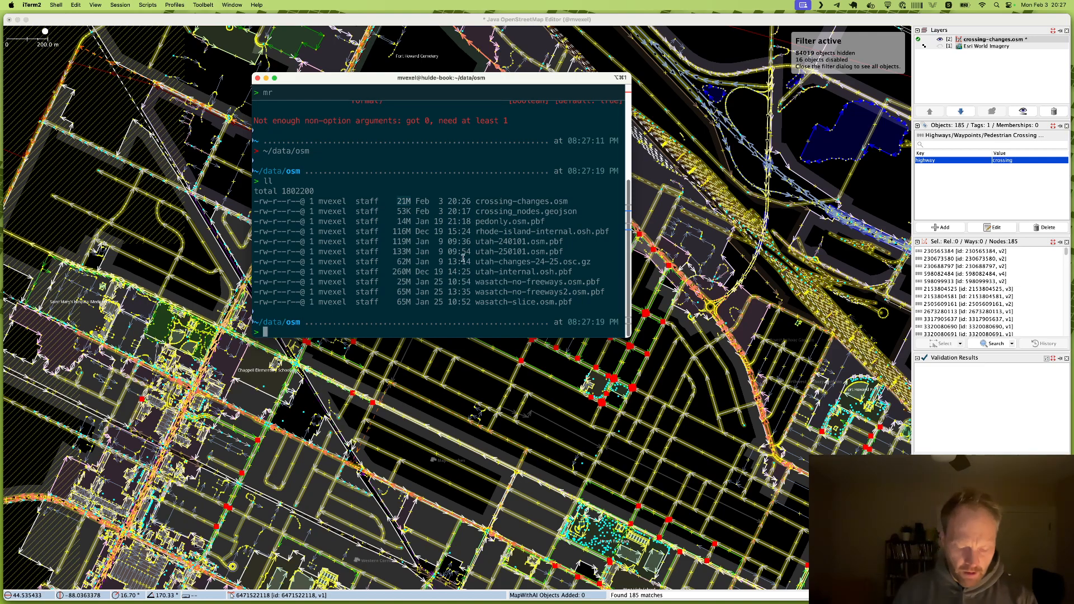
- Recall the earlier command "mr cooperative change --out challenge.json crossing_tags.osm" from the shell history
key("ctrl+r")
type("mr")
key("Up")
key("Up")
key("Up")
key("Up")
key("Return")
- Walk through the recalled command part by part: the cooperative subcommand, the change type, the --out file and the input file
key("alt+Left")
key("alt+Left")
key("alt+Left")
key("alt+Left")
key("alt+Left")
key("alt+Left")
key("alt+Left")
key("alt+Left")
key("alt+Left")
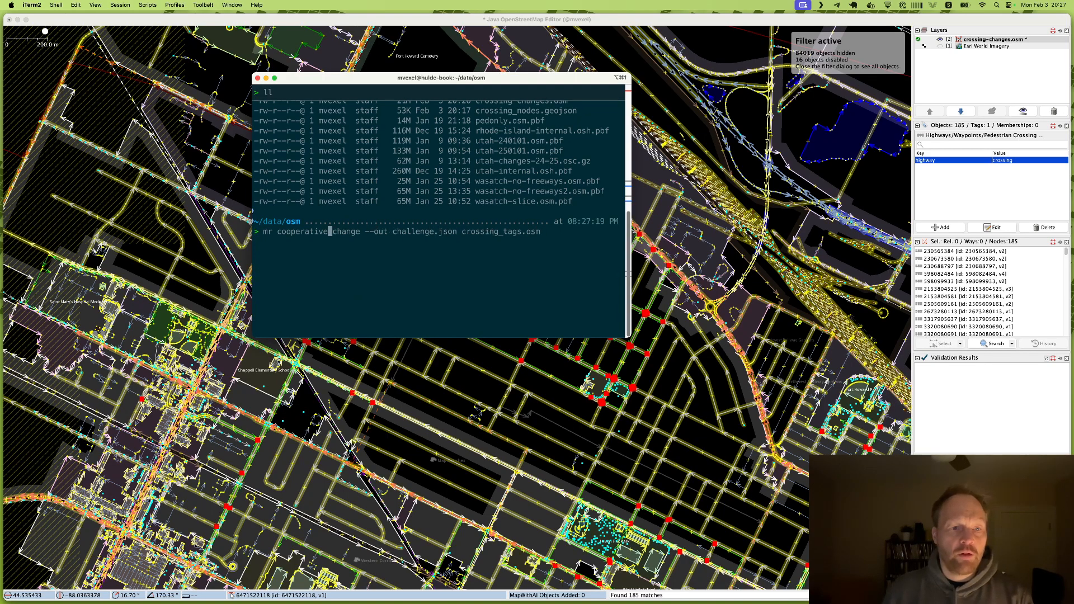
key("Right")
key("Right")
key("Right")
key("Right")
key("Right")
key("Right")
key("Right")
key("Right")
key("Right")
key("Right")
key("Right")
key("Right")
key("Right")
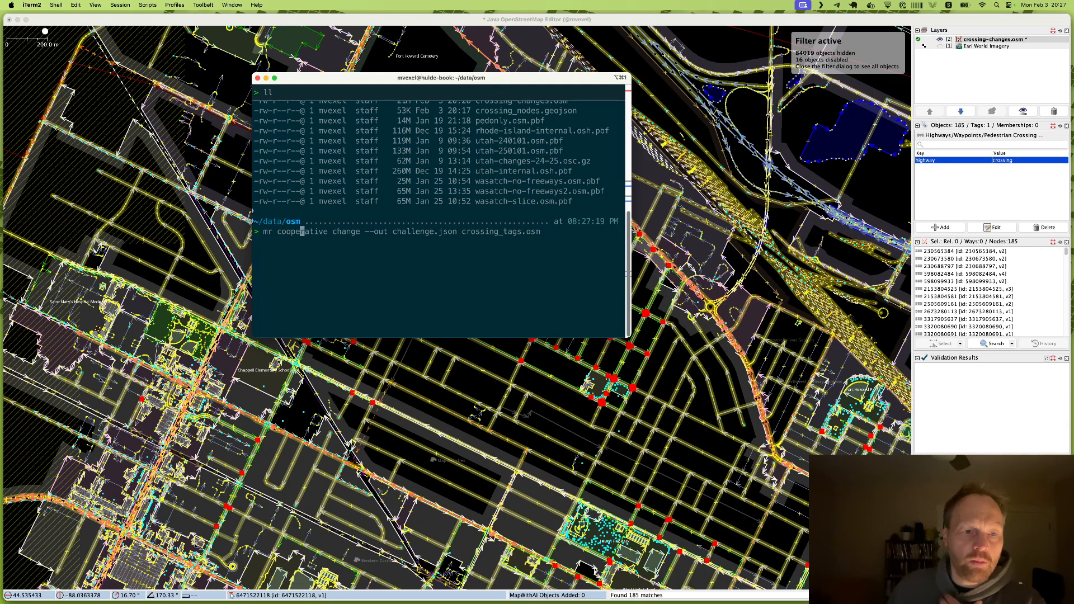
key("Right")
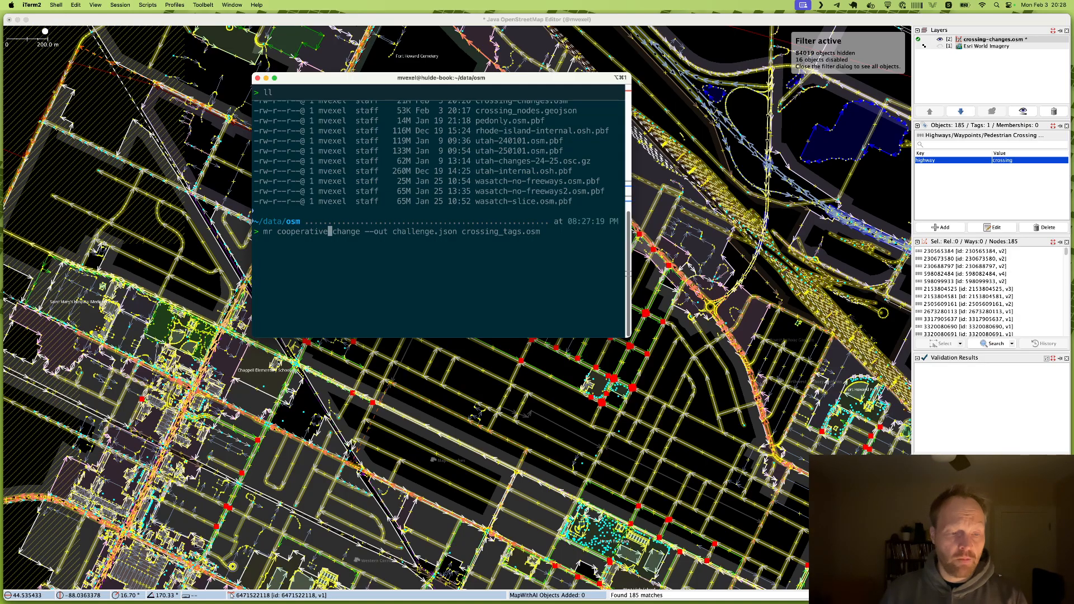
key("Right")
key("Right")
key("Right")
key("Right")
key("Right")
key("Right")
key("Right")
key("Right")
key("Right")
key("Right")
key("Right")
key("Right")
key("Right")
key("Right")
key("Right")
key("Right")
key("Right")
key("Right")
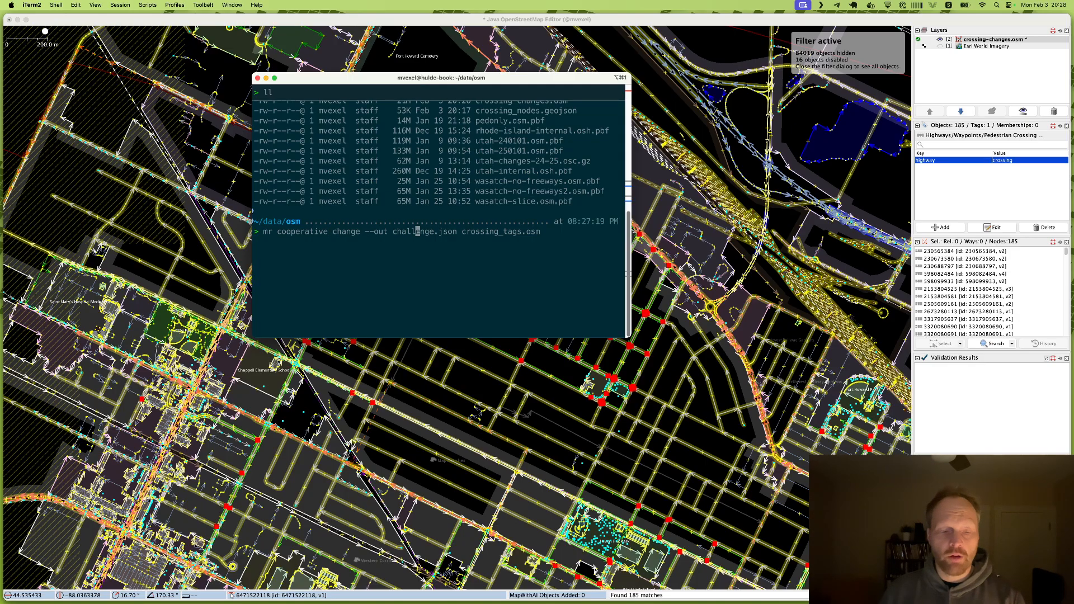
key("Left")
key("Left")
key("Left")
key("Left")
key("Left")
key("Left")
key("Left")
key("Left")
key("Left")
key("Left")
key("Left")
key("Left")
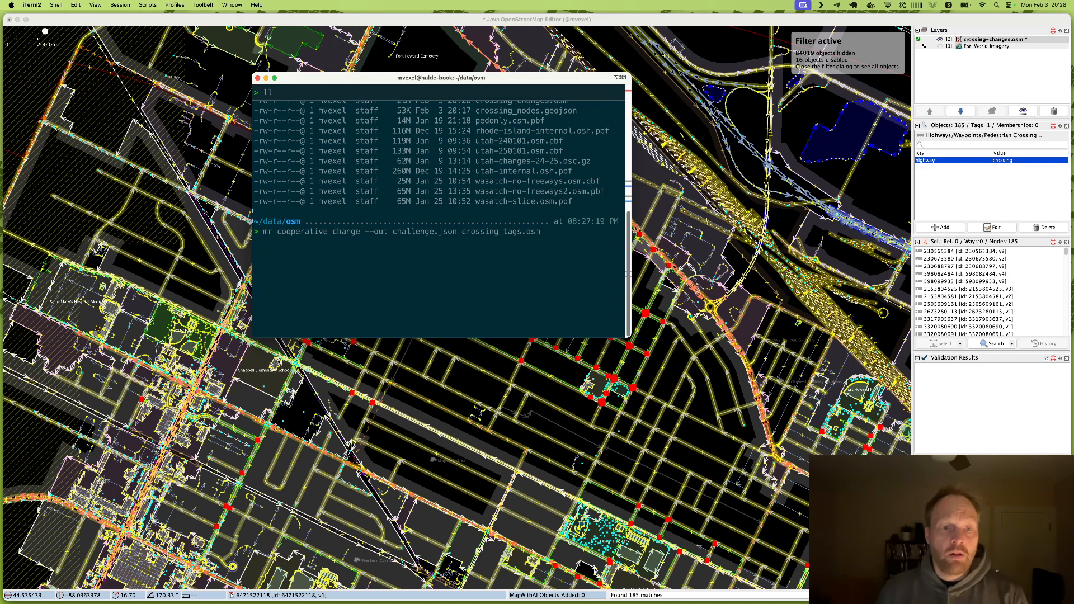
key("Left")
key("Left")
key("Left")
key("Left")
key("Left")
key("Left")
key("Left")
key("Right")
key("Right")
key("Right")
key("Right")
key("Right")
key("Right")
key("Right")
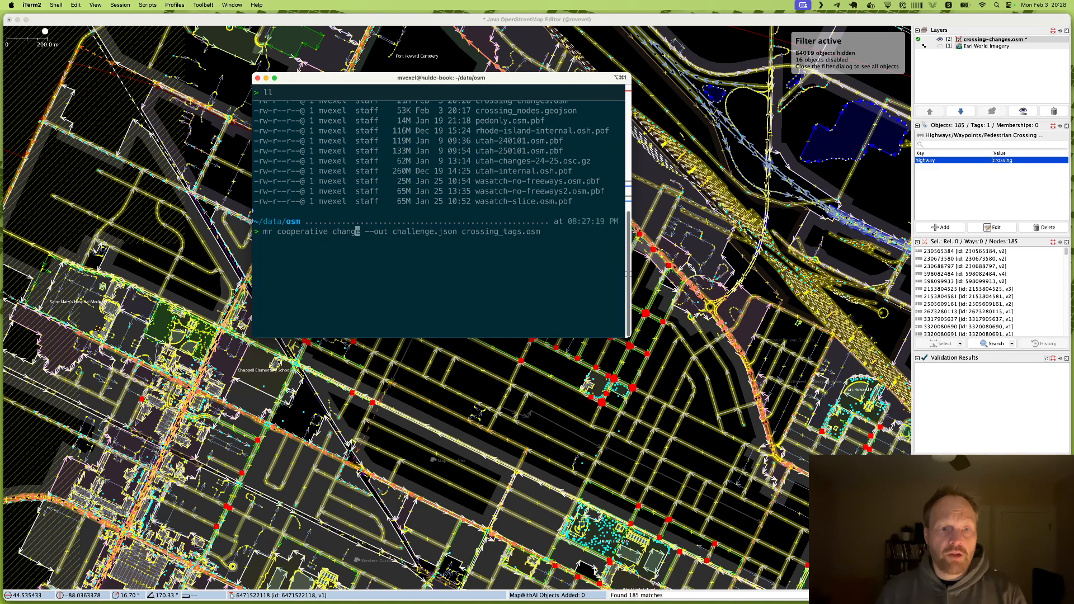
key("Right")
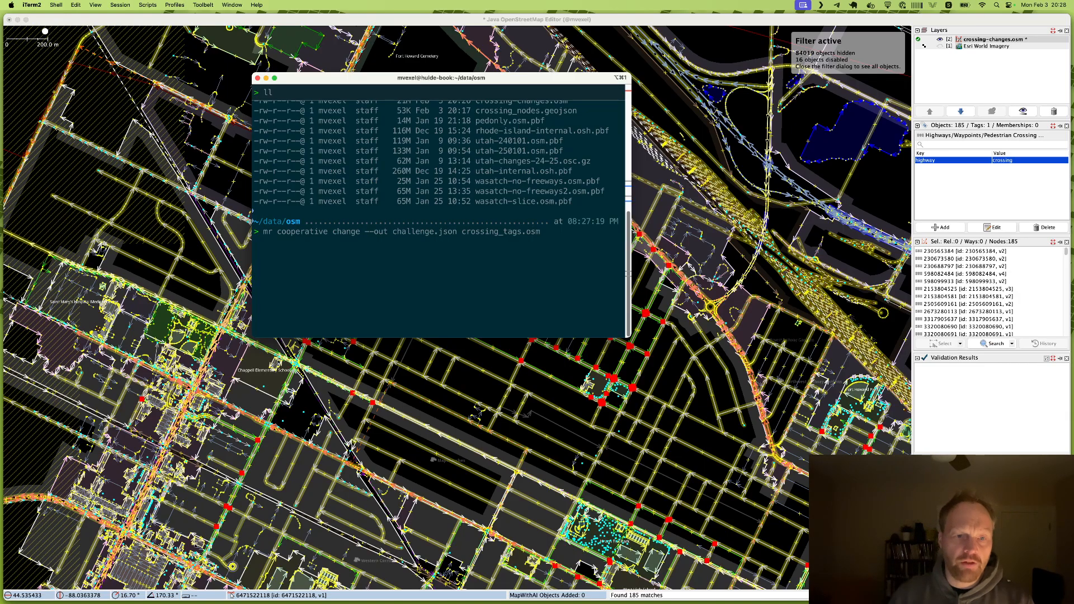
key("Right")
key("Left")
key("Left")
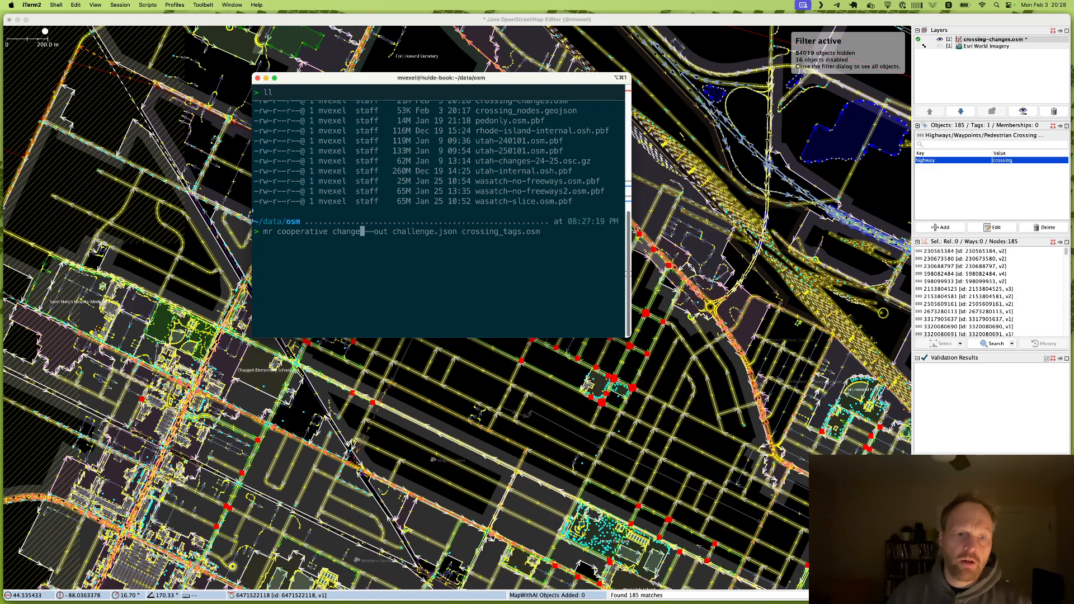
key("Right")
key("Right")
key("Right")
key("Right")
key("Left")
key("Left")
key("Left")
key("Right")
key("Right")
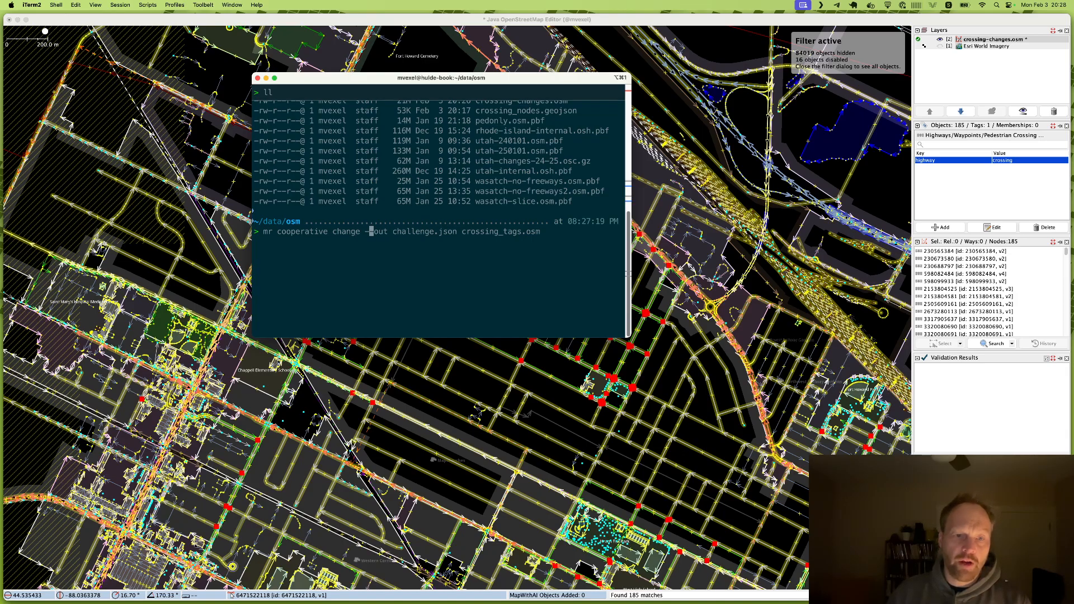
key("Right")
key("Right")
key("Right")
key("Right")
key("Right")
key("Right")
key("Right")
key("Right")
key("Right")
key("Right")
key("Right")
key("Right")
key("Right")
key("Right")
key("Right")
key("Right")
key("Right")
key("Right")
key("Right")
key("Right")
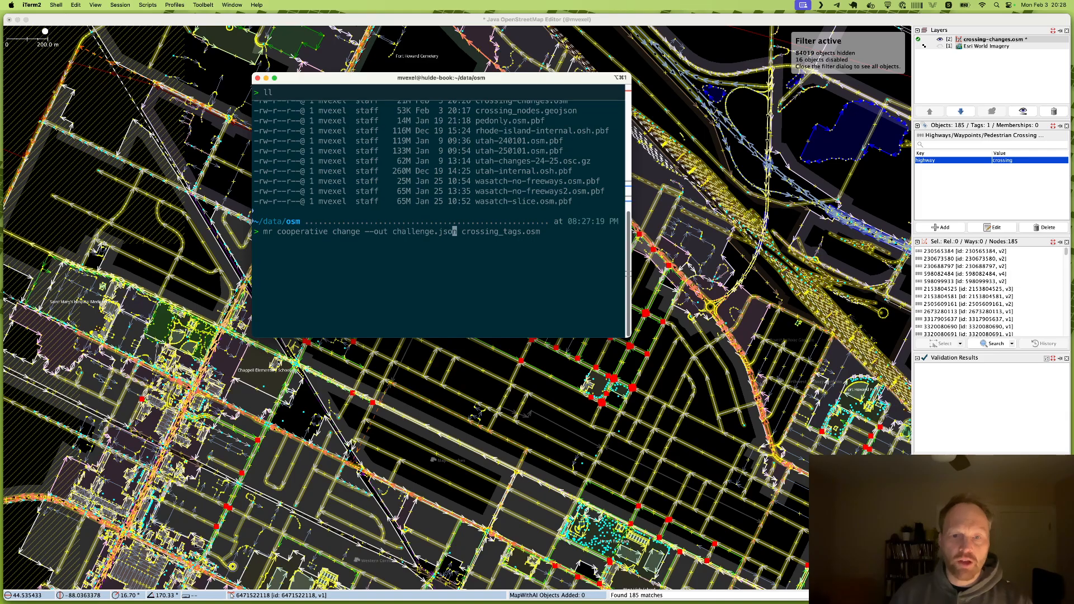
key("Right")
key("Right")
key("Right")
key("Right")
key("Right")
key("Right")
key("Right")
key("Right")
key("Right")
key("Right")
key("Right")
key("Right")
key("Right")
key("Right")
key("Right")
key("Right")
key("Right")
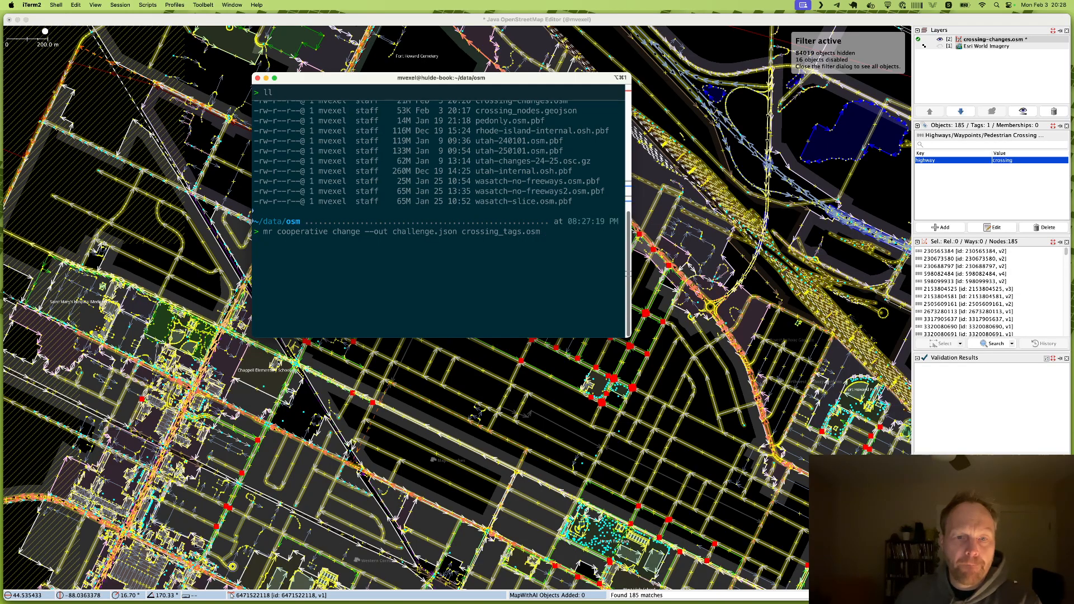
- Replace the input file at the end of the recalled command with crossing-changes.osm
key("BackSpace")
key("BackSpace")
key("BackSpace")
key("BackSpace")
key("BackSpace")
key("BackSpace")
key("BackSpace")
key("BackSpace")
key("BackSpace")
key("BackSpace")
key("BackSpace")
key("BackSpace")
key("BackSpace")
key("BackSpace")
key("BackSpace")
key("BackSpace")
key("BackSpace")
key("BackSpace")
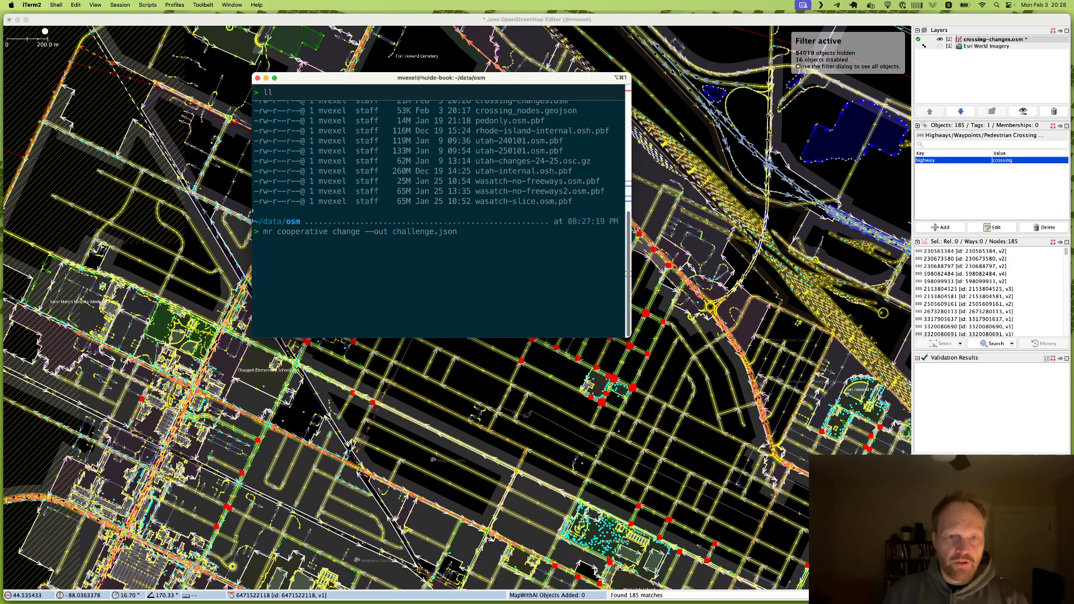
type("crossing")
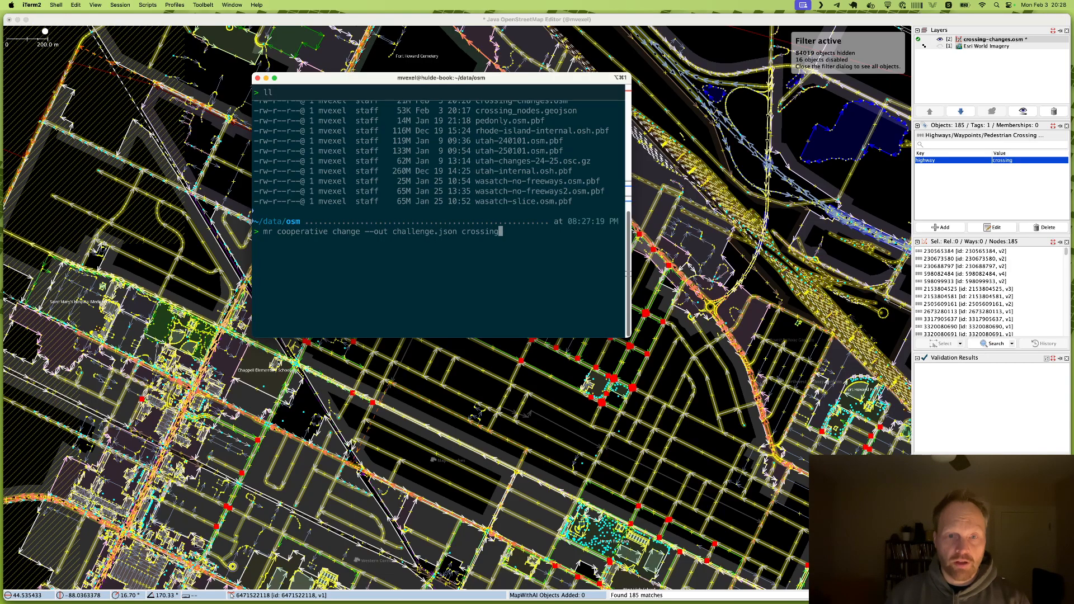
type("-")
key("Tab")
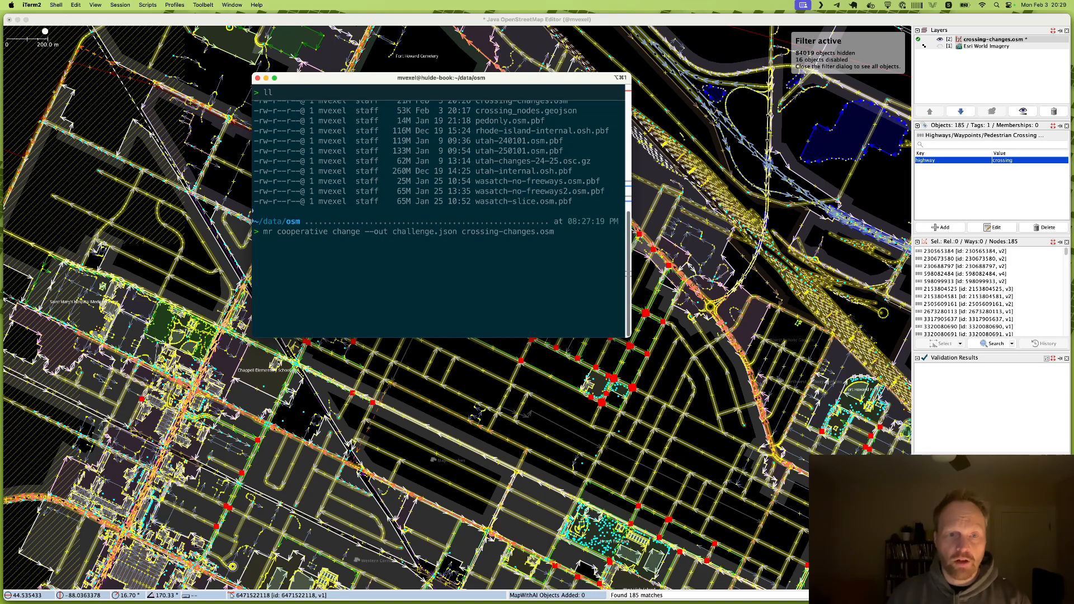
- Review the edited command once more, going over its change subcommand, the --out challenge.json option and the crossing-changes.osm input
key("Left")
key("Left")
key("Left")
key("Left")
key("Left")
key("Left")
key("Left")
key("Left")
key("Left")
key("Left")
key("Left")
key("Left")
key("Left")
key("Left")
key("Left")
key("Left")
key("Left")
key("Left")
key("Left")
key("Left")
key("Left")
key("Left")
key("Left")
key("Left")
key("Left")
key("Left")
key("Left")
key("Left")
key("Left")
key("Left")
key("Left")
key("Left")
key("Left")
key("Left")
key("Left")
key("Left")
key("Left")
key("Left")
key("Left")
key("Left")
key("Right")
key("Right")
key("Right")
key("Right")
key("Right")
key("Right")
key("Right")
key("Right")
key("Right")
key("Right")
key("Right")
key("Right")
key("Right")
key("Right")
key("Right")
key("Right")
key("Right")
key("Right")
key("Right")
key("Right")
key("Left")
key("Left")
key("Left")
key("Left")
key("Left")
key("Left")
key("Left")
key("Left")
key("Right")
key("Right")
key("Right")
key("Right")
key("Right")
key("Right")
key("Right")
key("Right")
key("Right")
key("Right")
key("Right")
key("Right")
key("Right")
key("Right")
key("Right")
key("Right")
key("Right")
key("Right")
key("Right")
key("Right")
- Run the cooperative change command to generate challenge.json from crossing-changes.osm, and list the directory's files
key("Return")
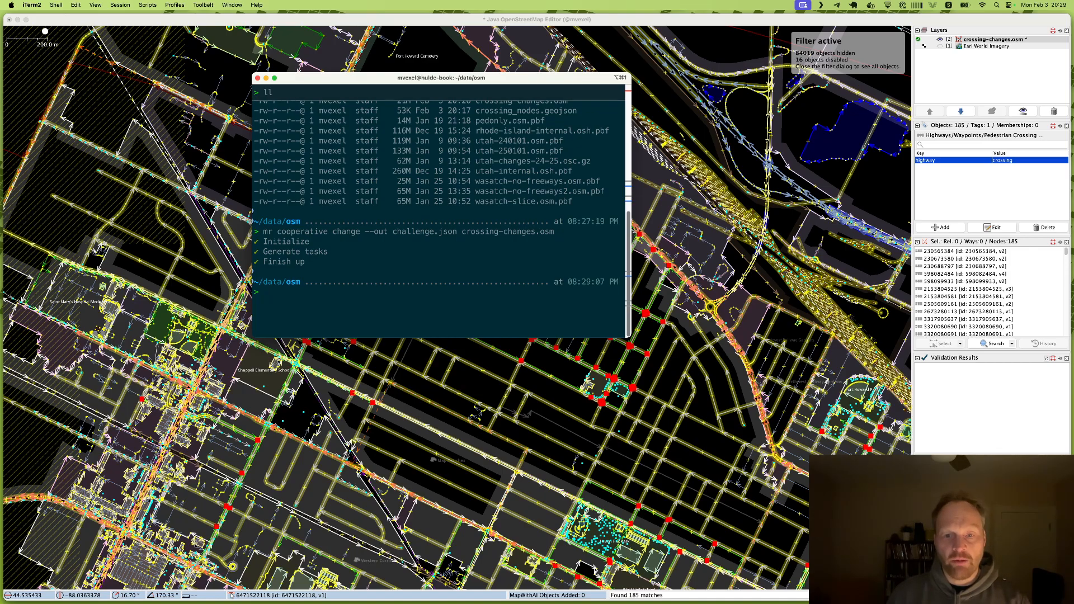
type("ll")
key("Return")
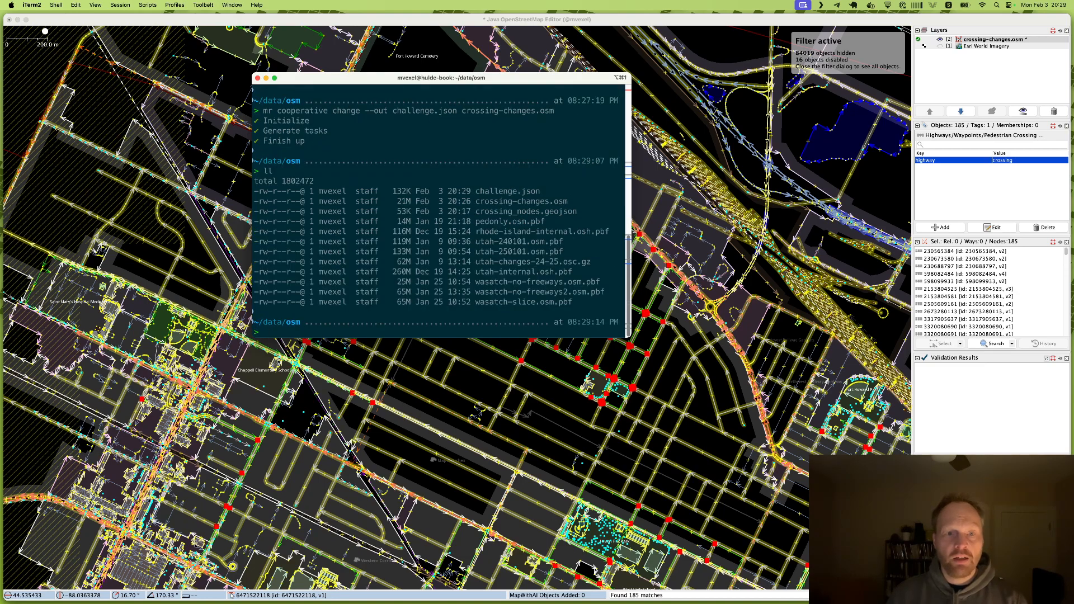
- Open challenge.json in Sublime Text from the terminal and place the cursor in its first line
type("subl challenge.json")
key("Return")
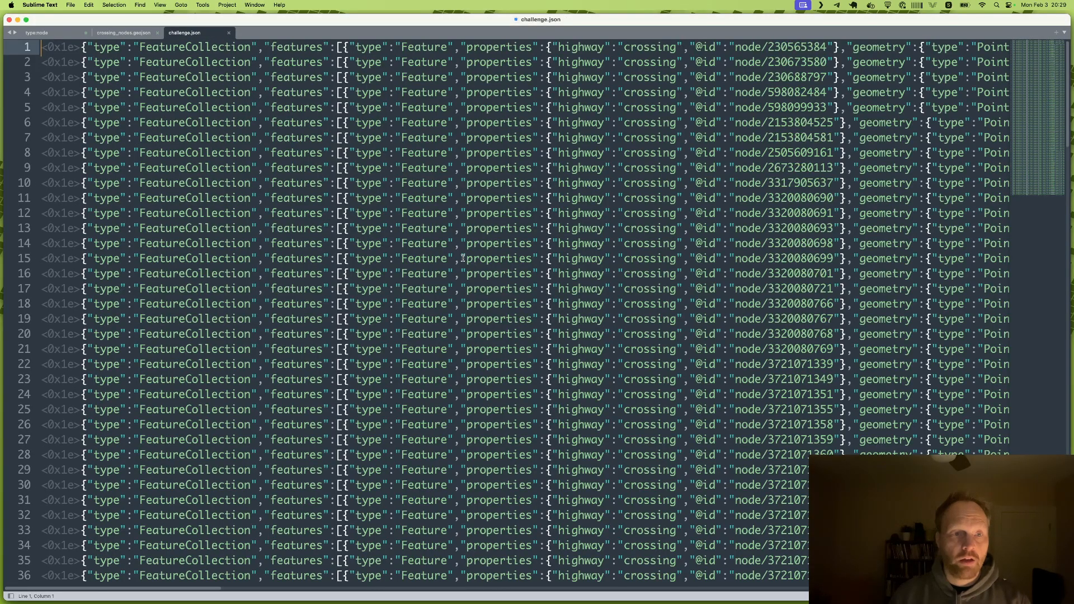
left_click(386, 54)
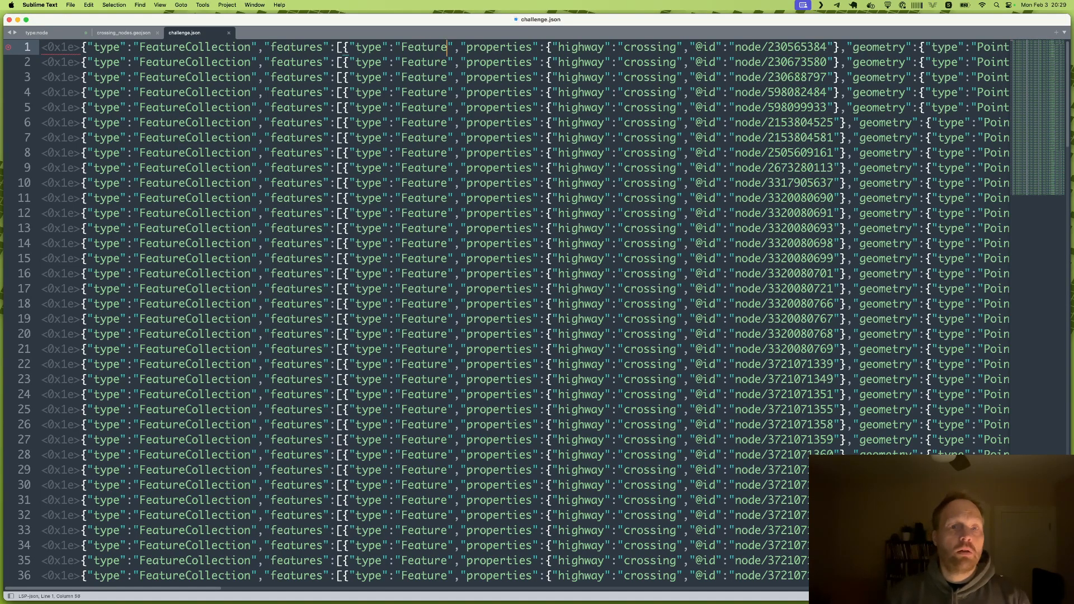
- Examine the first task's feature collection in challenge.json, from its features and properties through to its point coordinates
key("alt+Left")
key("alt+Left")
key("alt+Left")
key("Left")
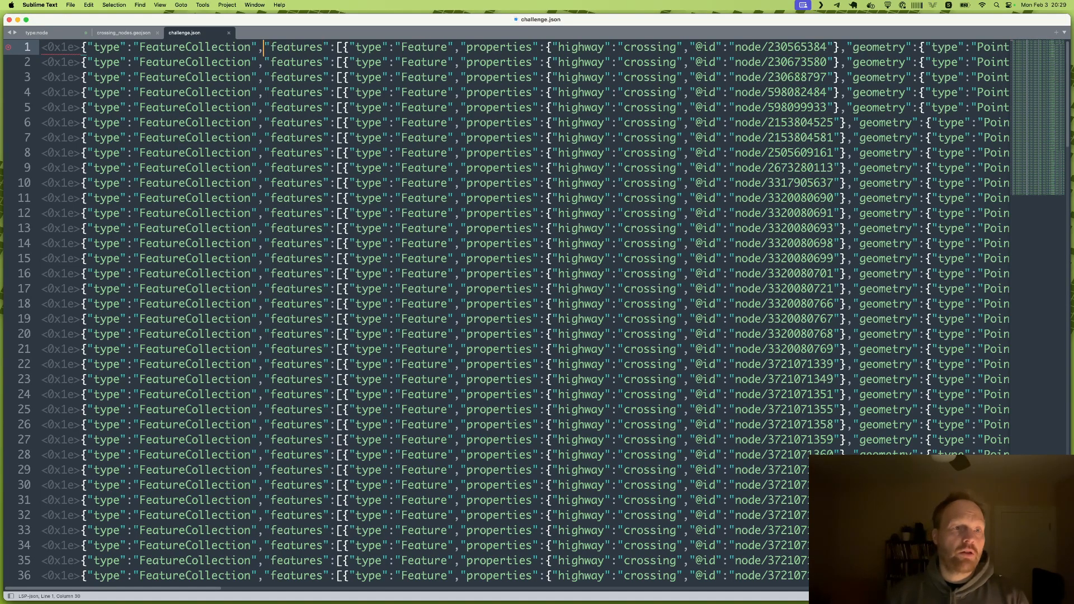
key("alt+Right")
key("alt+Right")
key("alt+Right")
key("alt+Right")
key("alt+Right")
key("alt+Right")
key("alt+Right")
key("alt+Right")
key("alt+Right")
key("Right")
key("Right")
key("Right")
key("Right")
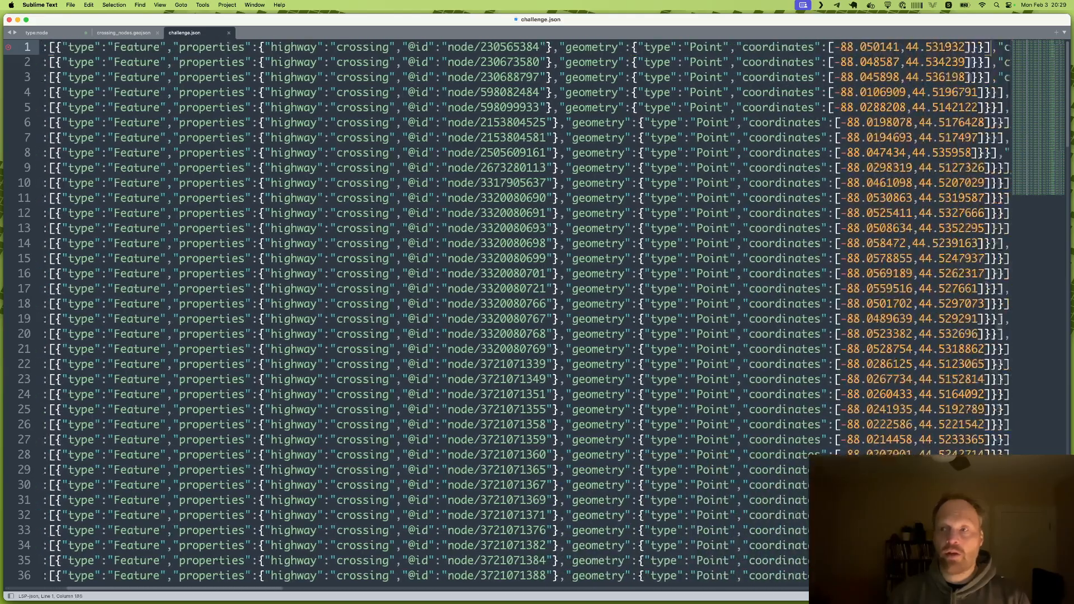
- Examine the first task's cooperativeWork section in challenge.json, from the coordinates through its meta version and type to the file entry
key("alt+Right")
key("alt+Right")
key("alt+Right")
key("alt+Left")
key("alt+Left")
key("Left")
key("Left")
key("Left")
key("Left")
key("alt+shift+Left")
key("alt+Right")
key("alt+Right")
key("alt+Right")
key("alt+Right")
key("alt+Right")
key("alt+Right")
key("alt+Right")
key("alt+Right")
key("alt+Right")
key("alt+Right")
key("alt+Right")
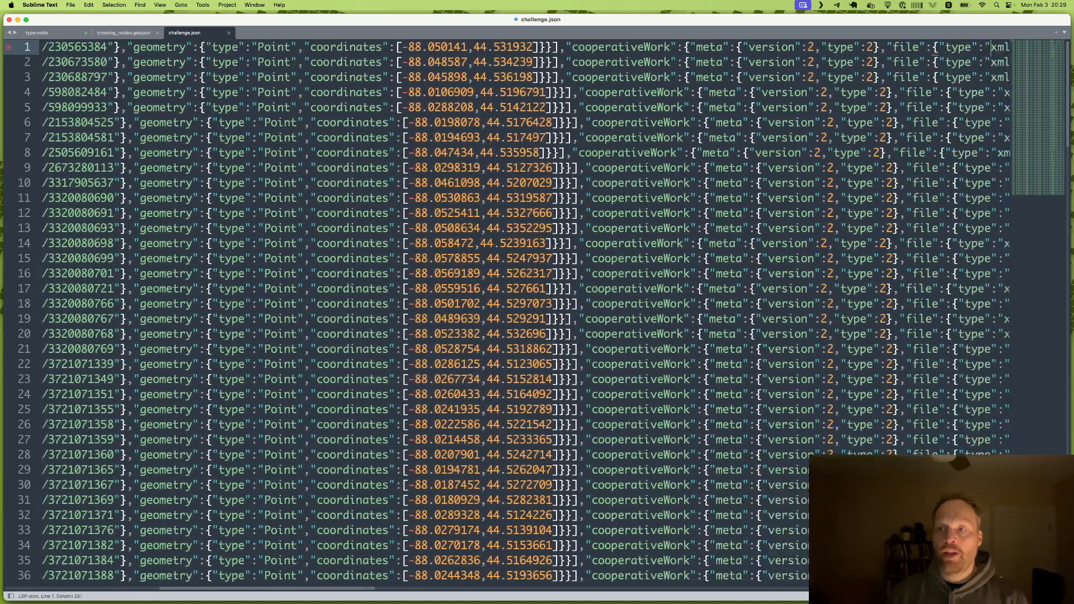
- Read the file entry's type, format and encoding attributes in the first line of challenge.json
key("Right")
key("Right")
key("Right")
key("Right")
key("Right")
key("Right")
key("Right")
key("Right")
key("Right")
key("Right")
key("Right")
key("Right")
key("Right")
key("Right")
key("Right")
key("Right")
key("Right")
key("Right")
key("Right")
key("Right")
key("Left")
key("Left")
key("Left")
key("Left")
key("Left")
key("Left")
key("Left")
key("Left")
key("Left")
key("Left")
key("Left")
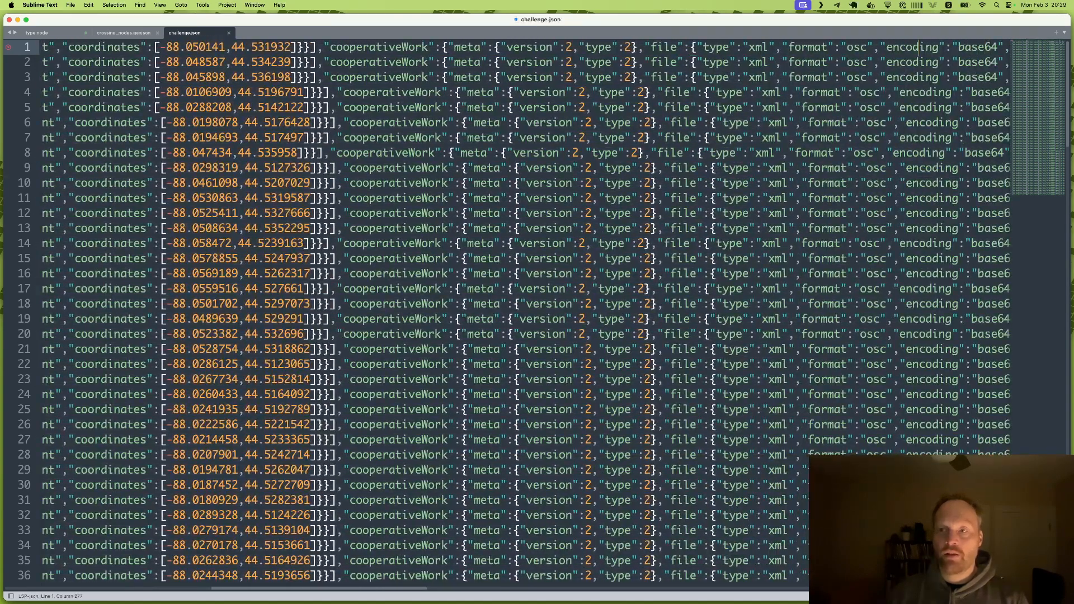
- Inspect the first task's base64 content through to the end of the line, and return to the line's start
key("alt+Right")
key("alt+Right")
key("alt+Right")
key("alt+Right")
key("alt+Right")
key("alt+Right")
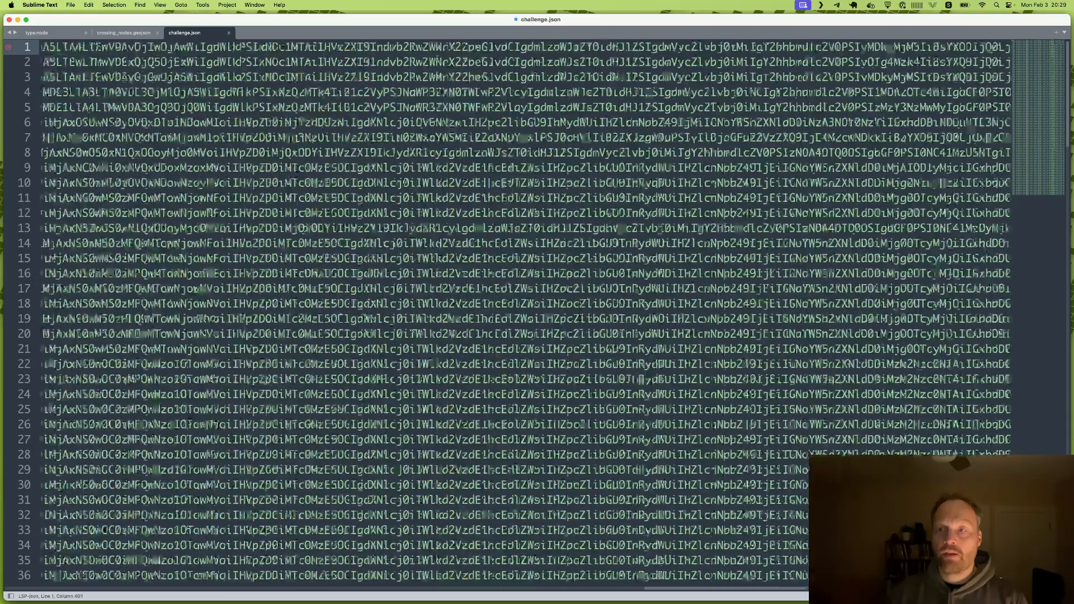
key("alt+Left")
key("alt+Left")
key("alt+Left")
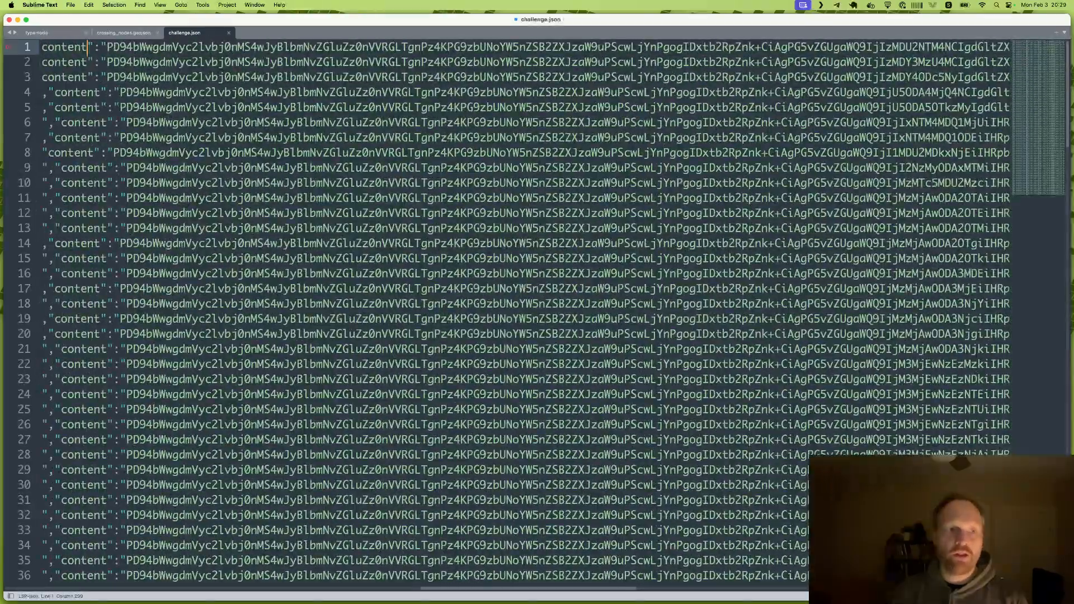
key("super+Right")
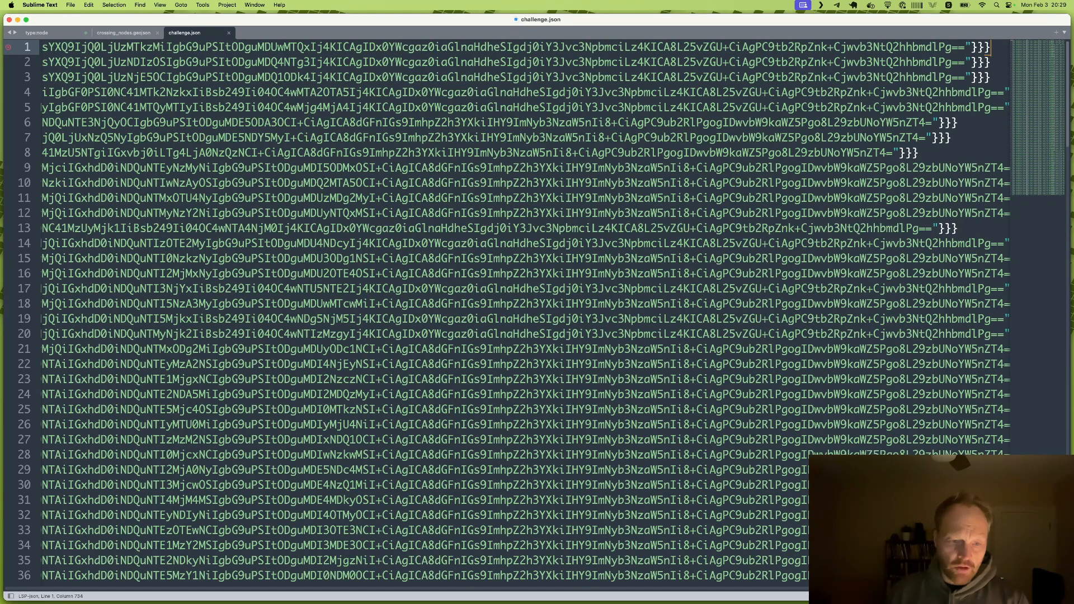
key("super+Left")
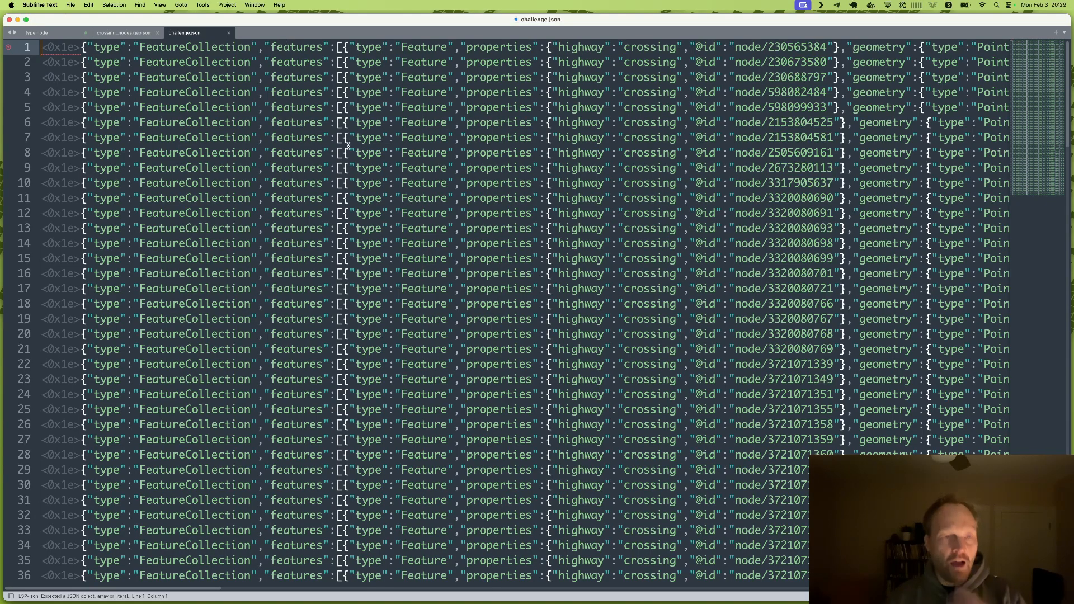
- Switch to MapRoulette in Firefox and open the owner's personal project from the Create & Manage area
key("super+Tab")
key("super+Tab")
key("super+Tab")
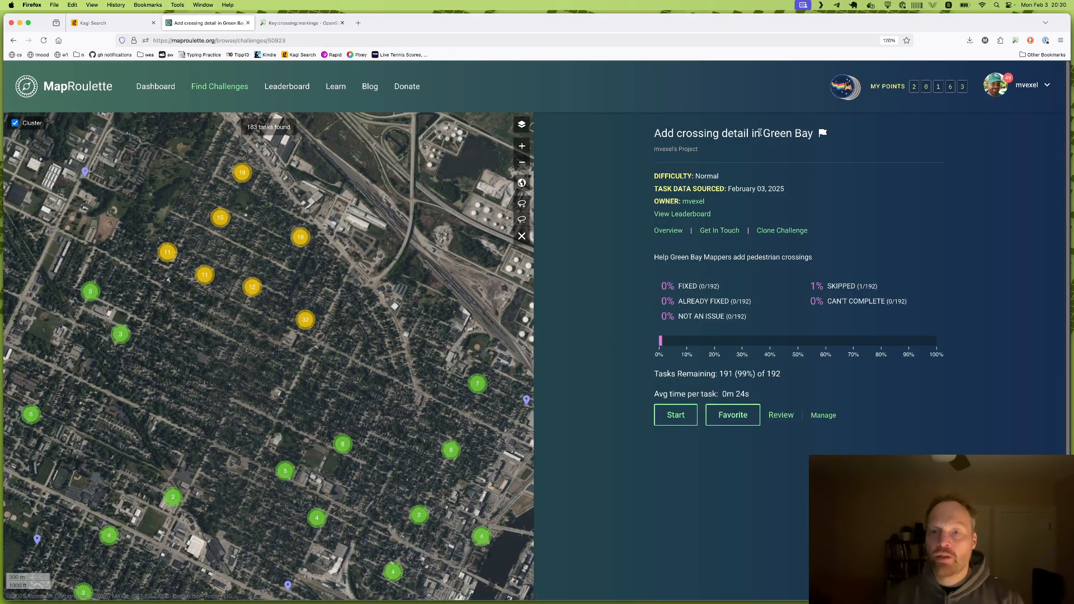
left_click(1027, 86)
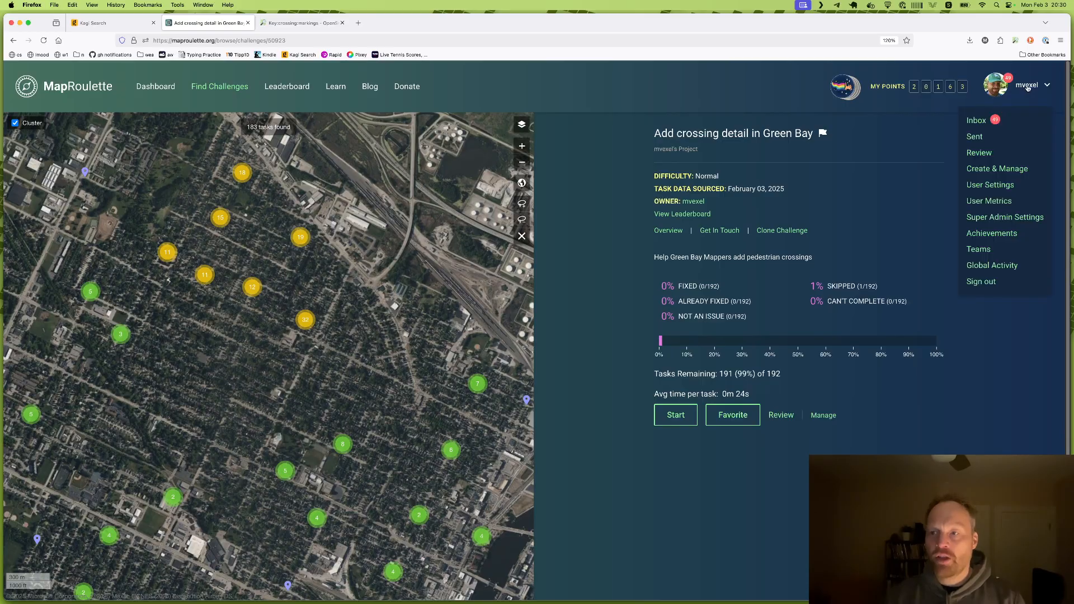
left_click(1006, 170)
left_click(363, 272)
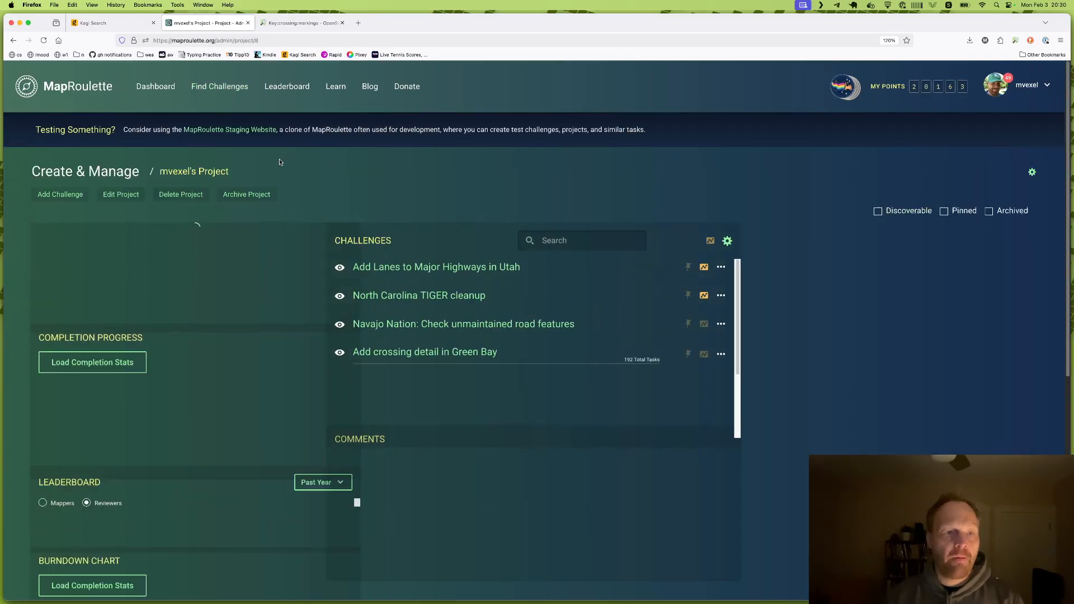
left_click(14, 40)
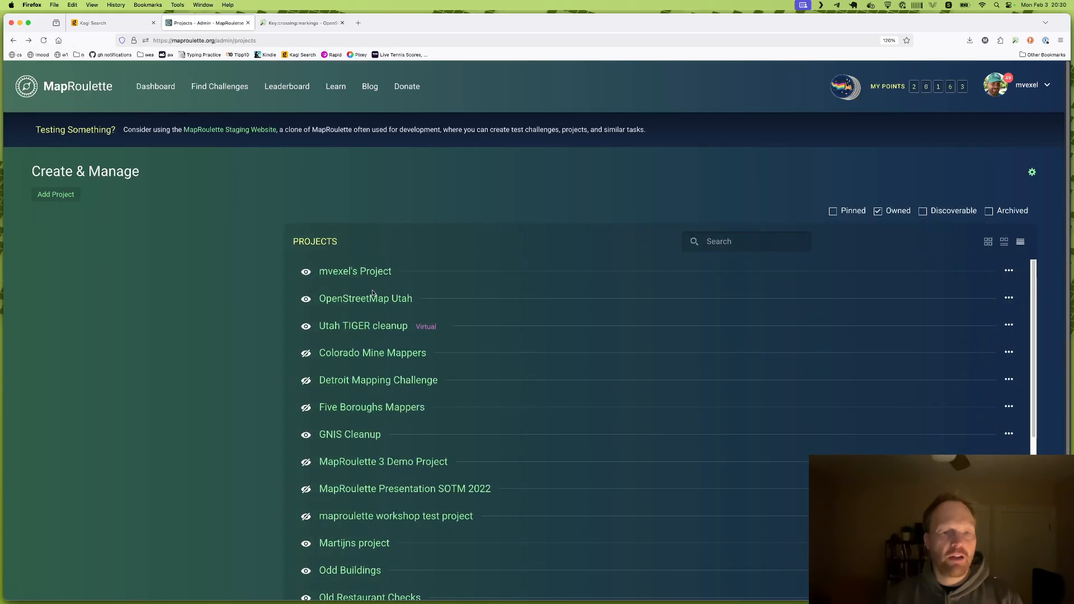
left_click(365, 271)
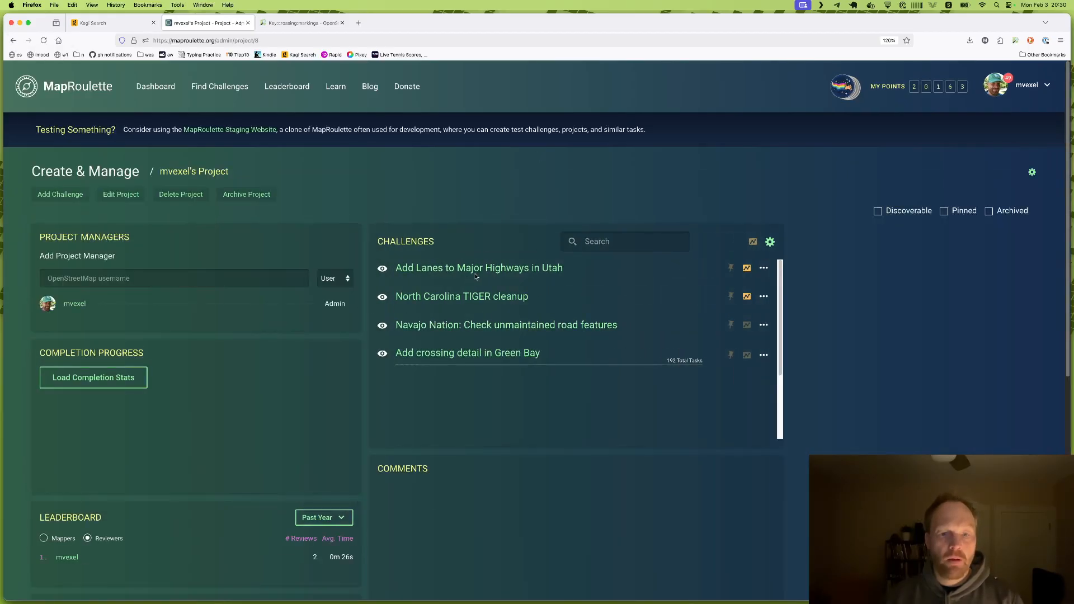
- Clone the "Add crossing detail in Green Bay" challenge and choose a GeoJSON file upload as the task data source
left_click(506, 330)
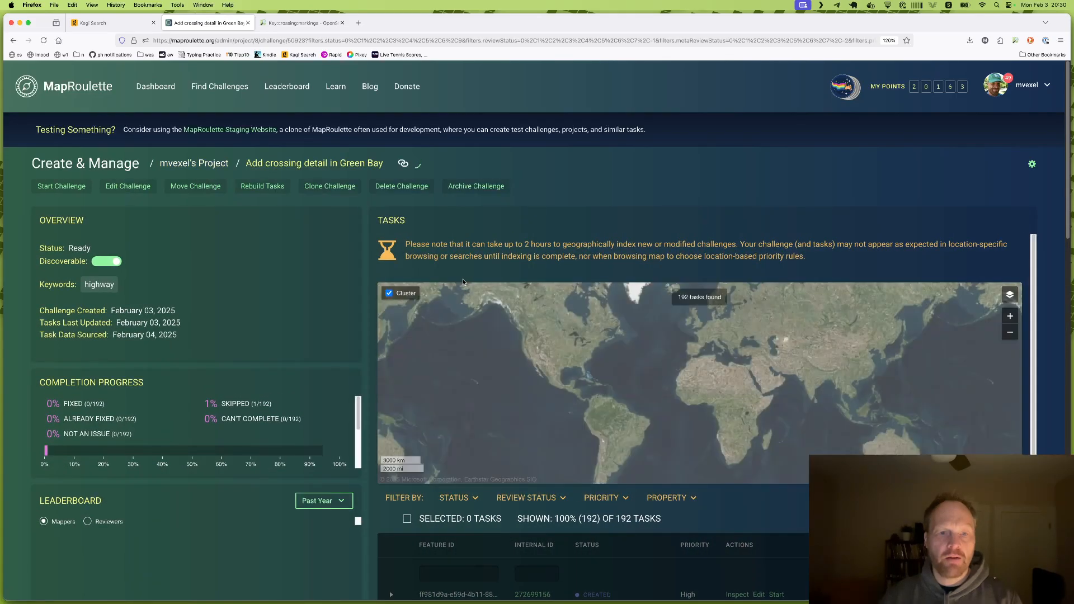
left_click(329, 185)
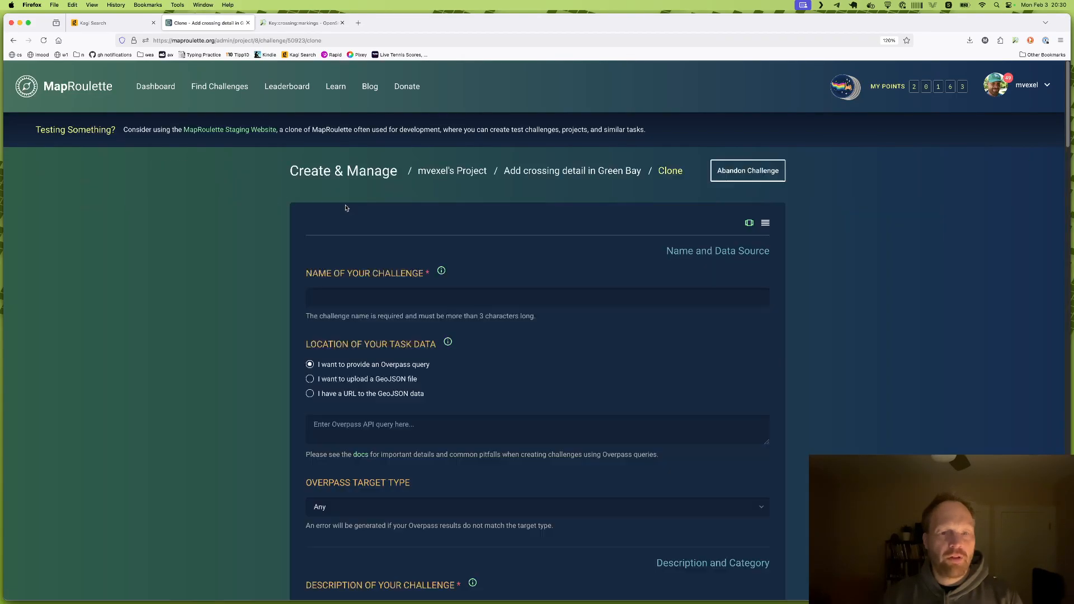
left_click(385, 378)
- Name the cloned challenge "Add Crossing Detail in Green Bay (Cooperative)"
left_click(385, 298)
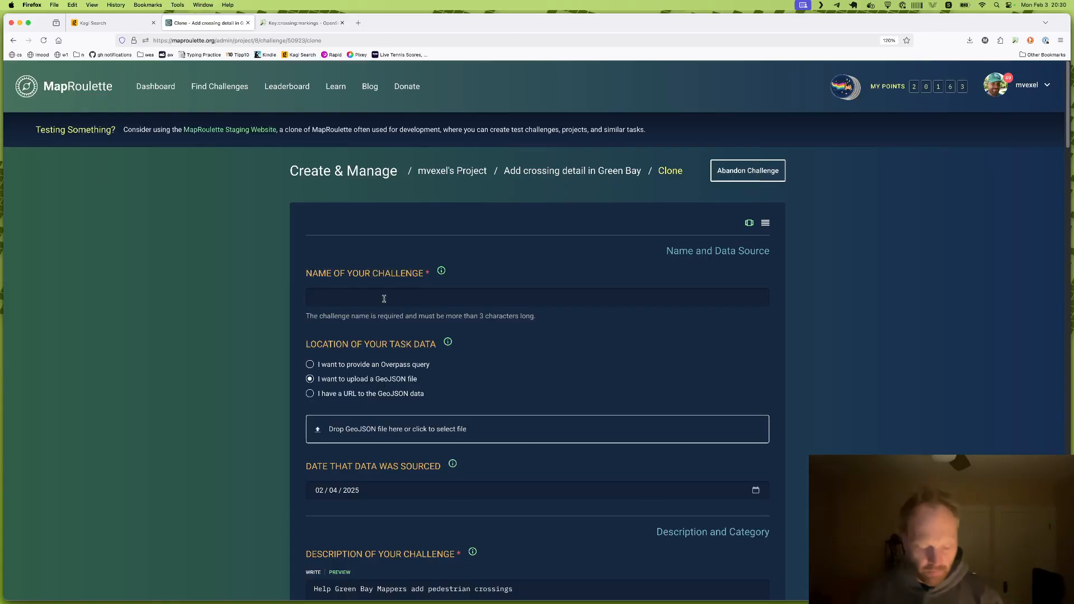
type("Add Cors")
type("ssiun")
key("BackSpace")
key("BackSpace")
key("BackSpace")
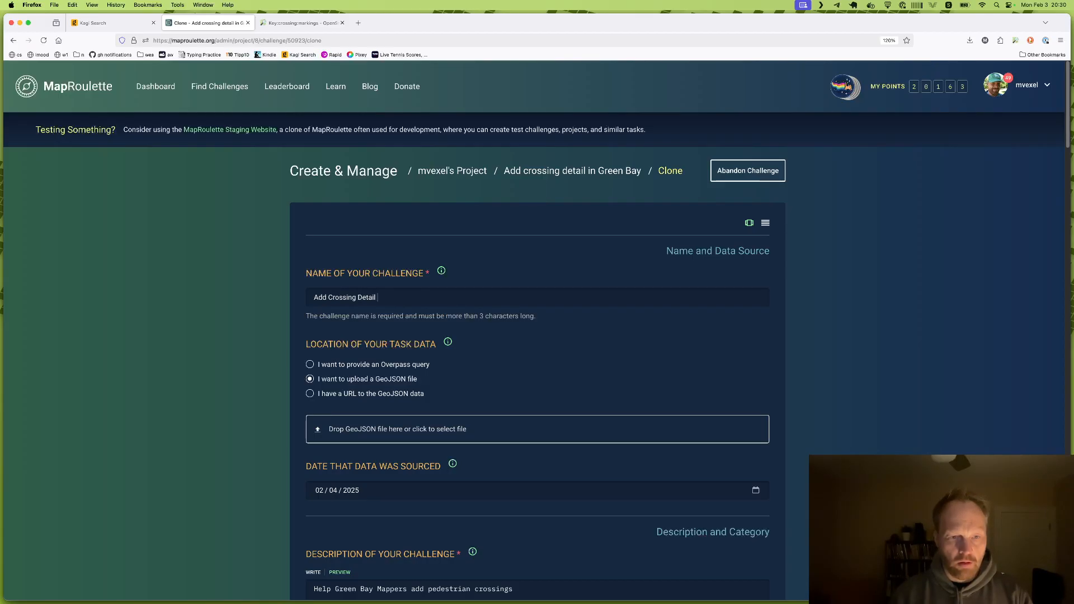
type("ng Detail in Green Bay (Cooperative")
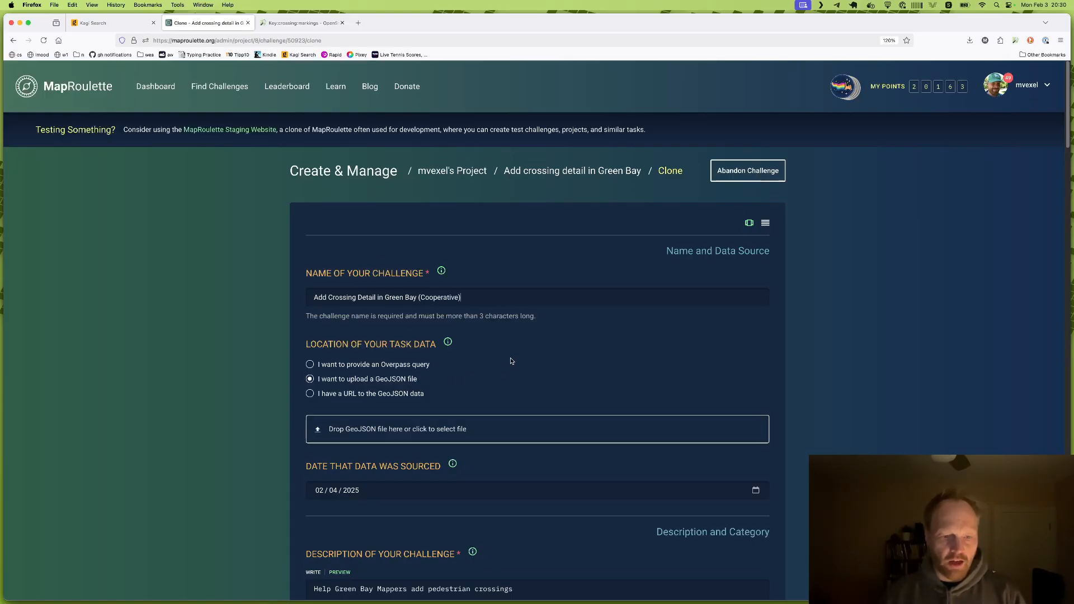
- Go through the cloned challenge's settings, accept the OSM Automated Edits code of conduct and finish creating it
scroll(618, 384, "down", 5)
scroll(707, 386, "down", 7)
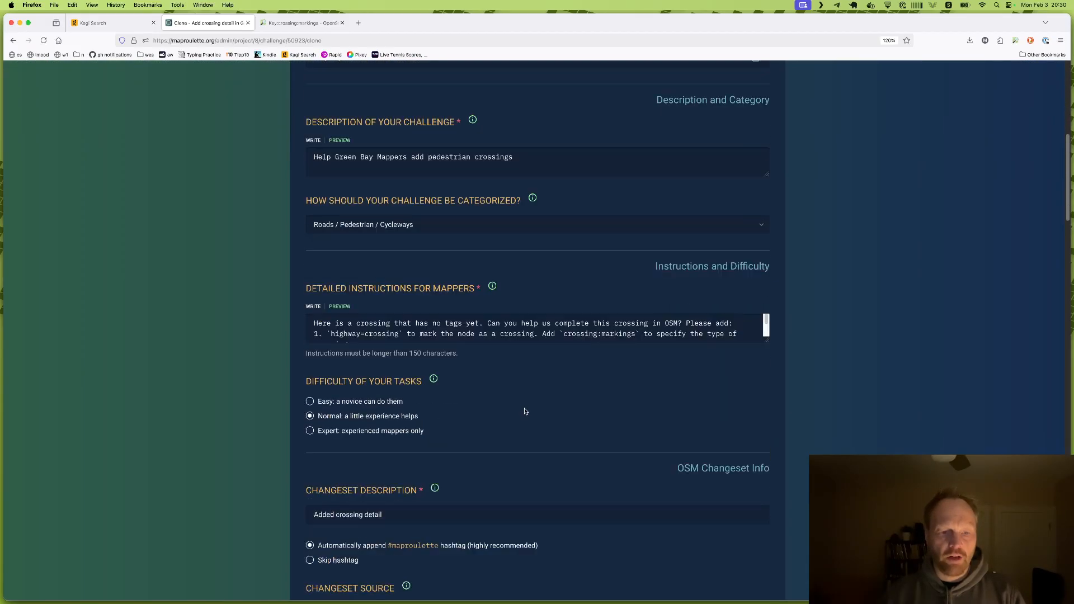
scroll(537, 381, "down", 5)
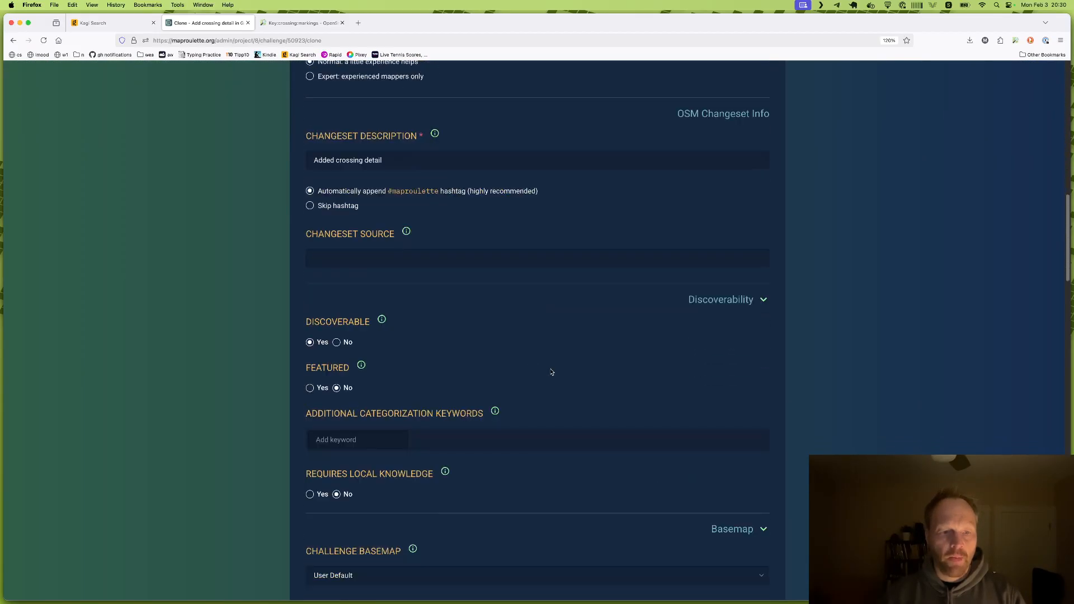
scroll(564, 380, "down", 2)
scroll(566, 376, "up", 20)
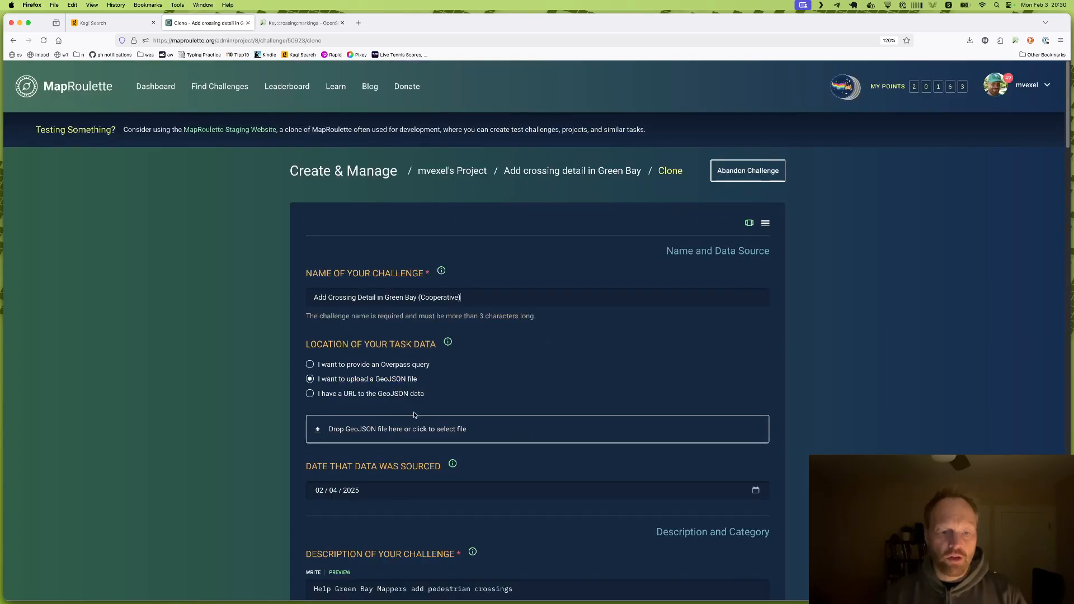
scroll(867, 378, "down", 8)
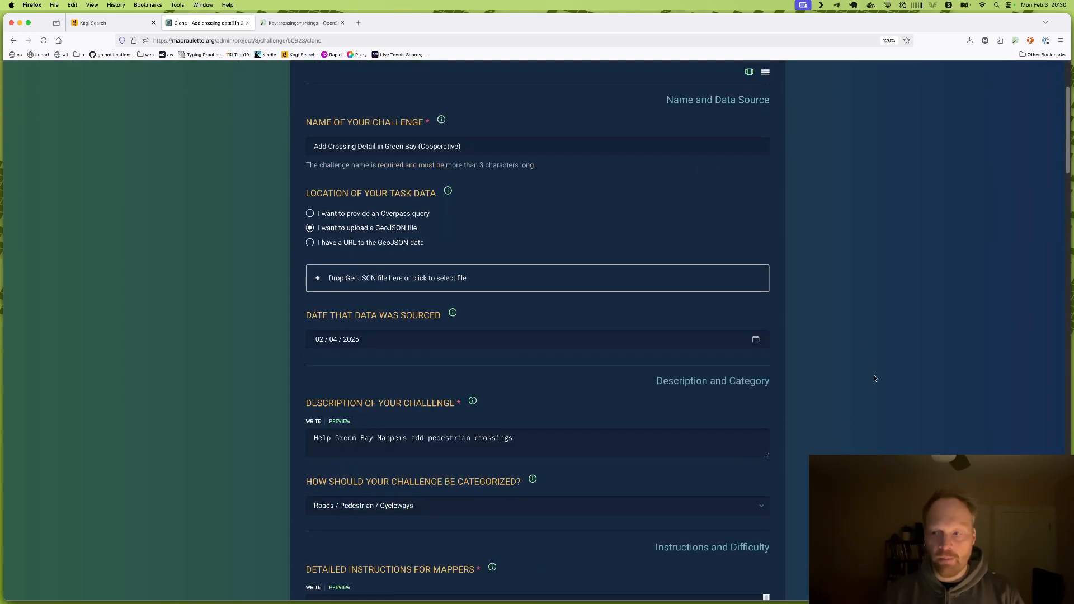
scroll(905, 361, "down", 20)
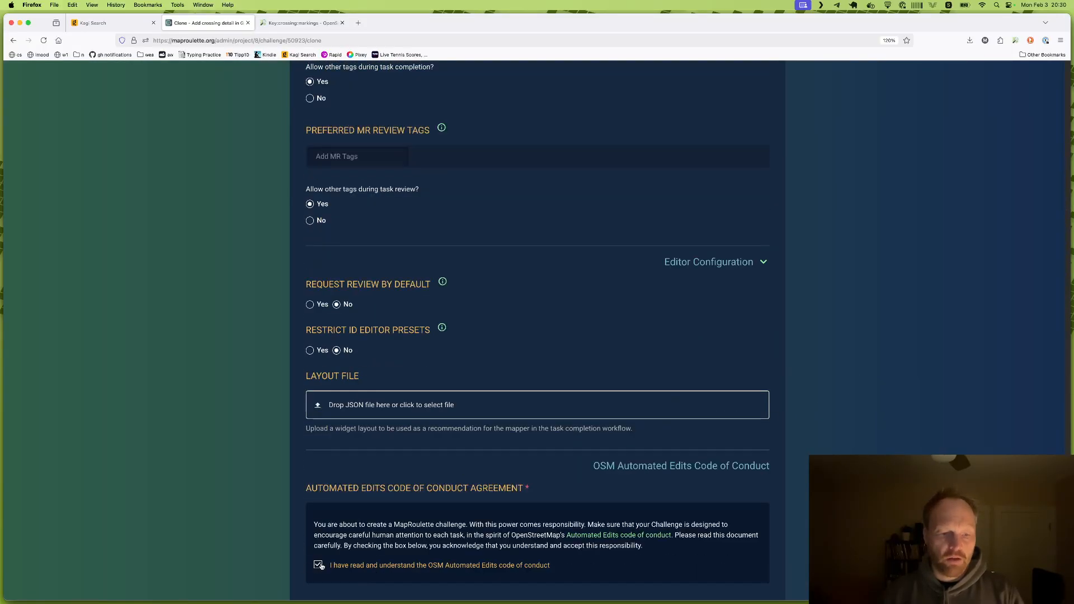
left_click(317, 566)
scroll(320, 567, "down", 3)
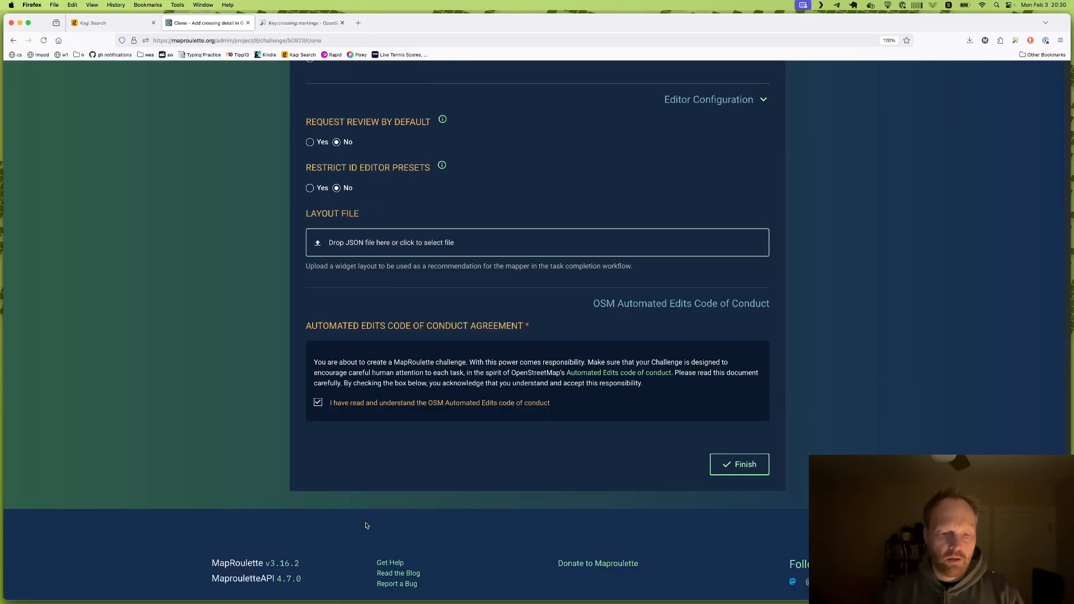
left_click(744, 465)
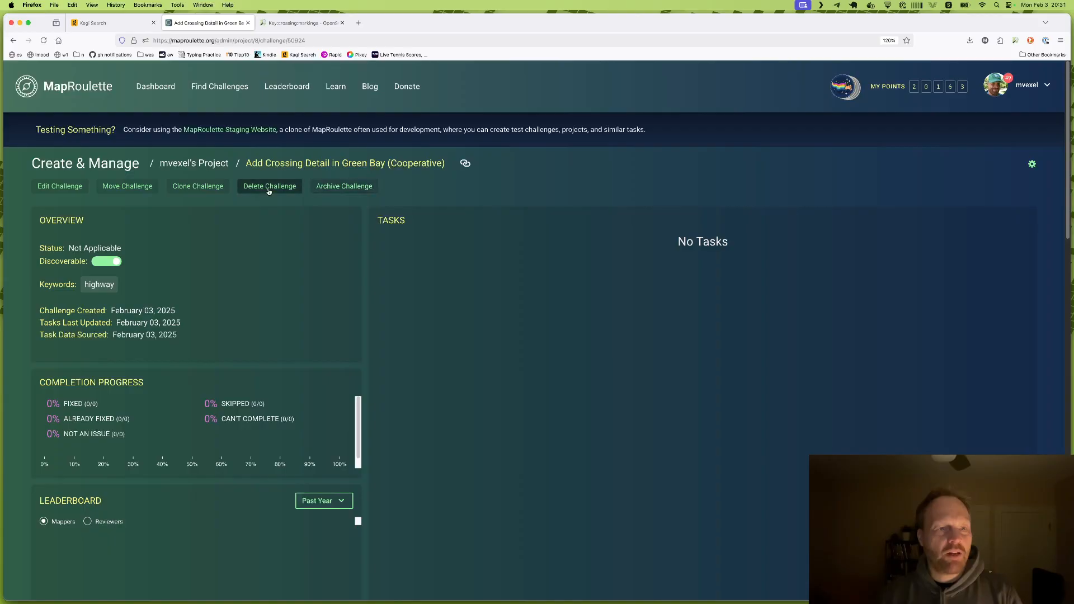
- Reload the cloned cooperative challenge's page and delete that challenge
key("super+r")
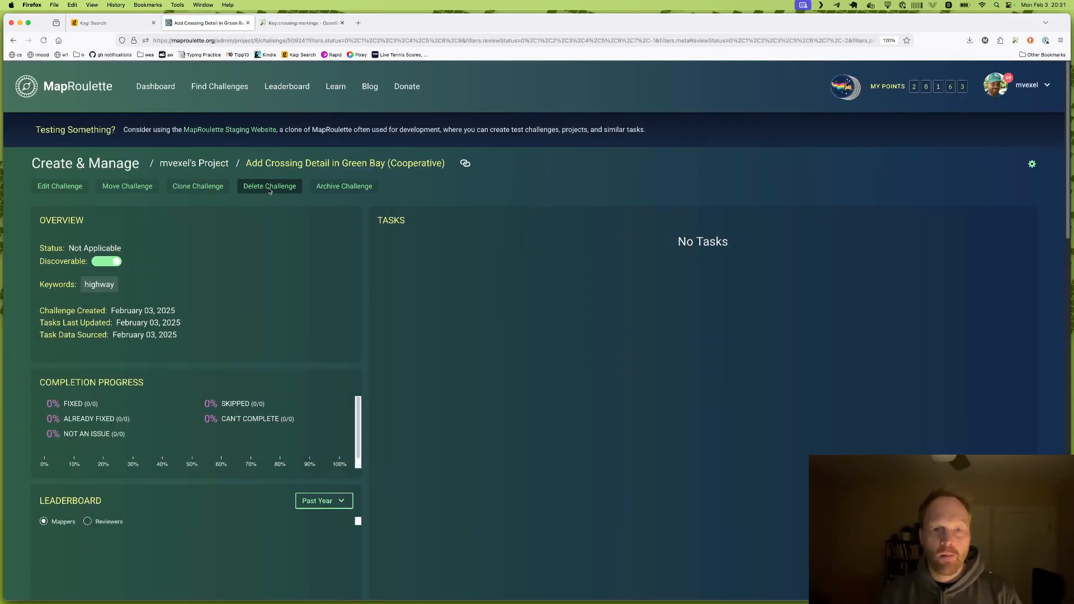
left_click(269, 188)
left_click(578, 311)
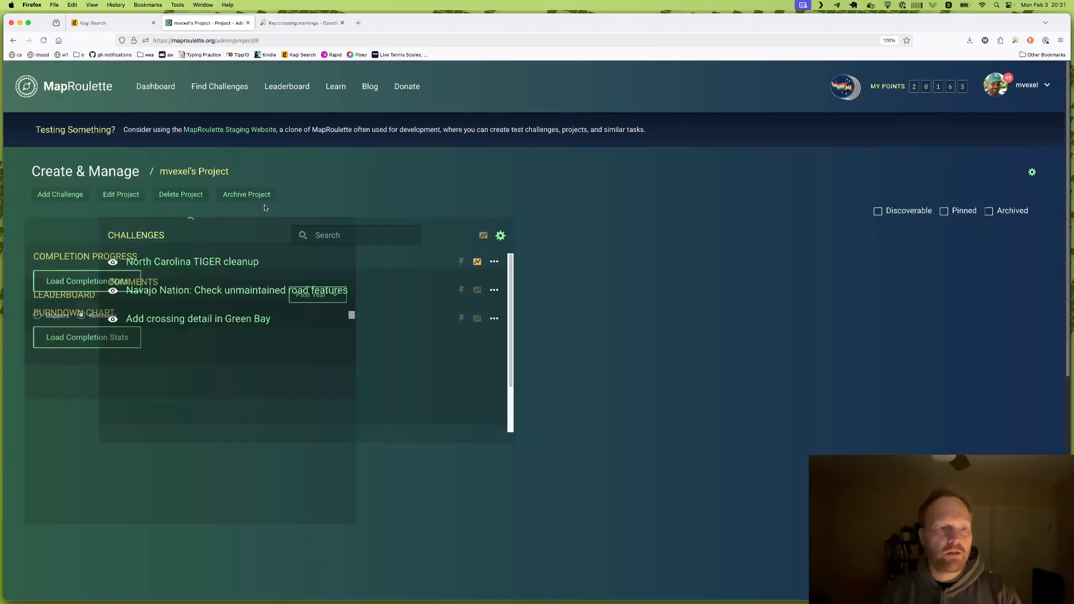
- Start a new challenge in the project, and open the existing "Add crossing detail in Green Bay" challenge for editing in a separate browser tab
left_click(70, 198)
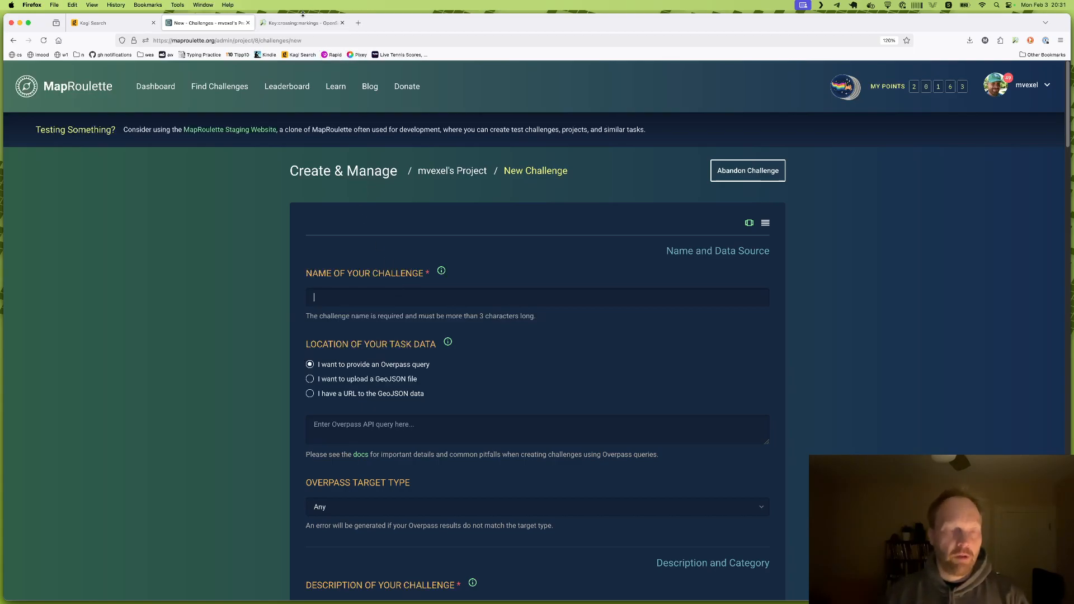
key("super+t")
type("a")
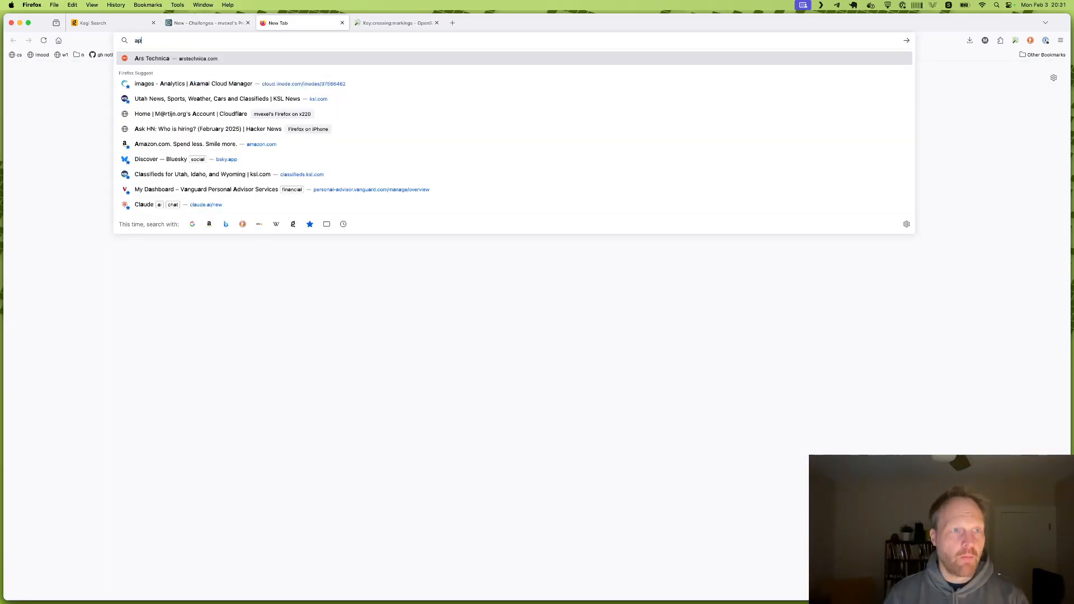
key("BackSpace")
type("mapro")
key("Return")
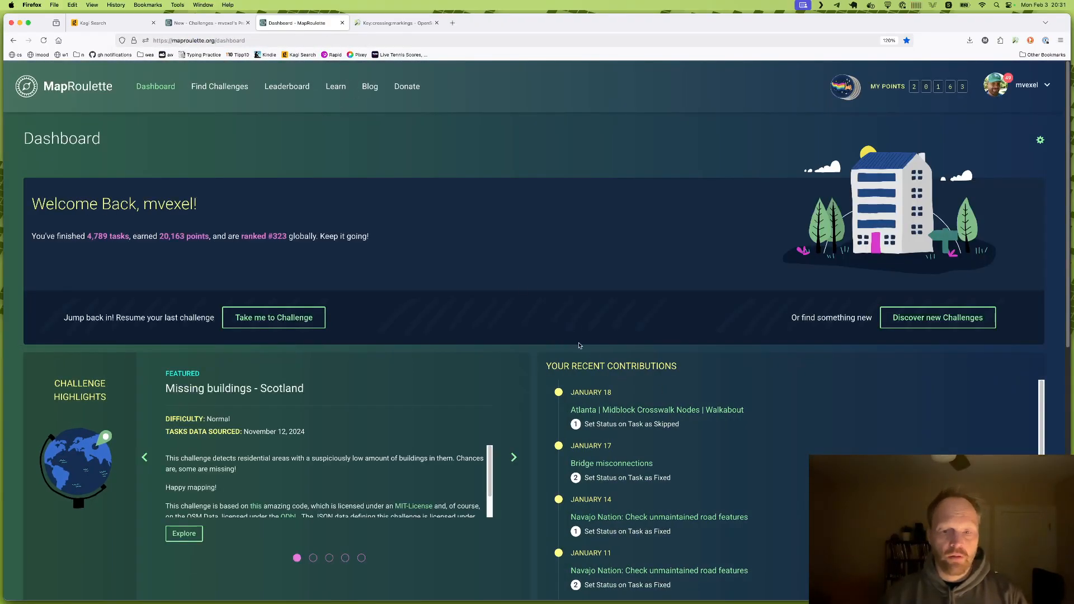
left_click(231, 86)
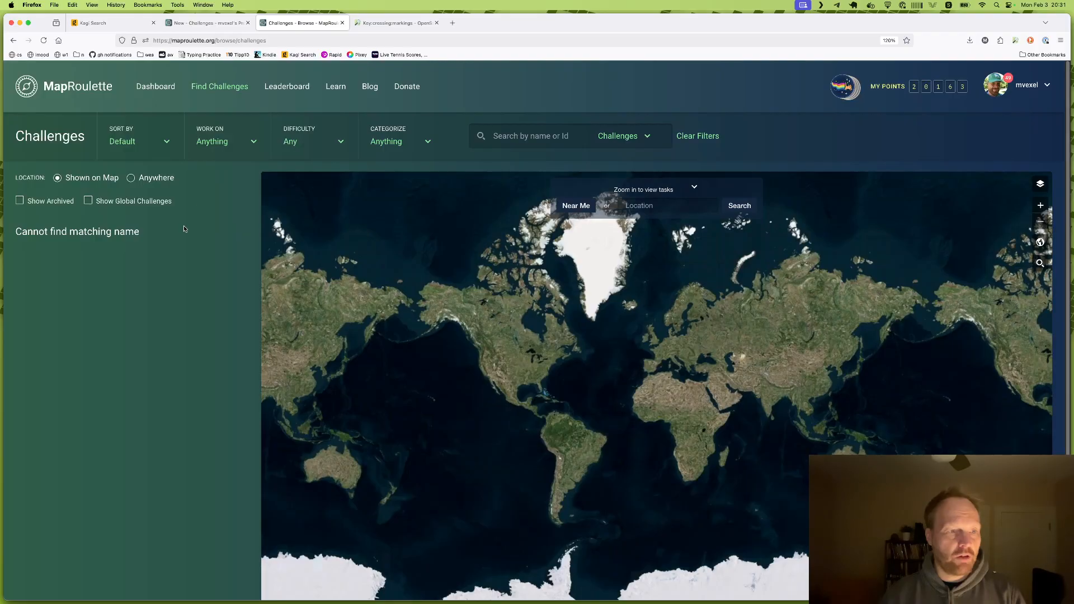
left_click(1034, 87)
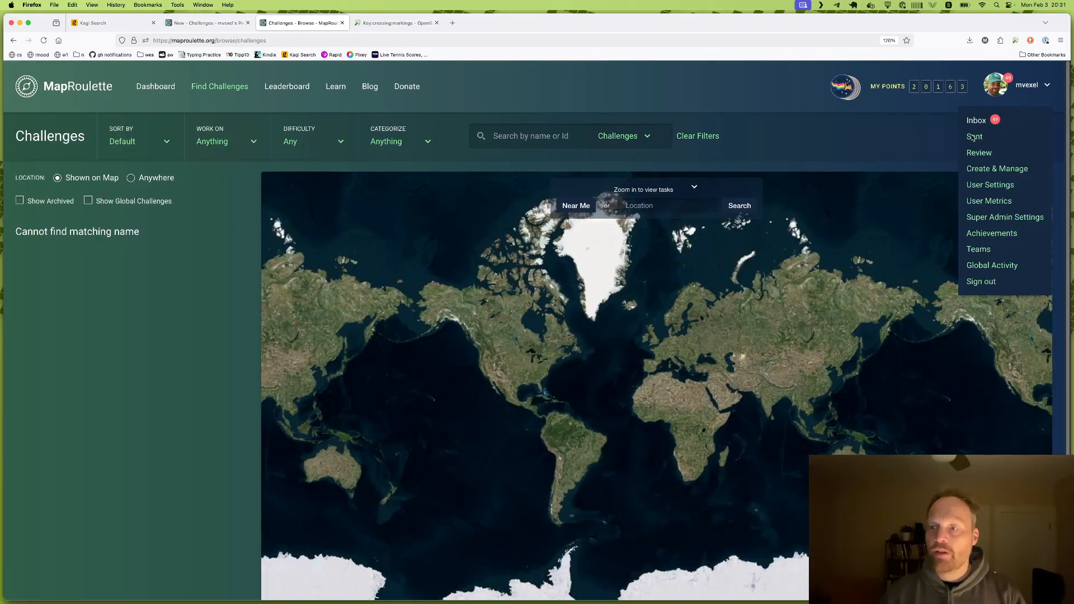
left_click(996, 169)
left_click(362, 273)
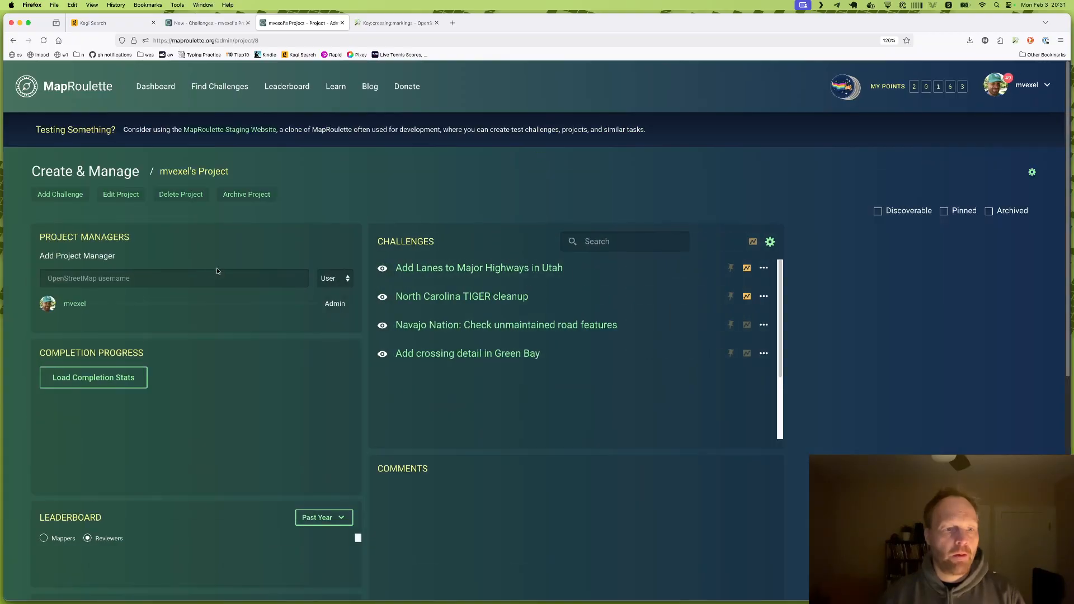
left_click(459, 353)
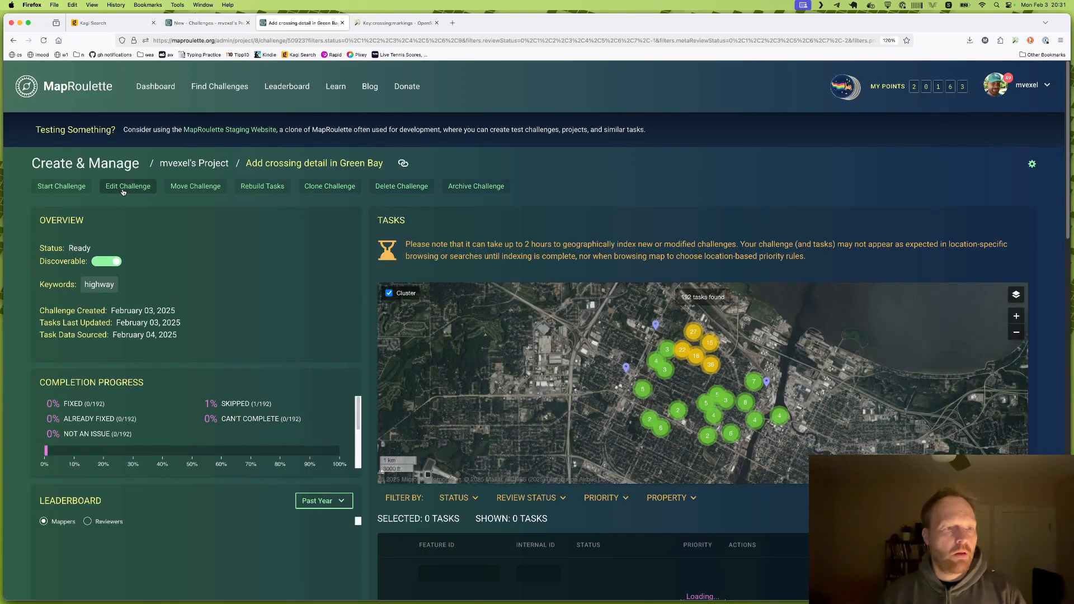
left_click(124, 189)
- Copy the existing challenge's name, "Add crossing detail in Green Bay", into the new challenge's name
scroll(458, 336, "down", 3)
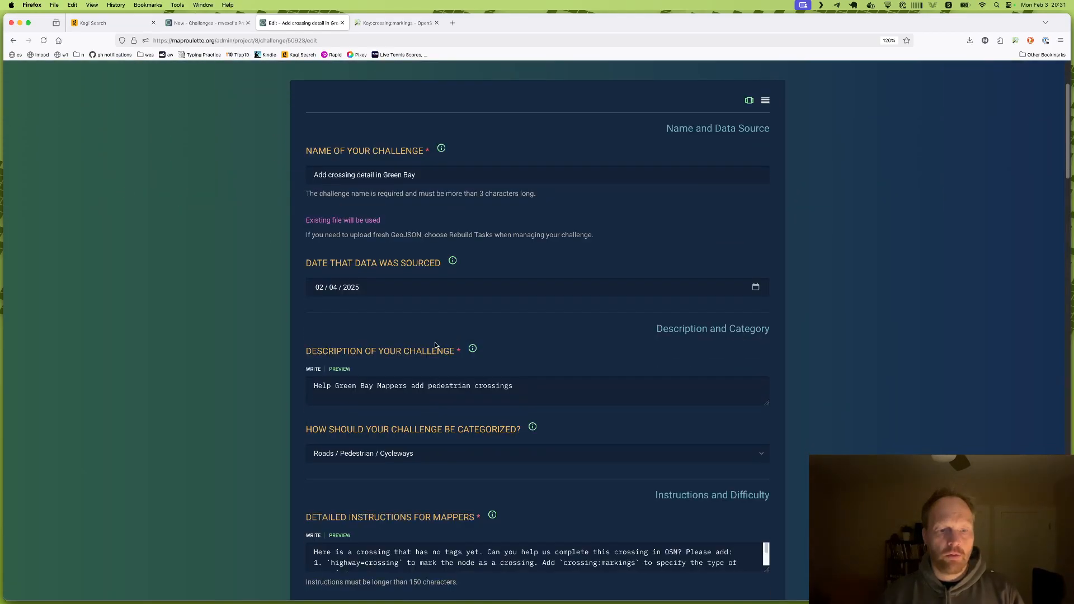
scroll(429, 321, "up", 1)
triple_click(427, 193)
key("ctrl+c")
scroll(430, 195, "up", 3)
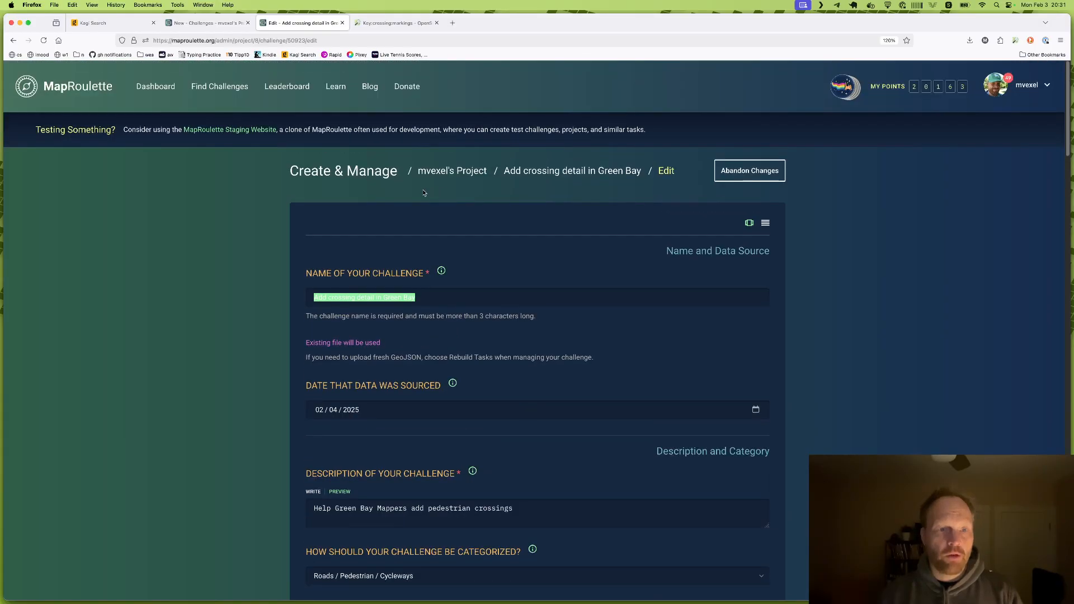
left_click(207, 23)
left_click(373, 294)
key("ctrl+v")
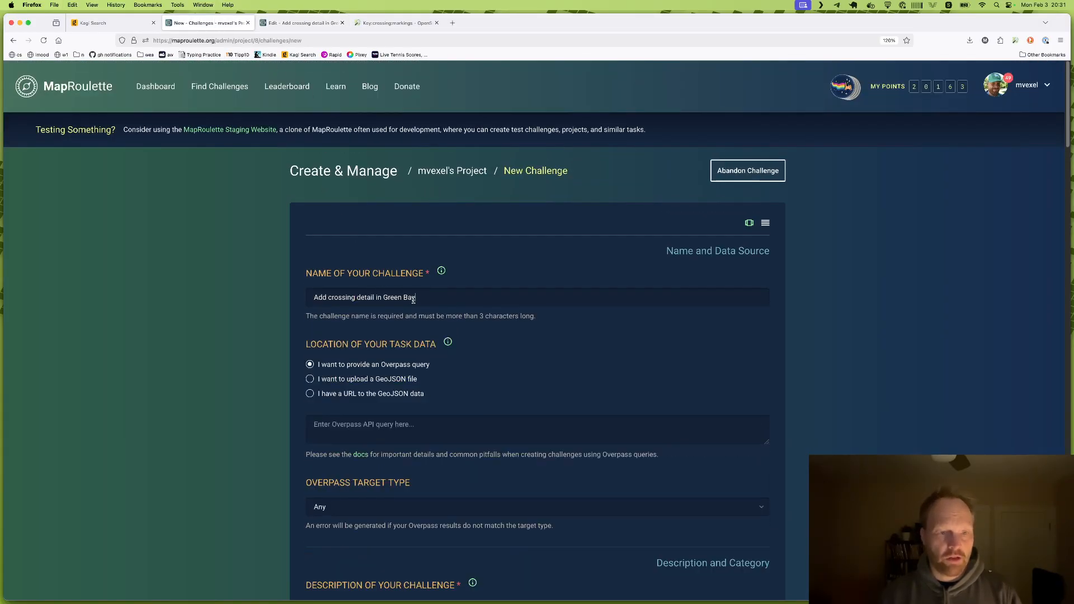
- Append "(Coop)" to the new challenge's name and choose to upload a GeoJSON file as its task data
type("(Coop")
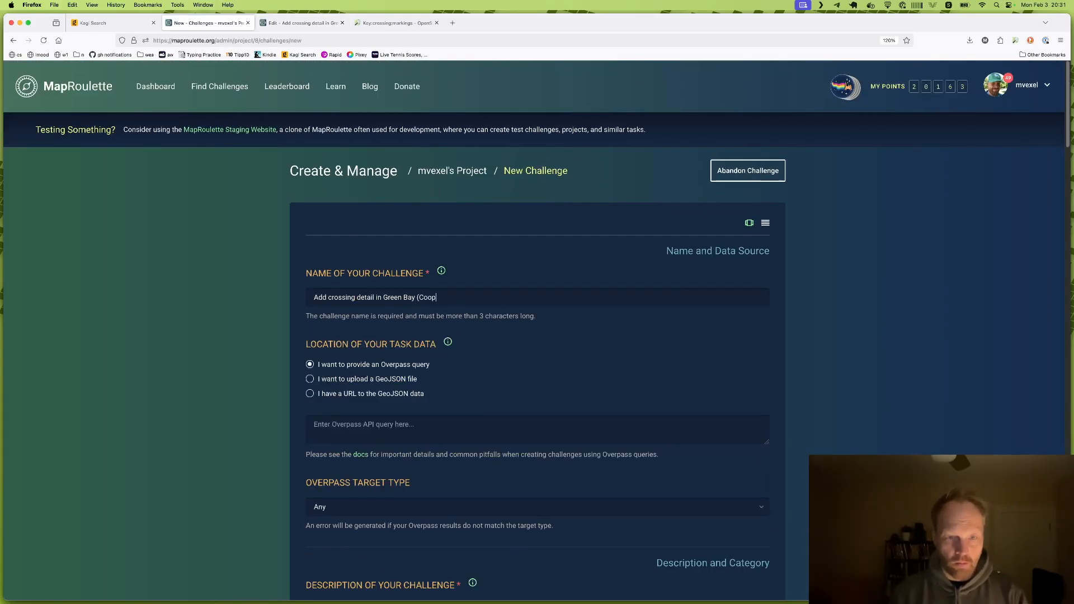
left_click(385, 378)
- Switch to Finder, find challenge.json in the home folder's data/osm folder, and supply it as the new challenge's GeoJSON file
key("super+Tab")
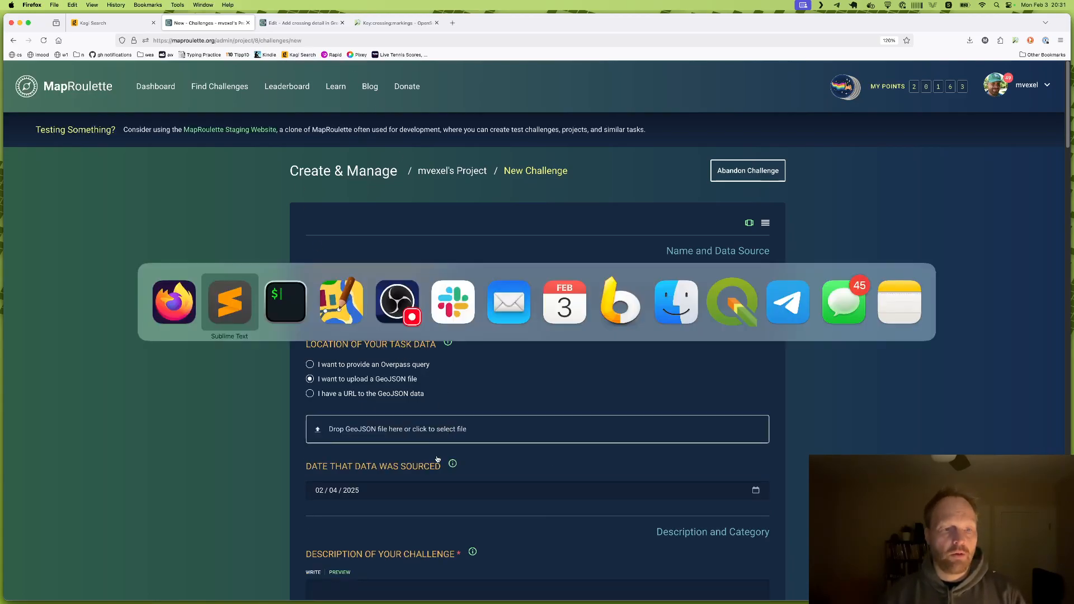
key("super+Tab")
key("super+Tab")
key("super+Tab")
key("super+Tab")
key("super+Tab")
key("super+Tab")
key("super+Tab")
key("super+Tab")
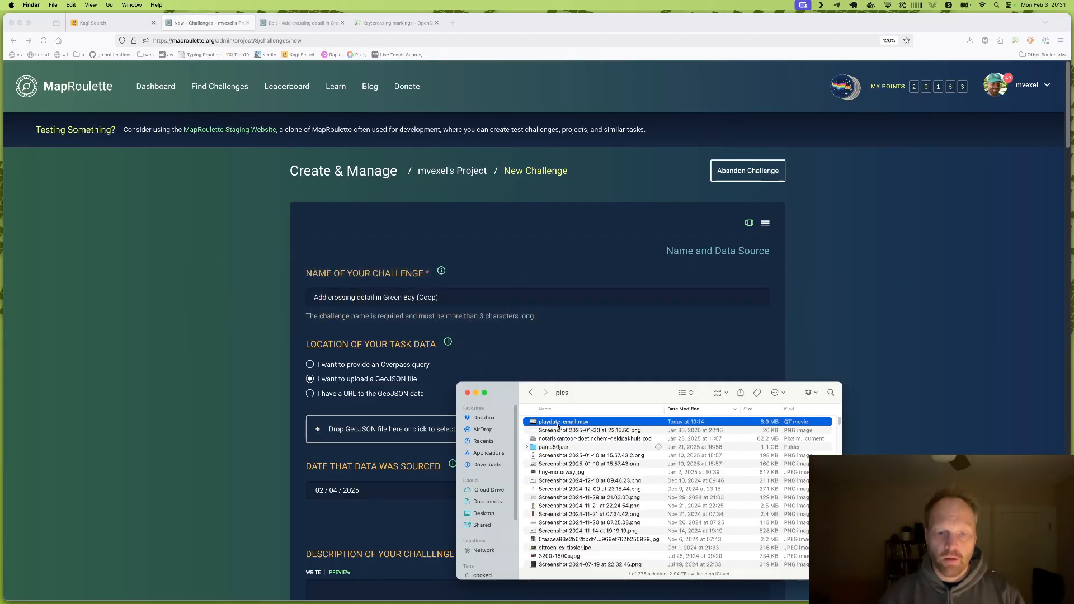
key("super+shift+h")
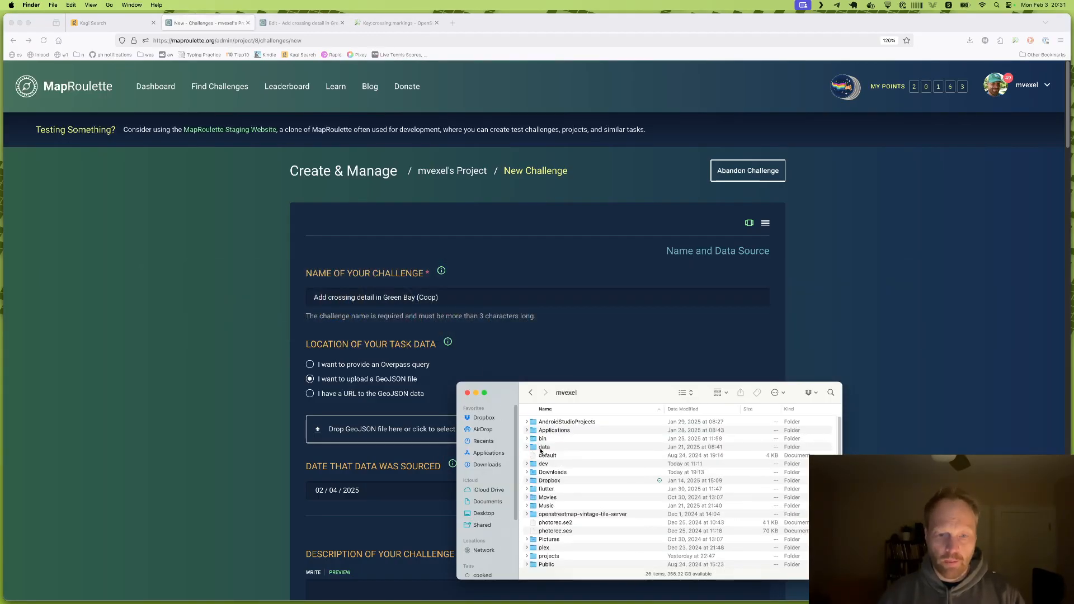
double_click(541, 447)
double_click(543, 422)
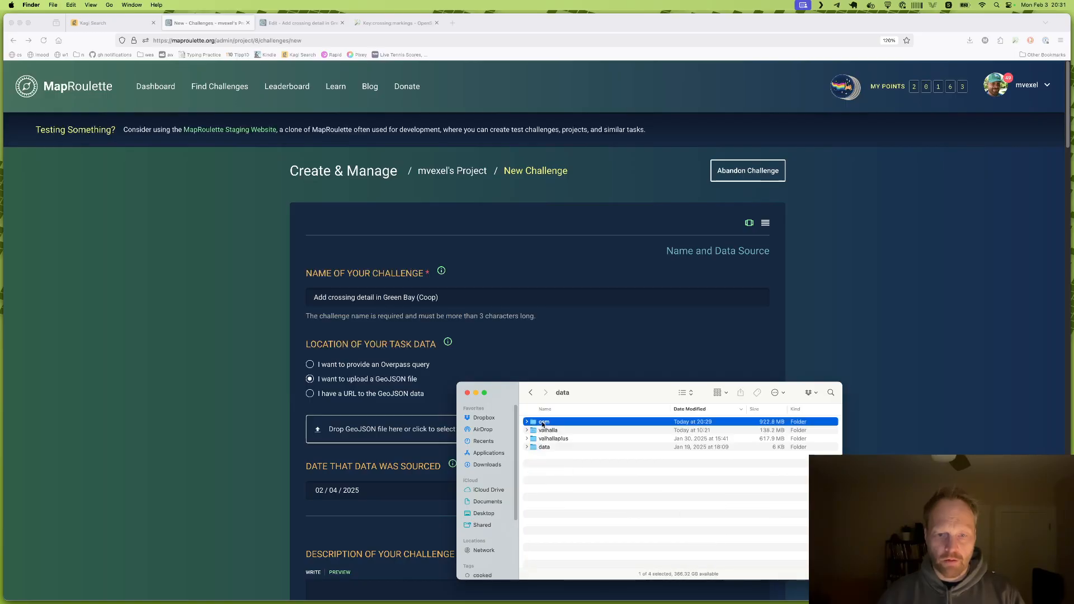
left_click_drag(565, 426, 382, 417)
left_click(382, 413)
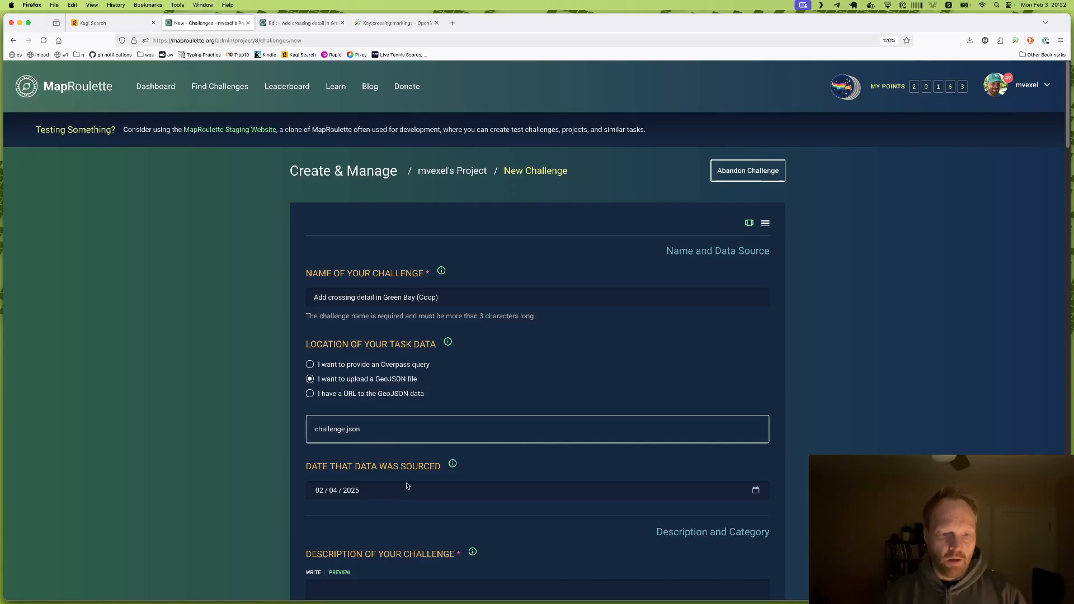
- Copy the existing challenge's description, "Help Green Bay Mappers add pedestrian crossings", into the new challenge's description
scroll(403, 478, "down", 2)
scroll(401, 470, "down", 2)
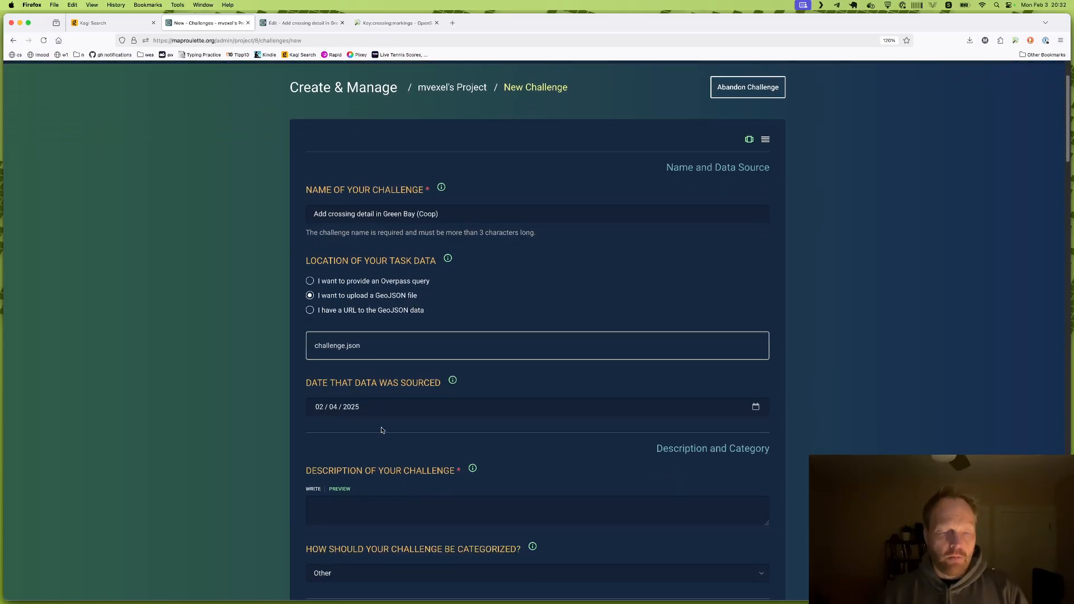
key("ctrl+Tab")
triple_click(388, 510)
key("ctrl+c")
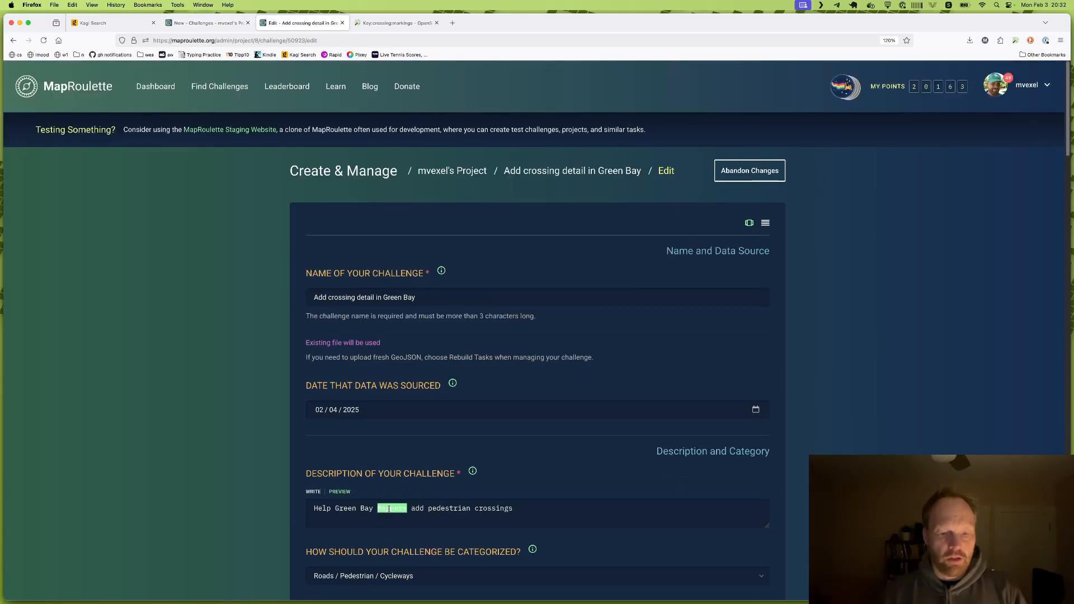
key("ctrl+shift+Tab")
key("ctrl+v")
- Copy the existing challenge's complete detailed instructions for mappers into the new challenge's instructions
key("ctrl+Tab")
scroll(407, 443, "down", 2)
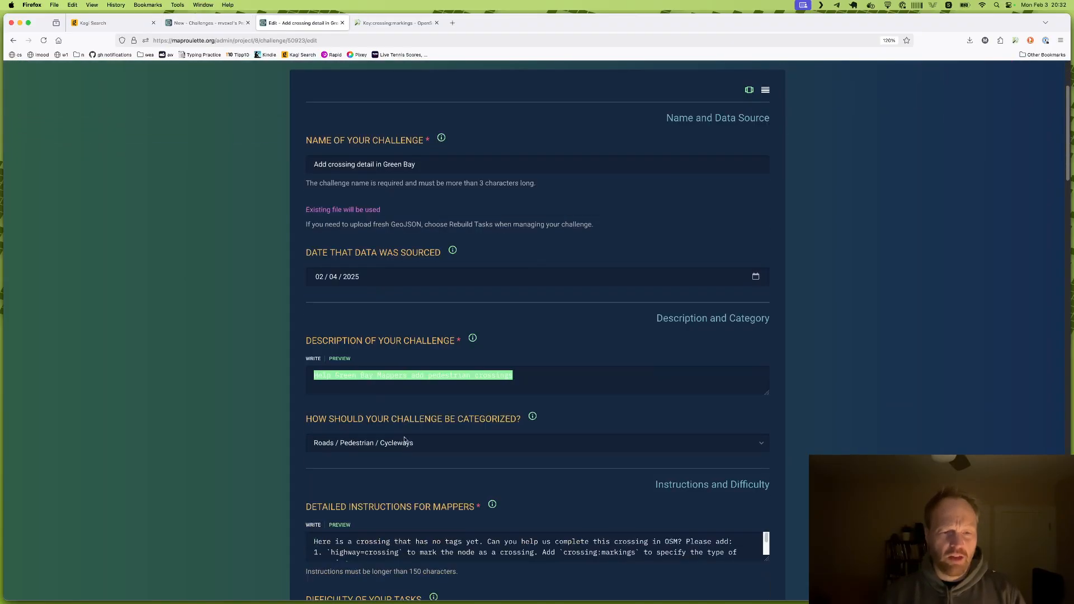
triple_click(424, 541)
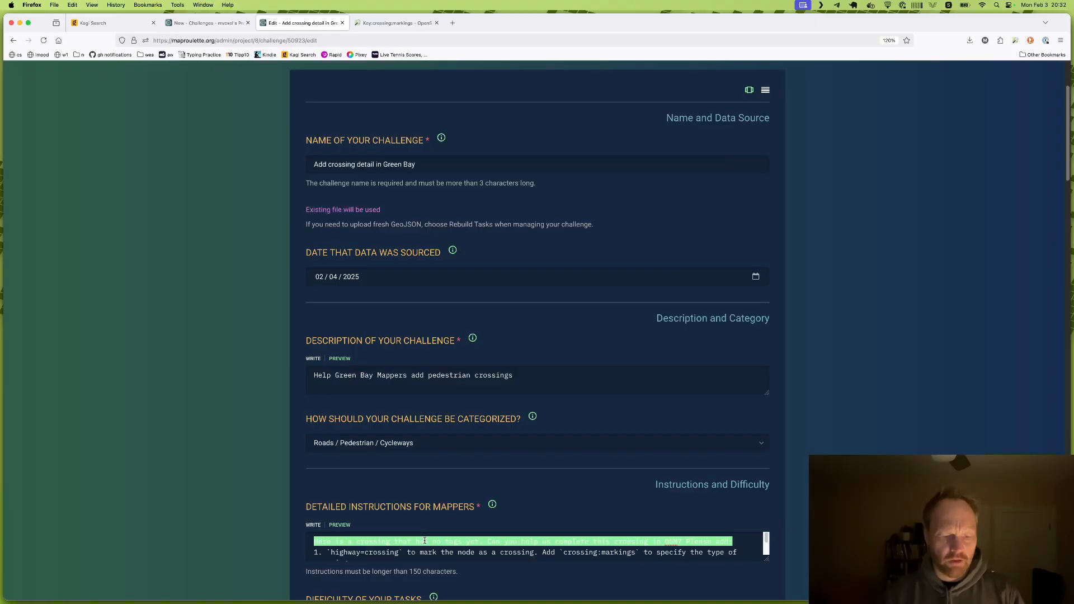
key("ctrl+a")
key("super+c")
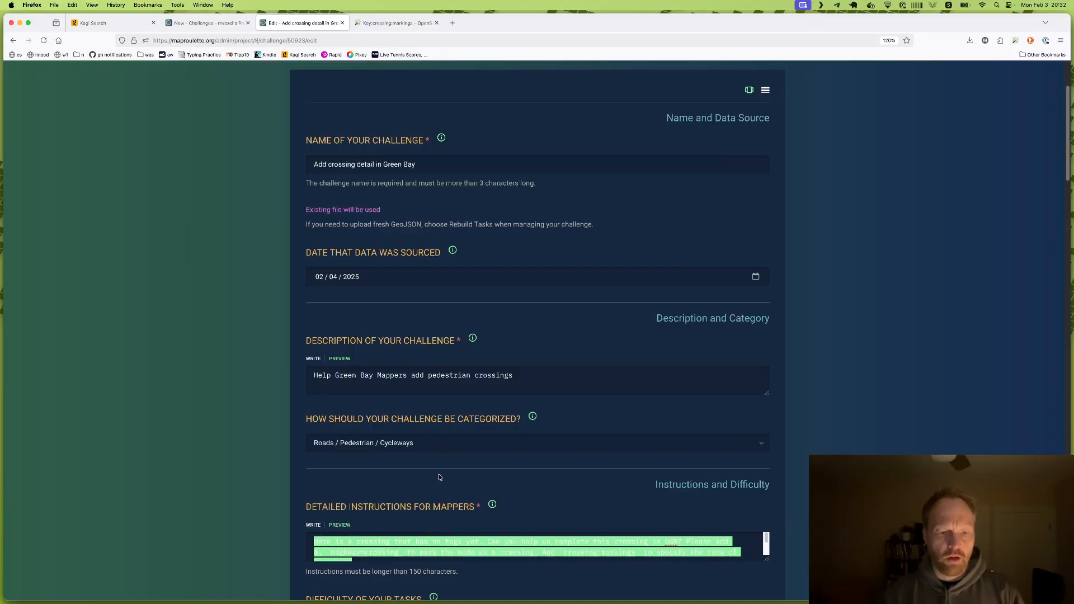
key("ctrl+shift+Tab")
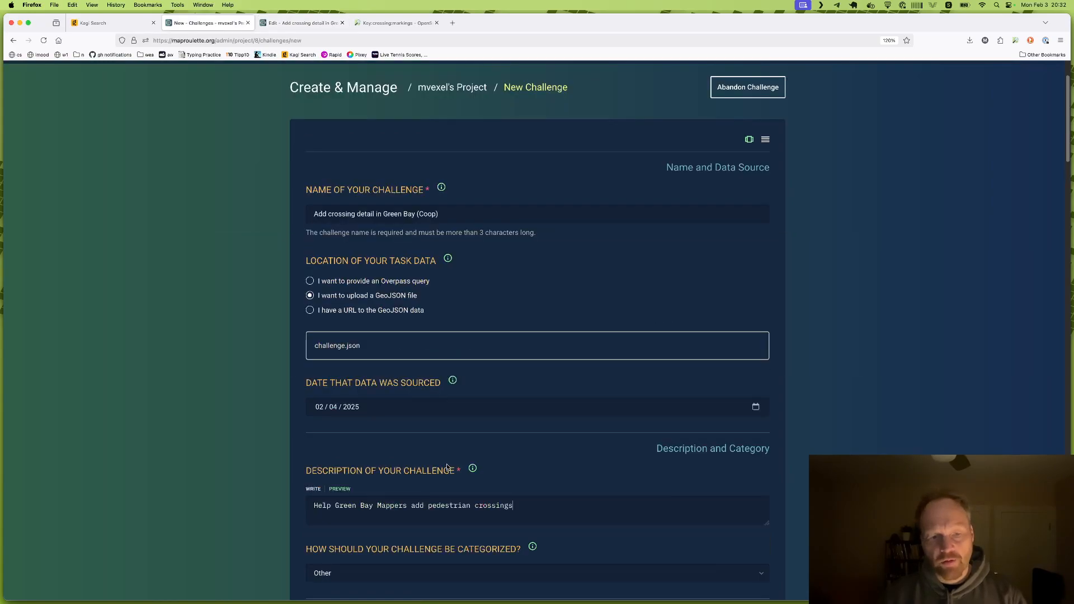
scroll(454, 527, "down", 2)
scroll(454, 527, "down", 3)
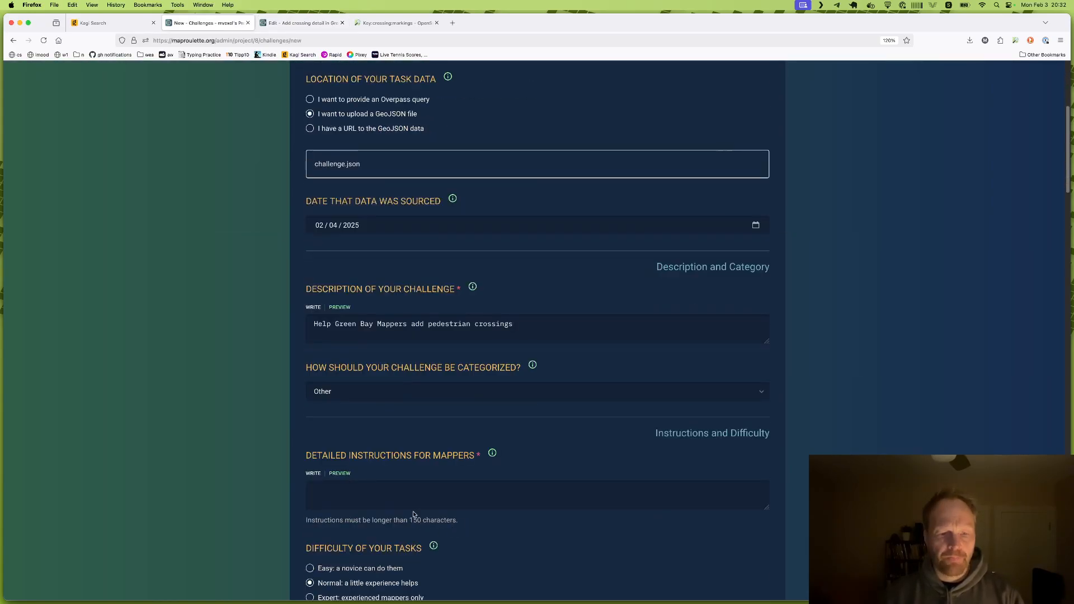
left_click(425, 495)
key("super+v")
- Copy the existing challenge's changeset description, "Added crossing detail #maproulette", into the new challenge's changeset description
key("ctrl+Tab")
scroll(452, 492, "down", 1)
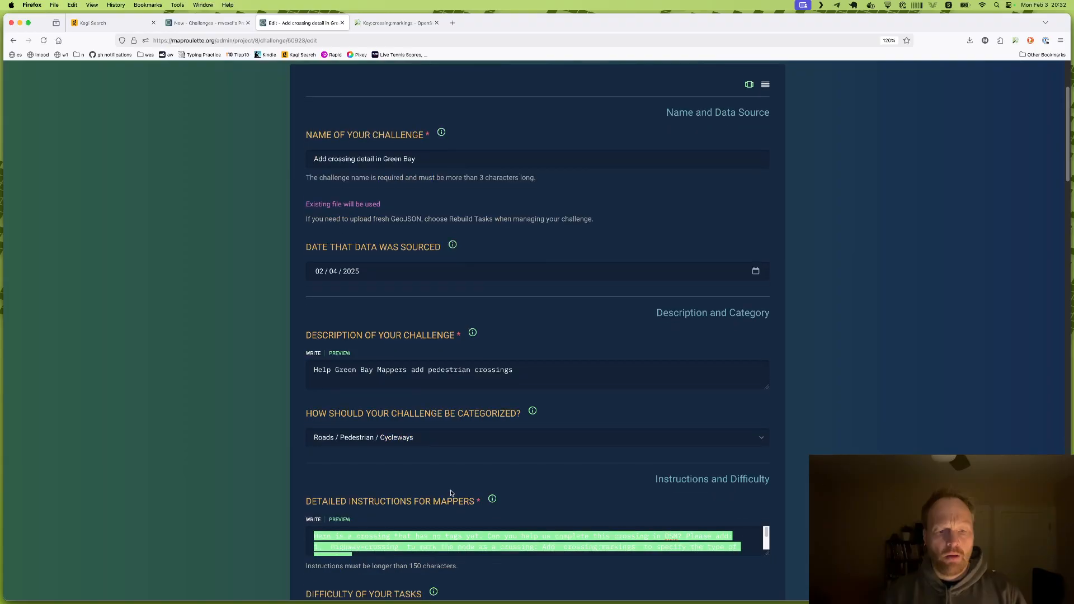
key("ctrl+shift+Tab")
key("ctrl+Tab")
scroll(443, 491, "down", 5)
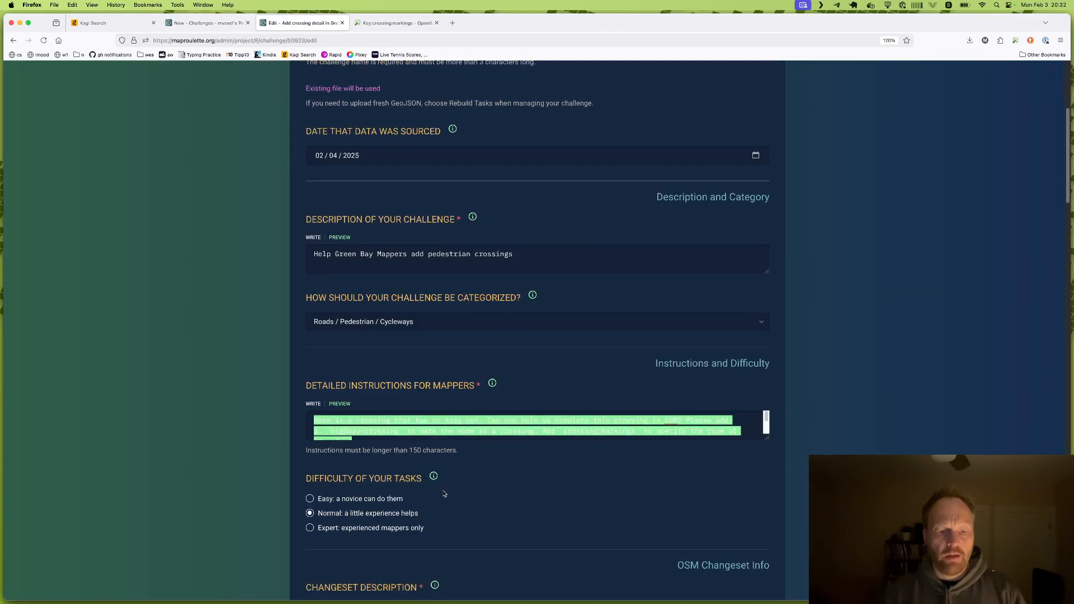
left_click(413, 443)
triple_click(412, 443)
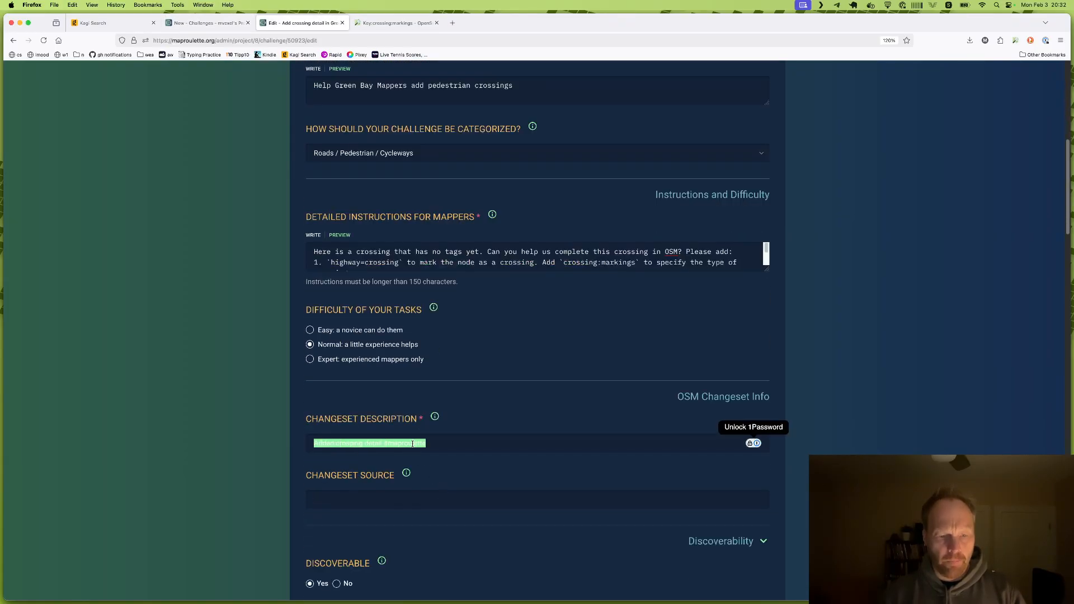
key("Tab")
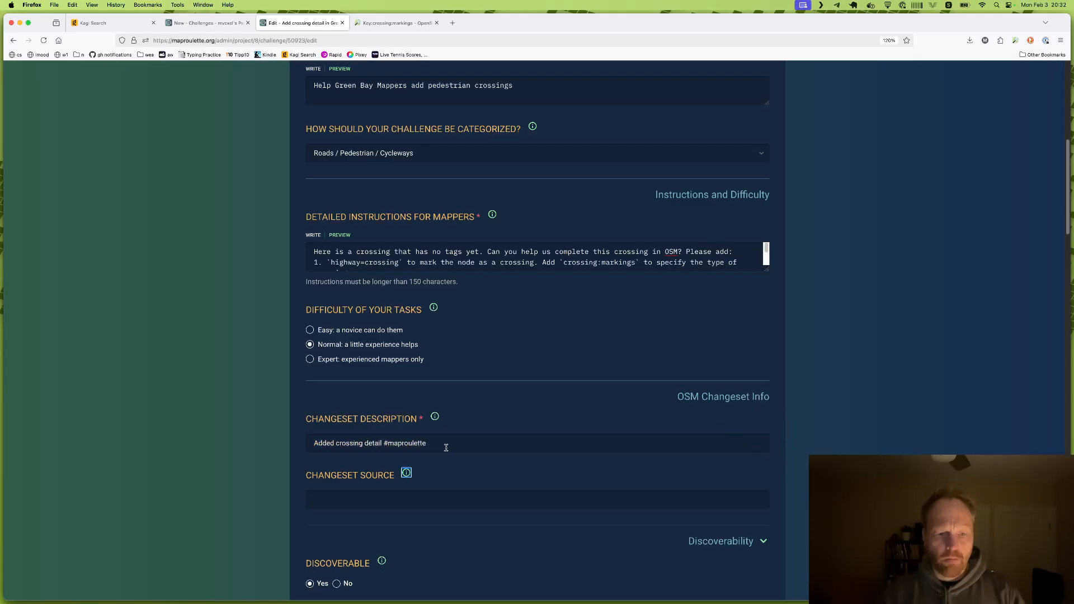
triple_click(446, 447)
key("ctrl+c")
key("ctrl+shift+Tab")
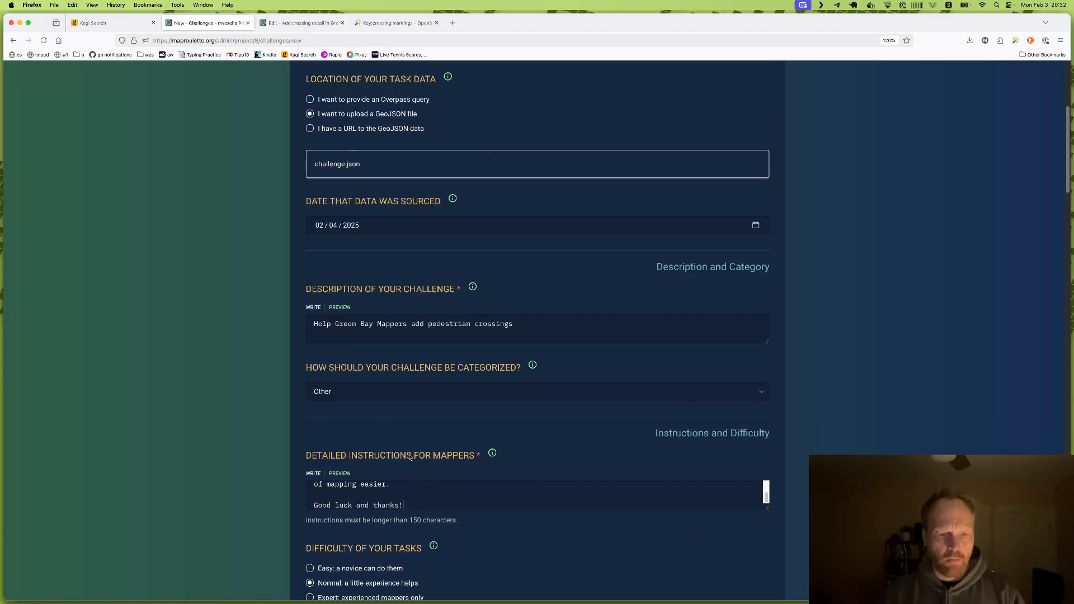
scroll(402, 495, "down", 1)
scroll(490, 524, "down", 2)
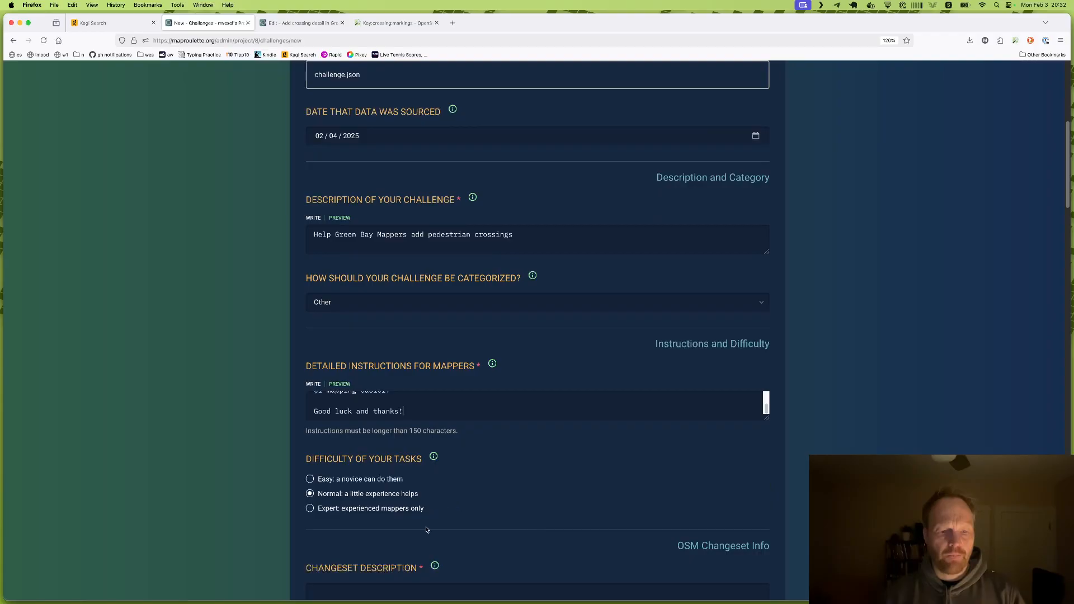
scroll(427, 529, "down", 1)
left_click(394, 562)
key("super+v")
- Remove the #maproulette hashtag from the new changeset description, leaving "Added crossing detail"
key("alt+shift+Left")
key("alt+shift+Left")
key("shift+Right")
key("shift+Right")
key("shift+Right")
key("shift+Right")
key("BackSpace")
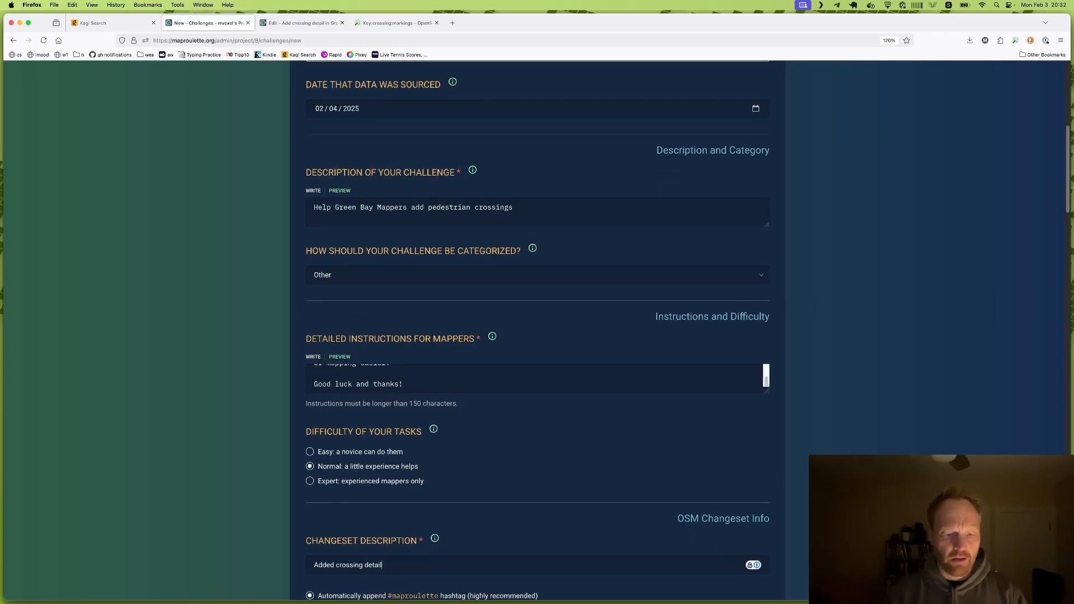
- Accept the OSM Automated Edits code of conduct at the end of the form and finish creating the challenge
scroll(401, 556, "down", 5)
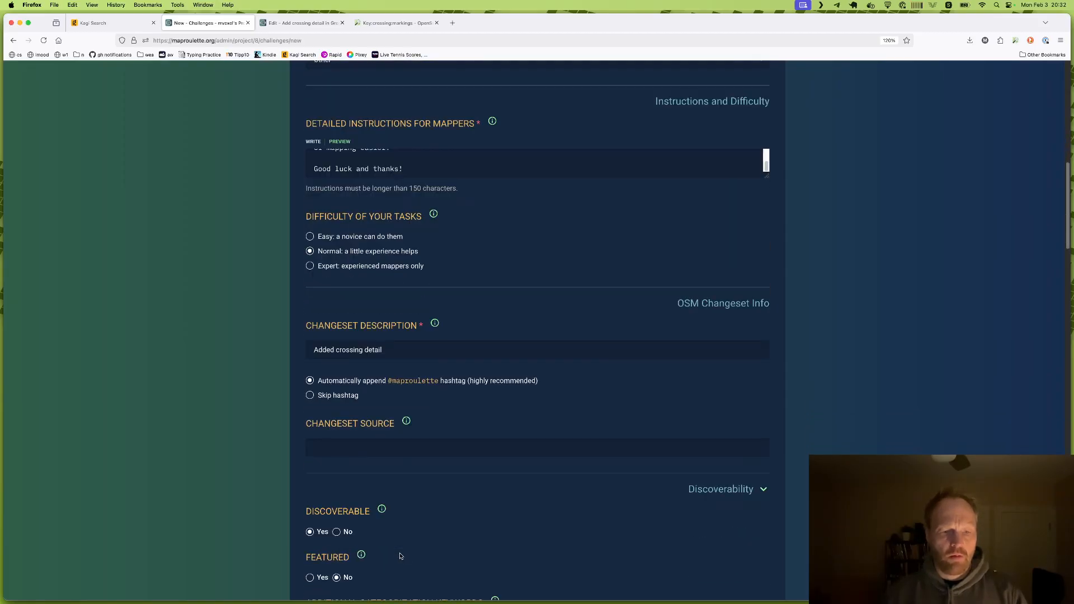
scroll(422, 509, "down", 20)
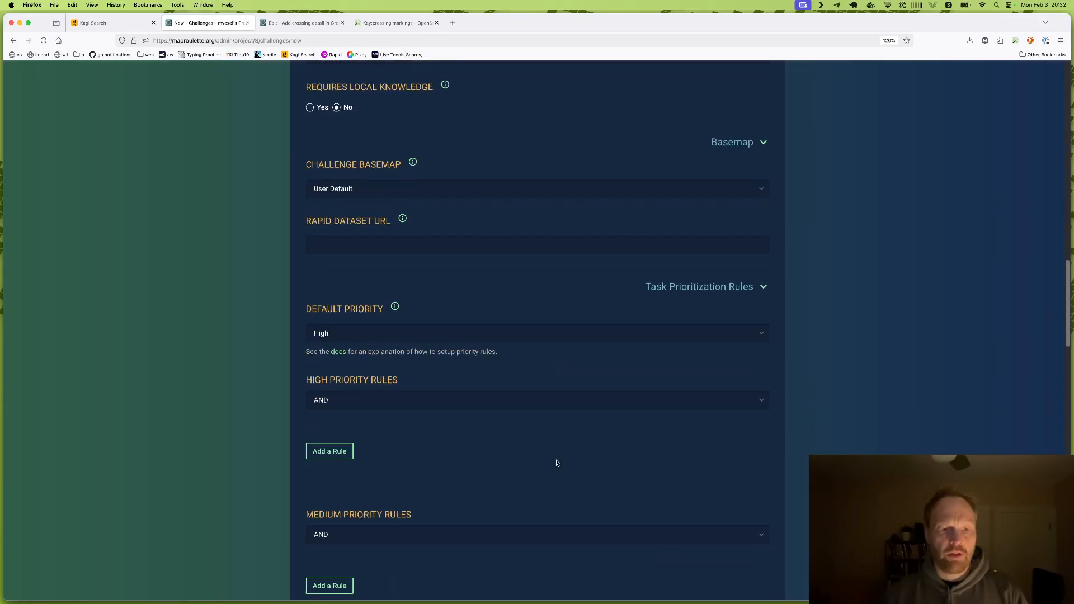
scroll(574, 473, "down", 18)
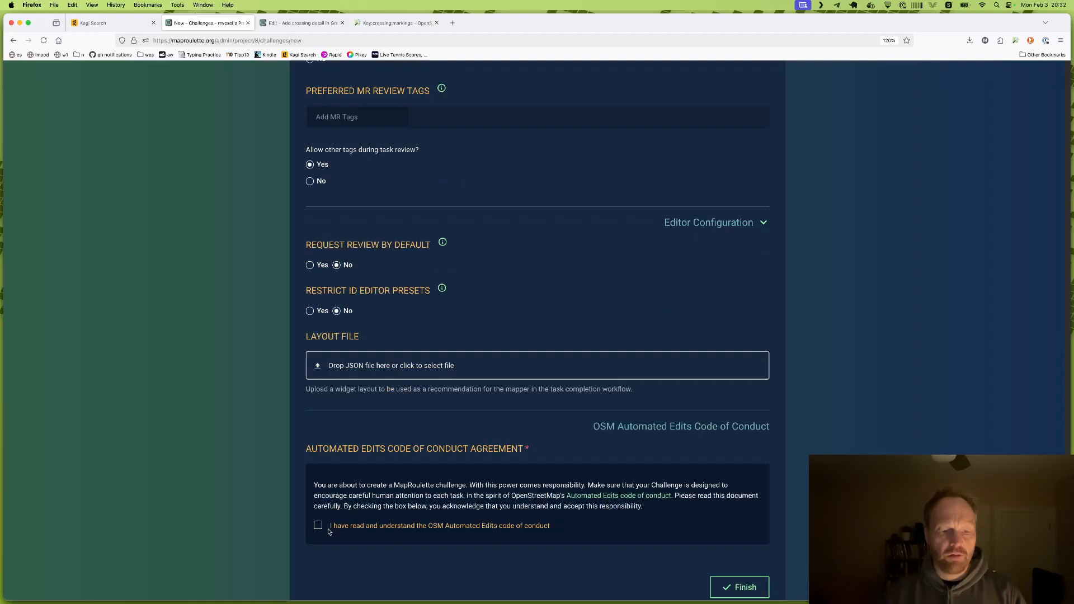
left_click(718, 592)
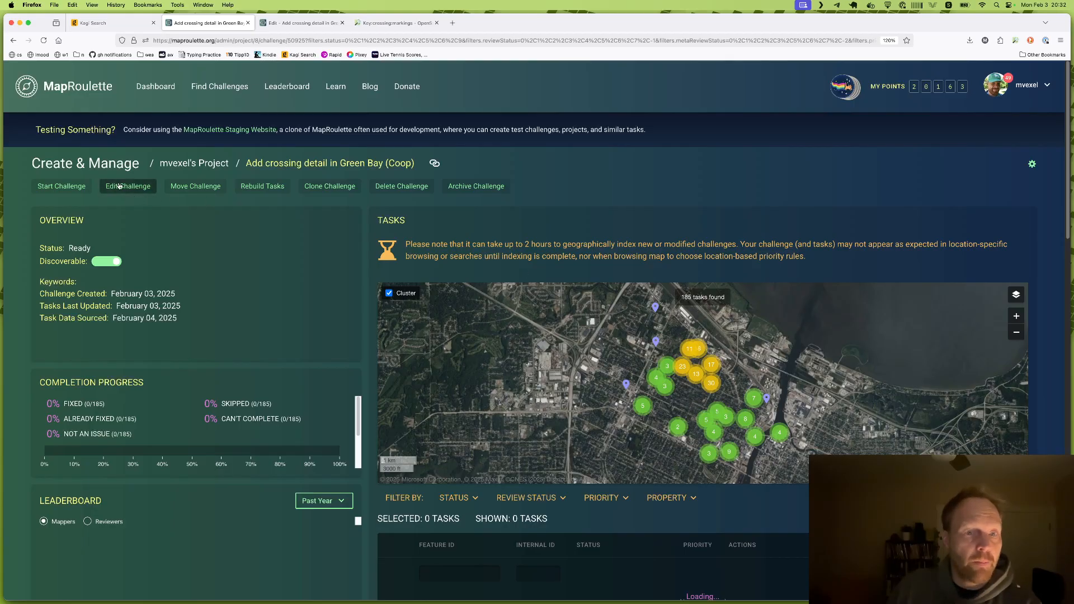
- Start the "Add crossing detail in Green Bay (Coop)" challenge and check which editors its task offers
left_click(72, 186)
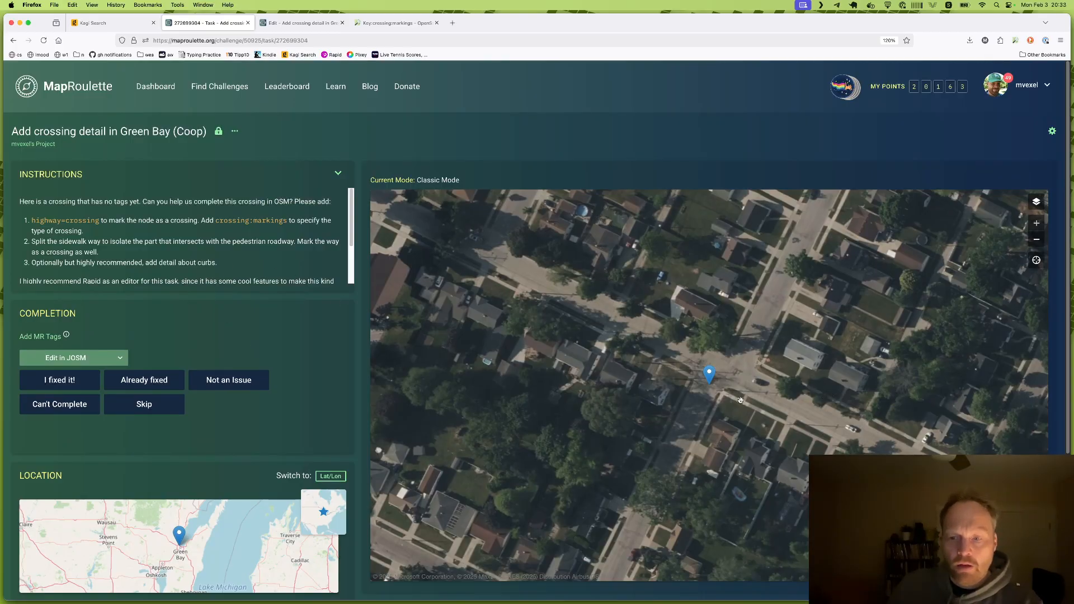
left_click_drag(751, 407, 728, 404)
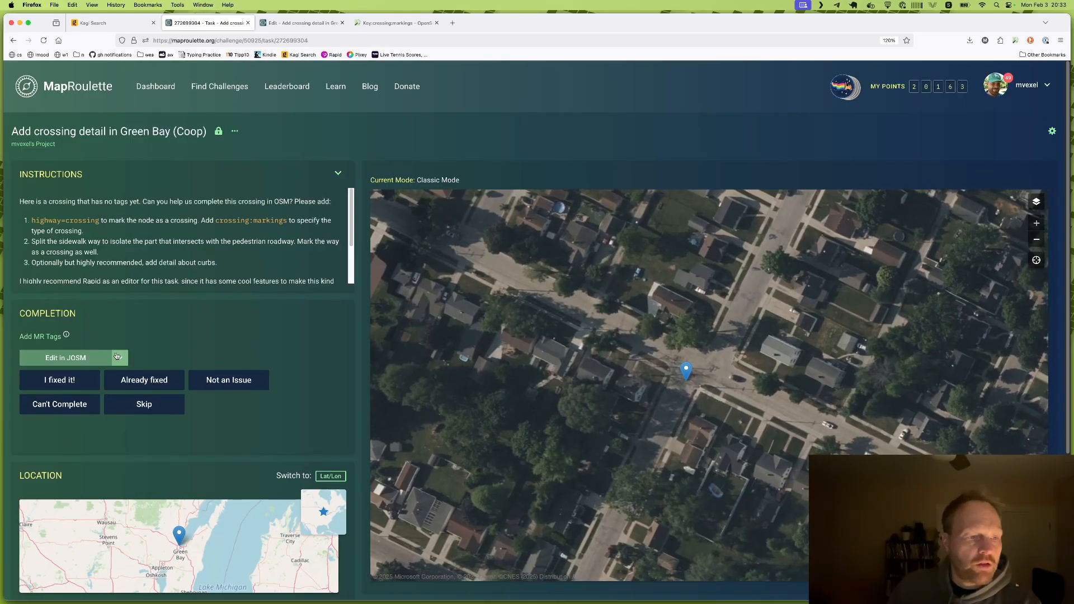
left_click(117, 357)
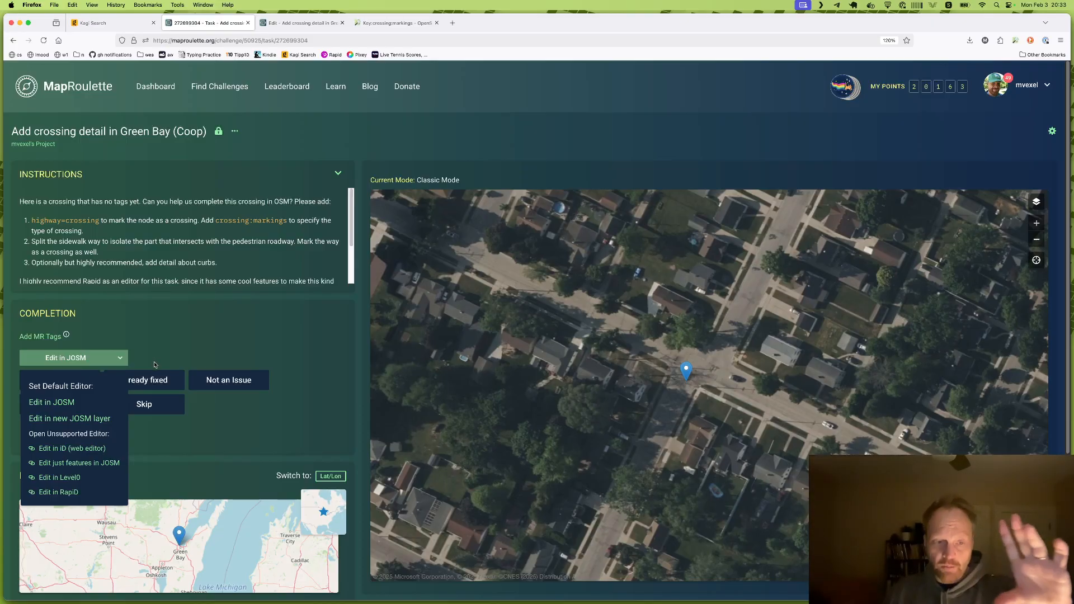
left_click(182, 358)
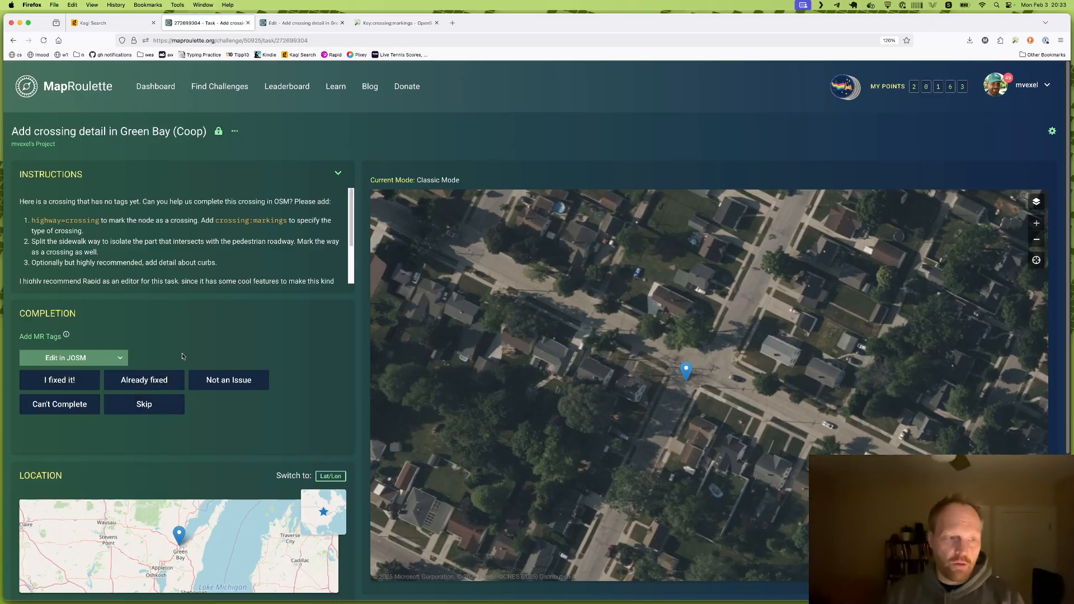
- Set the task's editor to "Edit in new JOSM layer", open the task with it, and switch to JOSM
left_click(118, 359)
left_click(83, 400)
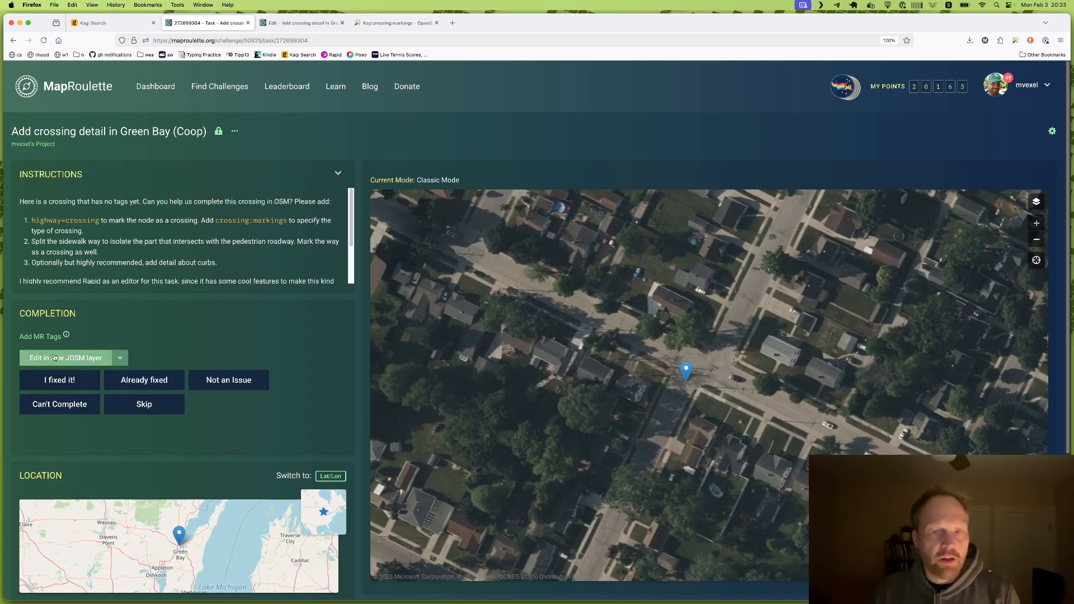
key("super+Tab")
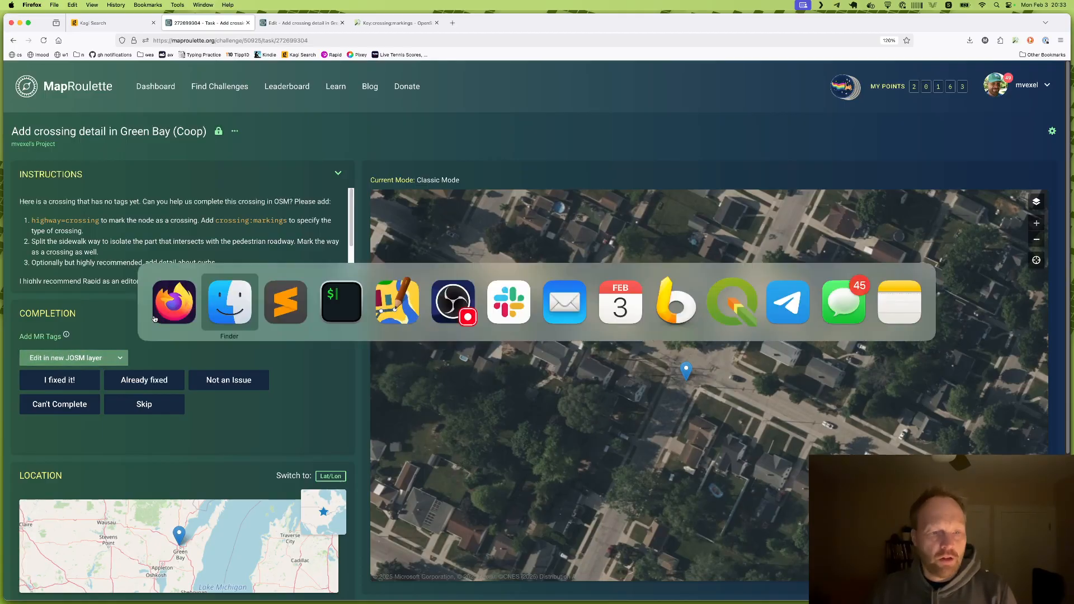
left_click(390, 309)
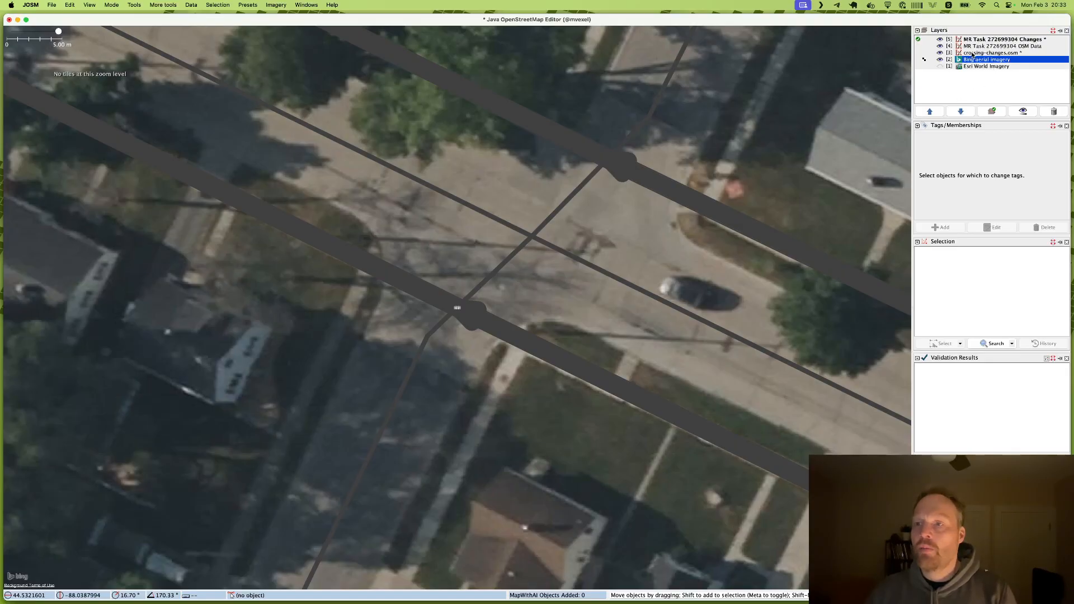
- Delete the old crossing-changes.osm layer from JOSM
left_click(982, 53)
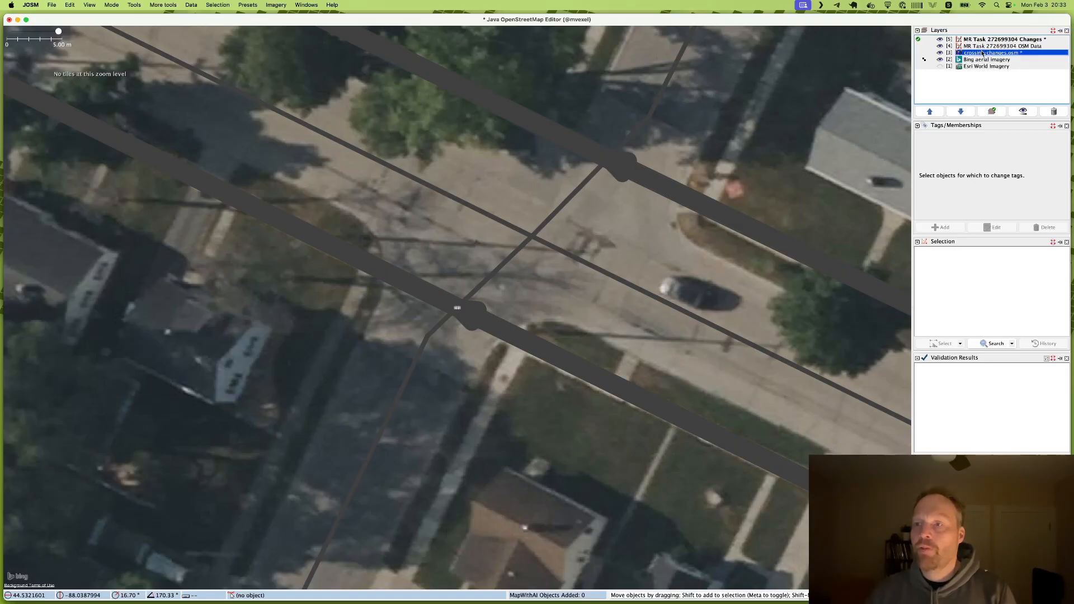
left_click(1053, 112)
left_click(515, 355)
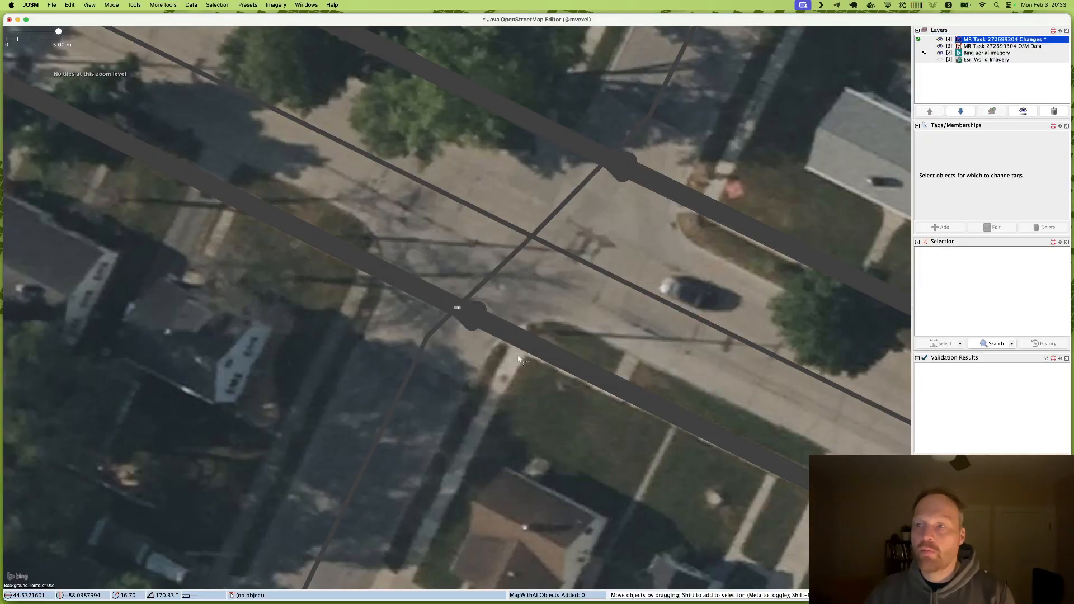
- Detach the Layers list into its own window, enlarge it, and place it over the upper part of the map
left_click(1061, 31)
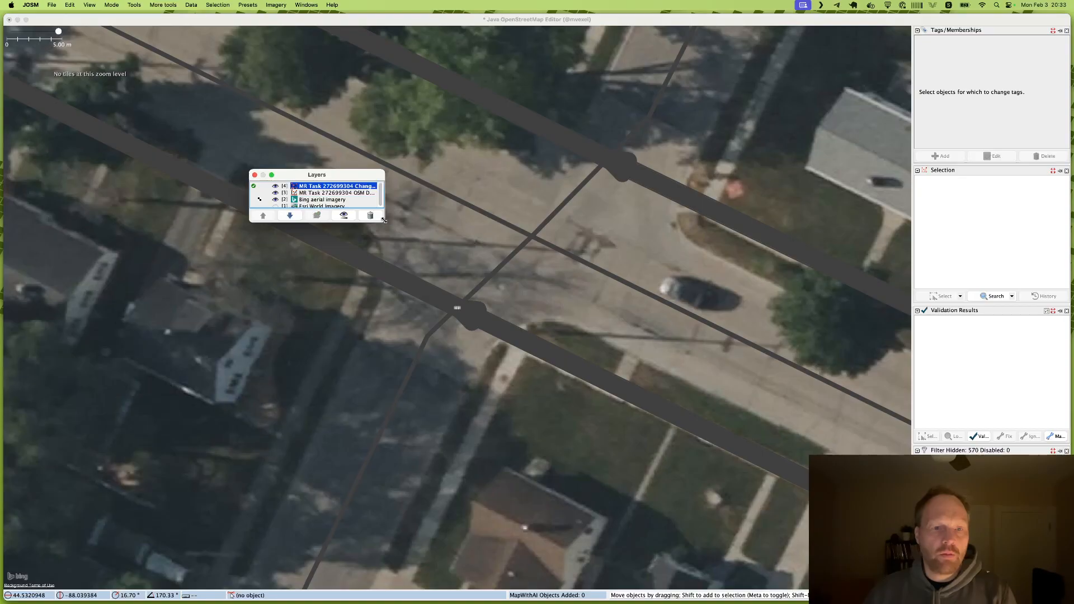
left_click_drag(384, 220, 477, 283)
left_click_drag(401, 178, 772, 75)
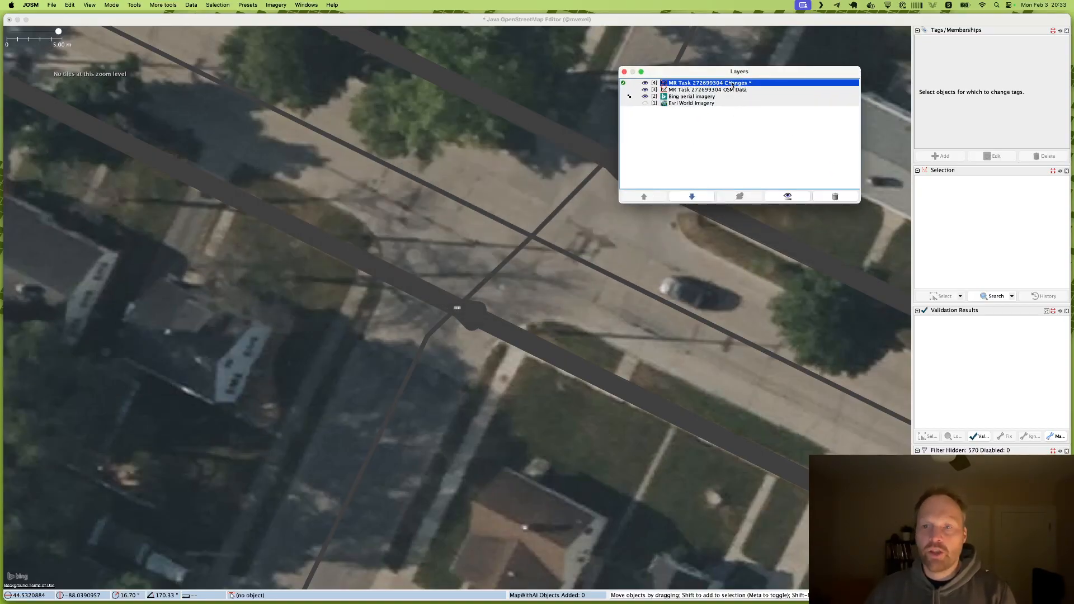
- Add the tag crossing:markings=no to the crossing node on Wilson Avenue, southwest of Mather Street
left_click(457, 308)
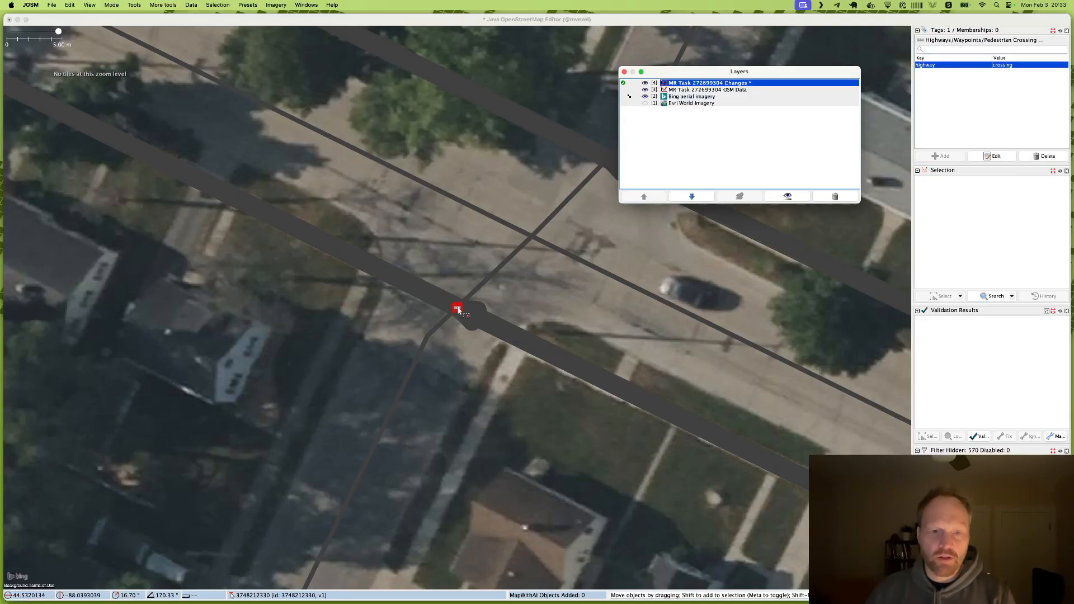
left_click(457, 311)
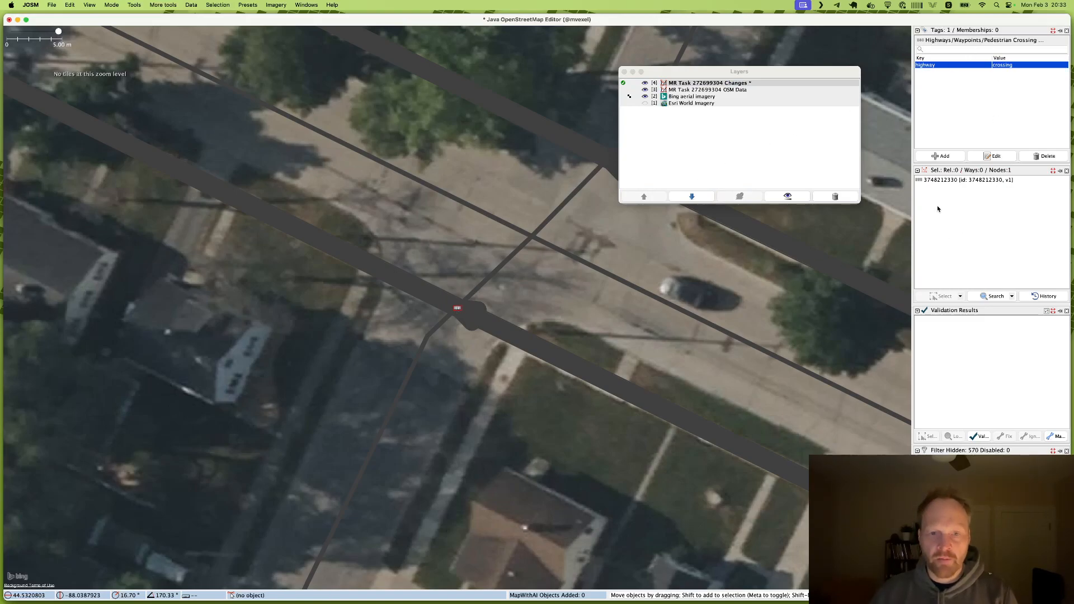
key("alt+a")
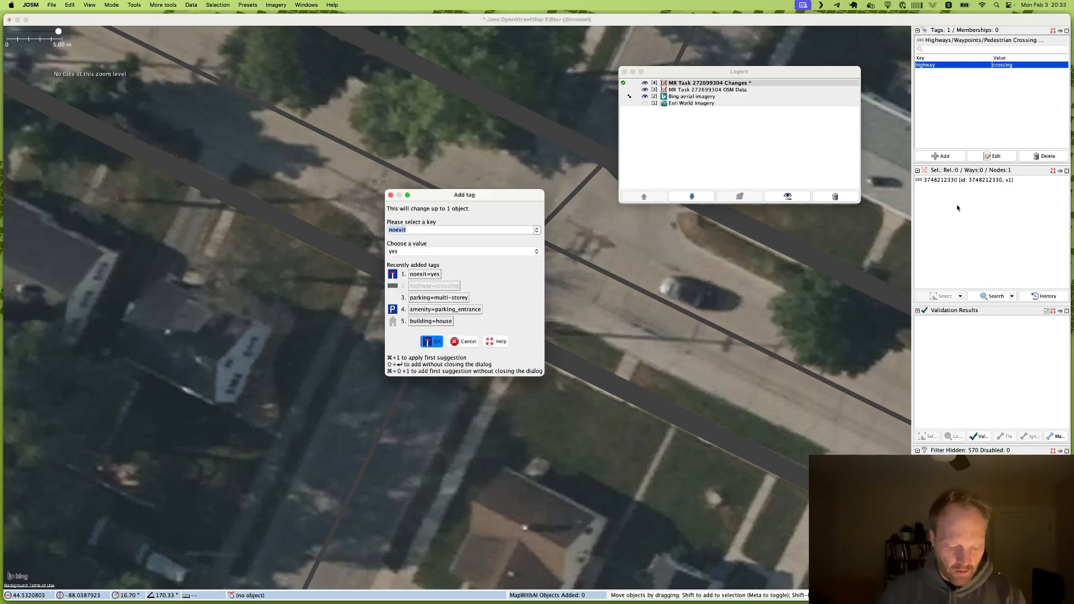
type("crossing:markings")
key("Tab")
type("no")
key("Return")
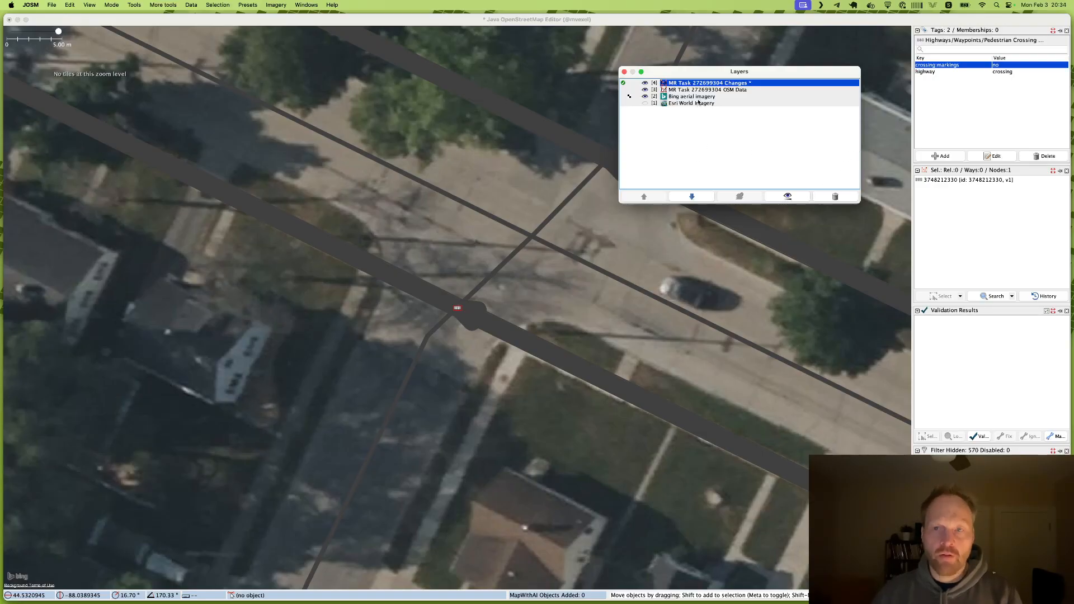
- Merge the MR Task 272699304 Changes layer into MR Task 272699304 OSM Data and reselect the crossing node to check its tags
right_click(686, 85)
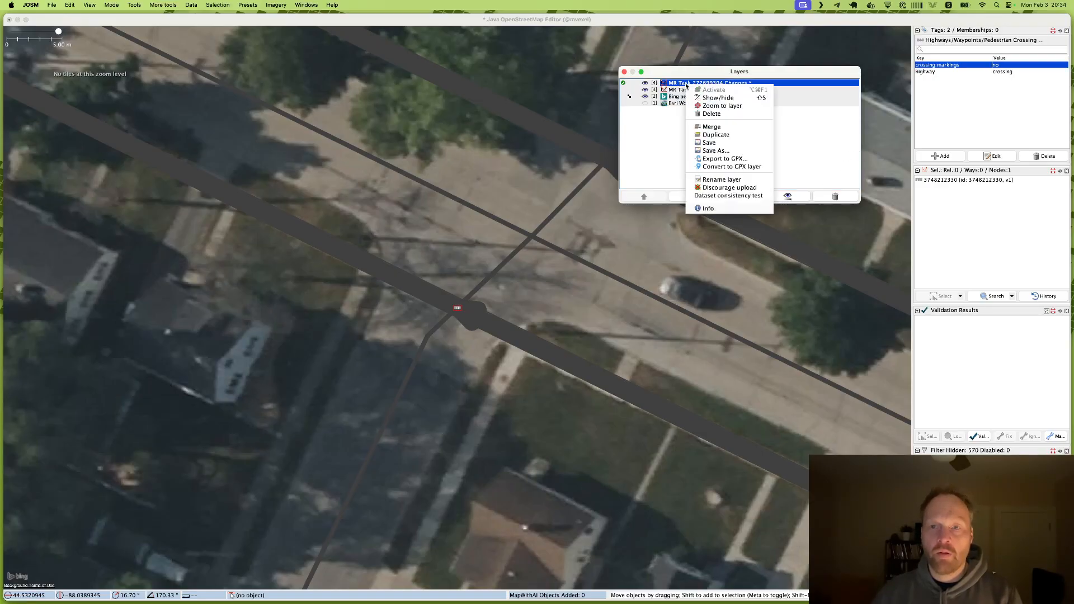
left_click(730, 128)
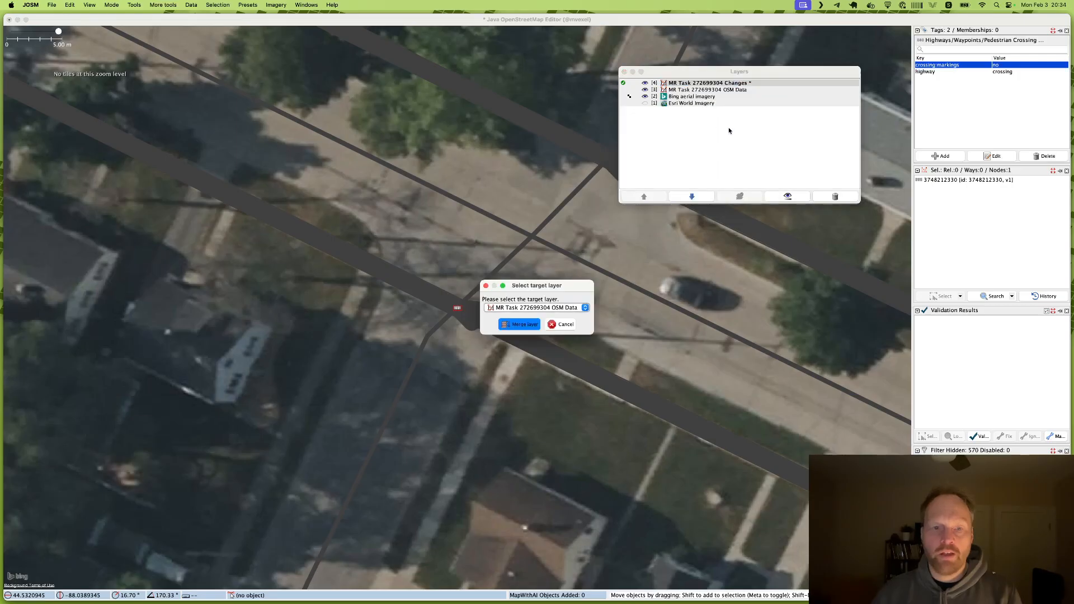
left_click(558, 310)
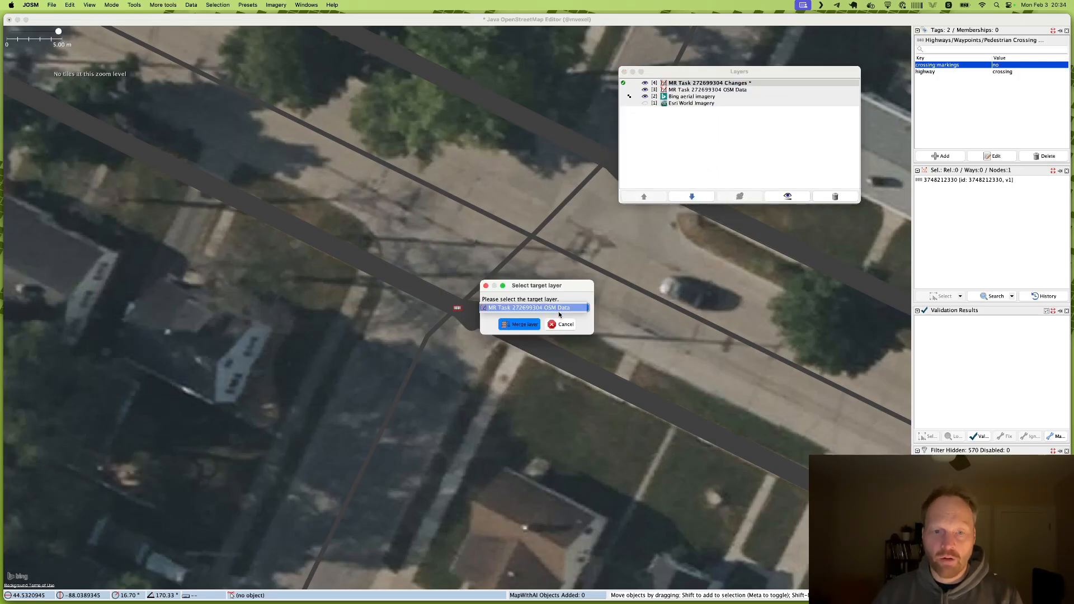
left_click(522, 330)
left_click(519, 324)
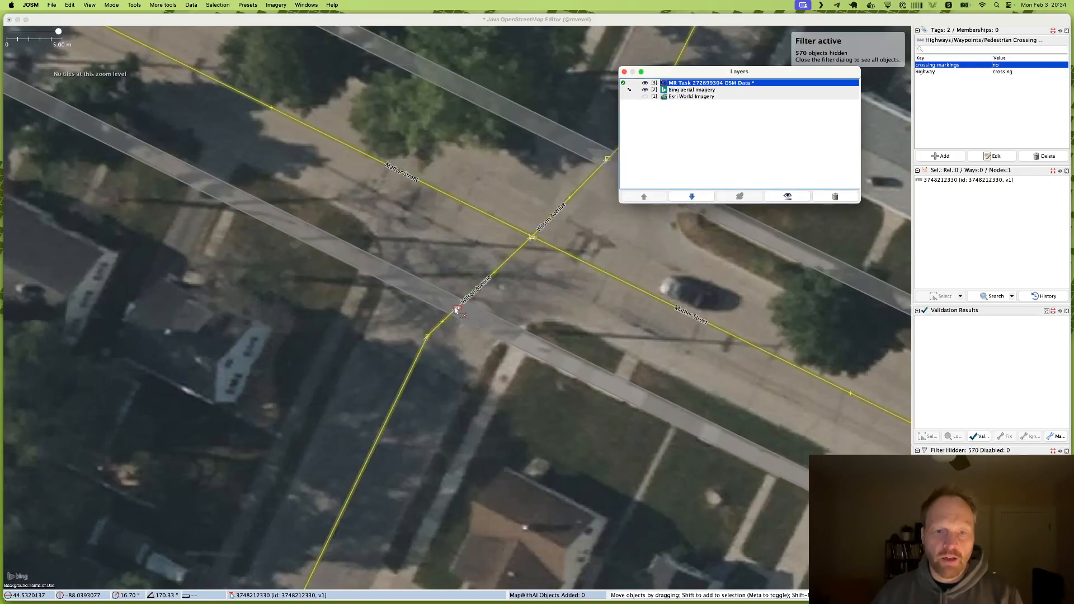
left_click(506, 292)
left_click(457, 308)
left_click(491, 298)
left_click(481, 308)
left_click(457, 309)
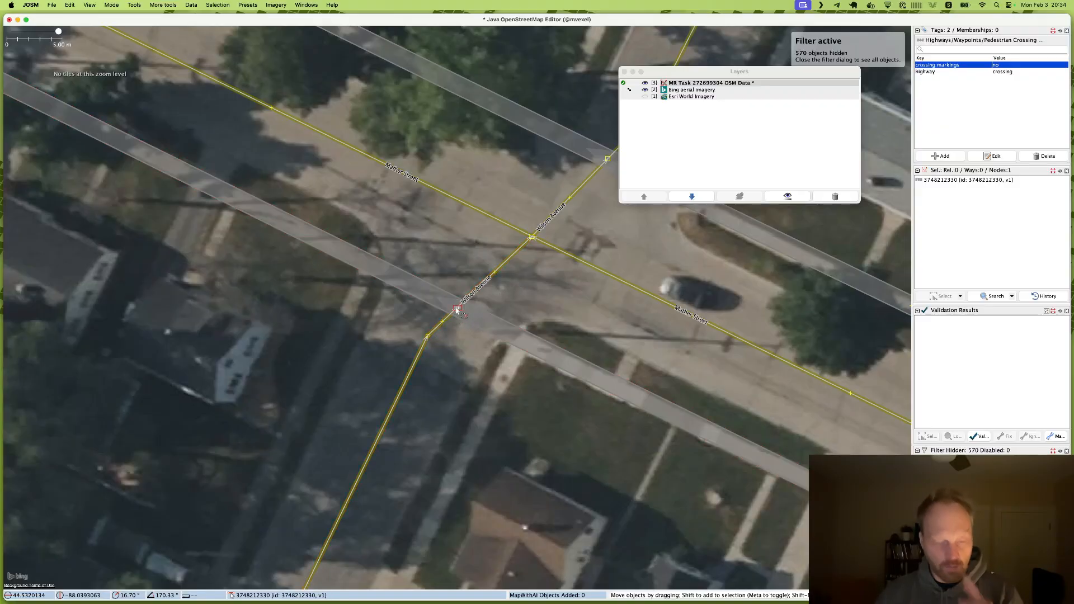
- Add a node to the sidewalk just southeast of the Wilson Avenue crossing and try to split the way there
left_click(525, 341)
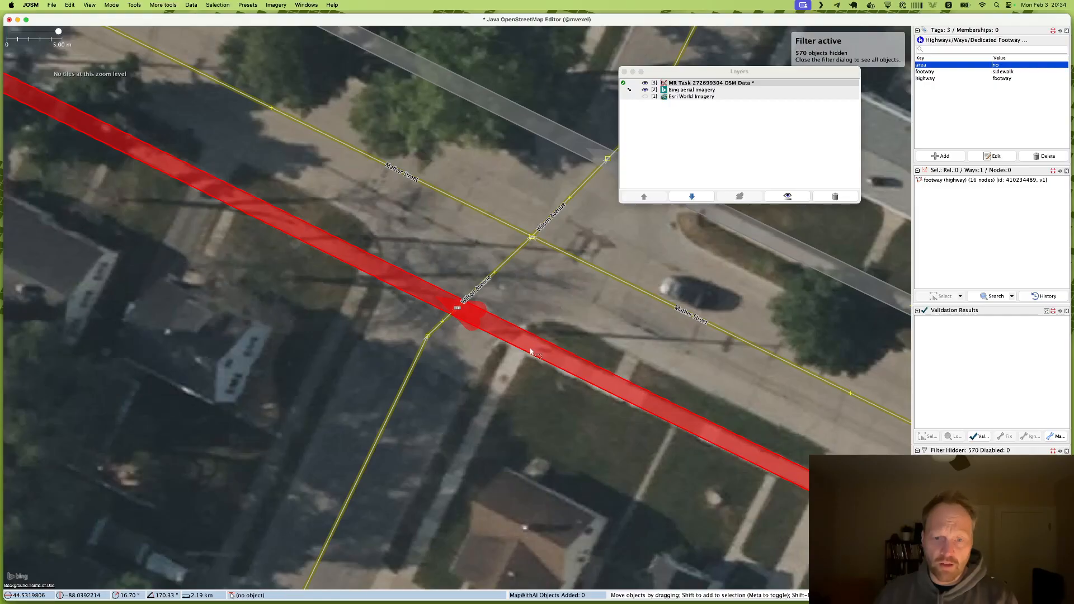
key("Escape")
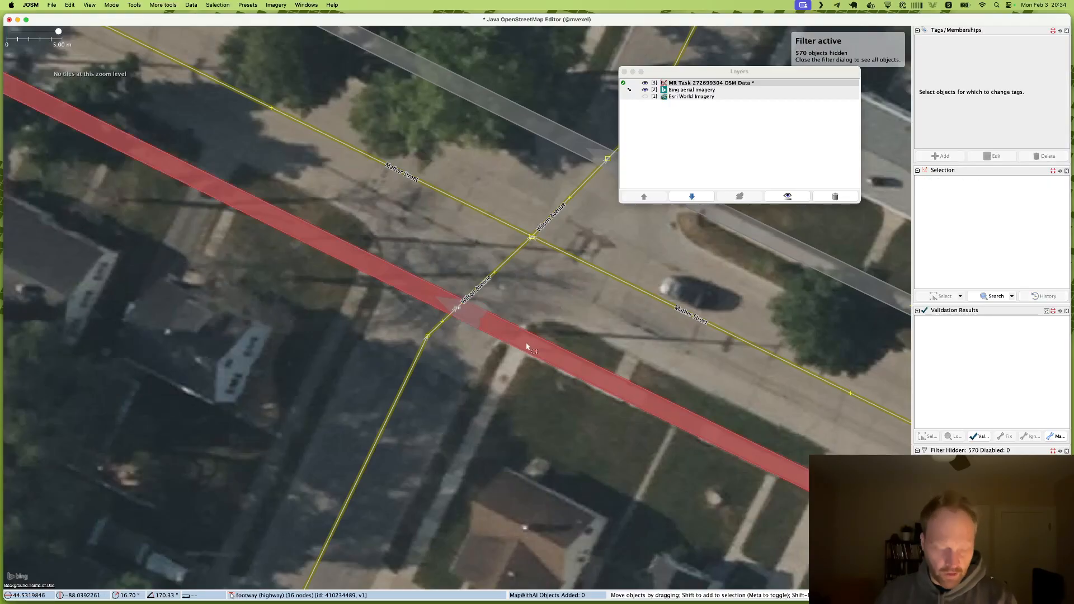
key("a")
left_click(526, 341)
key("p")
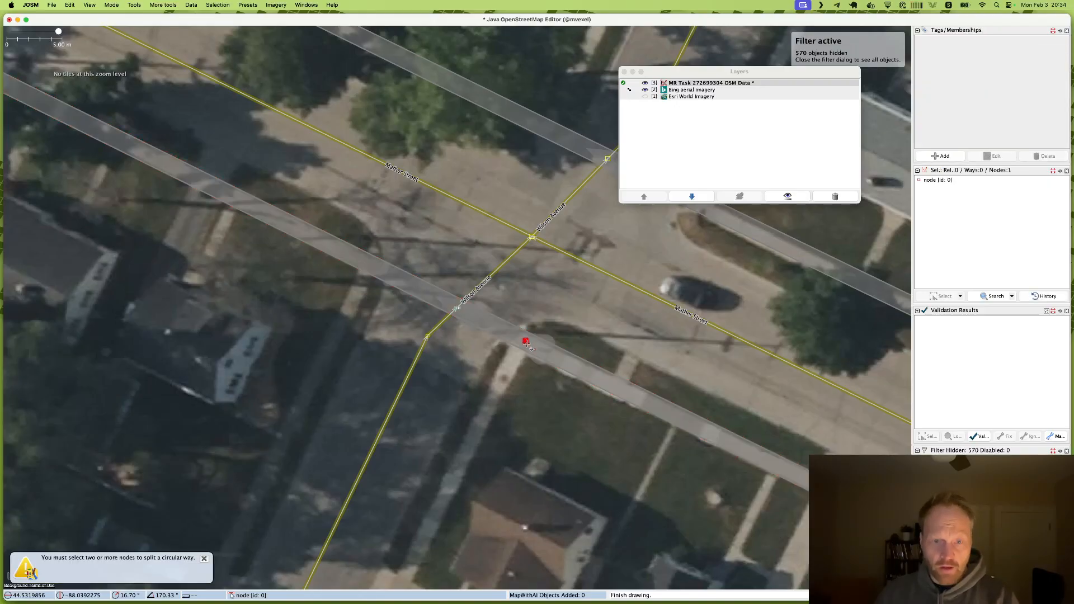
key("Escape")
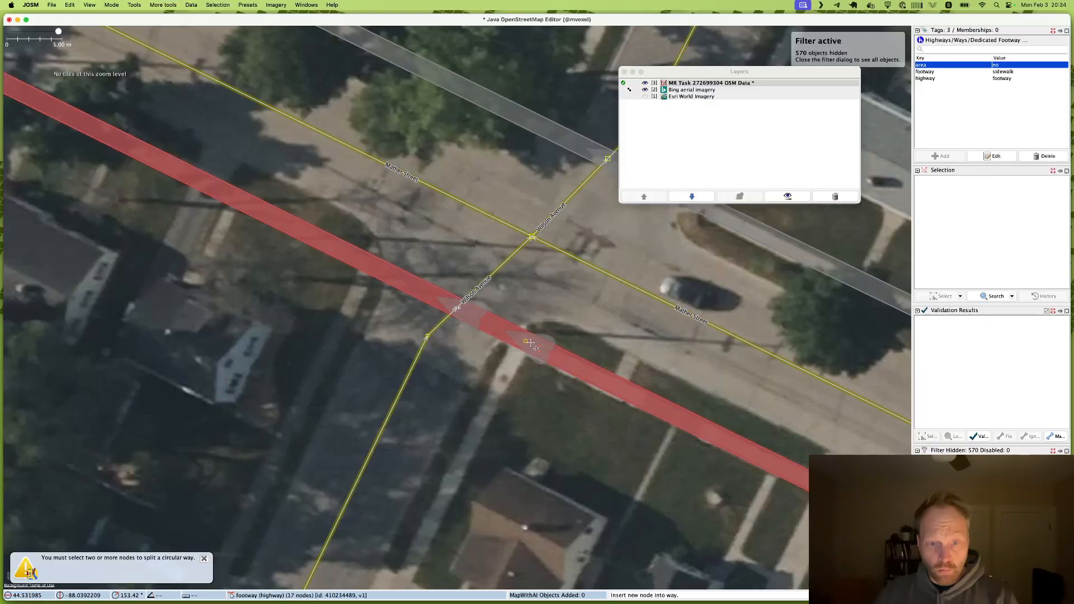
key("s")
left_click(525, 343)
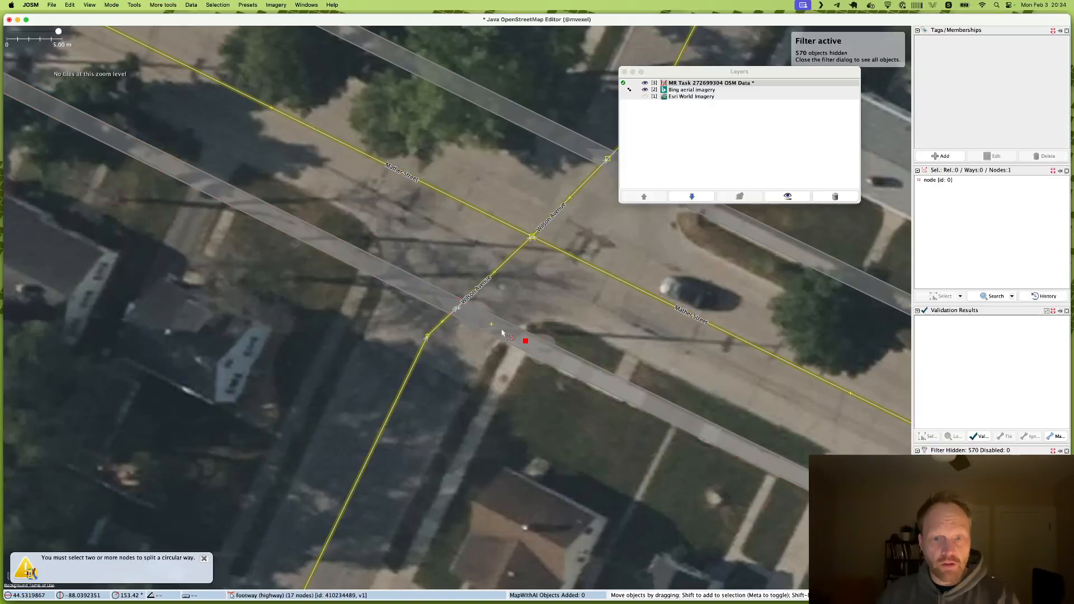
- Add a second sidewalk node northwest of Wilson Avenue and split the way at both nodes, letting Segment 1 reuse the history
key("a")
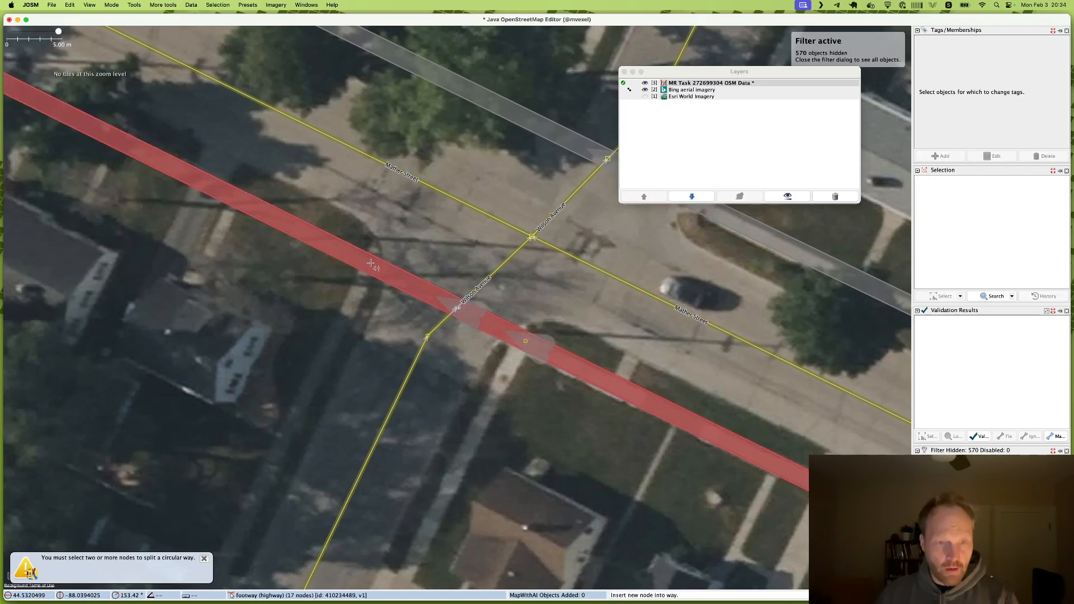
left_click(371, 265)
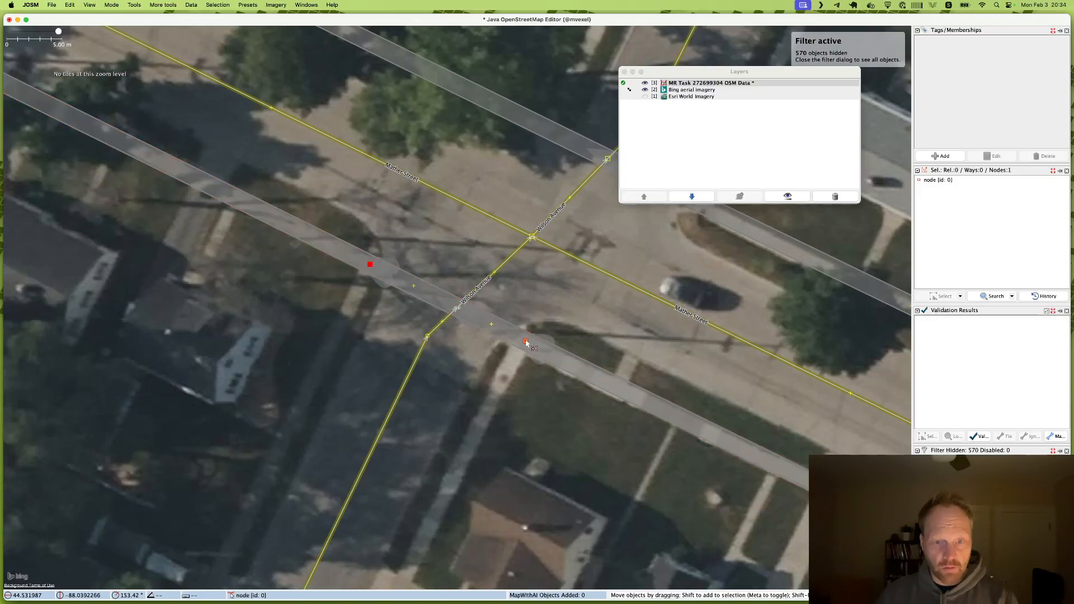
left_click(525, 342, "shift")
key("p")
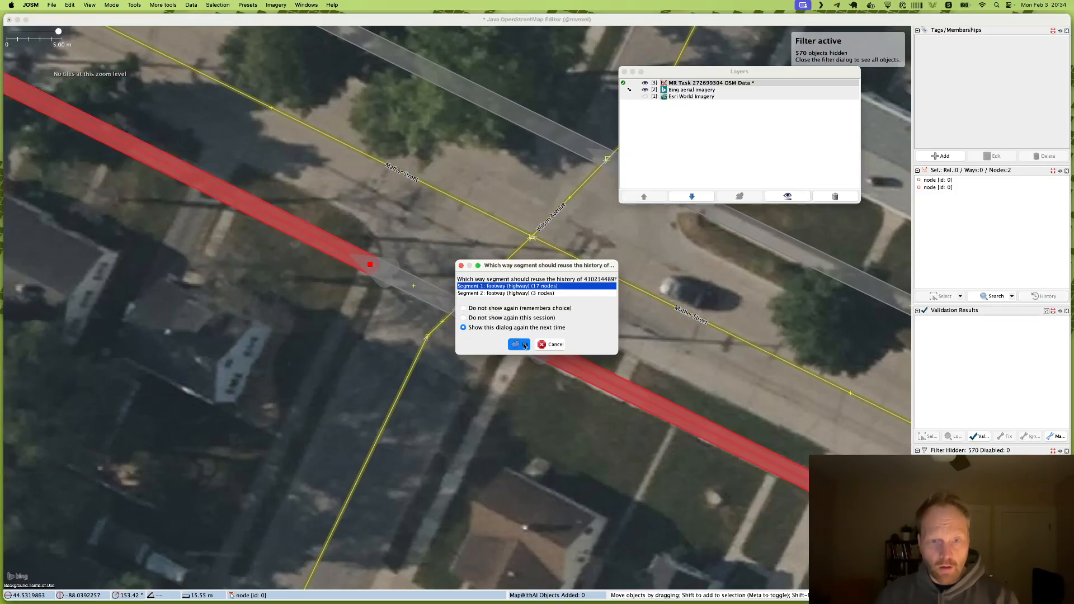
left_click(518, 344)
- Add the tag crossing:markings=no to the short sidewalk segment that crosses Wilson Avenue
left_click(490, 322)
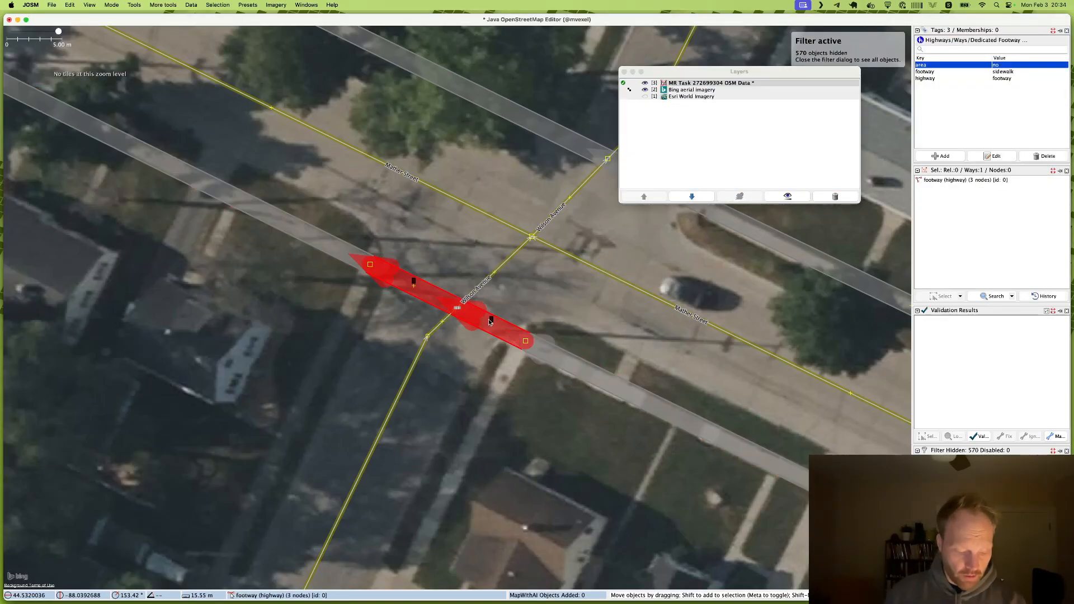
key("alt+a")
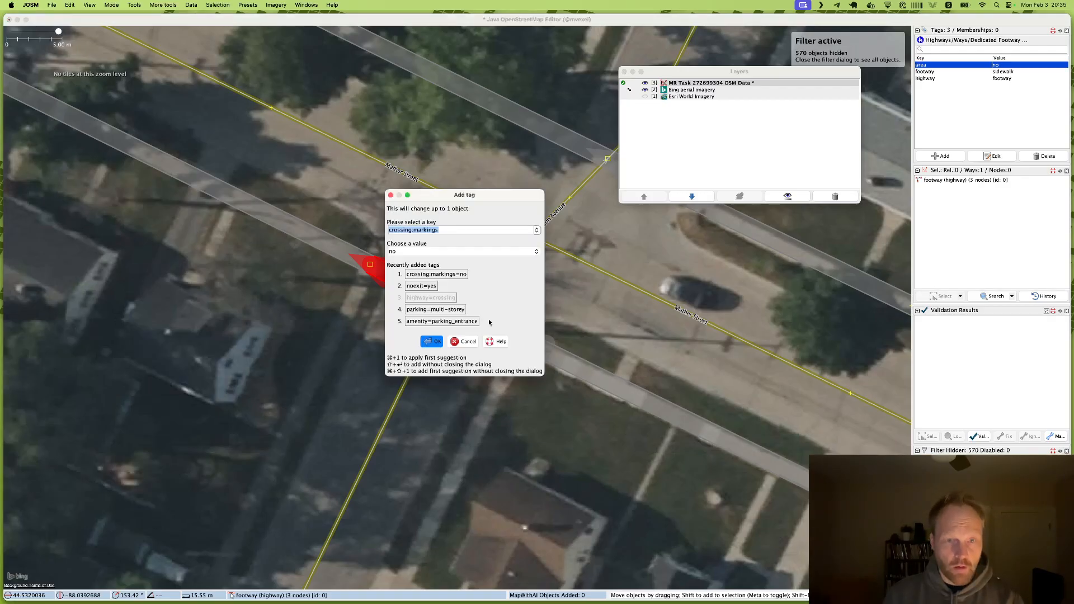
key("Return")
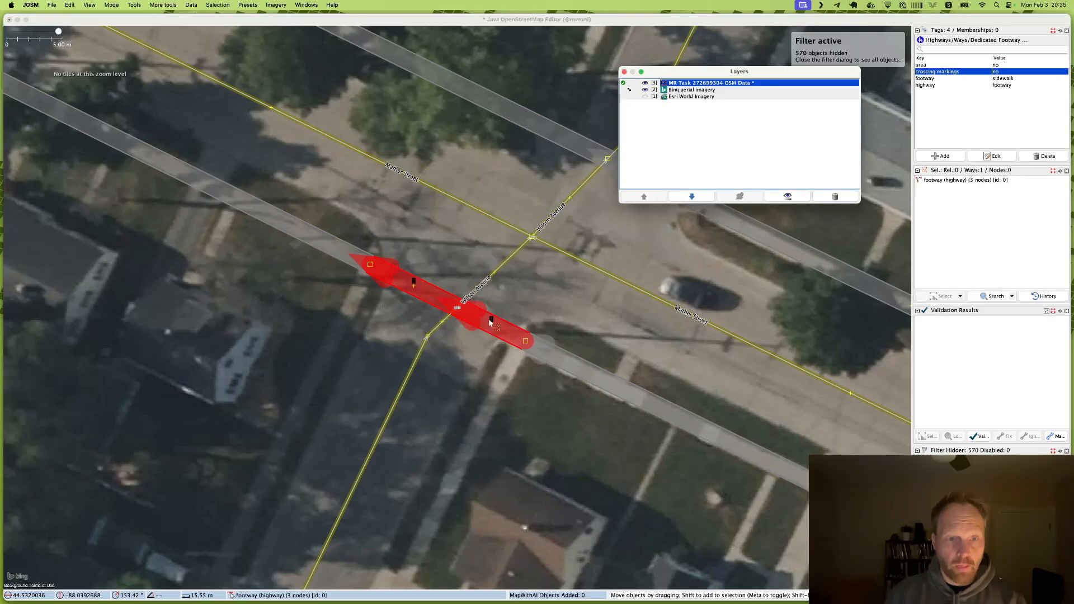
- Overwrite the short segment's footway tag with the value crossing and deselect the way
key("alt+a")
type("foort")
key("BackSpace")
key("BackSpace")
type("twa")
key("Tab")
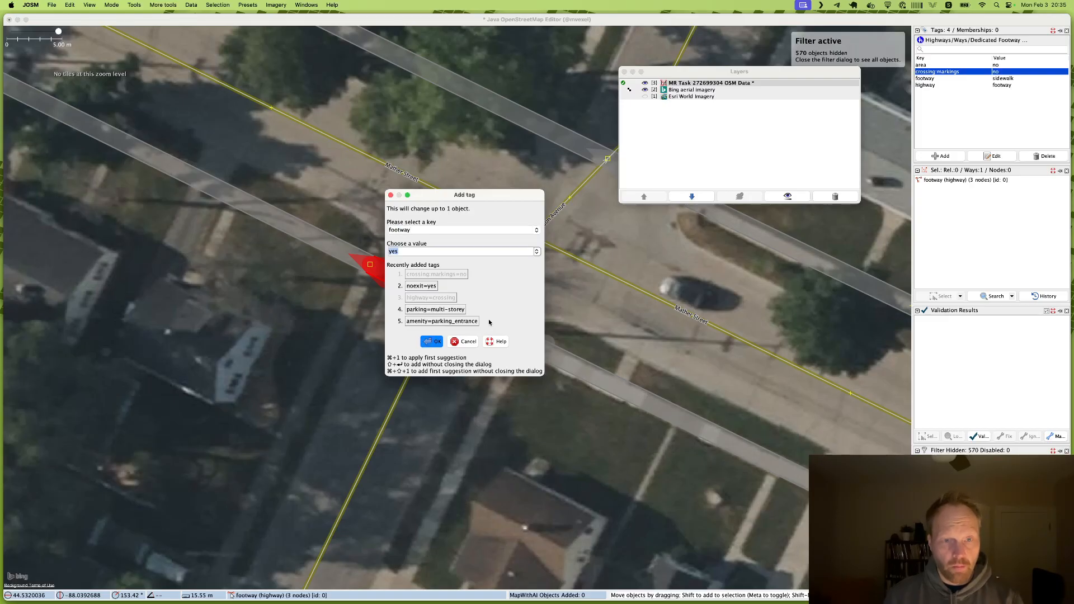
type("crossing")
key("Return")
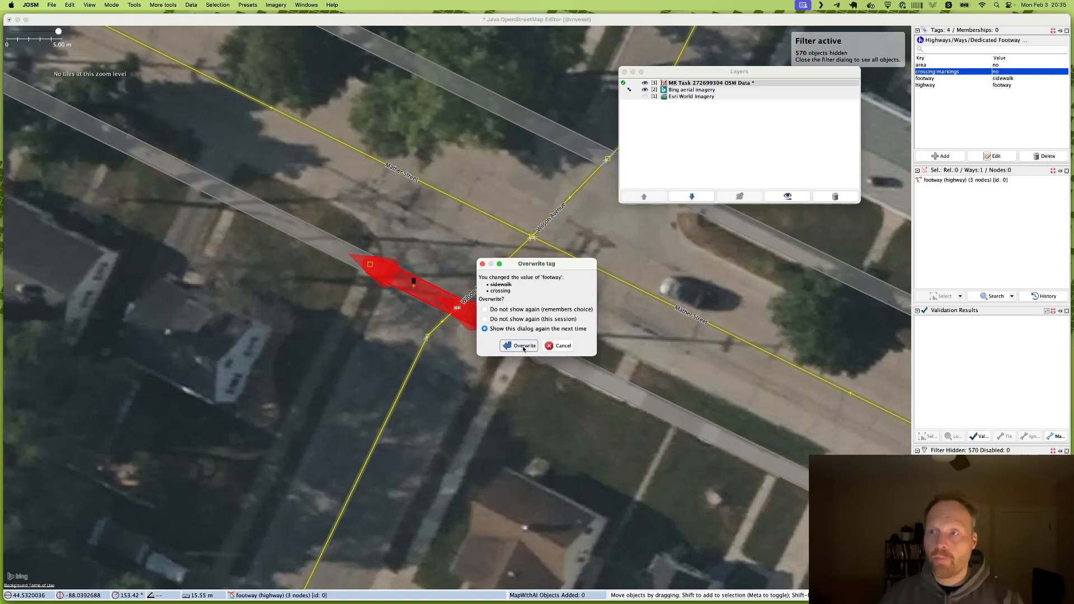
left_click(518, 345)
left_click(459, 345)
left_click(447, 299)
left_click(462, 326)
left_click(462, 328)
left_click(443, 275)
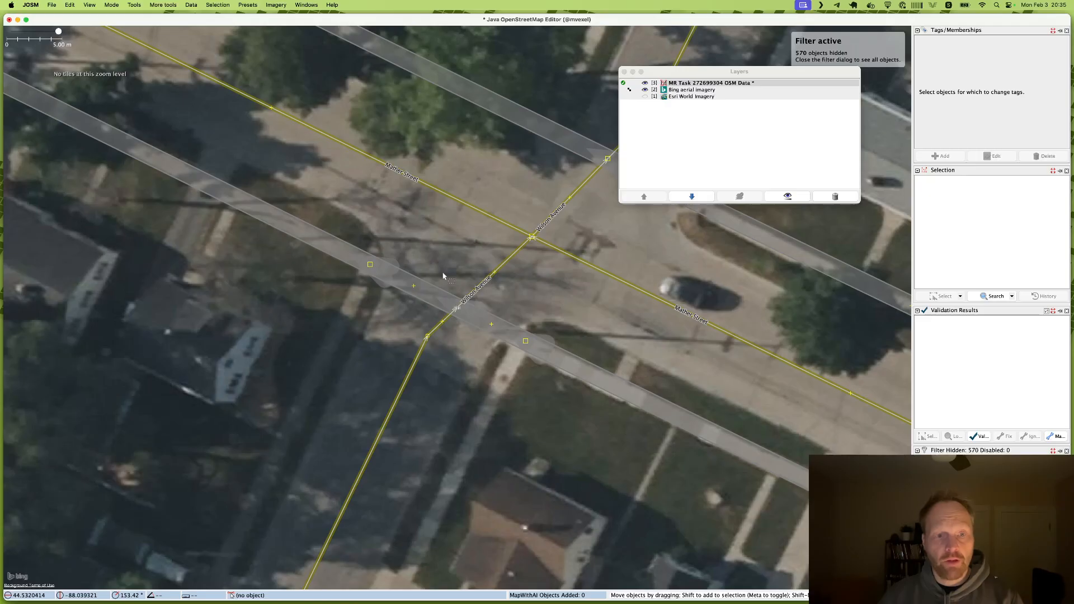
- Upload the crossing edits to OpenStreetMap with the prefilled "Added crossing detail" comment and Bing as source
left_click(492, 325)
left_click(533, 334)
key("shift+super+Up")
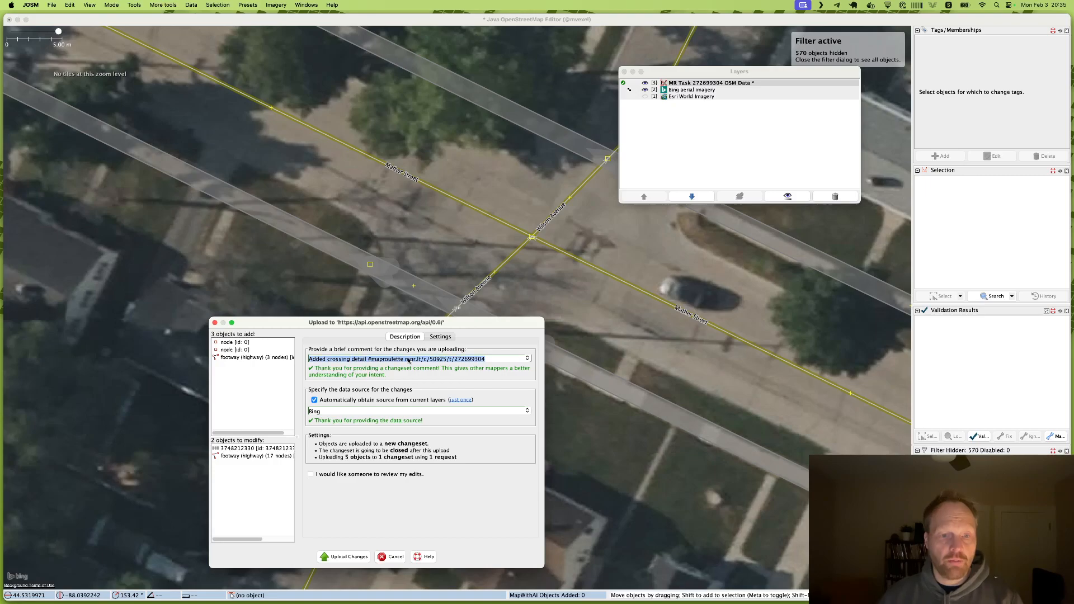
left_click(355, 554)
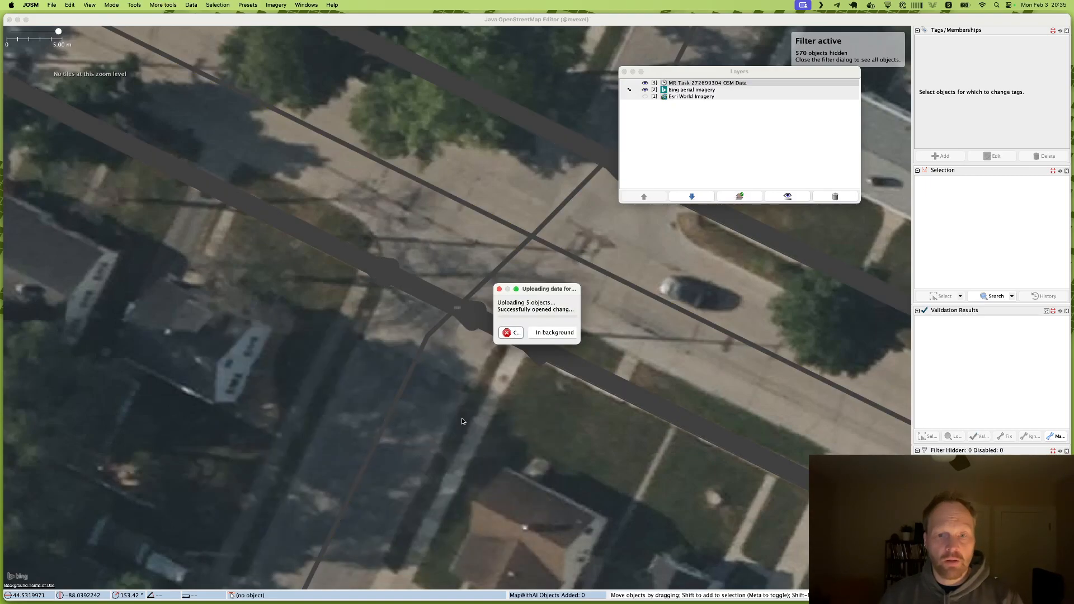
- Switch to MapRoulette in Firefox, mark the crossing task as "I fixed it!" and confirm to load another task
key("super+Tab")
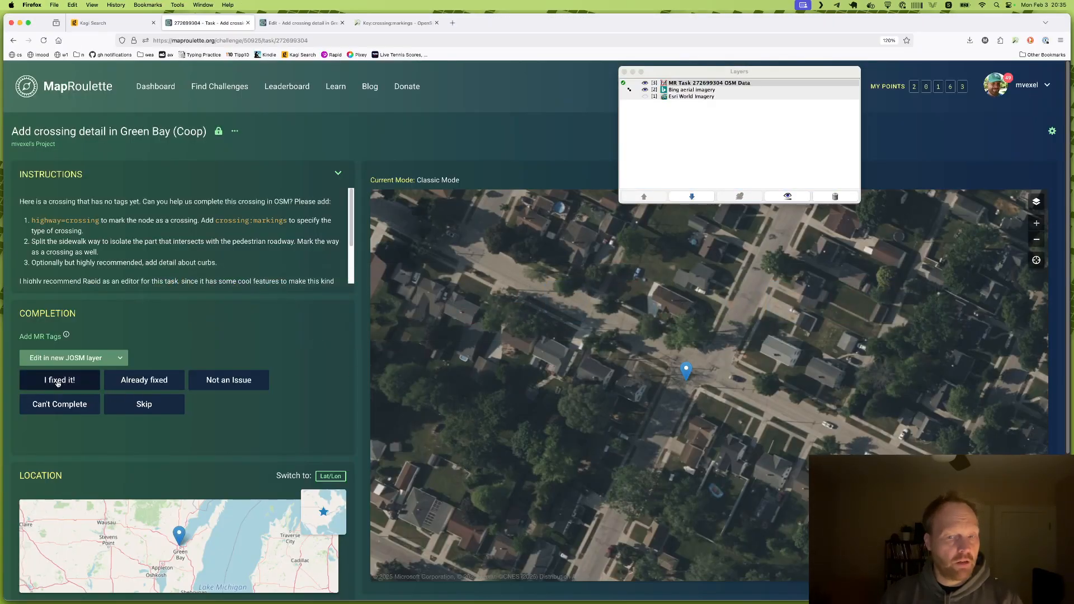
left_click(58, 383)
left_click(478, 281)
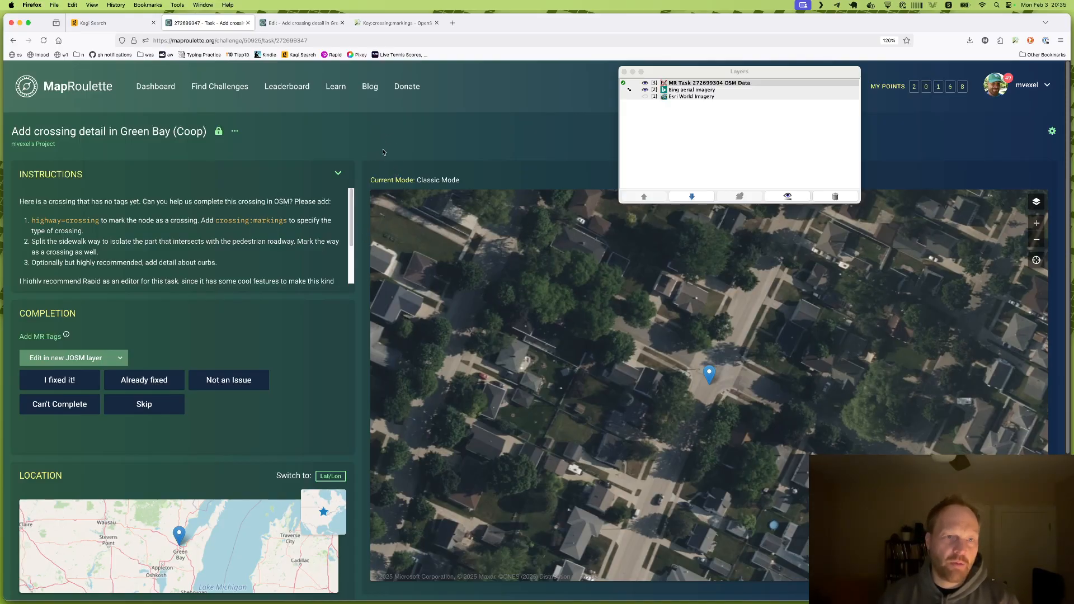
- Switch to JOSM, search for "type:node tags:0 child highway=footway AND child highway=residential", and examine the matching nodes around Mather Street and Wilson Avenue
key("super+Tab")
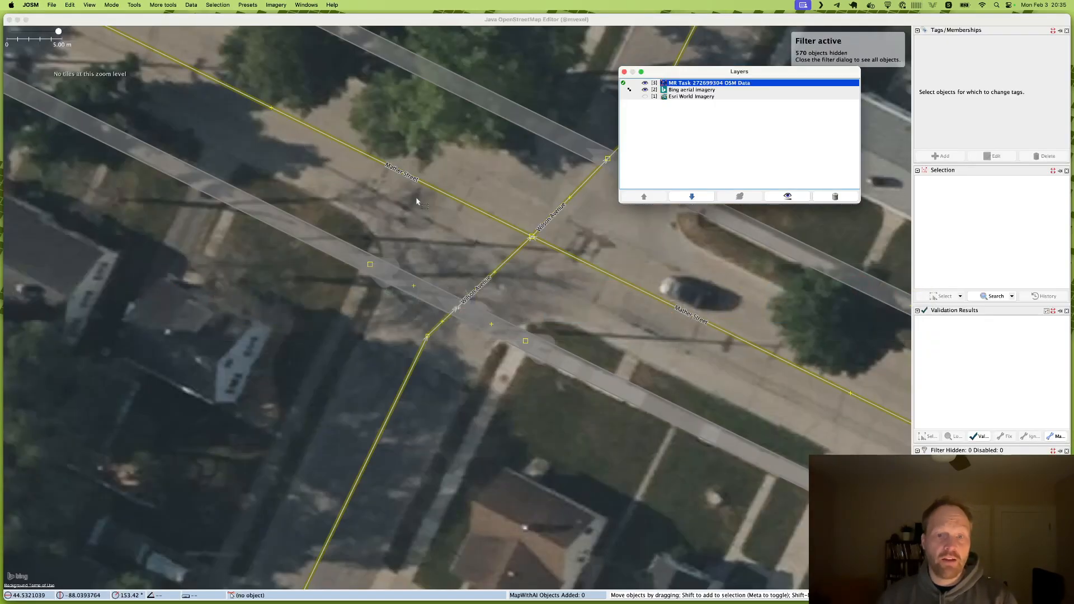
left_click_drag(477, 186, 419, 259)
key("super+f")
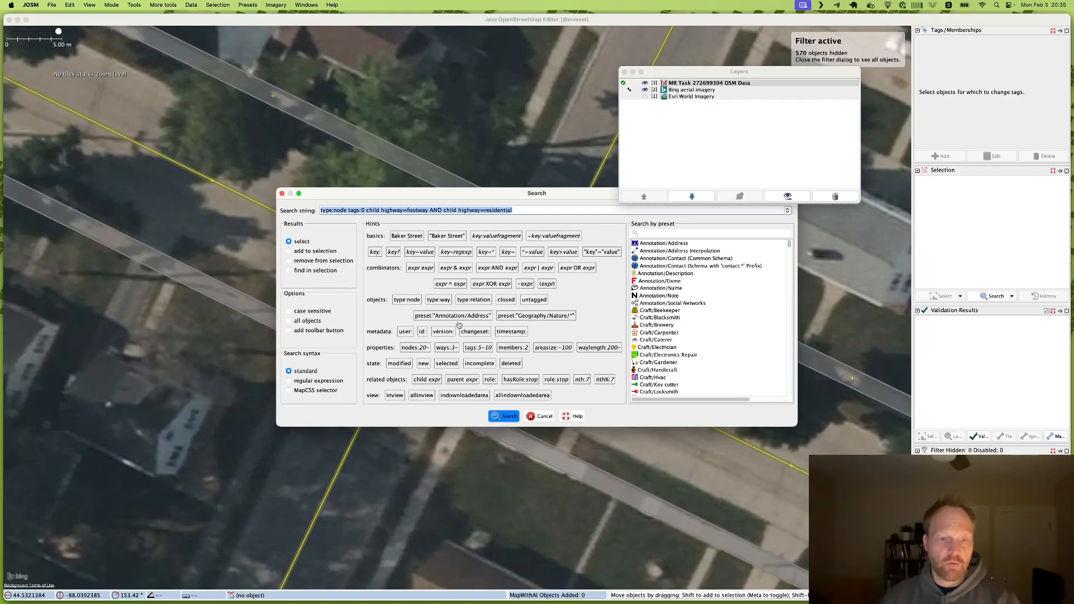
left_click(504, 416)
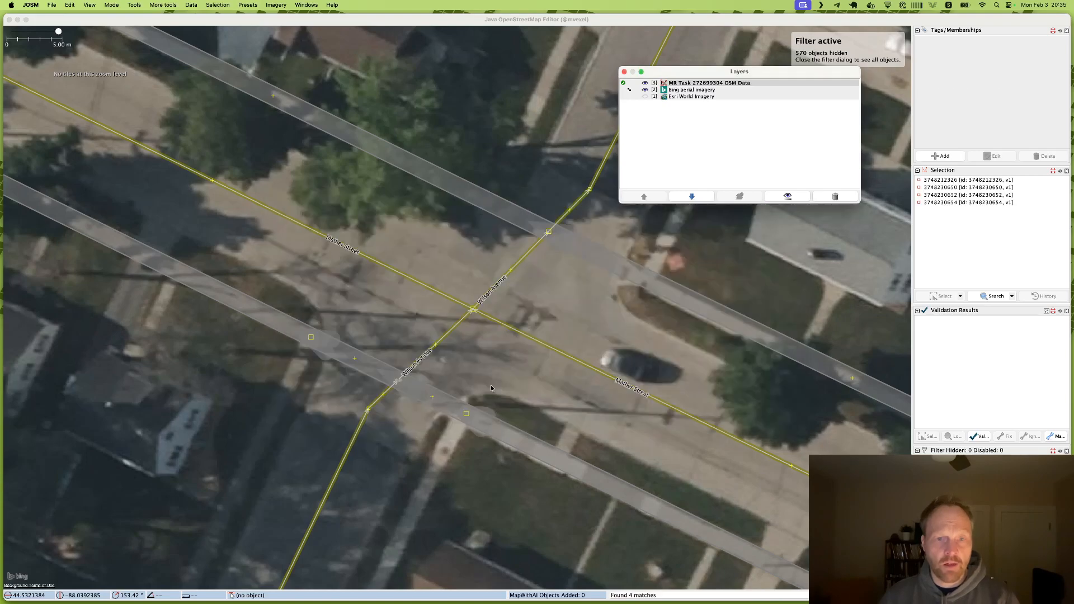
scroll(411, 324, "down", 5)
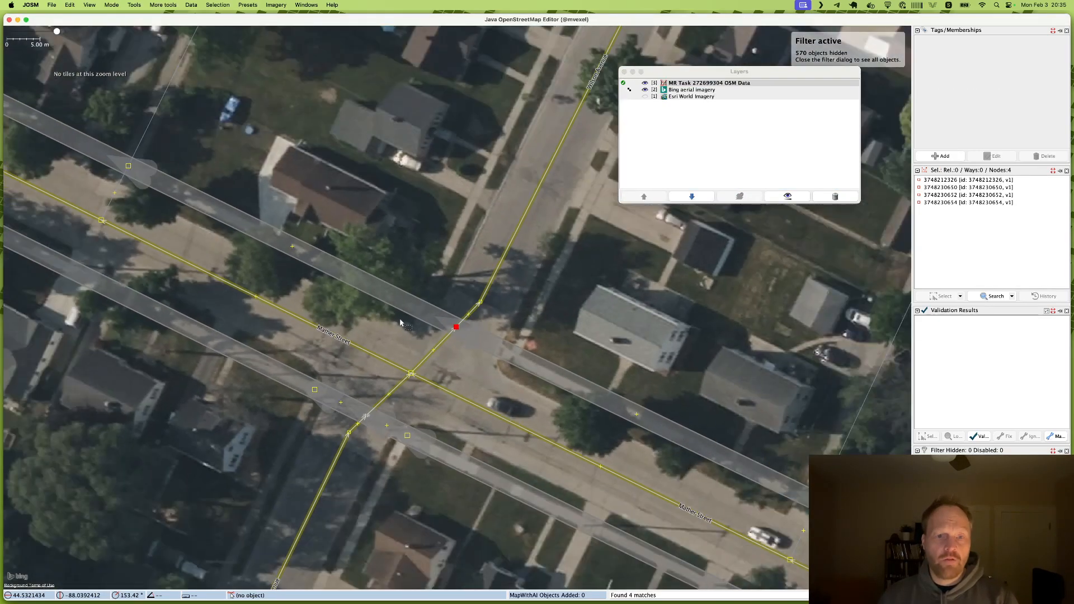
scroll(433, 330, "up", 4)
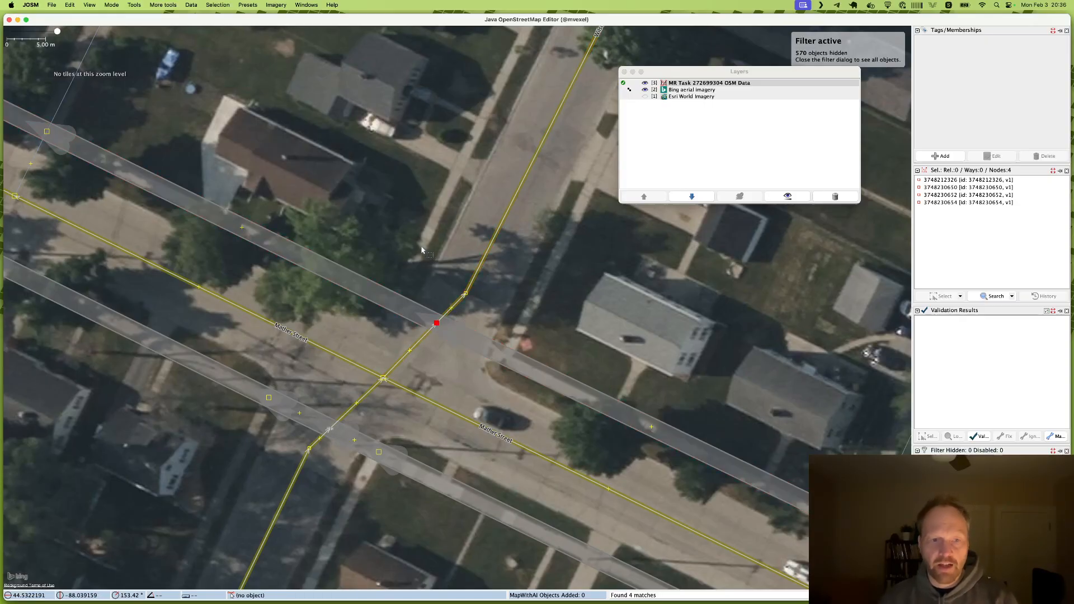
left_click_drag(439, 256, 461, 289)
left_click_drag(162, 189, 338, 323)
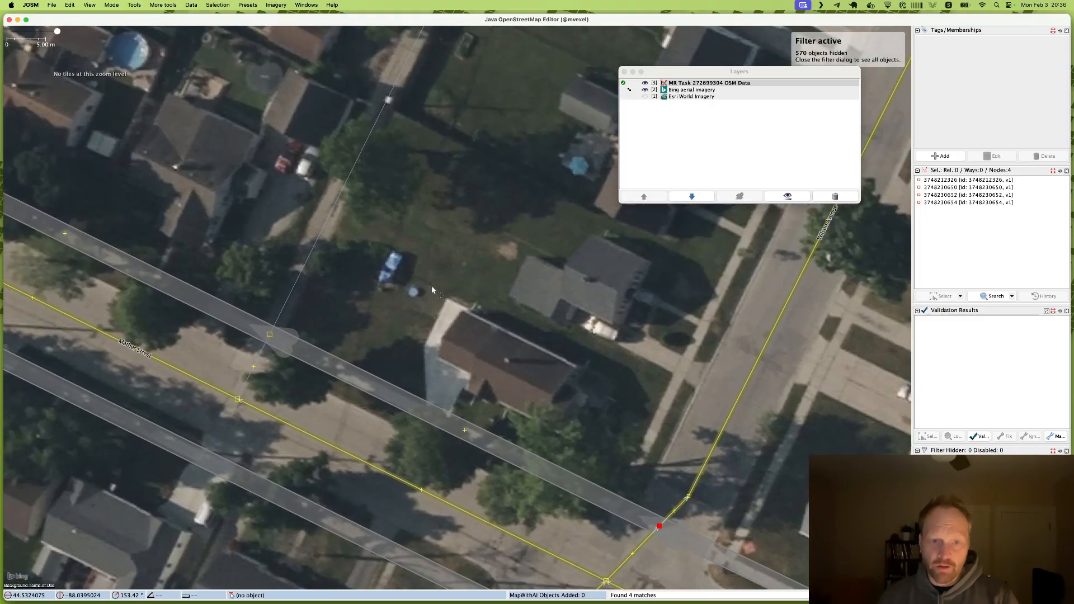
left_click_drag(551, 374, 426, 301)
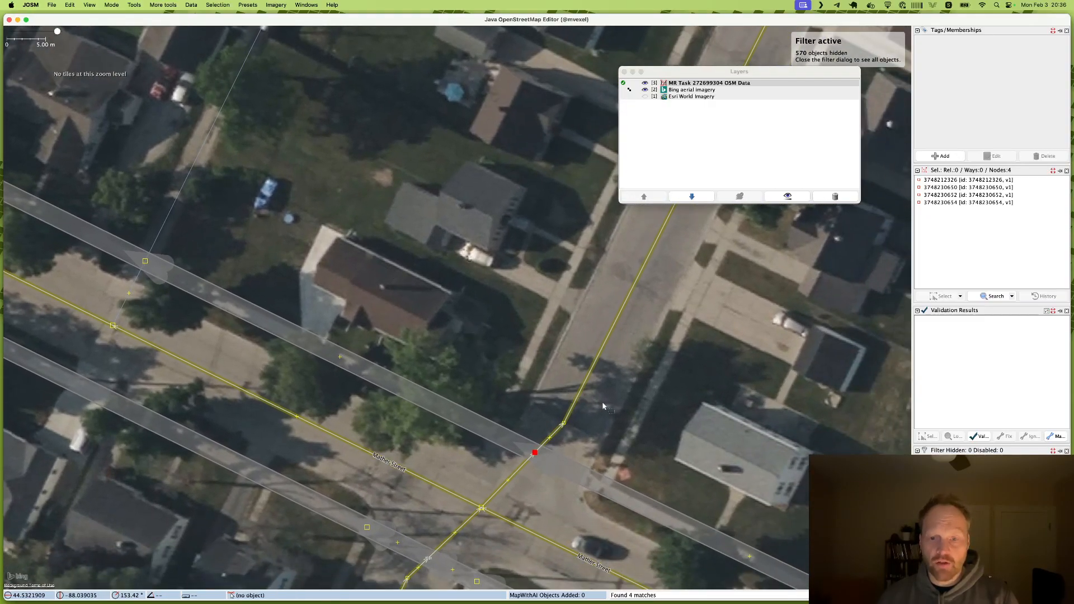
left_click_drag(601, 405, 538, 354)
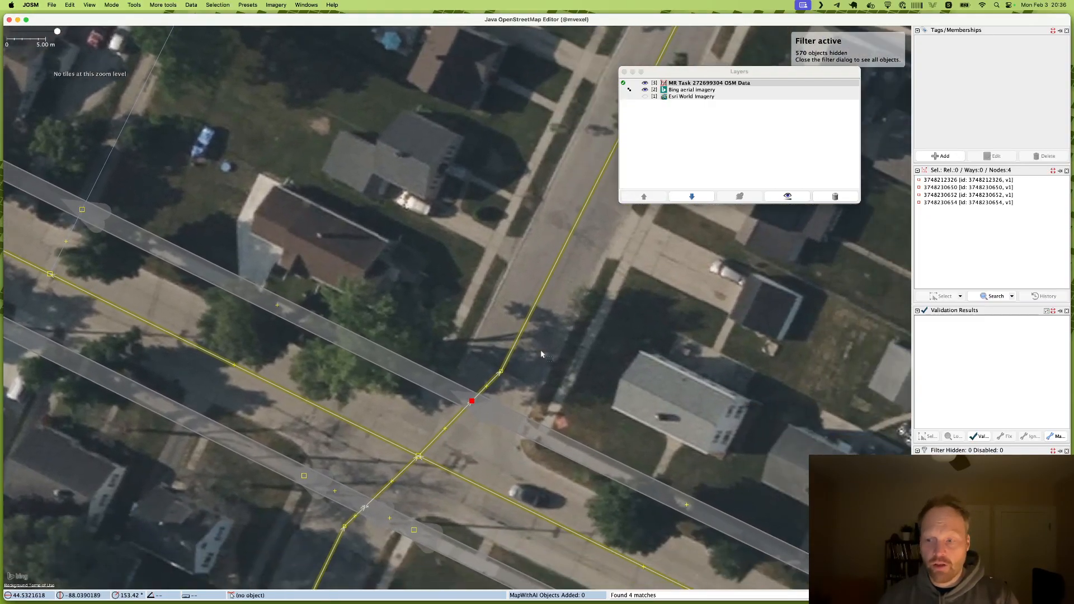
- Open the Todo list and step back and forth through the matching crossing nodes to examine each intersection along Mather Street
left_click(307, 4)
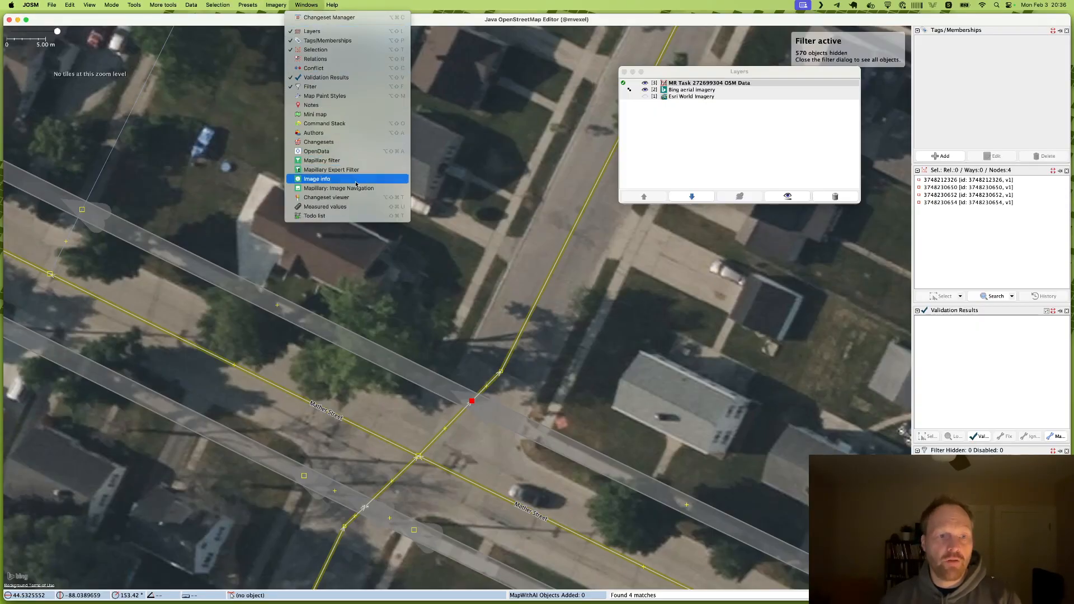
left_click(368, 217)
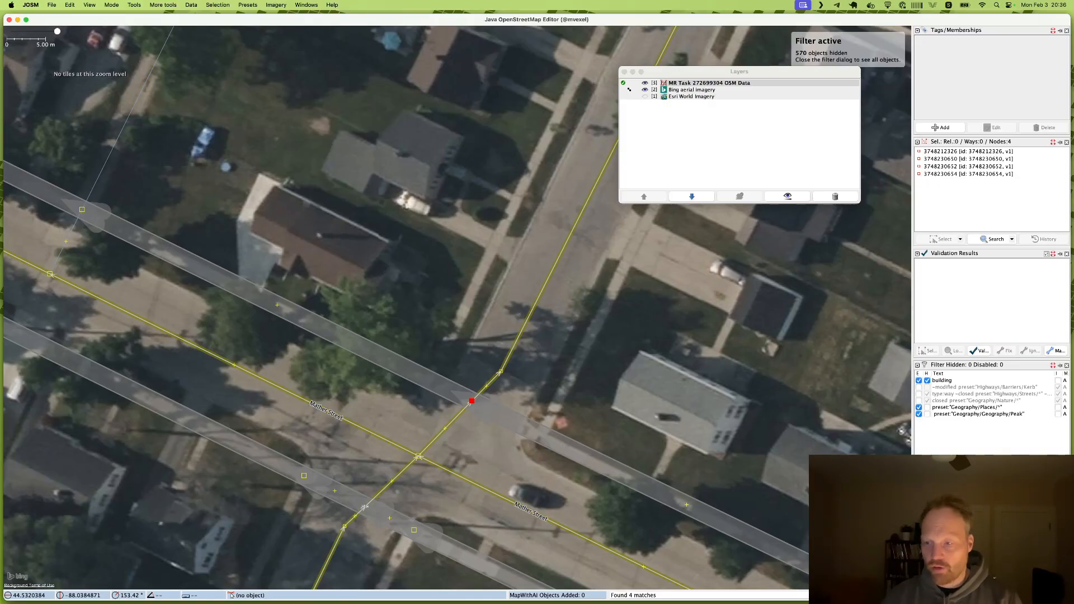
key("]")
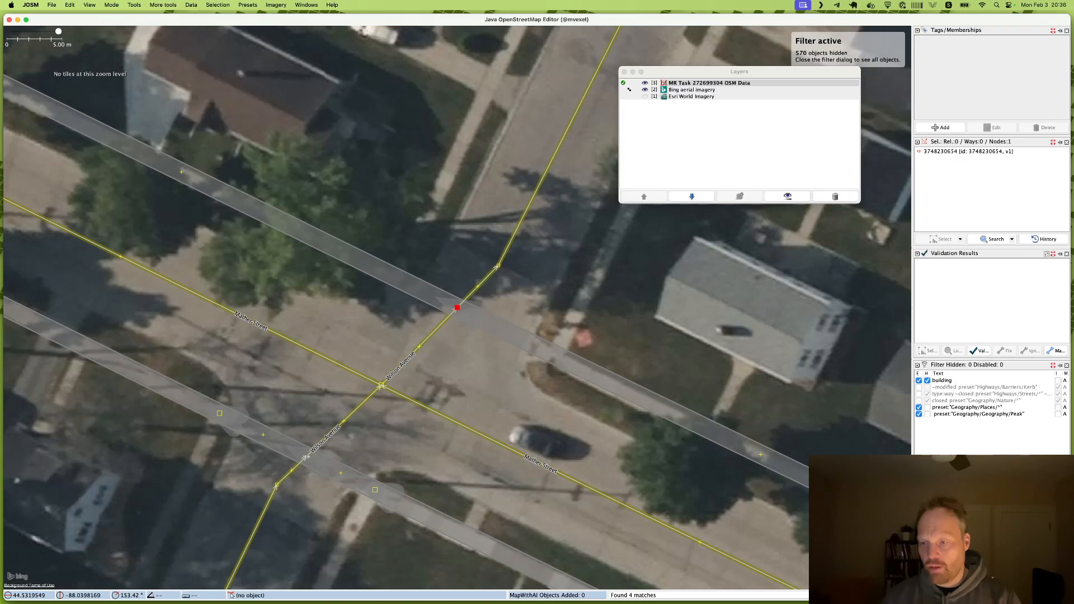
key("]")
key("]")
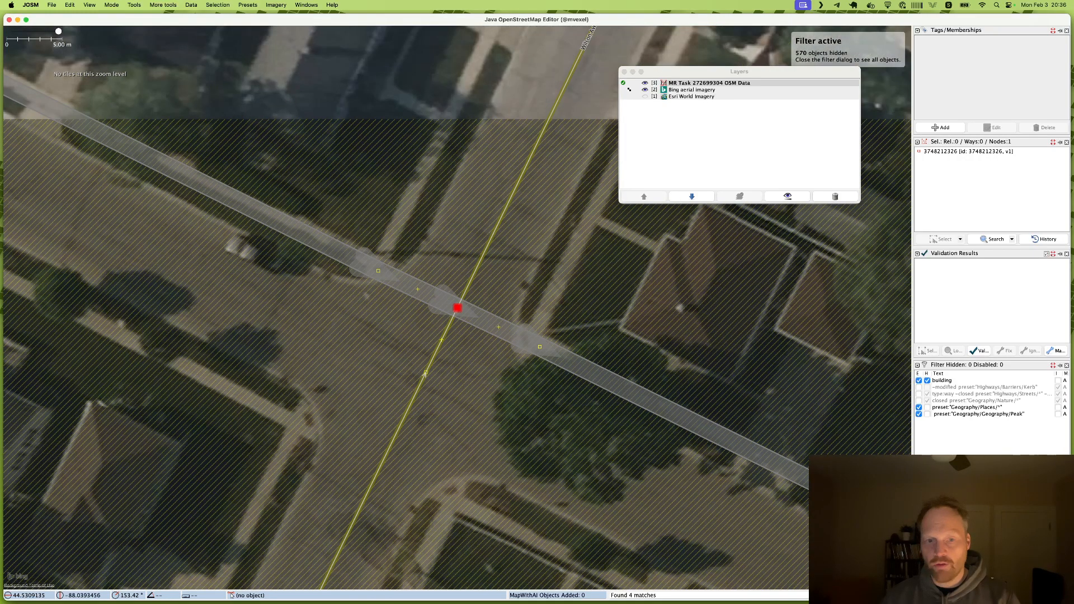
key("]")
key("]")
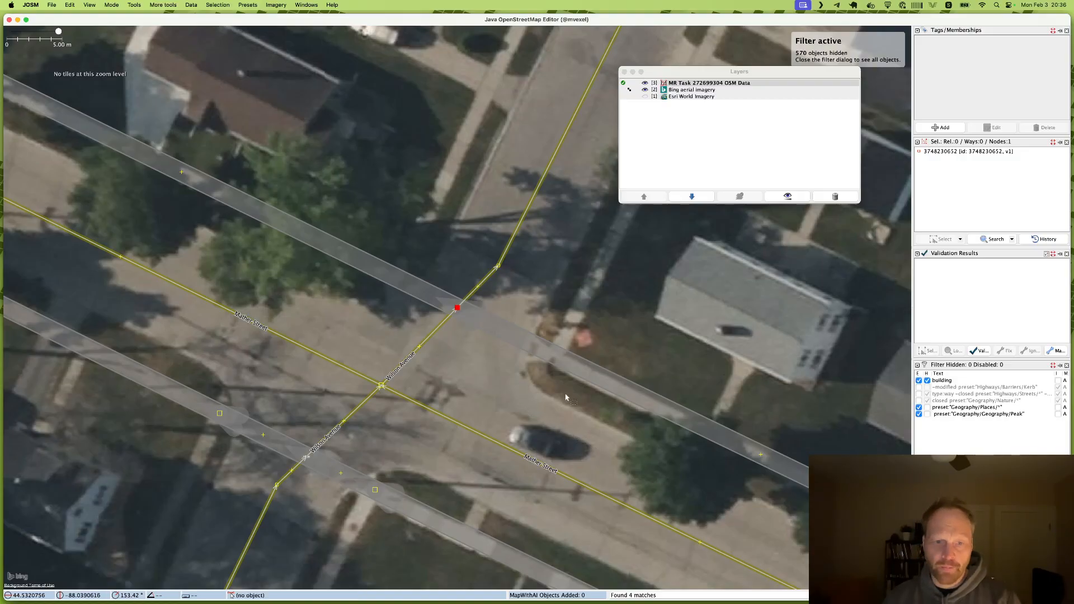
key("[")
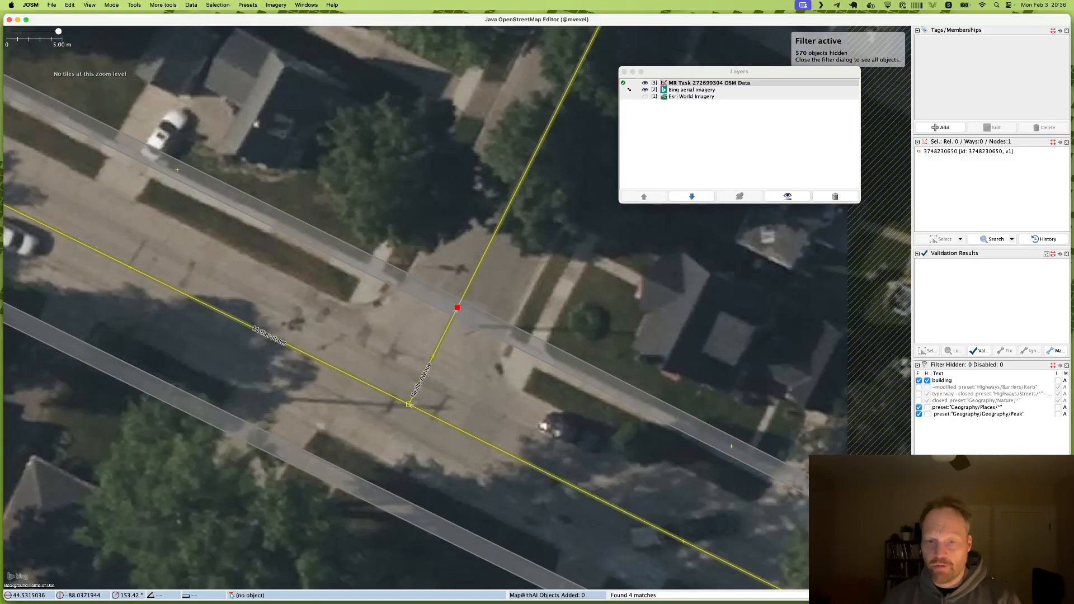
key("[")
key("[")
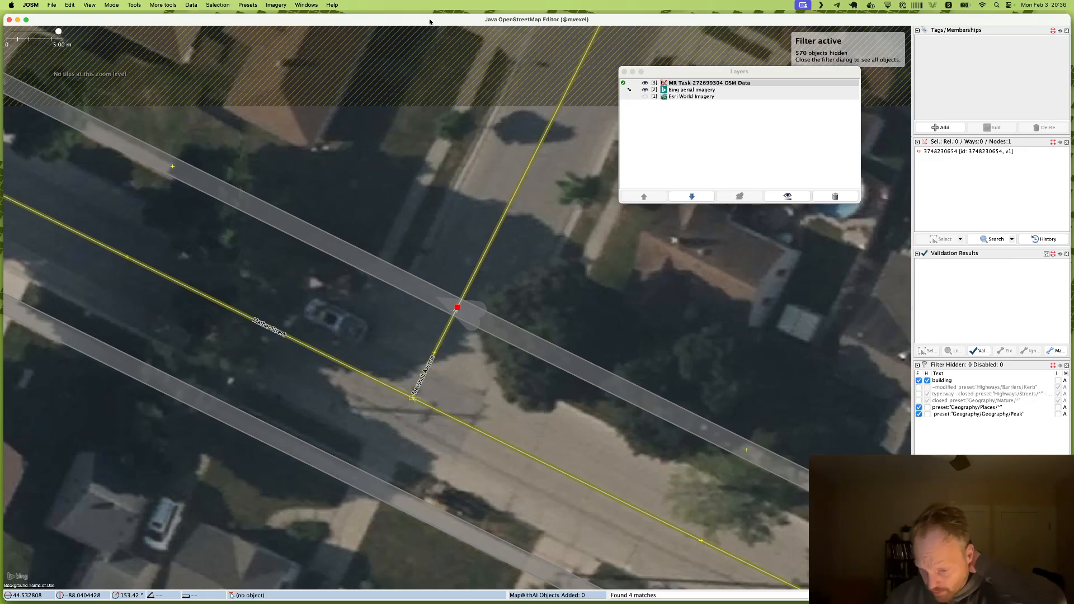
- Switch to Firefox, returning to the MapRoulette task page for "Add crossing detail in Green Bay (Coop)"
key("super+Tab")
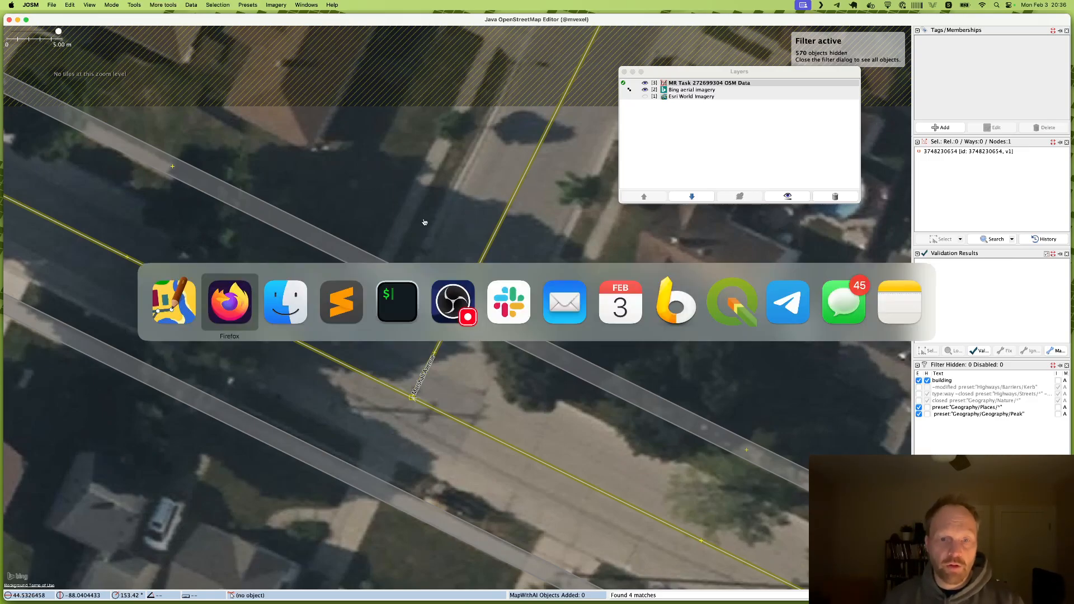
key("super+Tab")
key("Tab")
key("Tab")
key("Tab")
key("Tab")
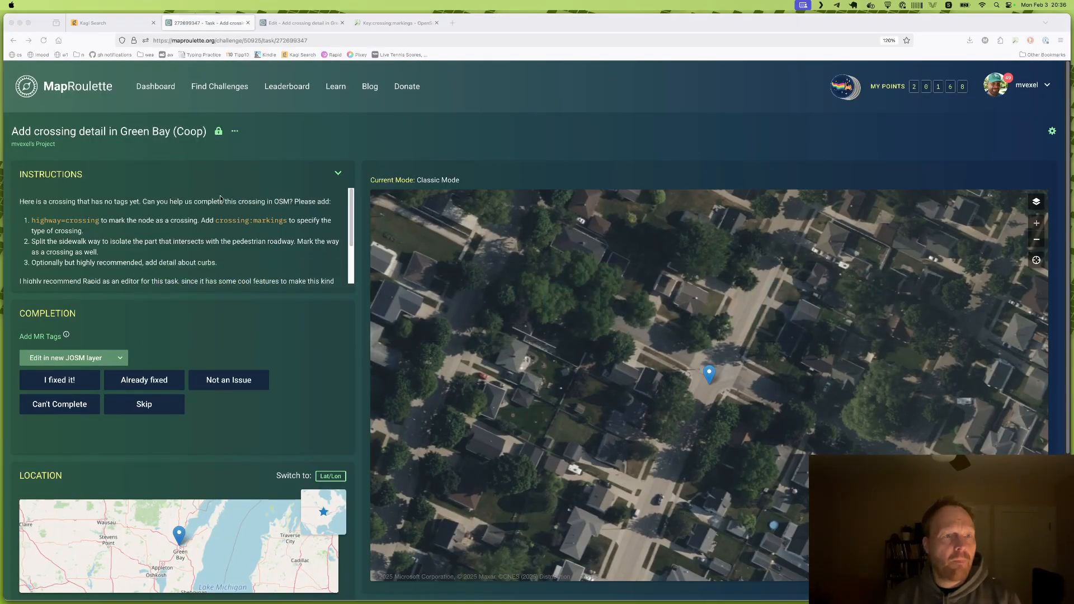